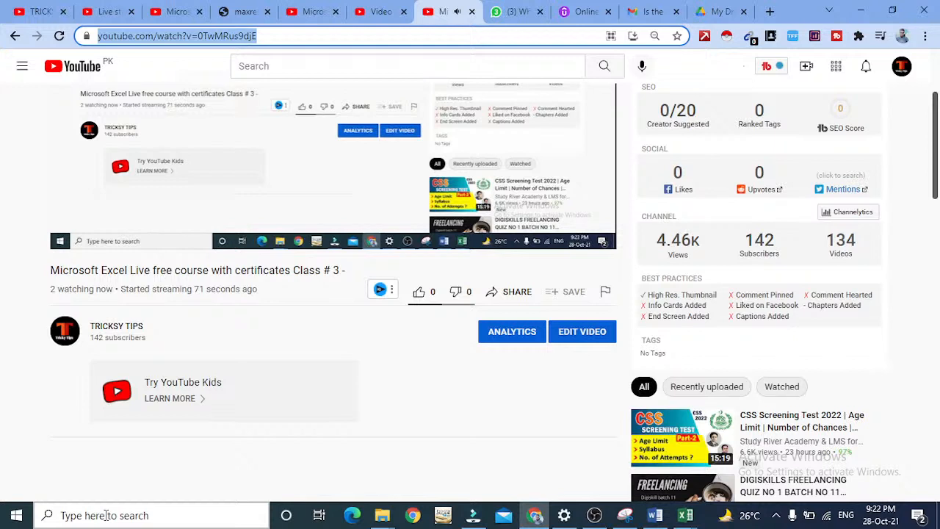
Launch Excel 2013 through a Windows search for microsoft excel and create a blank workbook in a maximized window.
click(106, 515)
text(mi)
key(BackSpace)
key(BackSpace)
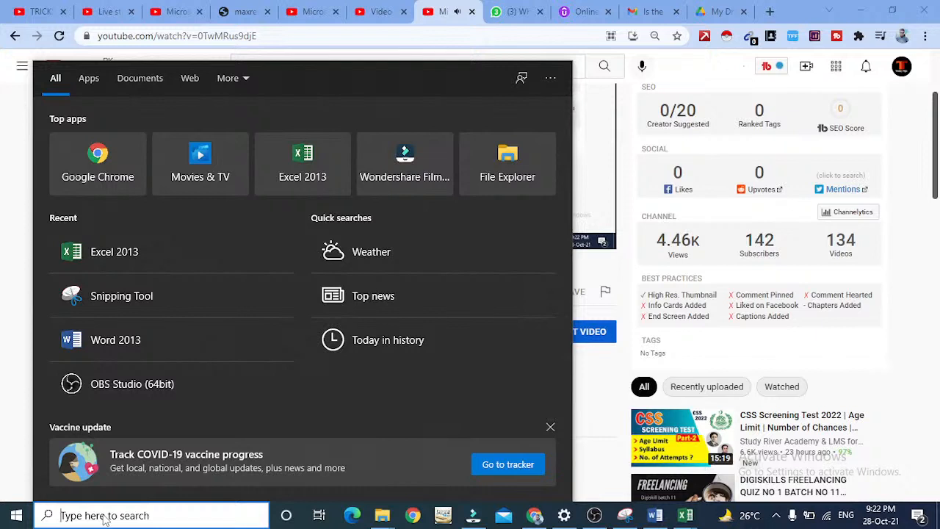
text(microsft)
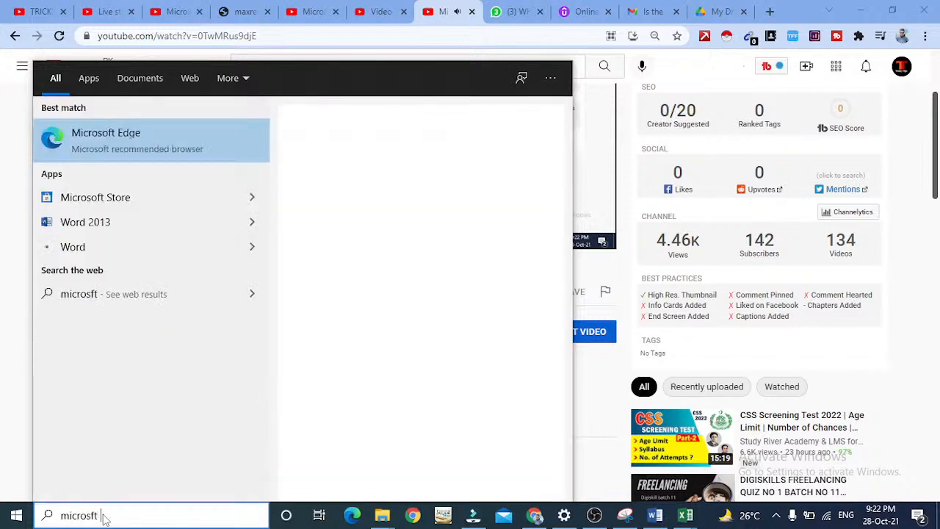
key(BackSpace)
key(BackSpace)
key(BackSpace)
text(oft e)
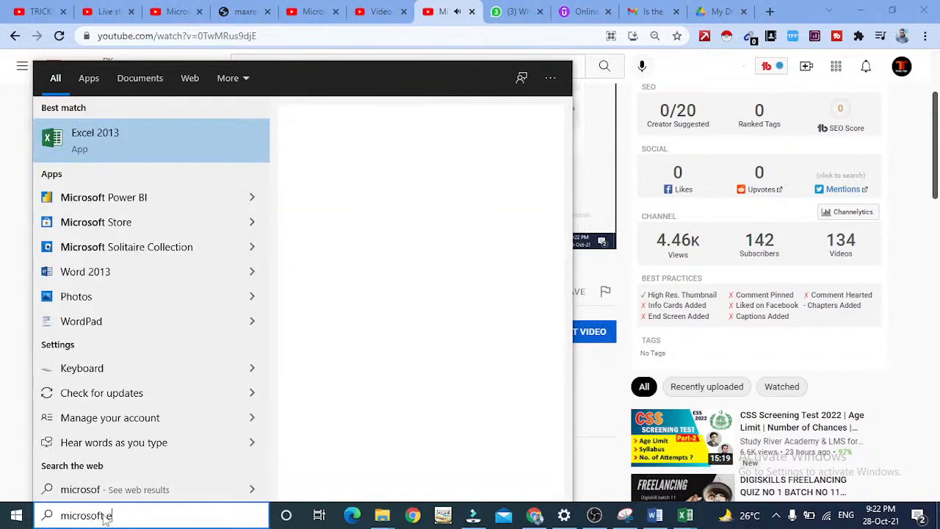
text(xcel)
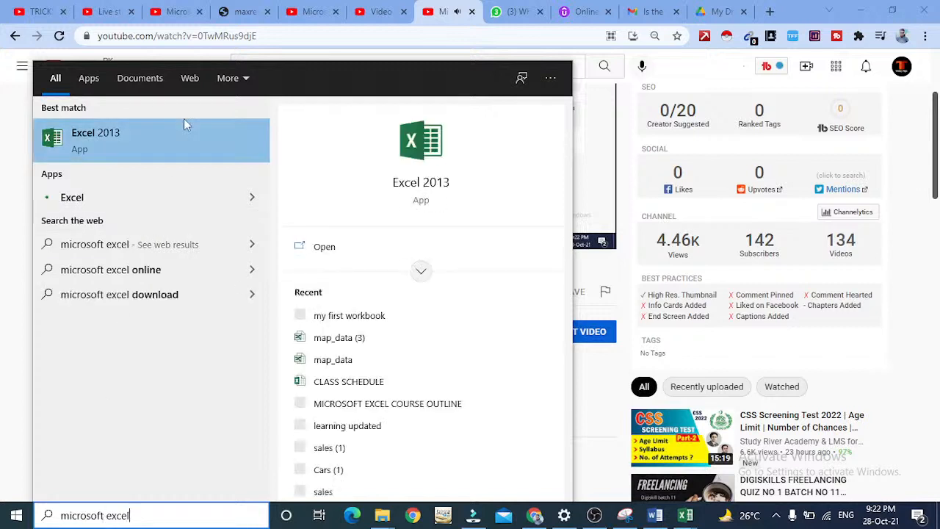
click(166, 125)
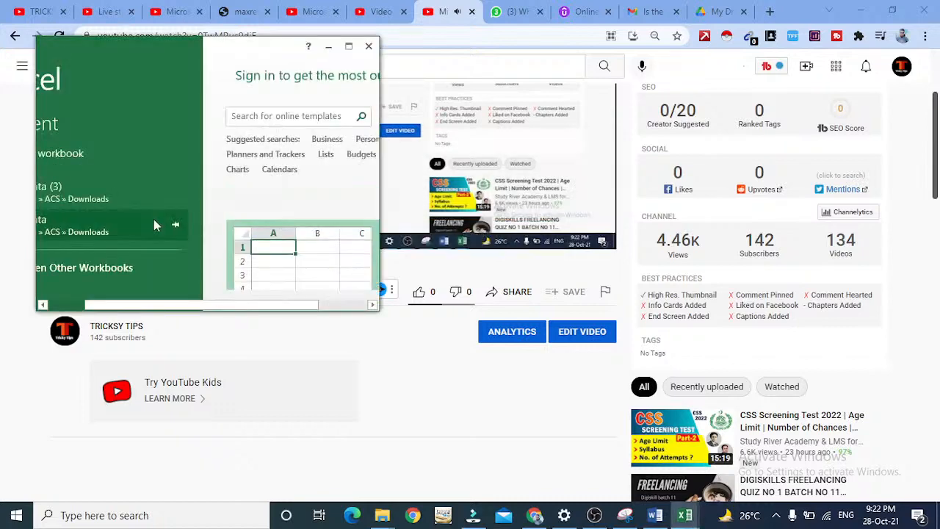
click(348, 45)
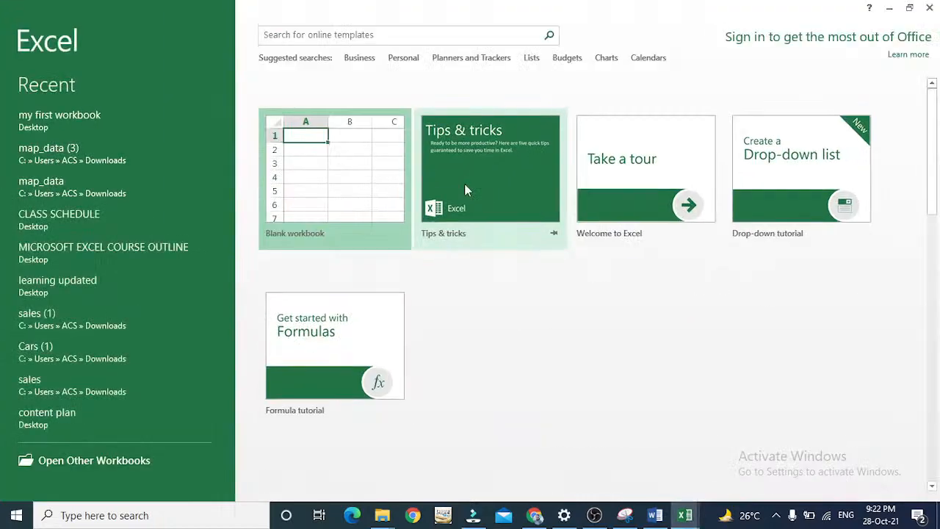
click(321, 154)
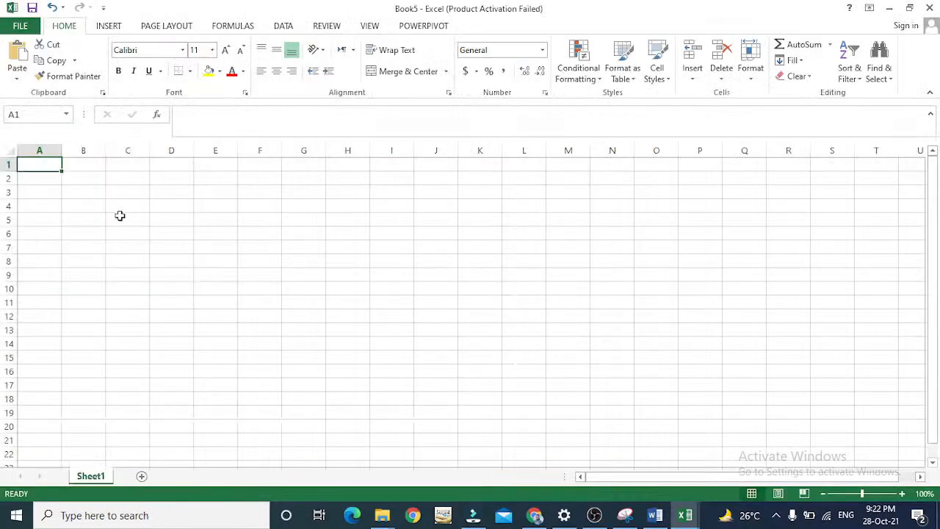
key(Down)
key(Down)
key(Right)
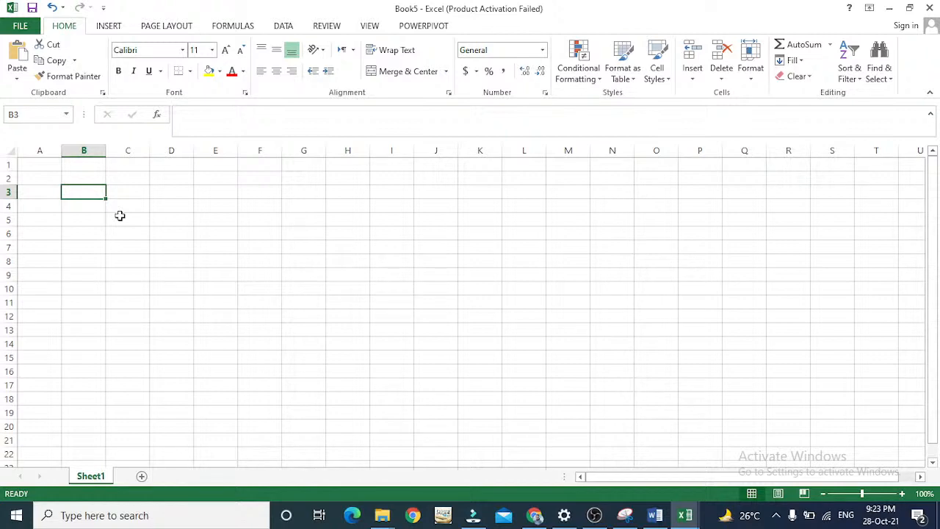
key(Down)
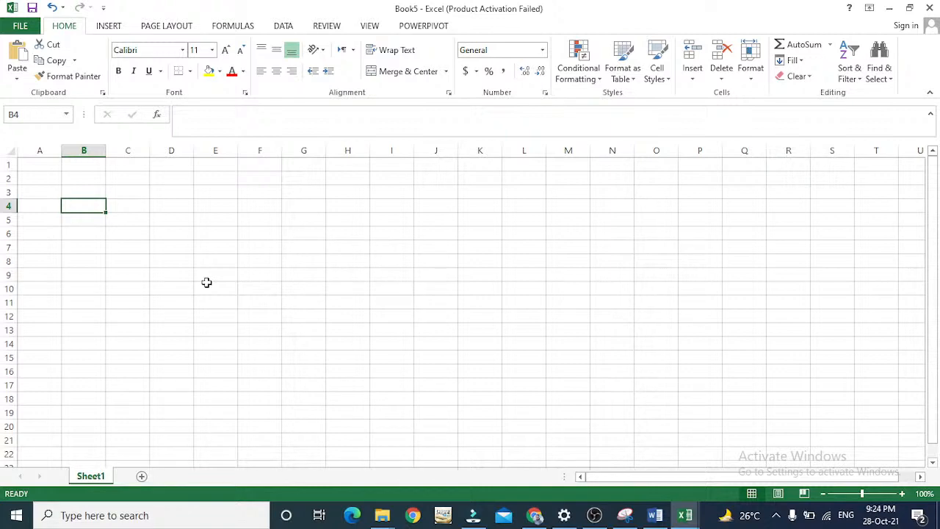
click(206, 282)
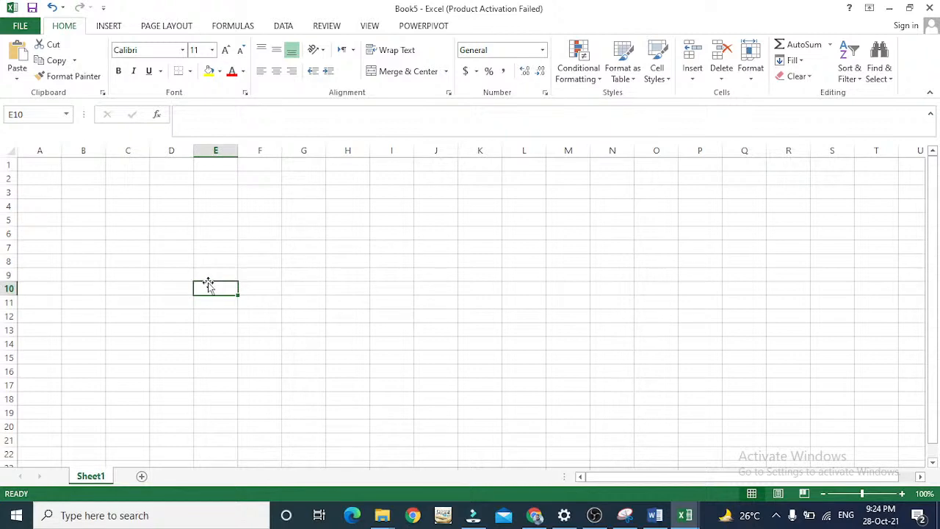
Enter the heading CLASS # GUIDE LINES in cell B3.
key(Up)
key(Up)
key(Up)
key(Up)
key(Up)
key(Up)
key(Up)
key(Left)
key(Left)
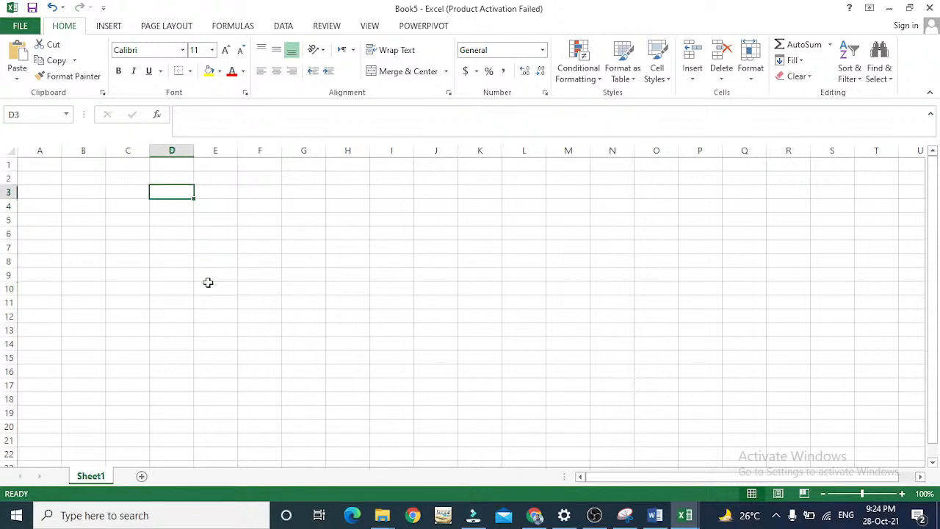
key(Left)
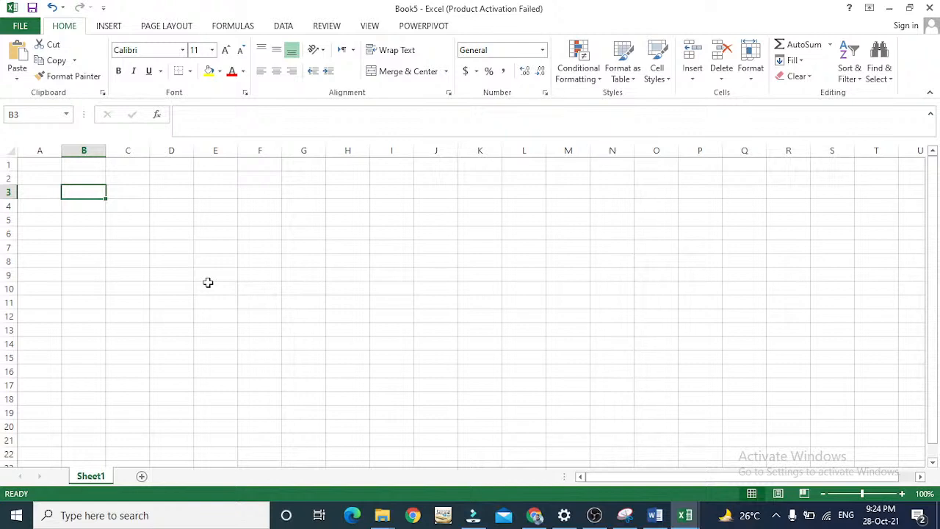
text(CLAS)
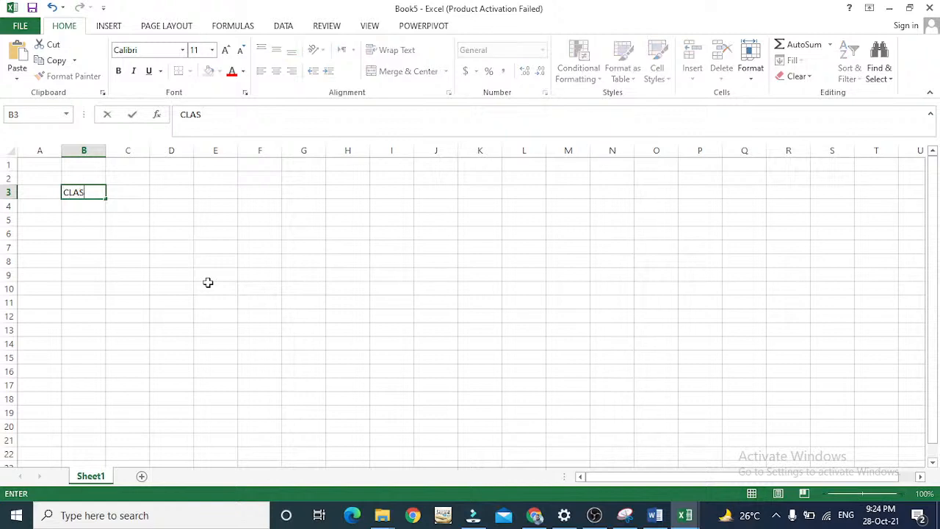
text(S # GUIDE )
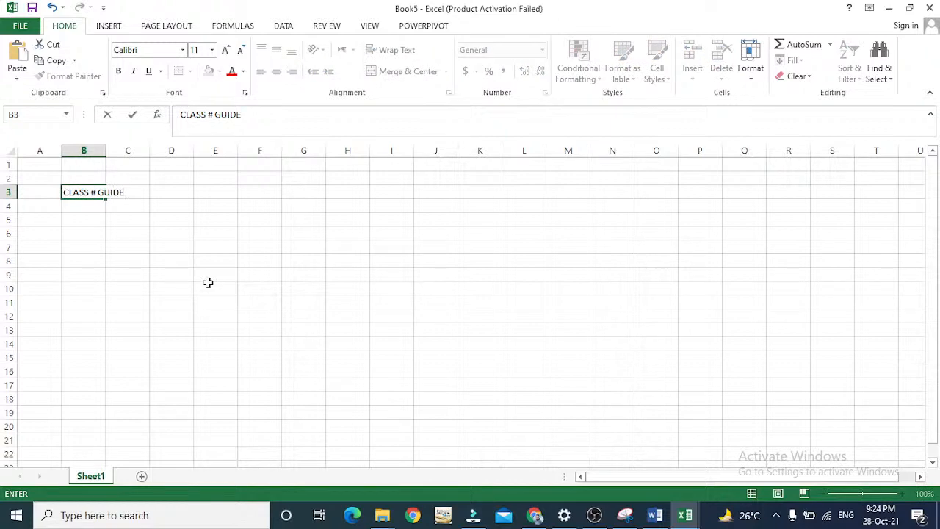
text(LINES)
key(Left)
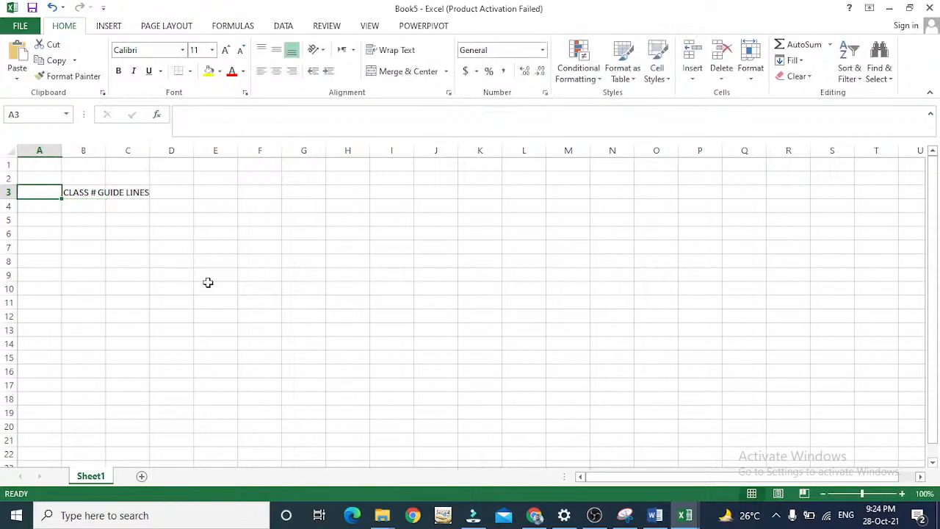
Edit the heading in B3 to read CLASS # 3 GUIDE LINES.
key(Right)
key(F2)
key(Left)
key(Left)
key(Left)
key(Left)
key(Left)
key(Left)
key(Left)
key(Left)
key(Left)
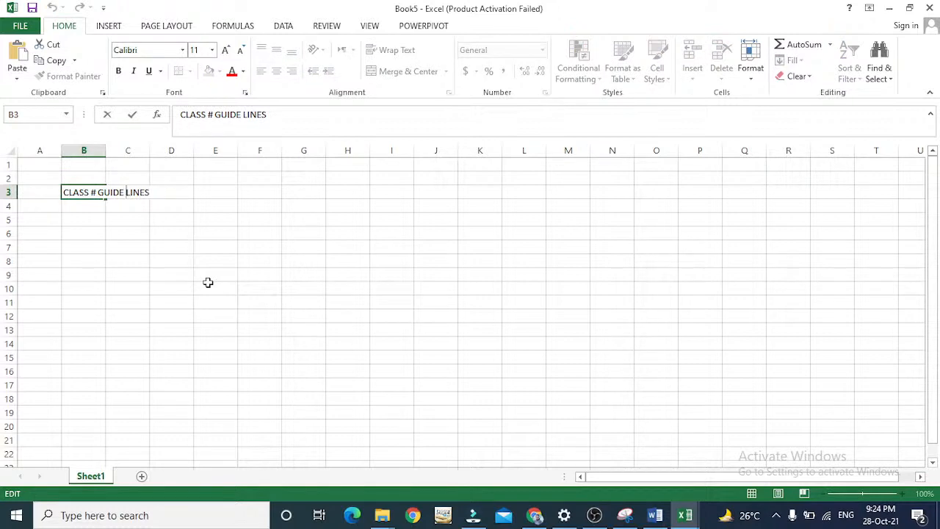
text(3)
key(Return)
key(Up)
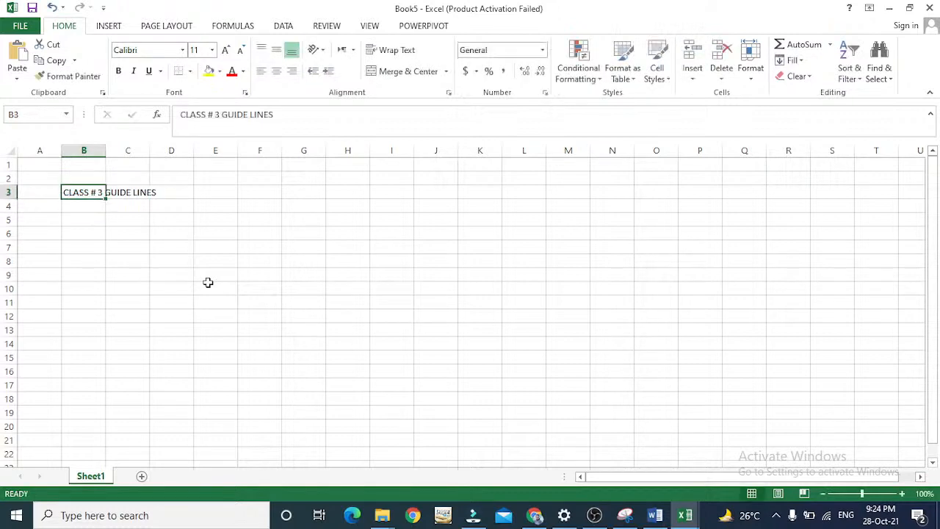
Make the heading in B3 bold and set its font size to 26.
key(ctrl+b)
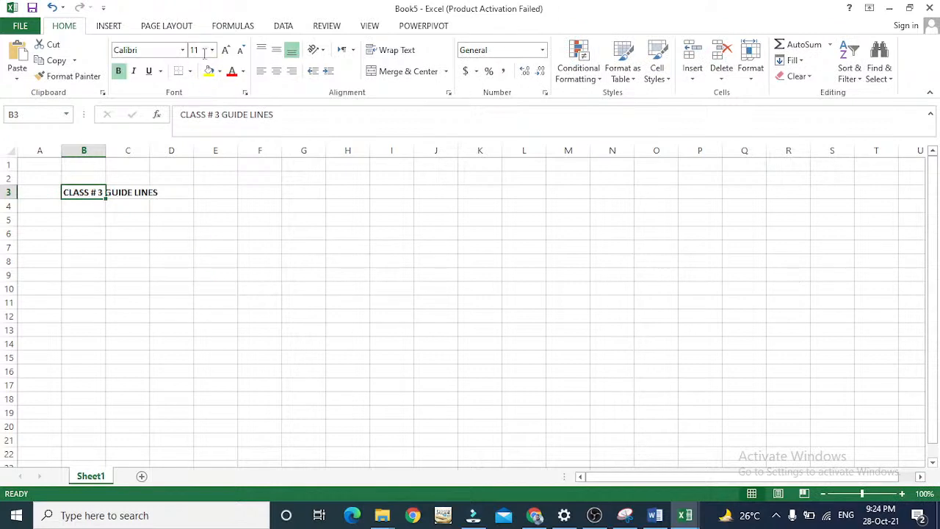
click(211, 49)
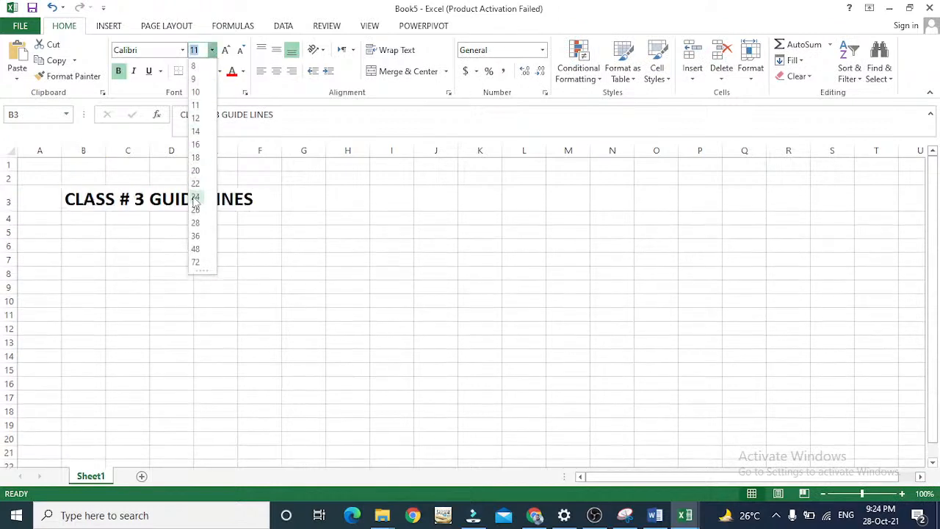
click(196, 210)
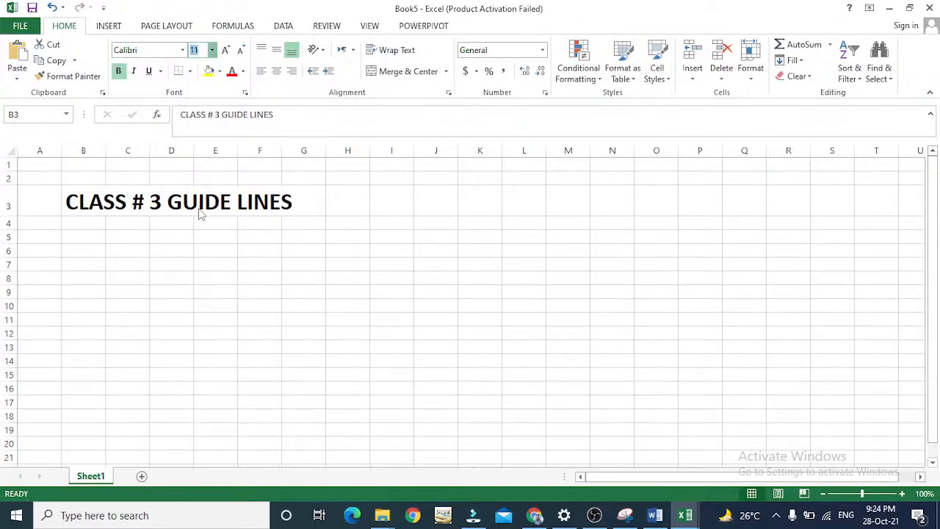
click(94, 250)
key(Up)
key(BackSpace)
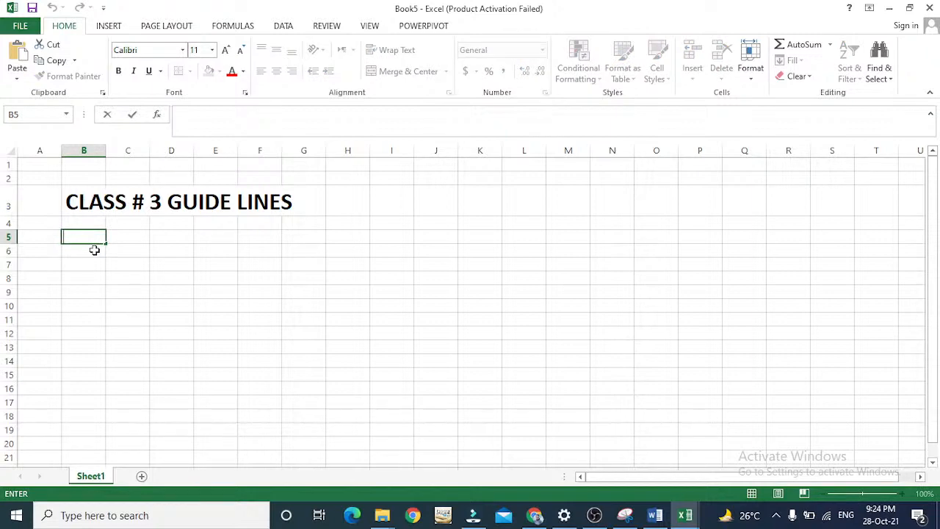
key(Escape)
click(114, 175)
click(88, 227)
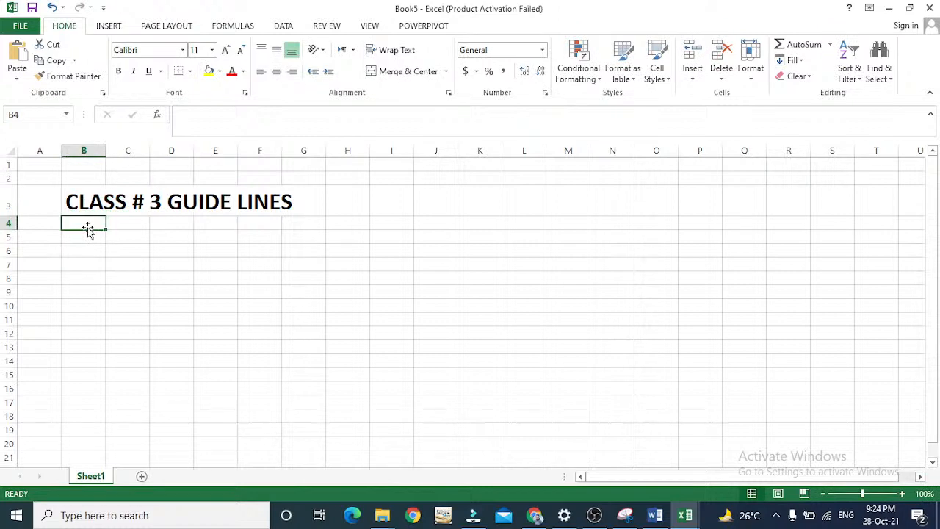
key(Up)
key(Up)
key(Up)
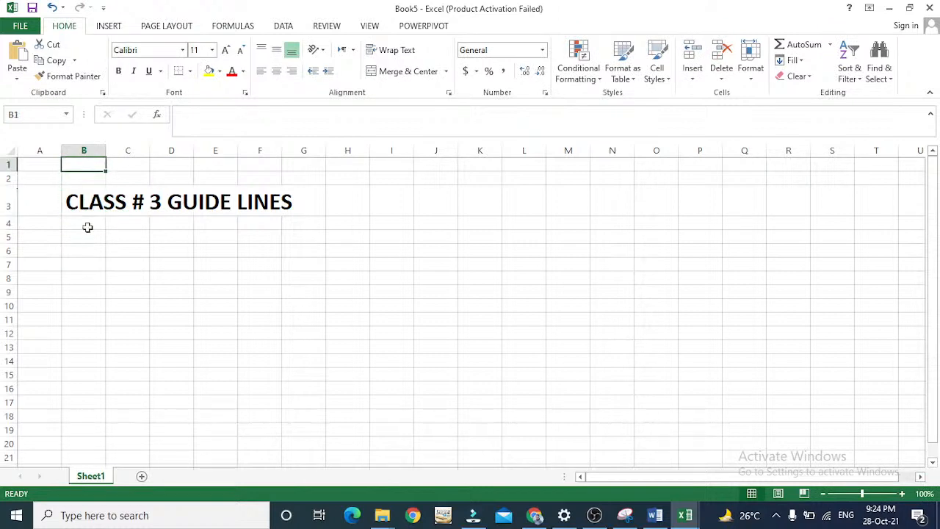
key(Left)
key(Right)
key(Right)
key(Right)
key(Right)
key(Left)
key(Left)
key(Left)
Merge and center cells A1 through I1 and enter ROW in the merged cell.
drag(32, 165, 389, 163)
click(401, 71)
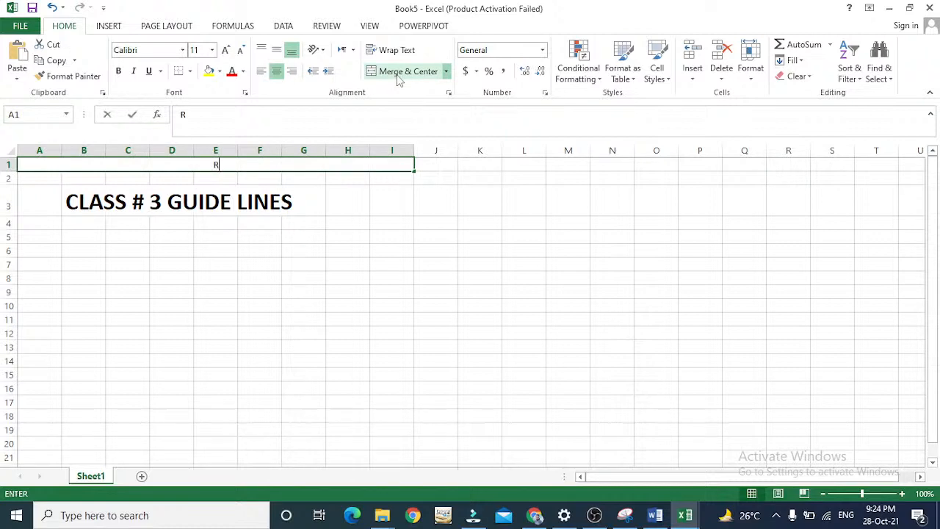
text(RI)
key(BackSpace)
key(BackSpace)
text(OW)
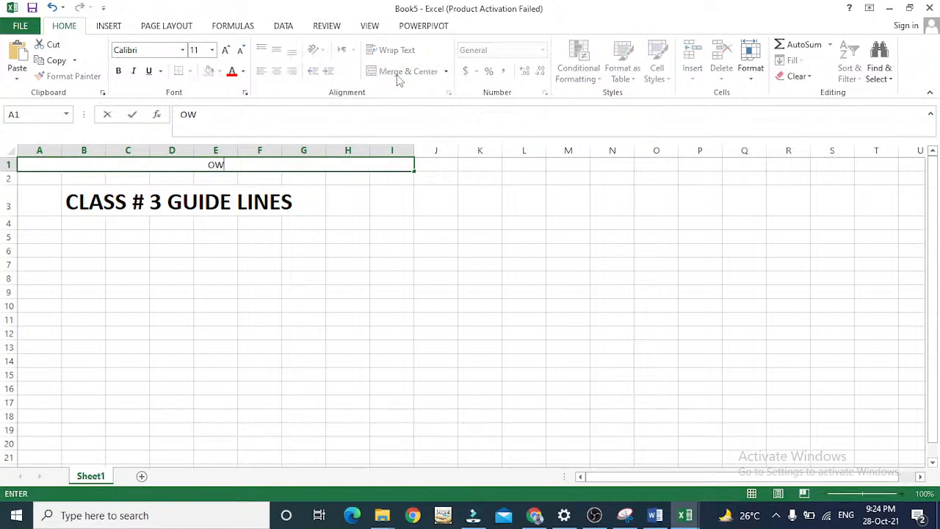
key(Return)
key(Up)
text(ROW)
key(Return)
Merge and center cells K1 through K13 into one vertical block.
key(Right)
key(Right)
key(Right)
key(Right)
key(Up)
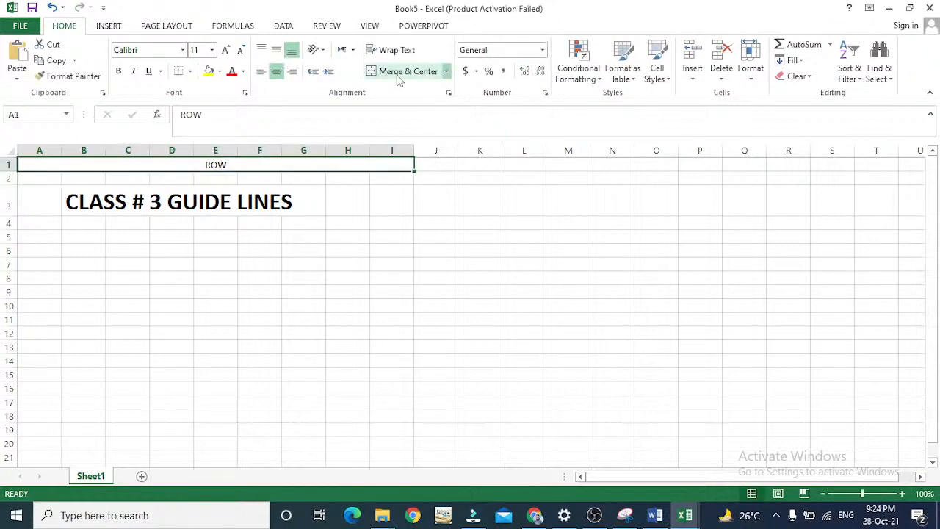
key(Right)
key(Right)
key(shift+Down)
key(shift+Down)
key(shift+Down)
key(shift+Down)
key(shift+Down)
key(shift+Down)
key(shift+Down)
key(shift+Down)
key(shift+Down)
key(shift+Down)
key(shift+Down)
key(shift+Down)
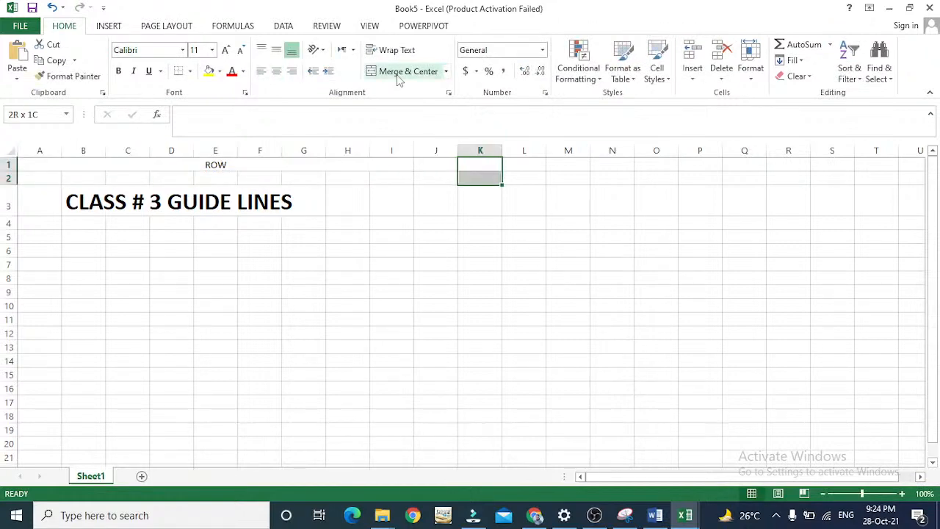
click(397, 72)
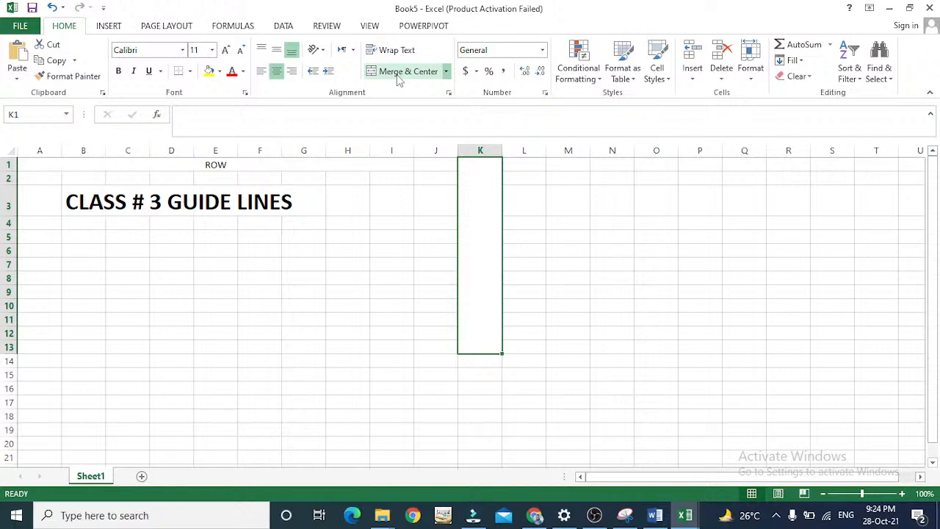
Enter COLUMN in the merged block in column K and align it to the vertical middle.
text(COLUMN)
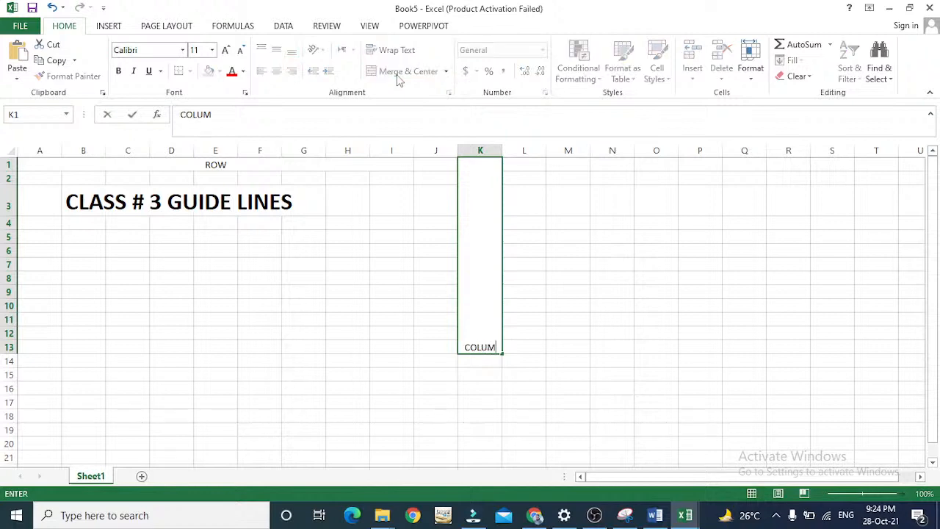
key(Return)
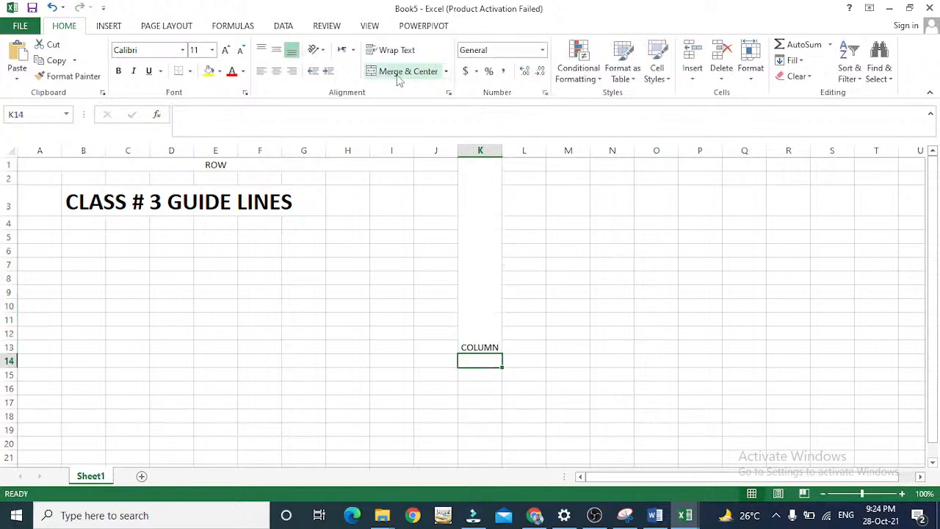
click(490, 205)
click(277, 51)
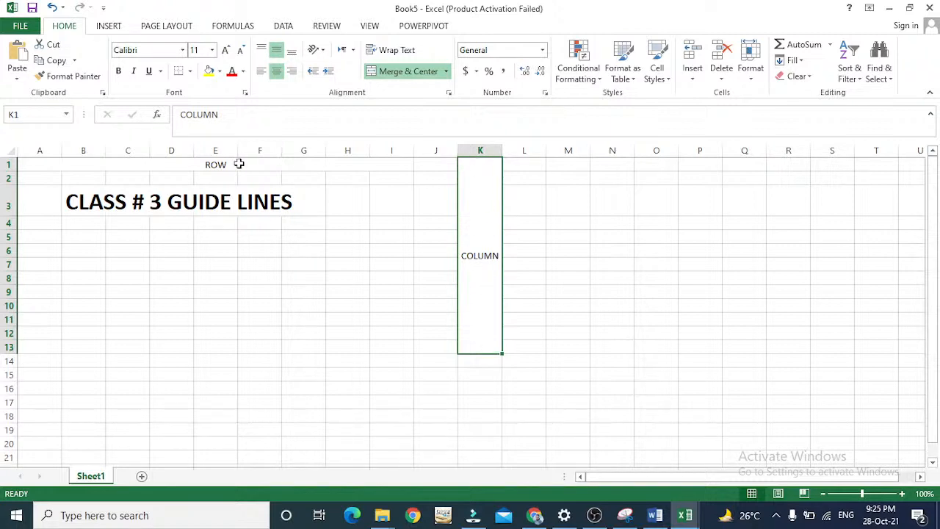
Highlight the merged ROW cell and the whole of column A.
click(280, 160)
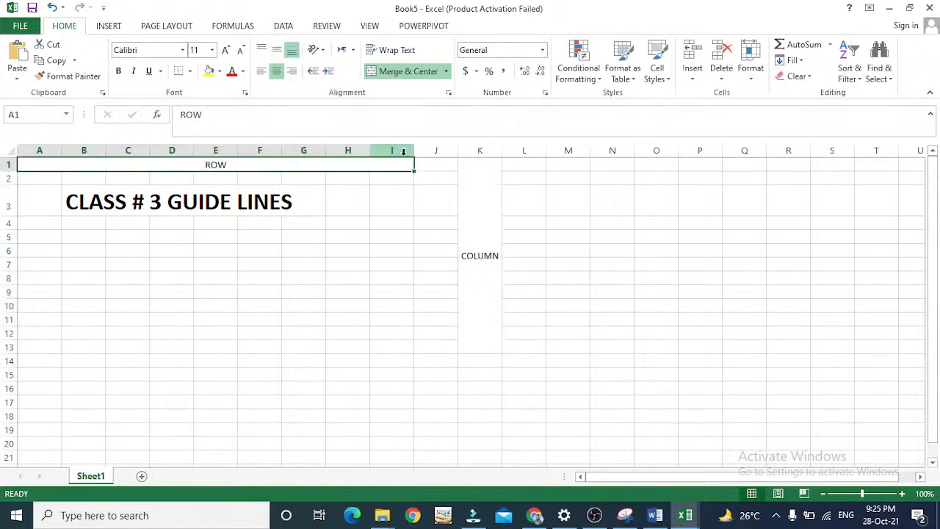
click(39, 149)
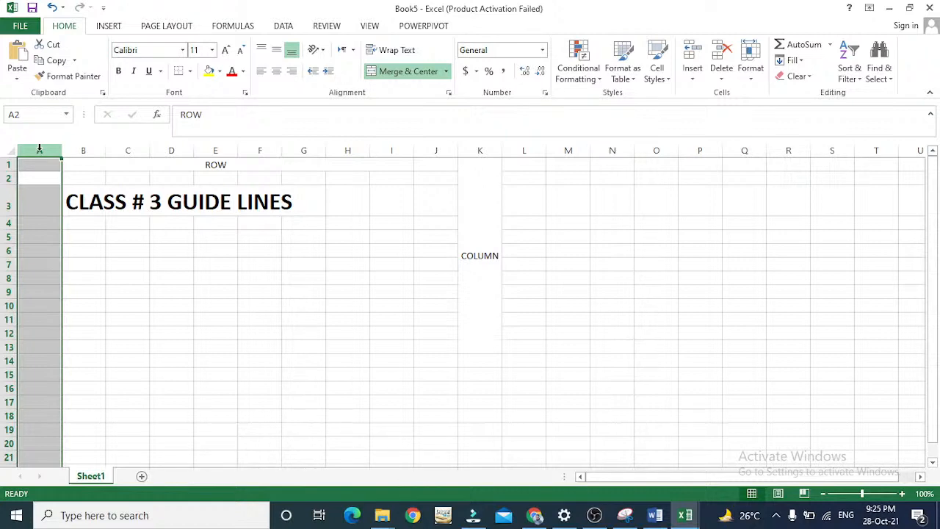
Enter 1048576 ROWS in cell C6.
key(Down)
key(Down)
key(Down)
key(Down)
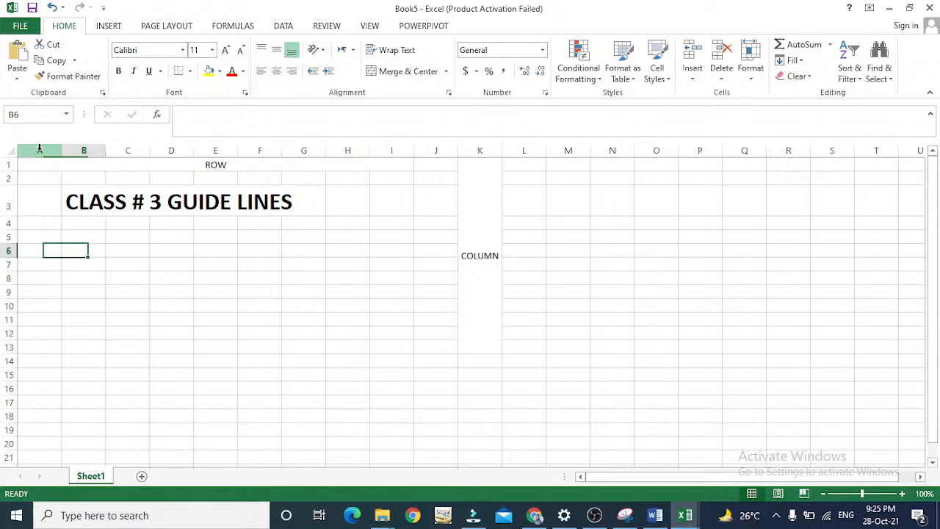
key(Right)
key(Right)
text(1)
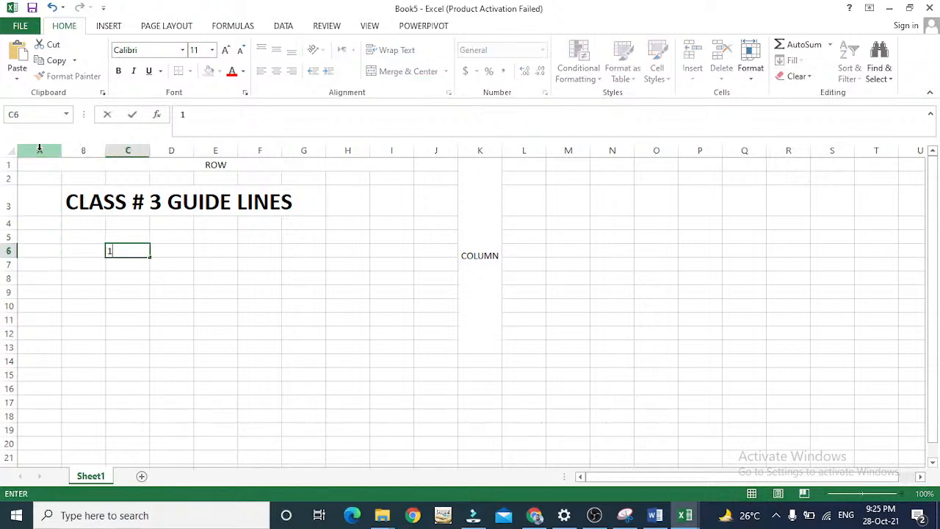
text(048576 ROW)
key(Return)
key(Up)
key(F2)
text(S)
key(Return)
key(Up)
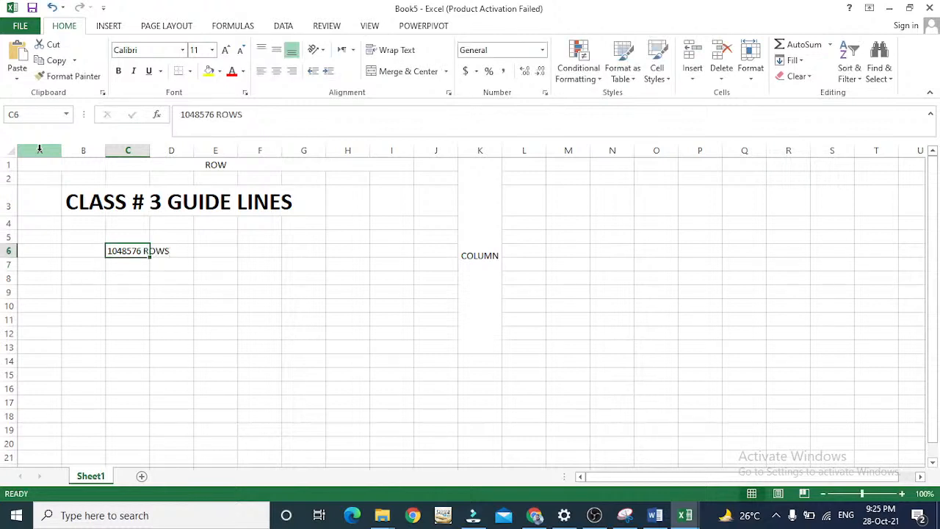
Insert comma separators into the number in cell C6 so it reads 10,48,576 ROWS.
key(F2)
key(Home)
key(Right)
key(Right)
key(Left)
text(,)
key(Right)
key(Right)
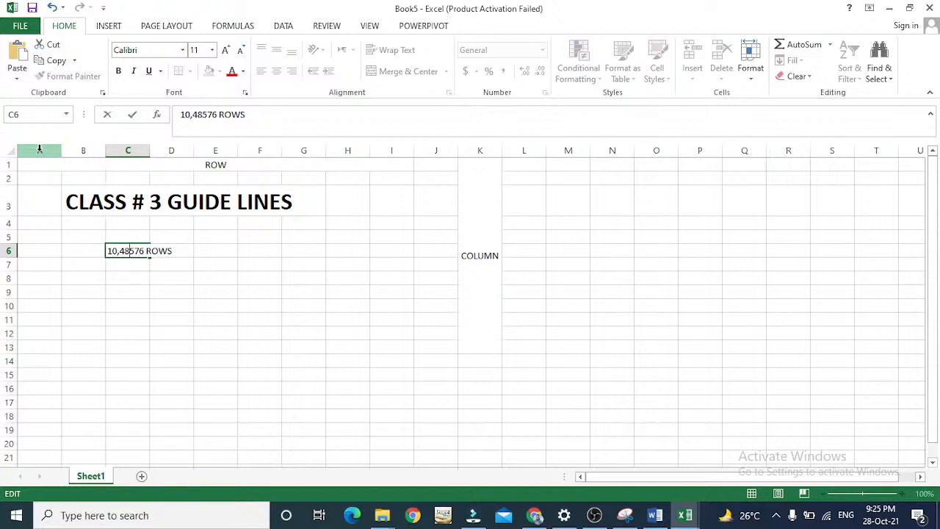
key(Right)
key(Right)
text(,)
key(Return)
key(Up)
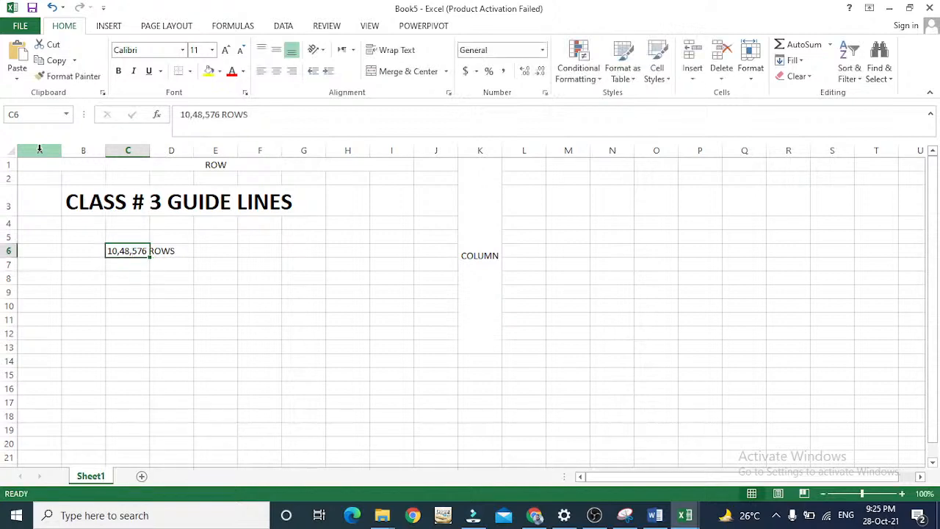
Select column A from cell A6 down to the sheet's last row to examine the final row number.
key(Left)
key(Left)
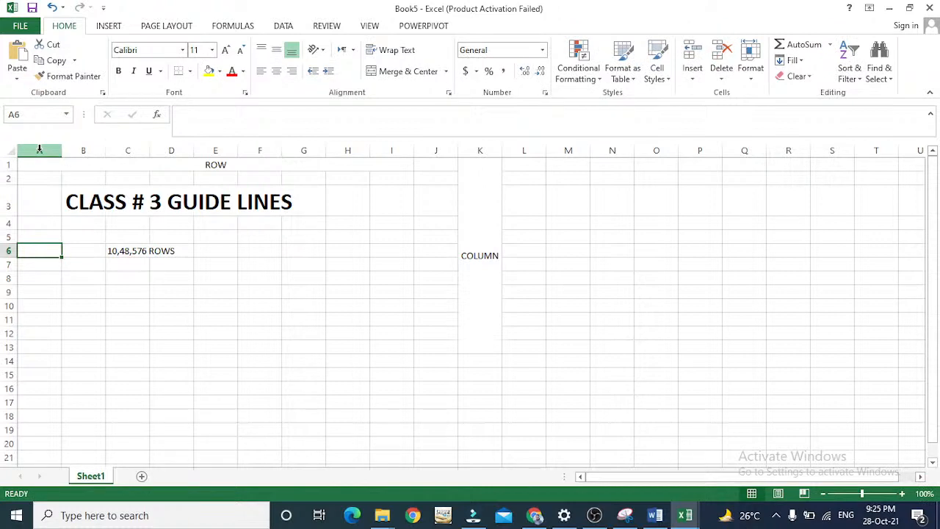
key(ctrl+shift+Down)
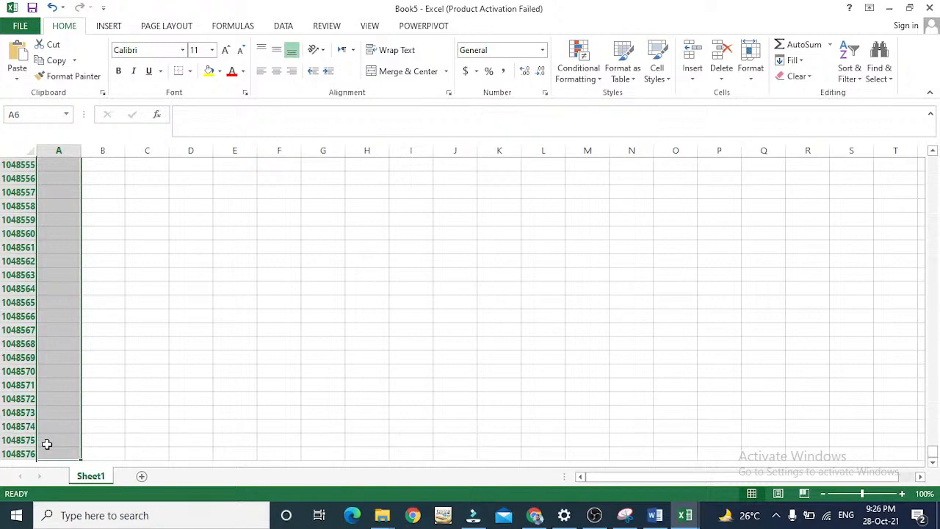
key(ctrl+shift+Up)
key(Down)
key(Down)
key(Down)
key(Down)
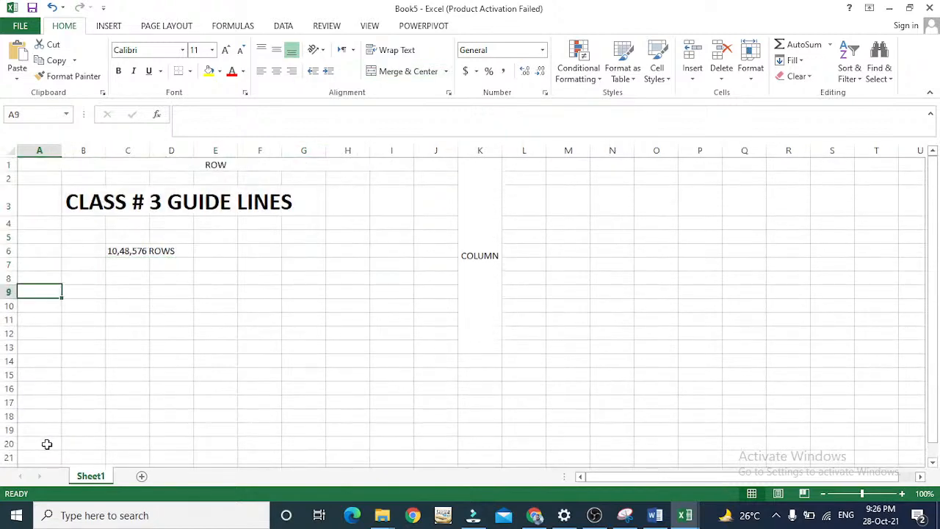
key(Right)
key(Right)
key(Right)
key(Right)
key(Right)
key(Right)
key(Right)
key(Up)
key(Up)
key(Up)
key(Up)
key(Up)
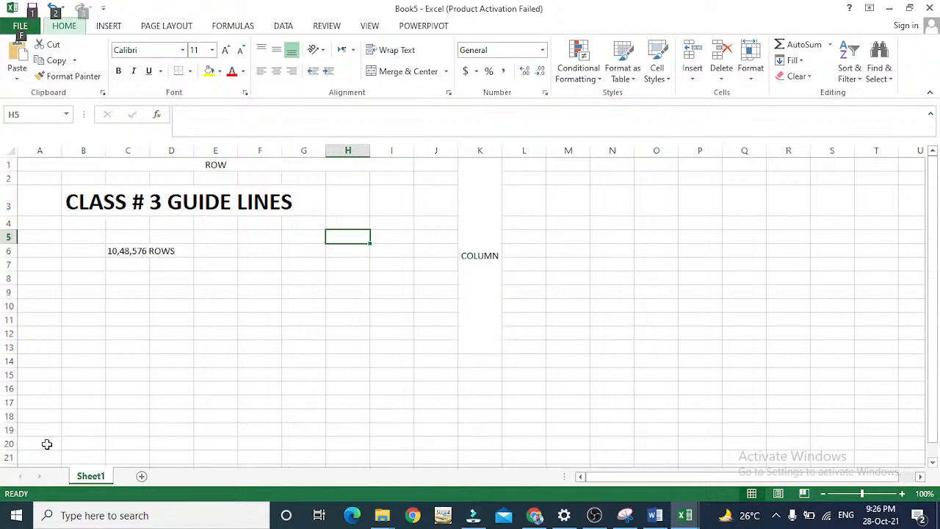
key(Down)
key(Left)
key(Left)
key(Left)
key(Left)
key(Left)
key(Left)
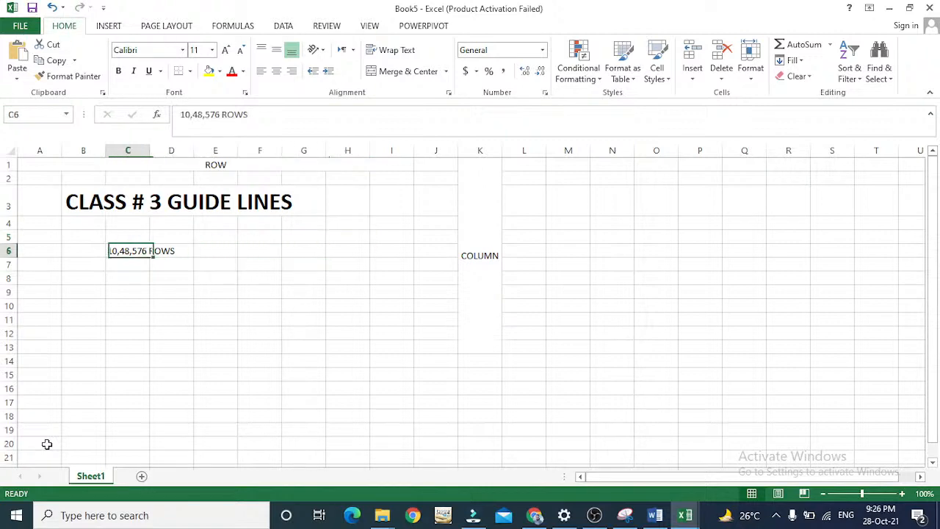
key(shift+Right)
key(shift+Right)
key(shift+Right)
key(ctrl+a)
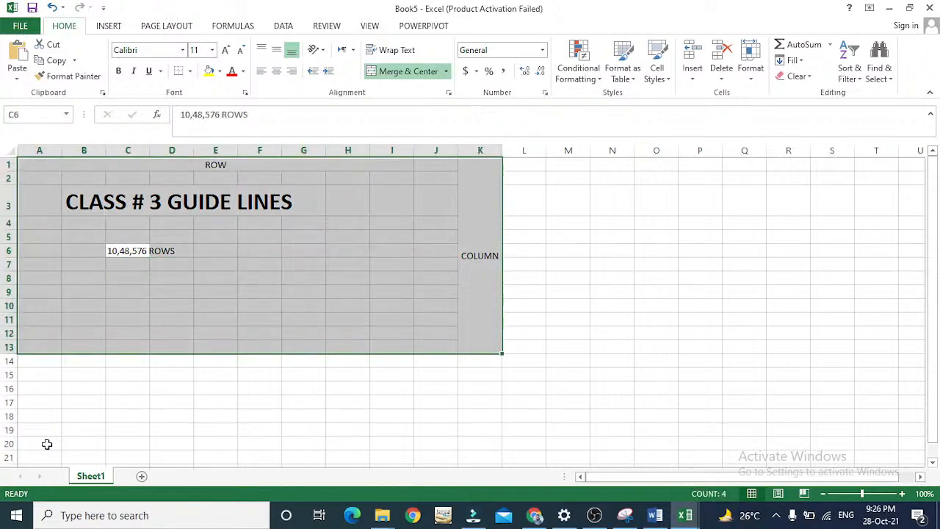
Fill the merged ROW cell with yellow and colour its text red.
key(Up)
key(Up)
key(Up)
key(Up)
key(Up)
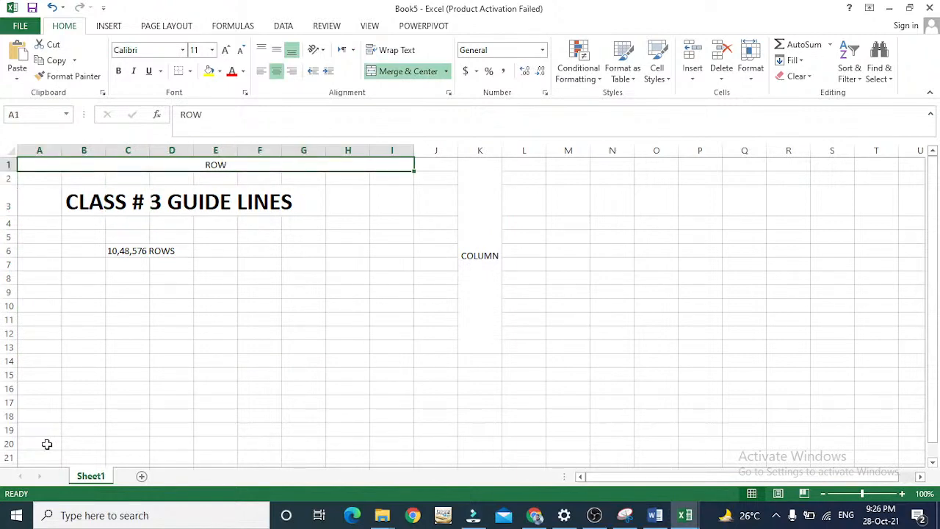
key(Down)
key(Down)
key(Up)
key(Up)
click(209, 71)
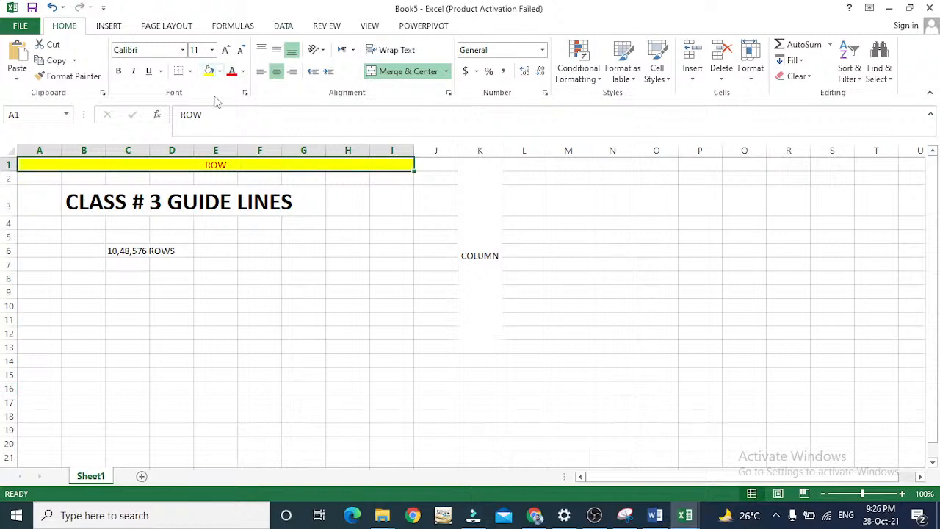
Give the merged COLUMN block in column K red text and a yellow fill.
click(481, 253)
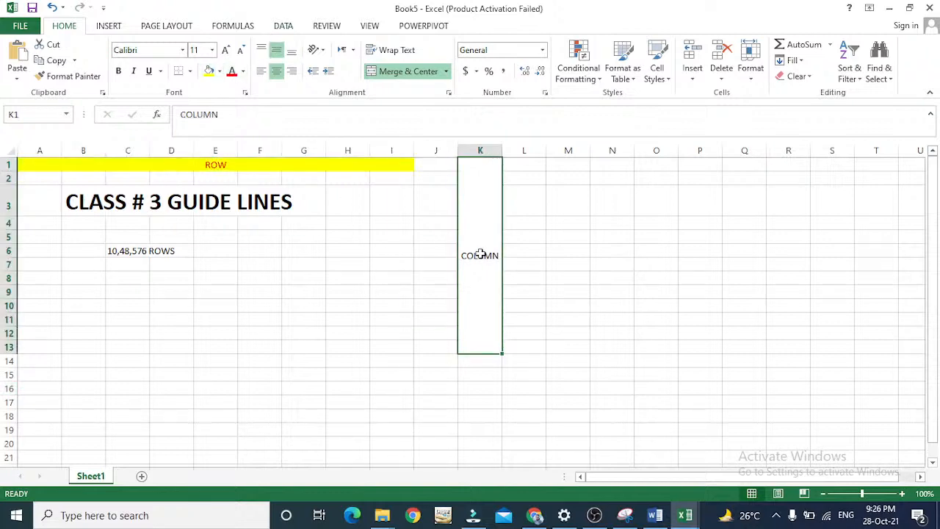
click(230, 72)
click(209, 71)
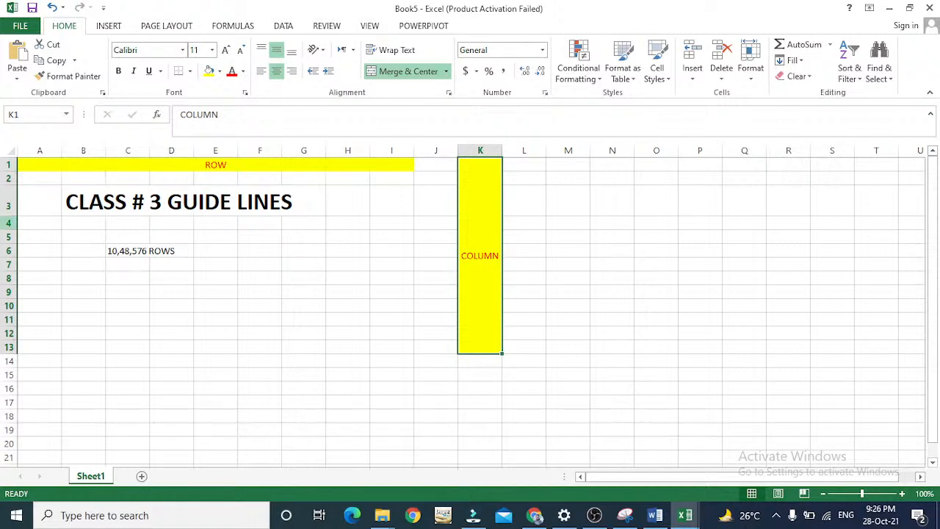
Highlight rows 1, 2, 4, 5 and 6 in turn to examine how each row runs across the sheet.
click(5, 164)
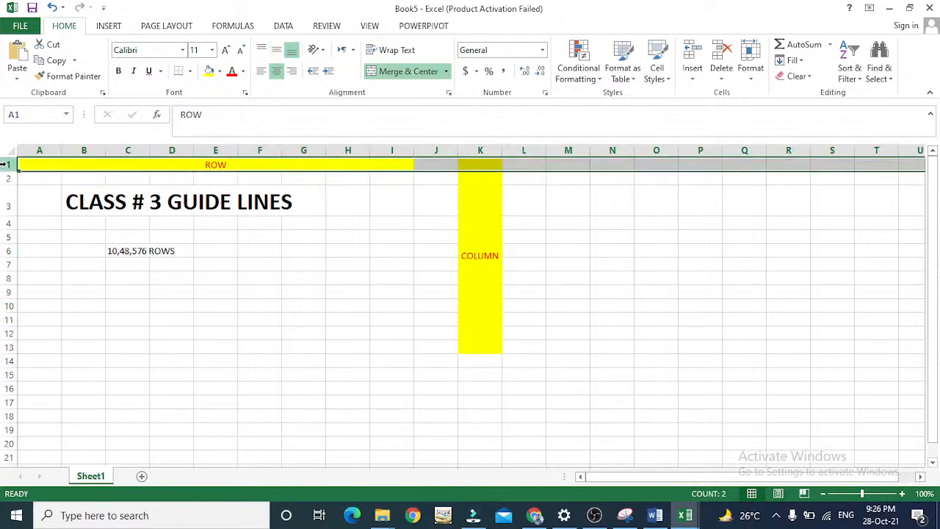
click(5, 178)
key(Down)
key(Down)
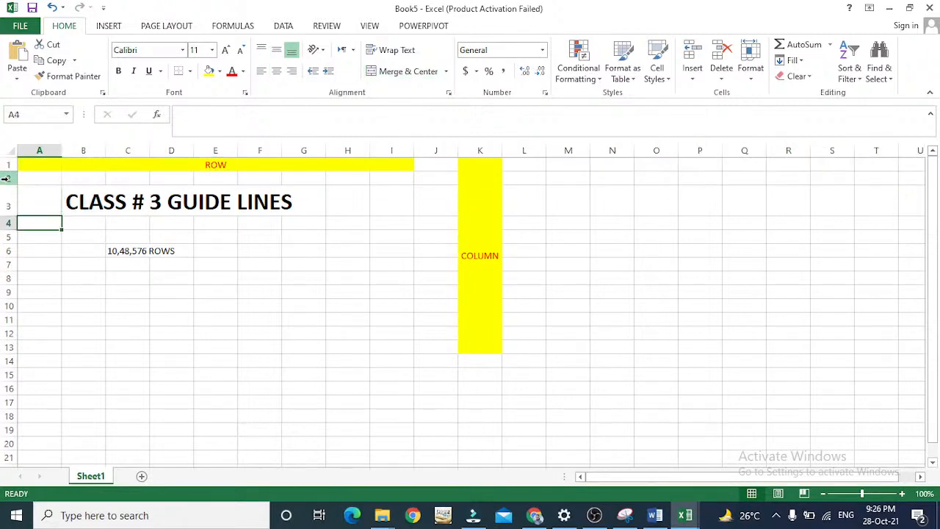
click(6, 222)
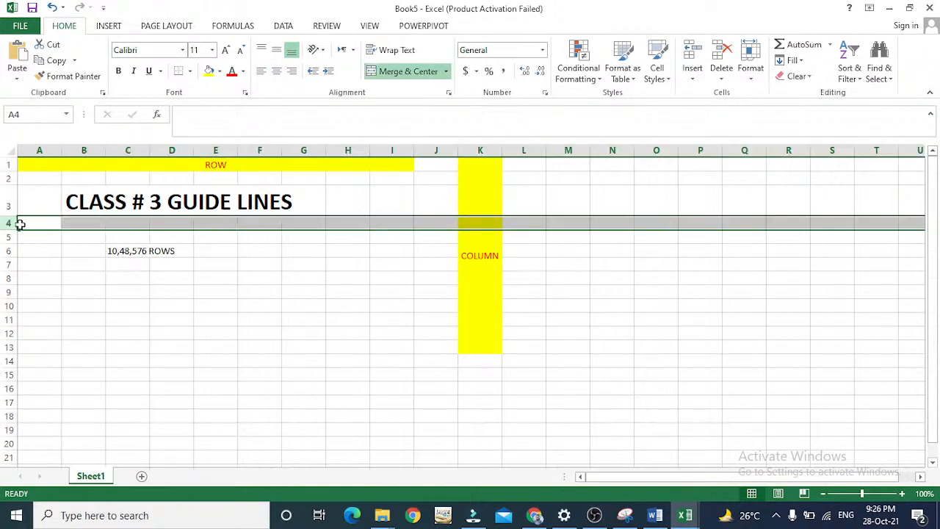
click(4, 237)
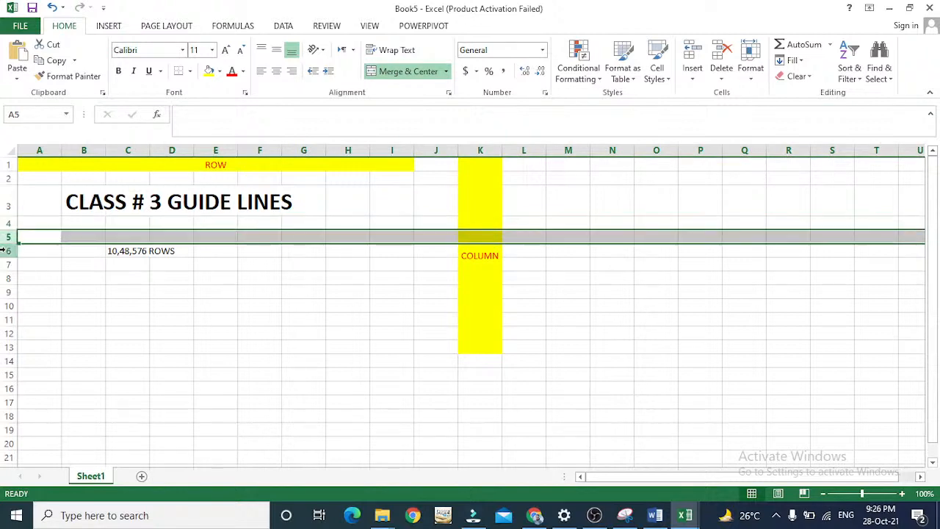
click(5, 250)
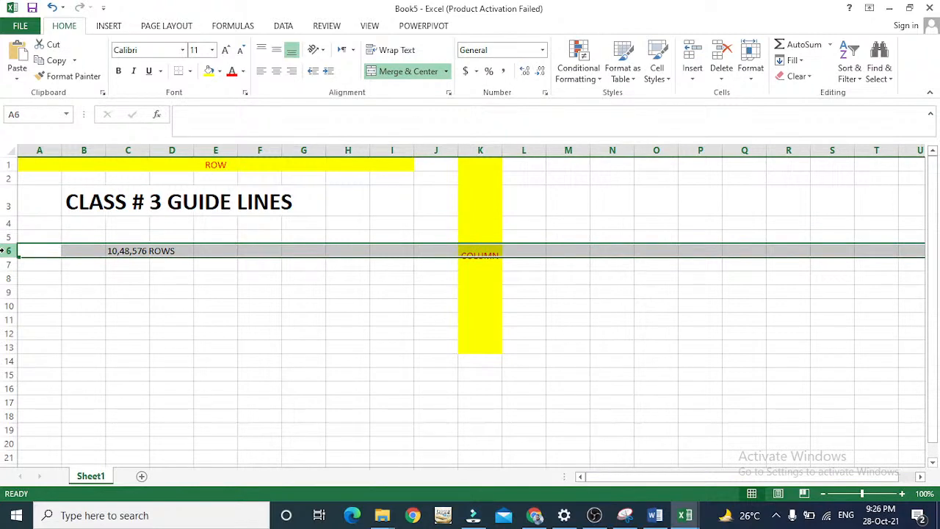
key(Up)
key(Up)
key(Up)
key(Up)
key(Up)
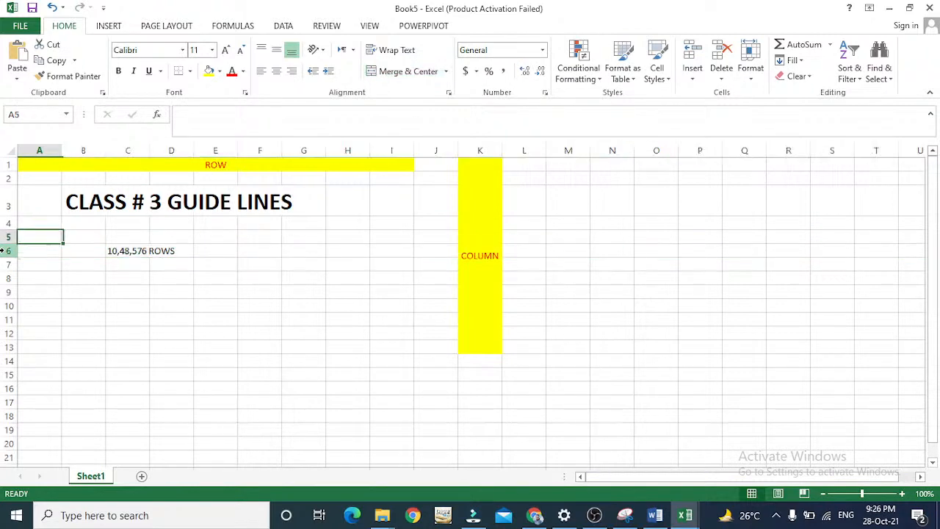
Highlight columns A through G one after another to examine how each column runs down the sheet.
click(38, 151)
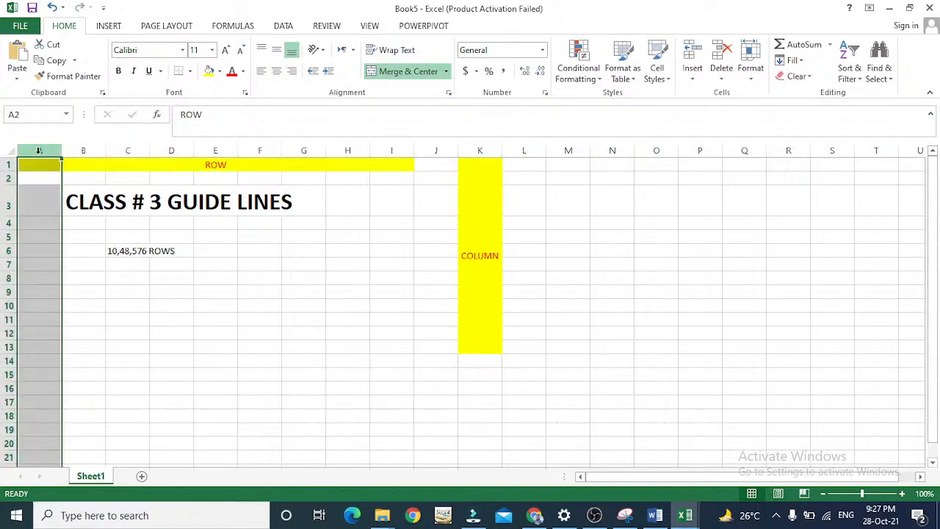
key(Right)
key(Left)
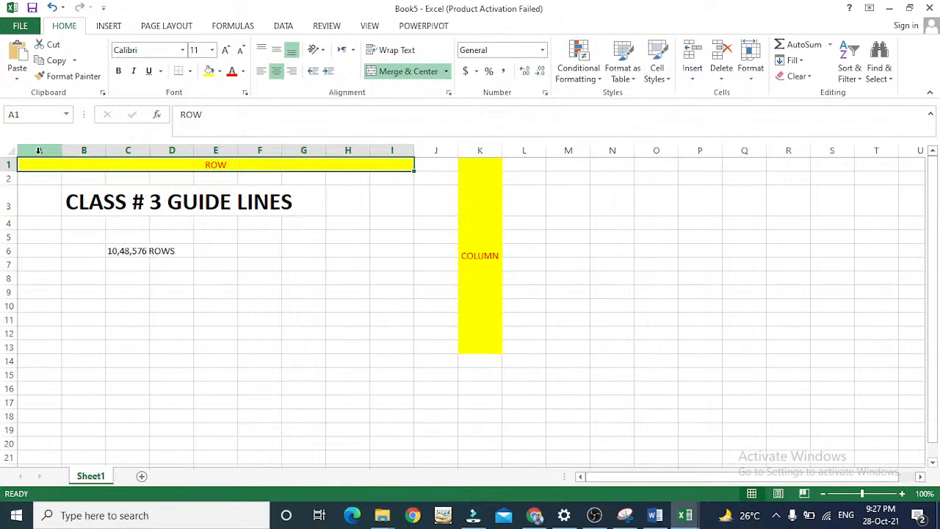
click(39, 150)
click(81, 149)
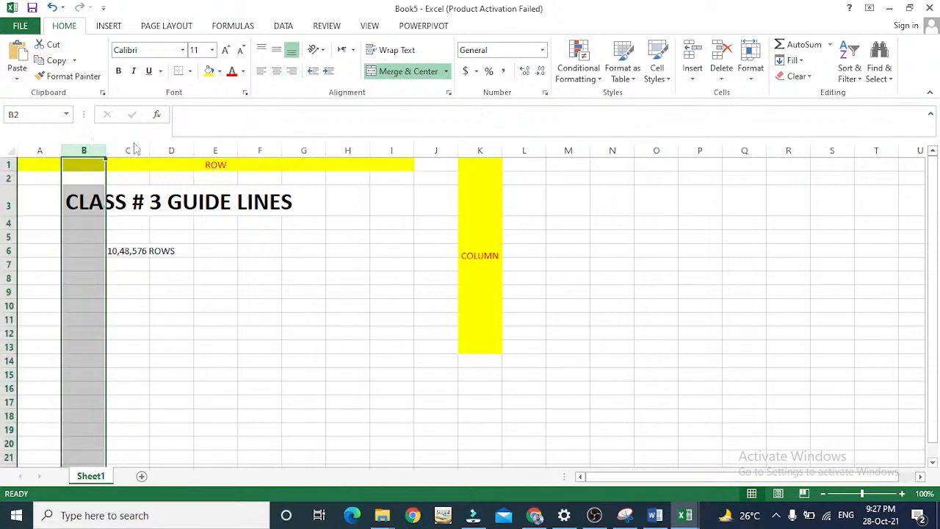
click(132, 149)
click(163, 149)
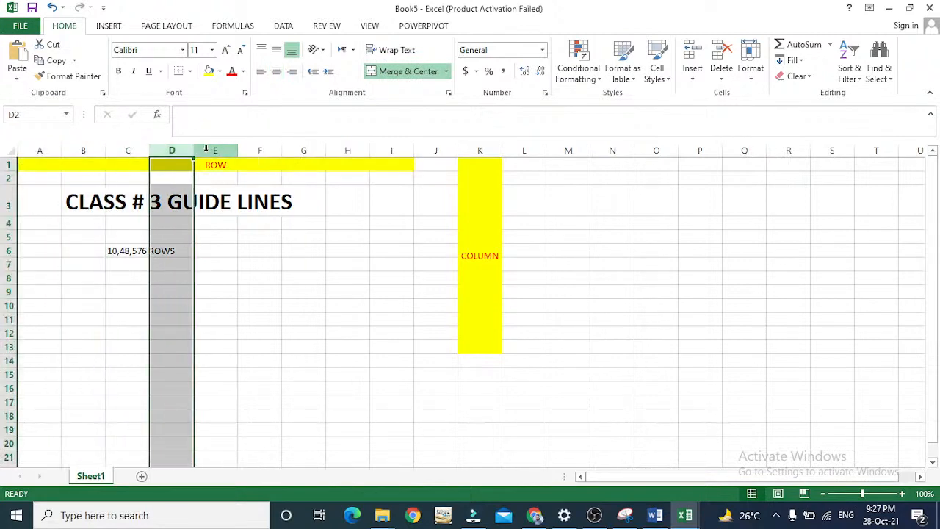
click(206, 149)
click(268, 149)
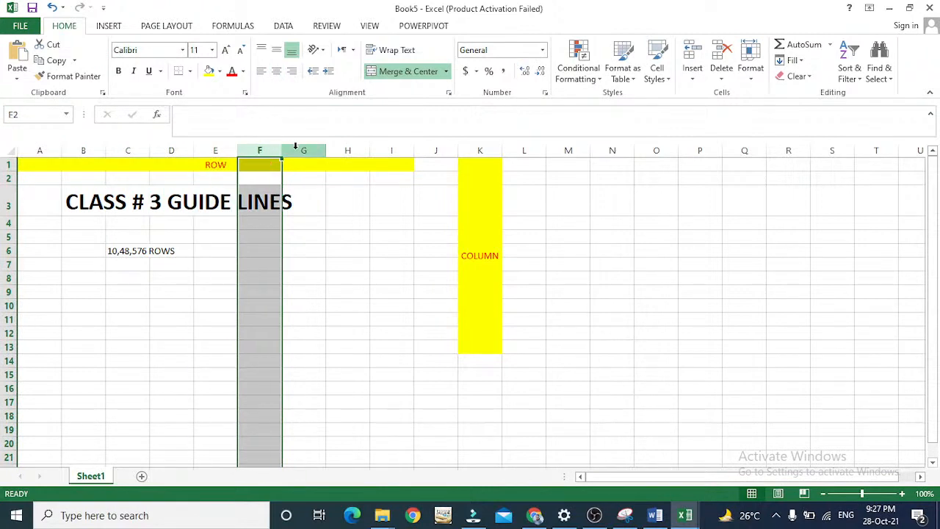
click(295, 149)
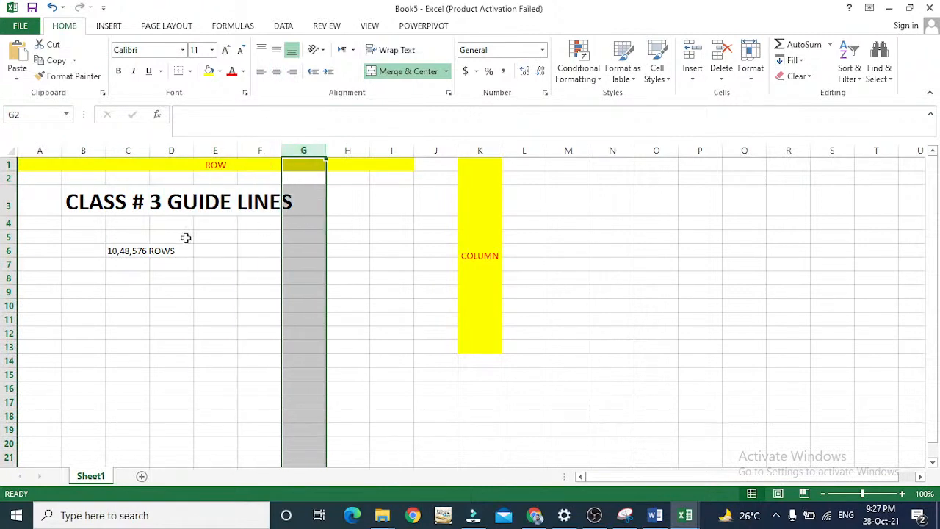
Clear the row-count text from cells C6 and D6.
key(Right)
key(Right)
key(Down)
key(Down)
key(Down)
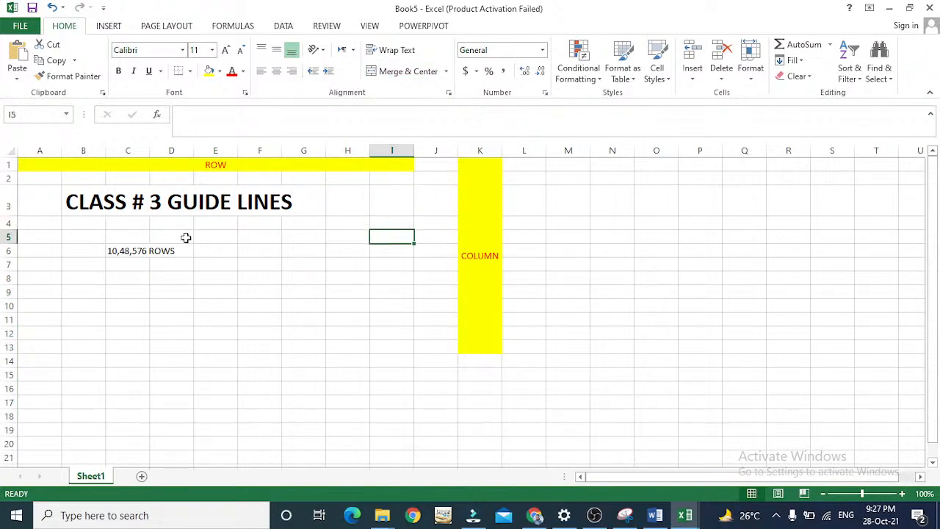
key(Down)
key(Left)
key(Left)
key(Left)
key(Left)
key(Left)
key(Left)
key(Left)
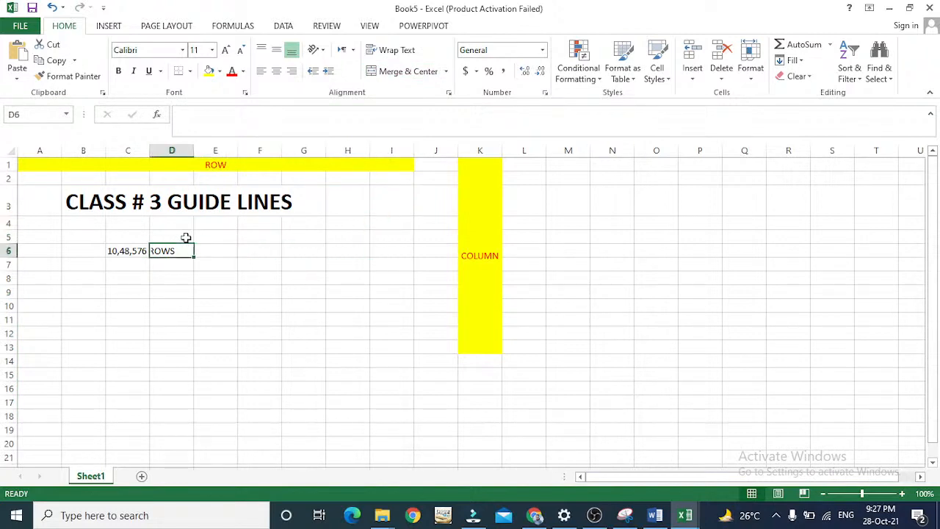
key(Right)
key(shift+Right)
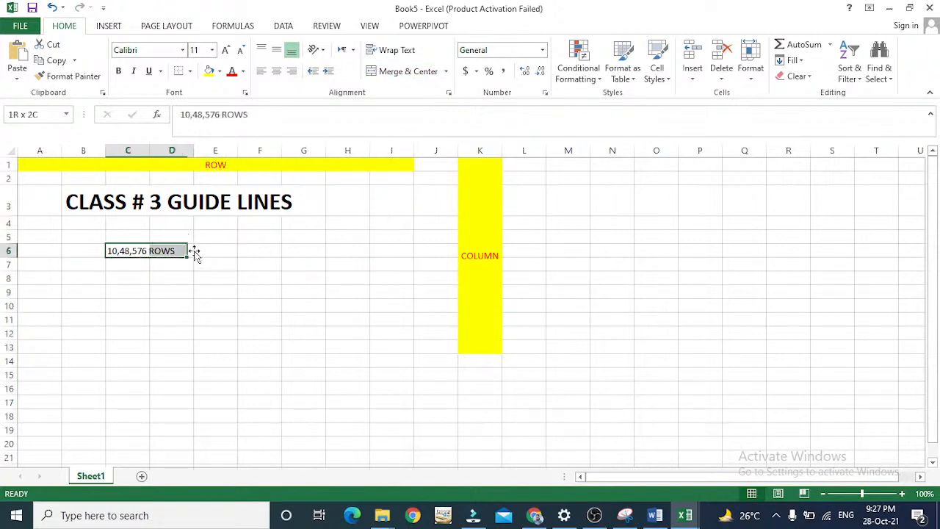
key(Delete)
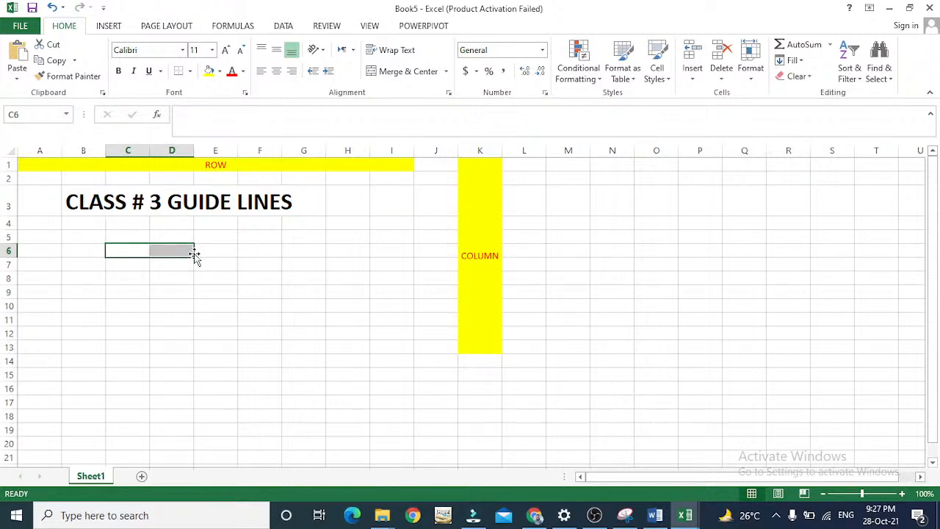
key(Up)
key(Left)
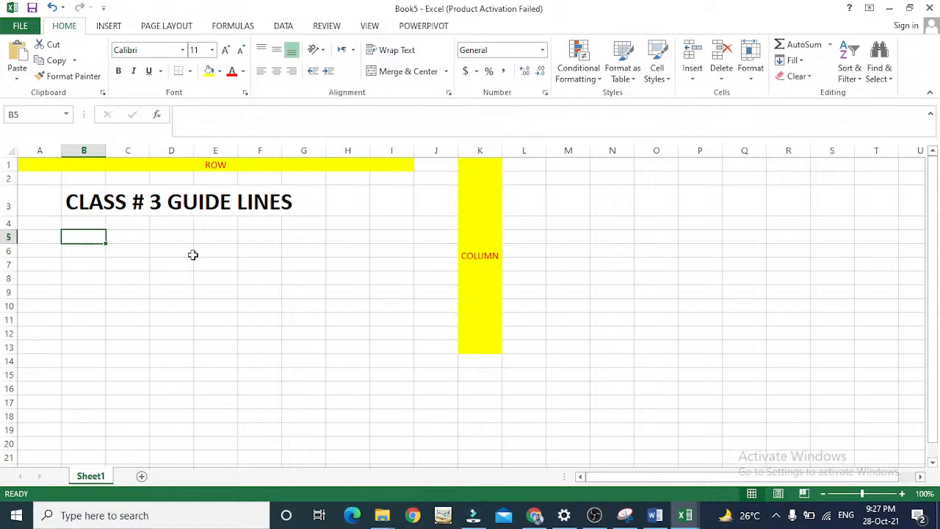
key(Up)
key(Up)
key(Up)
key(Up)
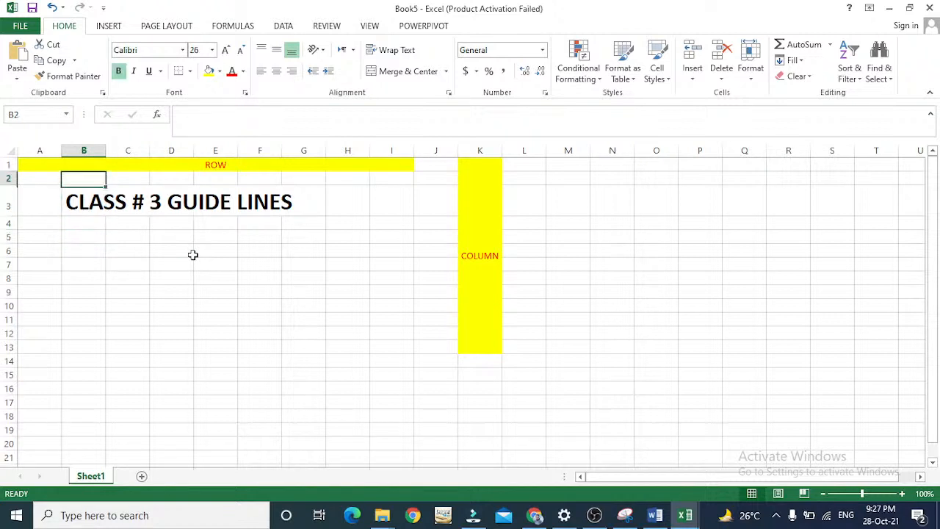
key(Down)
key(Down)
key(Down)
key(Down)
key(Down)
key(Left)
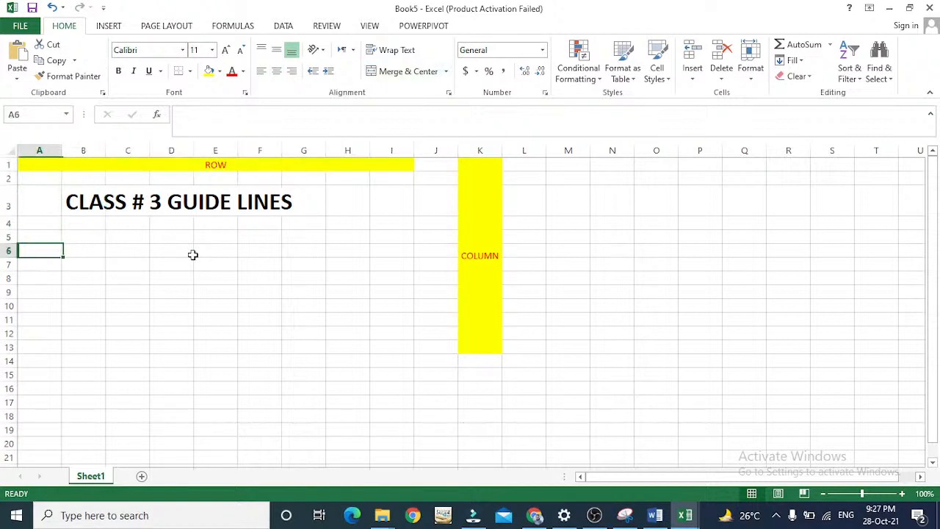
key(Right)
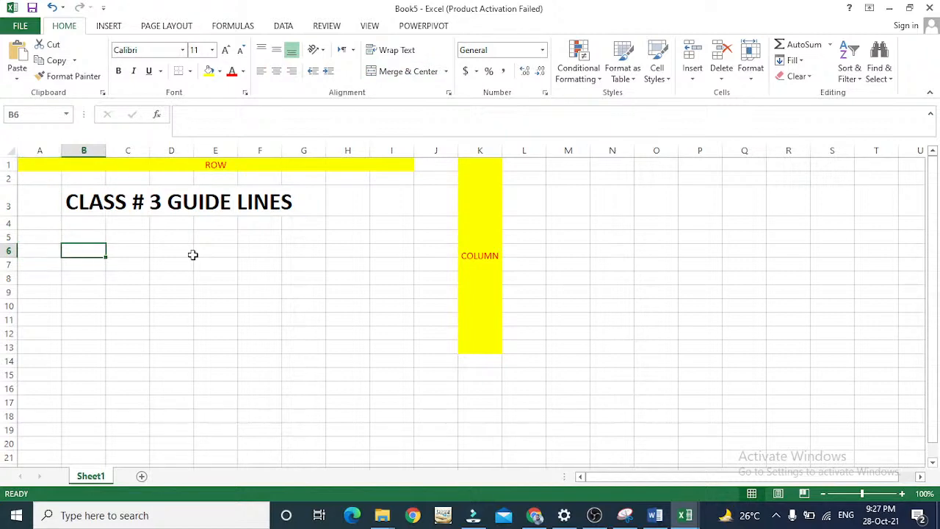
Highlight the whole of row 6, then return the selection to cell A6.
key(Left)
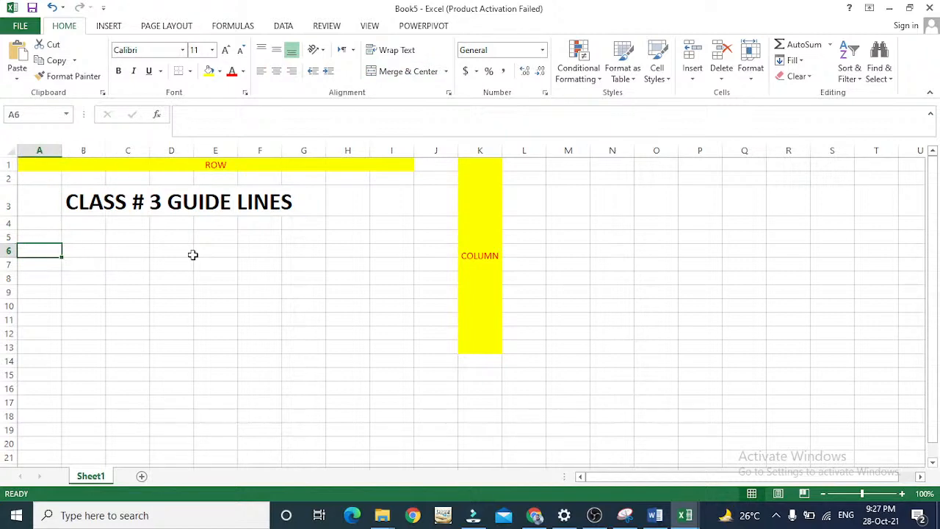
click(3, 250)
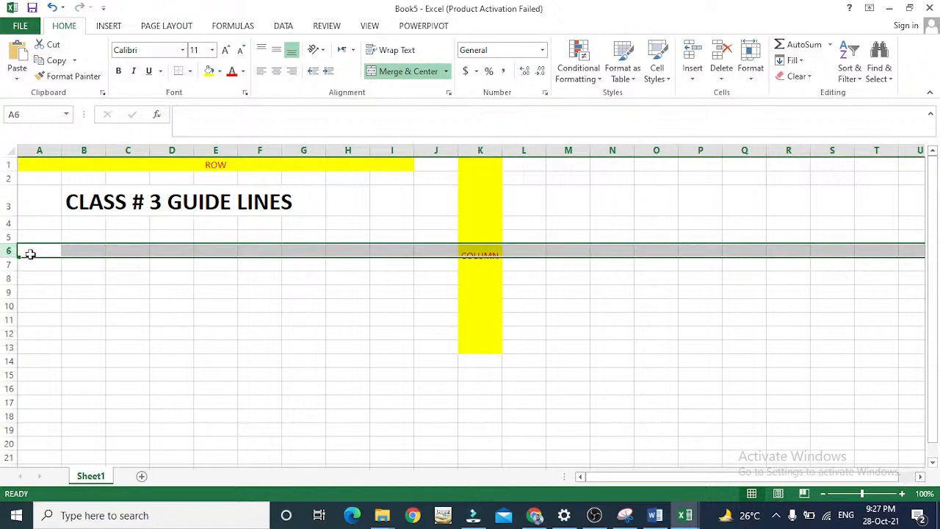
click(40, 250)
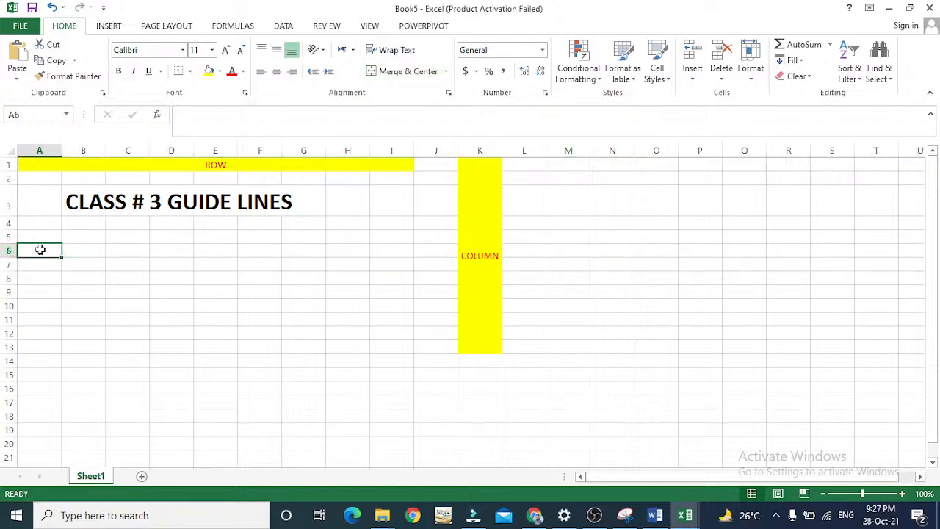
Move the selection back and forth across row 6 to examine the individual cells where it crosses each column.
key(Right)
key(Right)
key(Right)
key(Right)
key(Right)
key(Right)
key(Right)
key(Right)
key(Right)
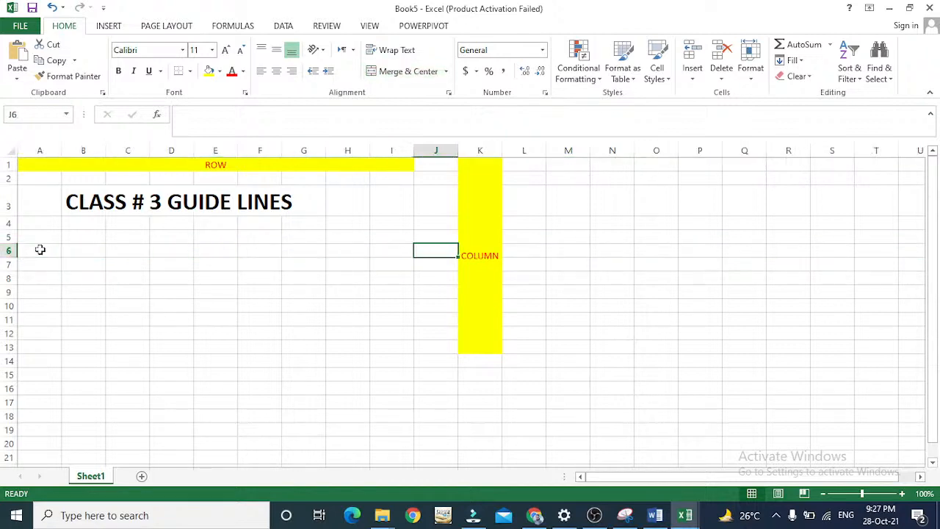
key(Right)
key(Left)
key(Left)
key(Left)
key(Left)
key(Left)
key(Left)
key(Left)
key(Left)
key(Left)
key(Left)
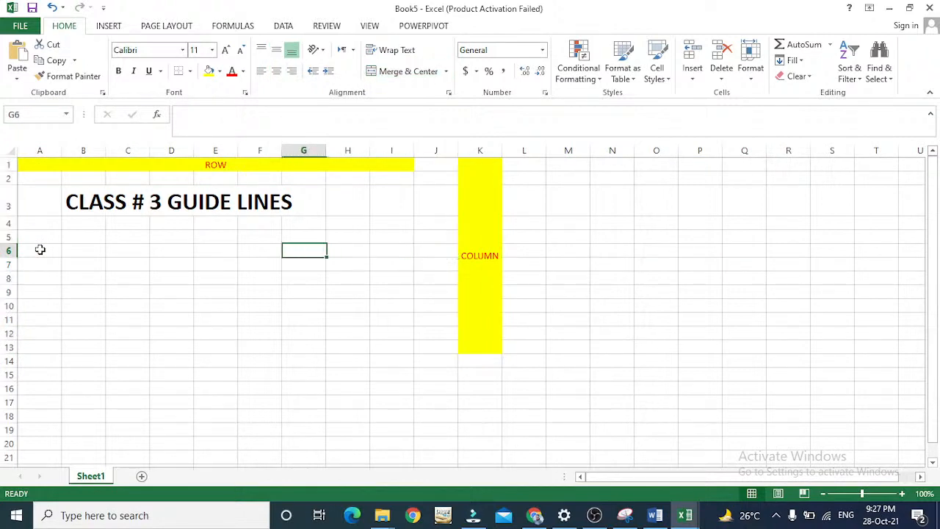
key(Right)
key(Right)
key(Right)
key(Right)
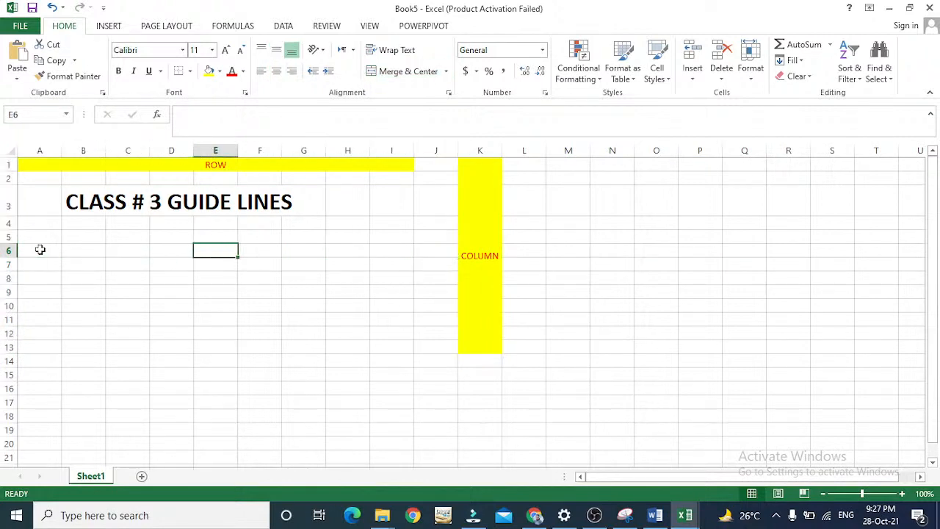
key(Right)
key(Right)
key(Right)
key(Left)
key(Left)
key(Left)
key(Right)
key(Right)
key(Right)
key(Left)
key(Left)
key(Left)
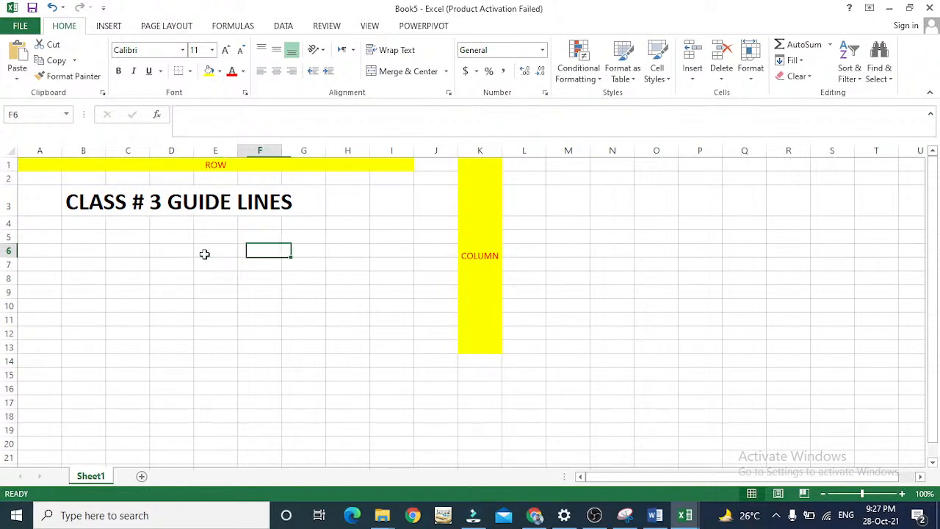
key(Right)
key(Right)
key(Left)
key(Left)
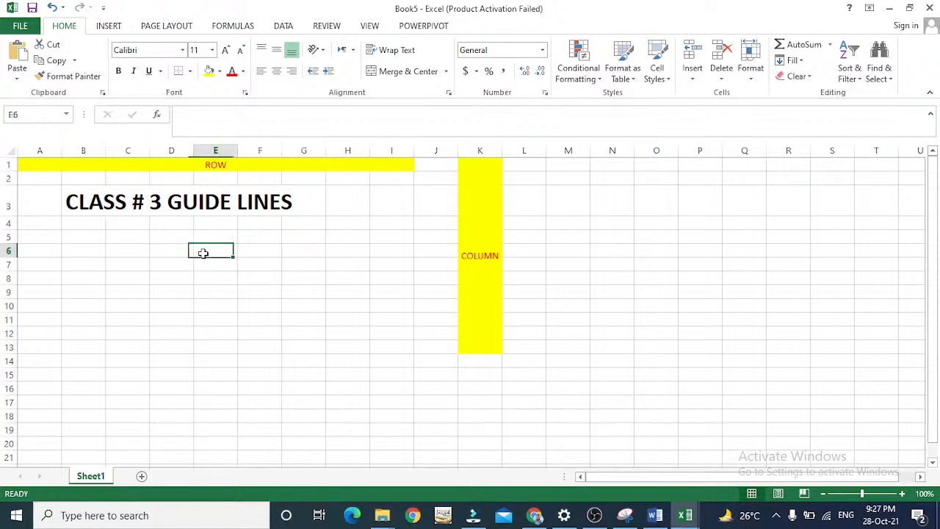
key(Right)
key(Left)
key(Left)
key(Left)
key(Left)
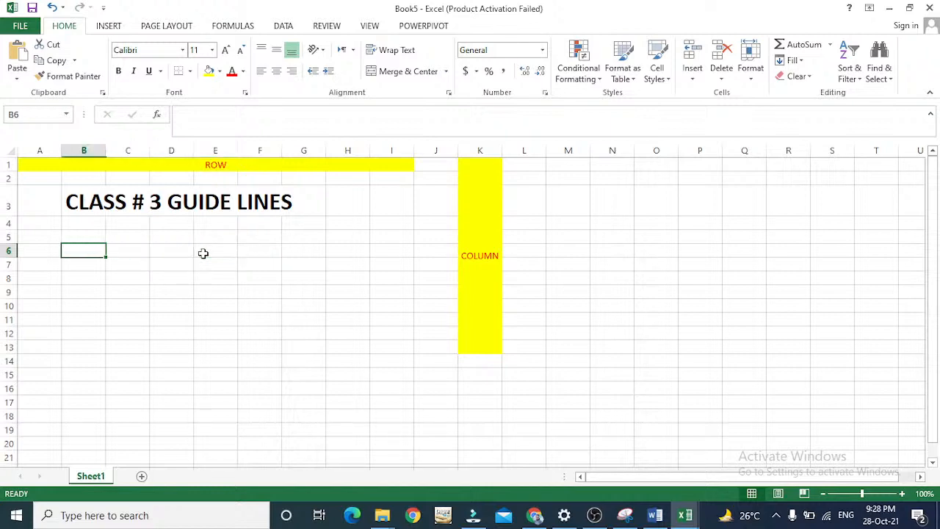
key(Right)
key(Right)
key(Right)
key(Right)
key(Right)
key(Right)
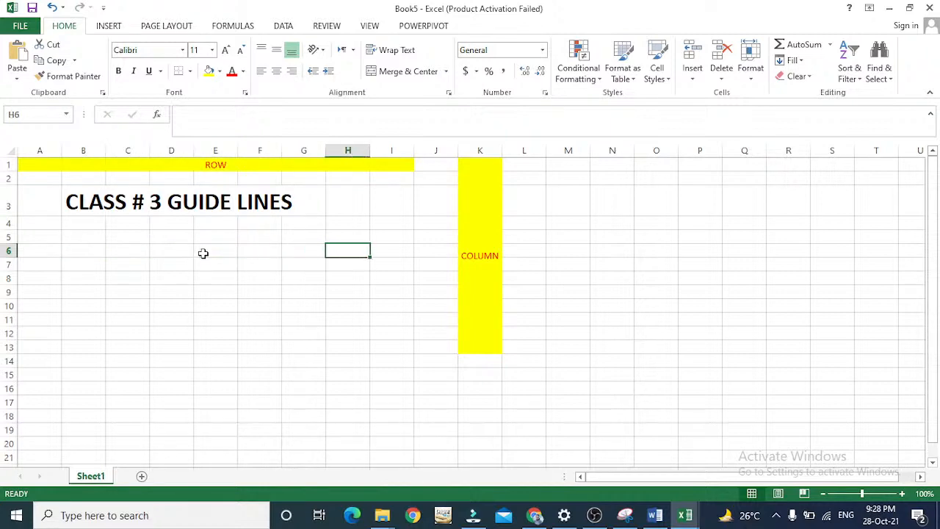
Move the selection down column H and up and down column E to examine how cell addresses change by row.
key(Down)
key(Down)
key(Down)
key(Down)
key(Down)
key(Down)
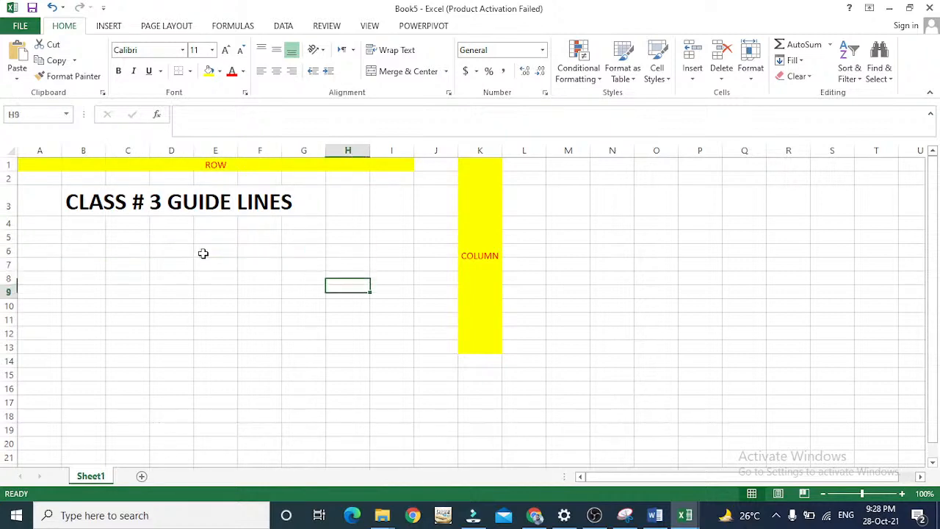
key(Left)
key(Left)
key(Left)
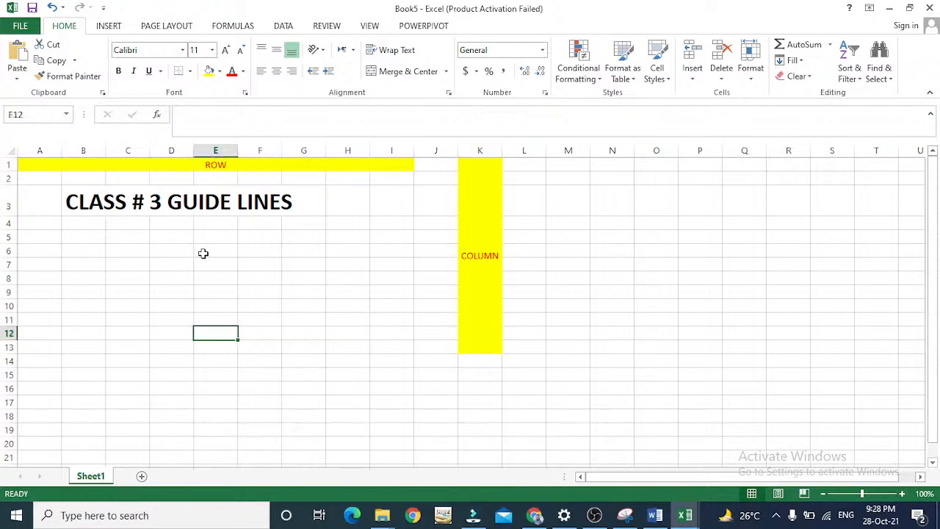
key(Up)
key(Up)
key(Up)
key(Up)
key(Up)
key(Up)
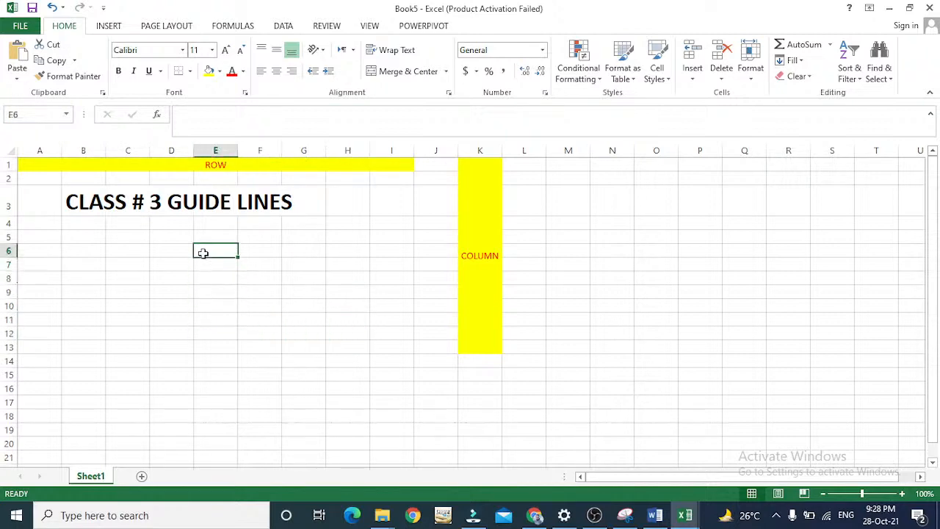
key(Up)
key(Down)
key(Down)
key(Down)
key(Down)
key(Down)
key(Down)
key(Down)
key(Down)
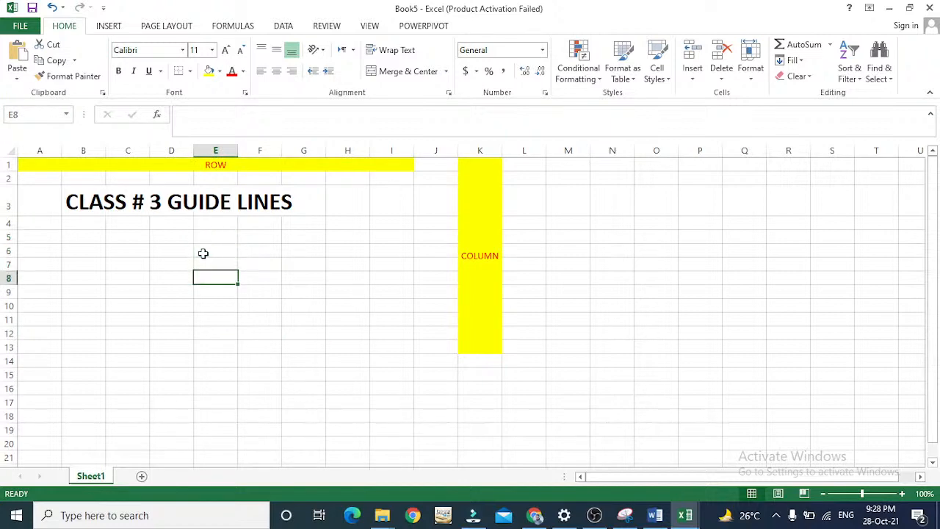
key(Up)
key(Up)
key(Up)
key(Up)
key(Up)
Enter "WE HAVE LEARNED THE CONCEPT OF ROWS AND COLUMNS" in cell B5.
key(Left)
key(Left)
key(Left)
key(Up)
key(Up)
key(Up)
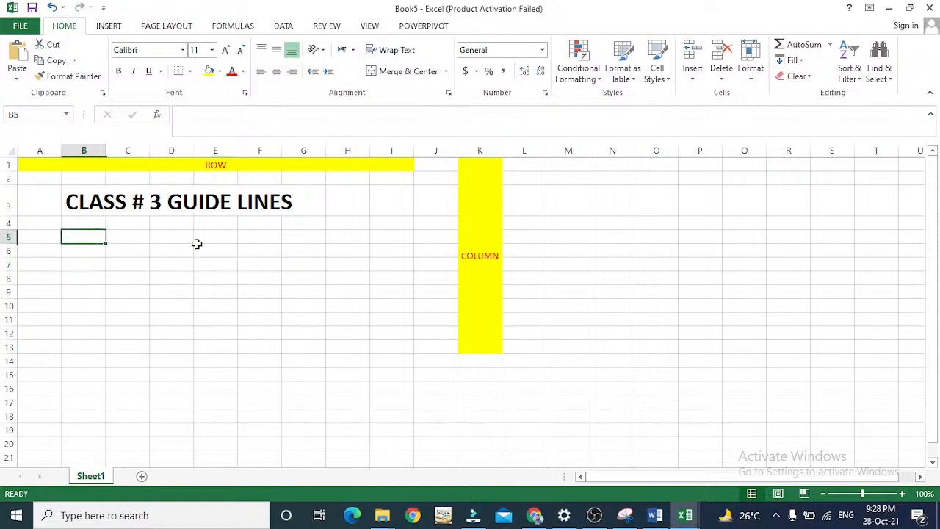
text(WE)
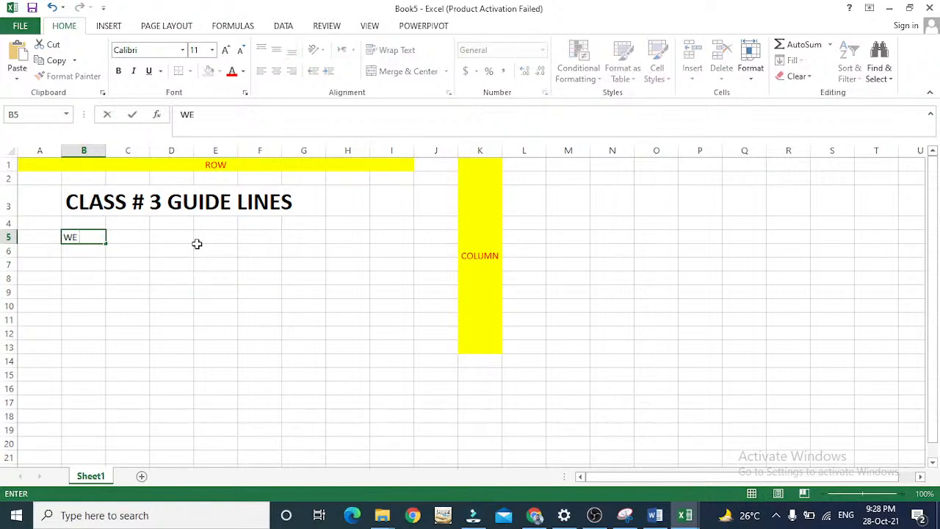
text( HAVE LEARNEDD THE)
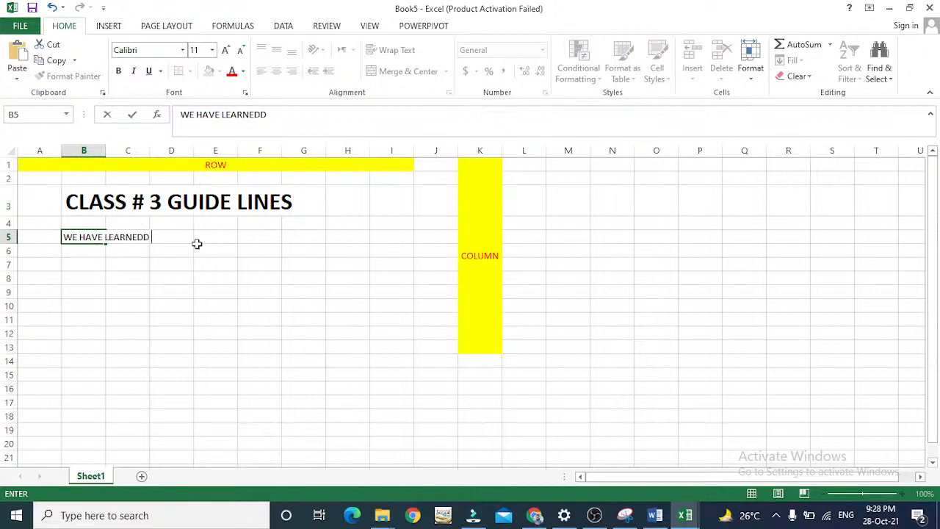
key(BackSpace)
key(BackSpace)
key(BackSpace)
key(BackSpace)
key(BackSpace)
text(THE CONCEPT OF )
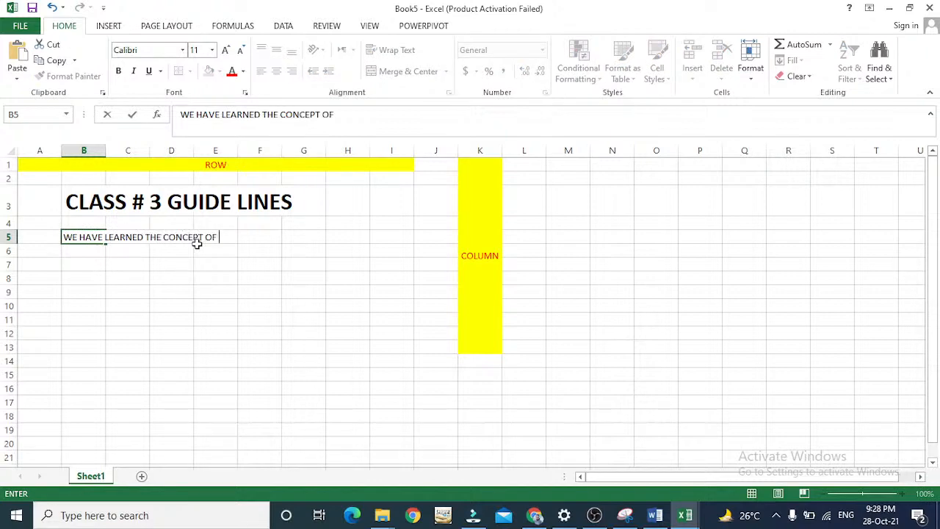
text(ROWS AND COLUMNS)
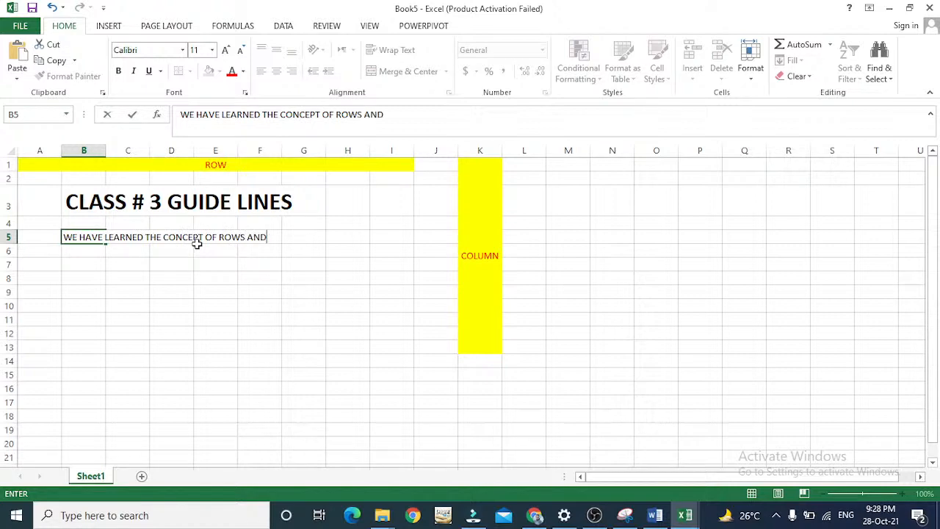
key(Return)
Enter "AND CELLSS" in cell B6 to continue the sentence.
text(AND CELLSS)
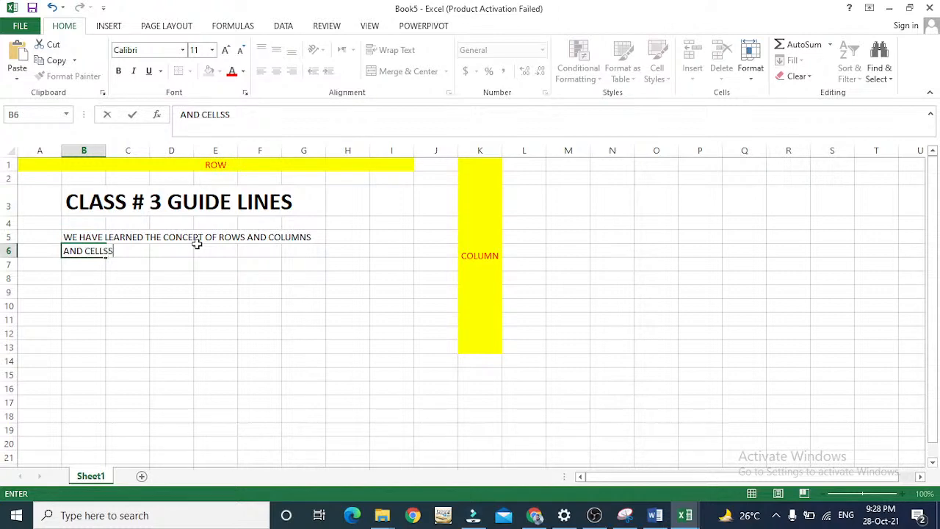
key(Return)
key(Return)
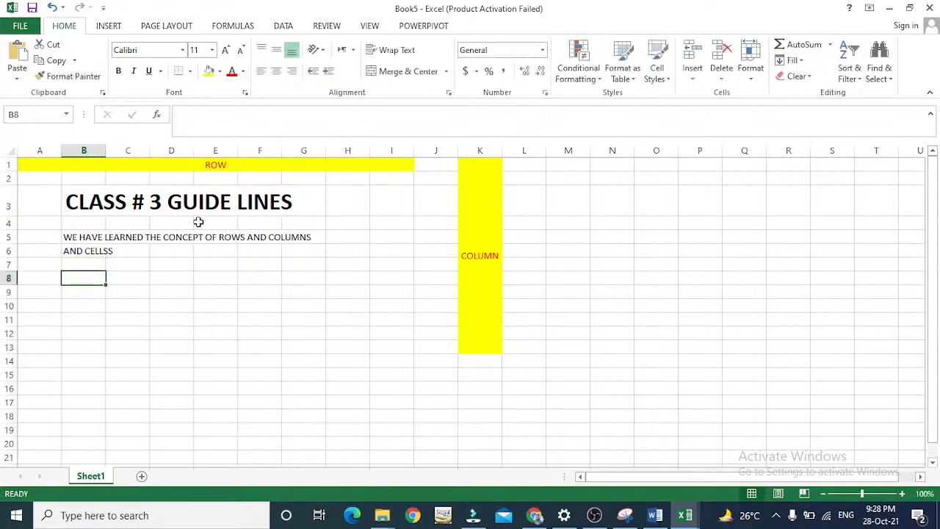
Make the guideline text in cells B5 and B6 bold.
key(Up)
key(Up)
key(Up)
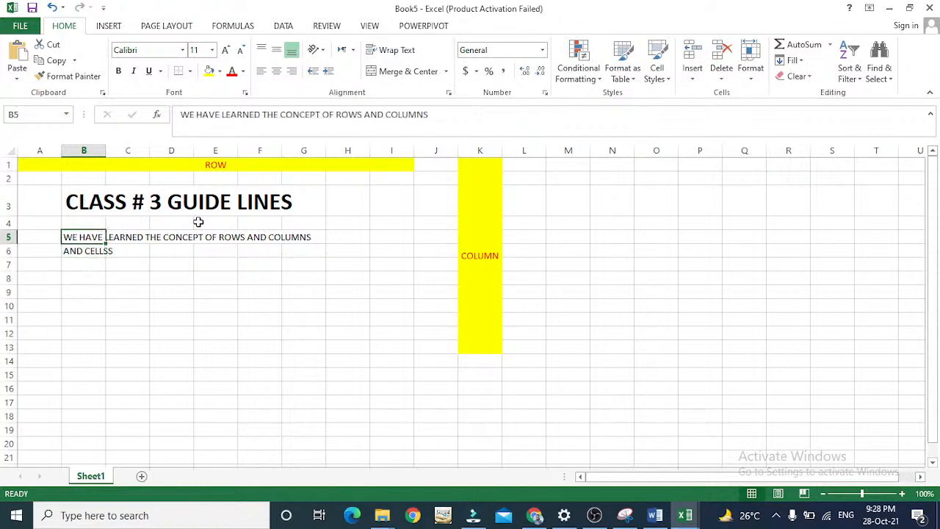
key(ctrl+b)
key(Down)
key(ctrl+b)
key(Down)
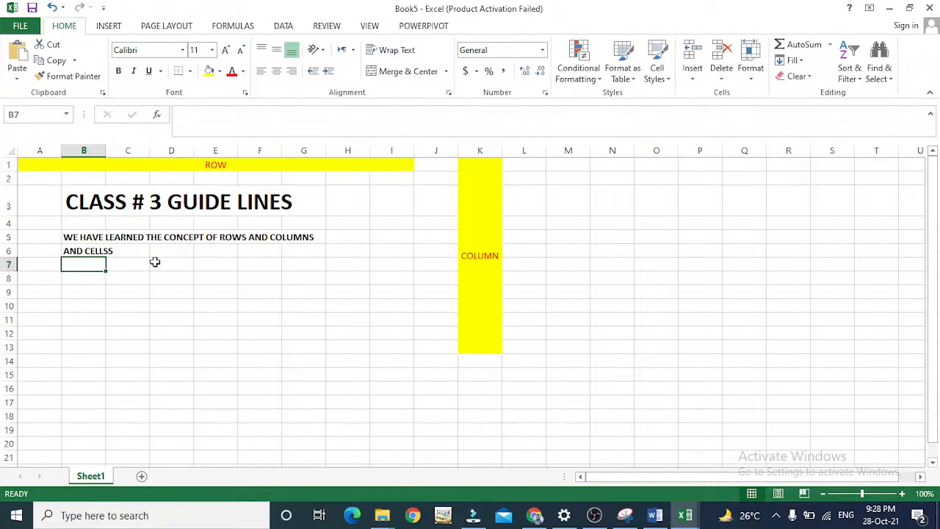
key(Right)
key(Right)
key(Right)
key(Right)
key(Right)
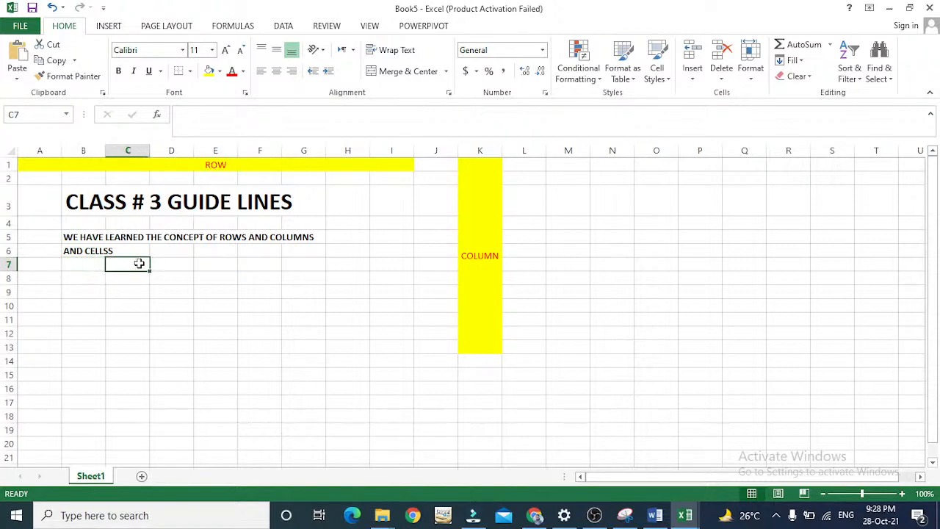
key(Right)
key(Right)
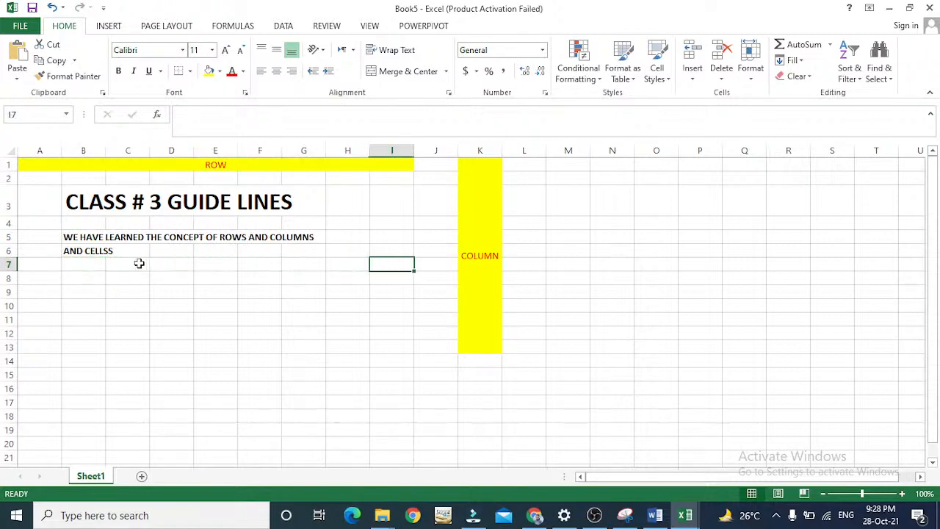
Enter the quoted definition "THE INTERSECTION OF A ROW AND COLUMN IS CALLED CELL" in cell B9.
key(Down)
key(Left)
key(Left)
key(Left)
key(Left)
key(Left)
key(Left)
key(Left)
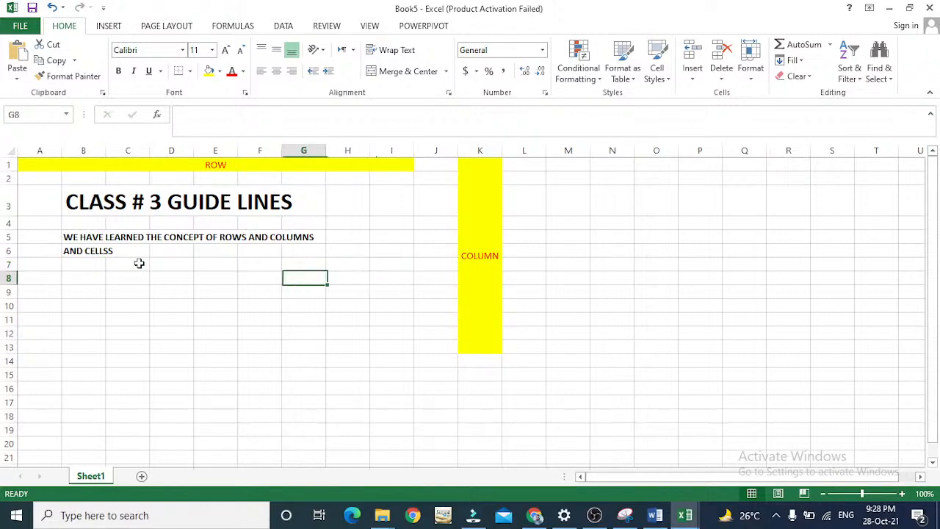
key(Down)
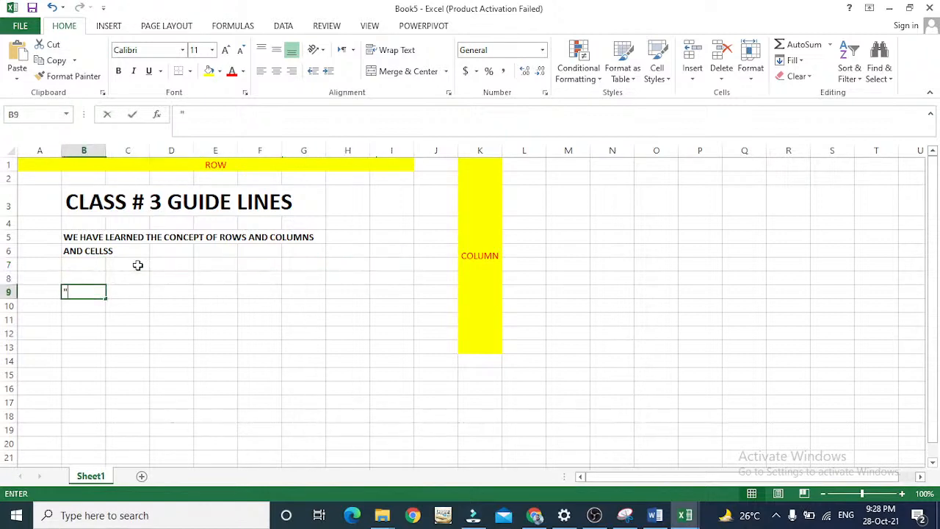
text("THE INTERS)
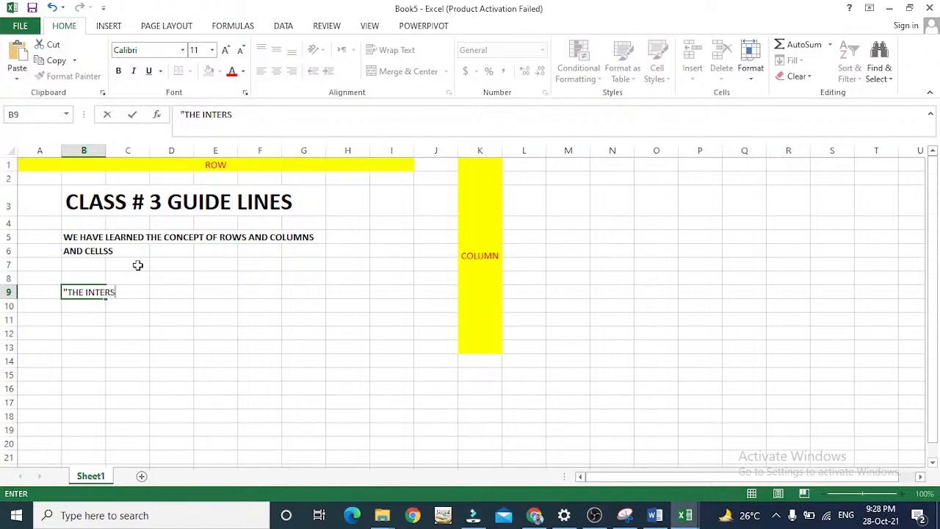
text(ECTION OF W)
key(BackSpace)
text(A ROW)
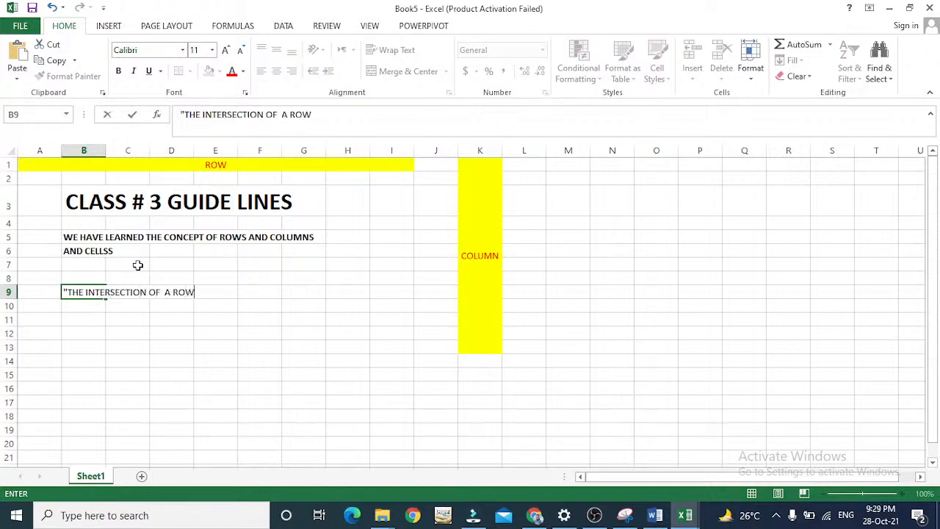
text( AND COLUMN )
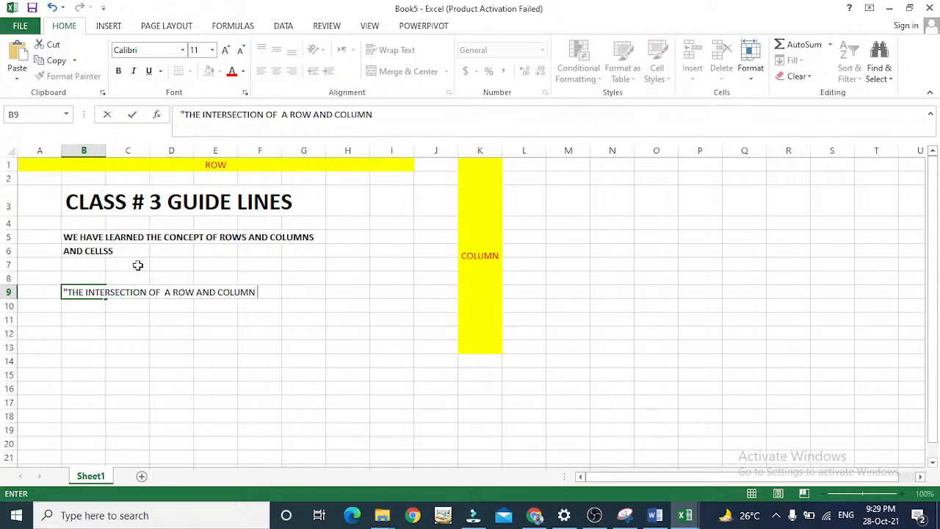
text(IS CALLED CEL)
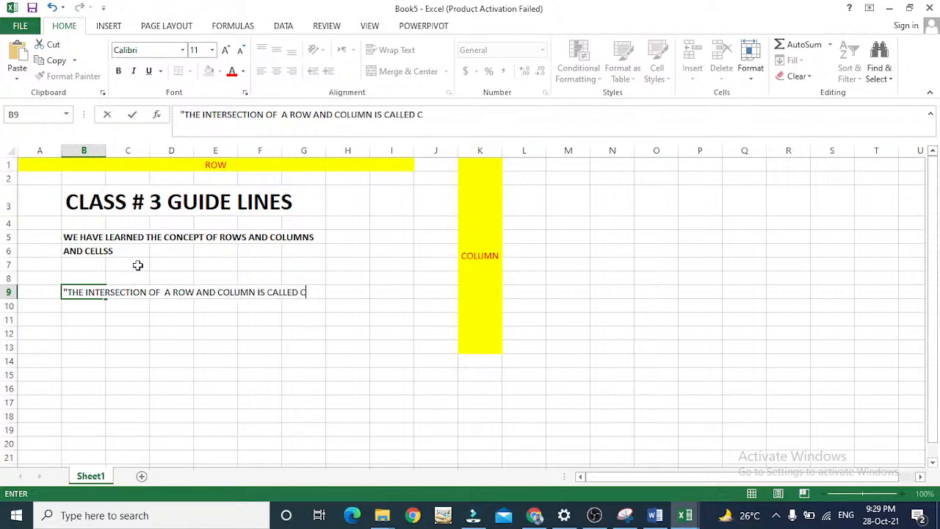
text(")
key(Return)
Make the cell definition in B9 bold.
key(Up)
key(ctrl+b)
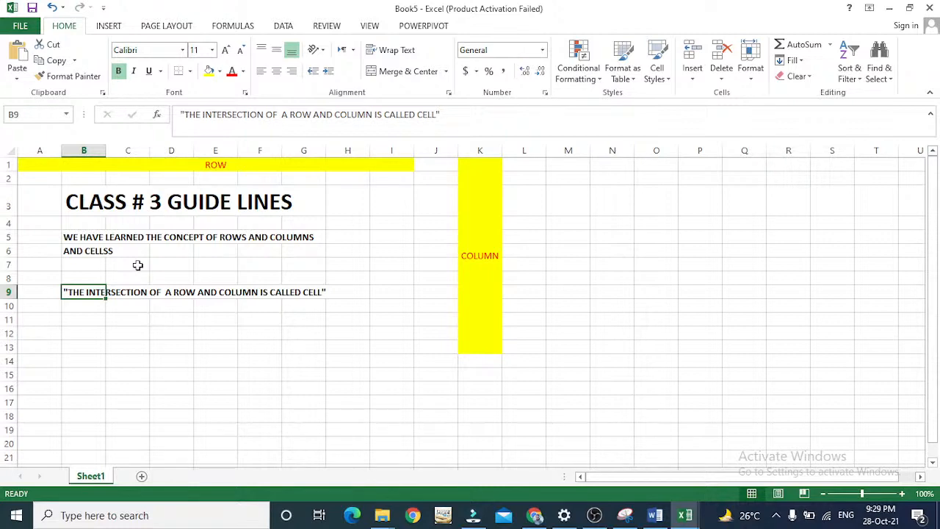
key(Return)
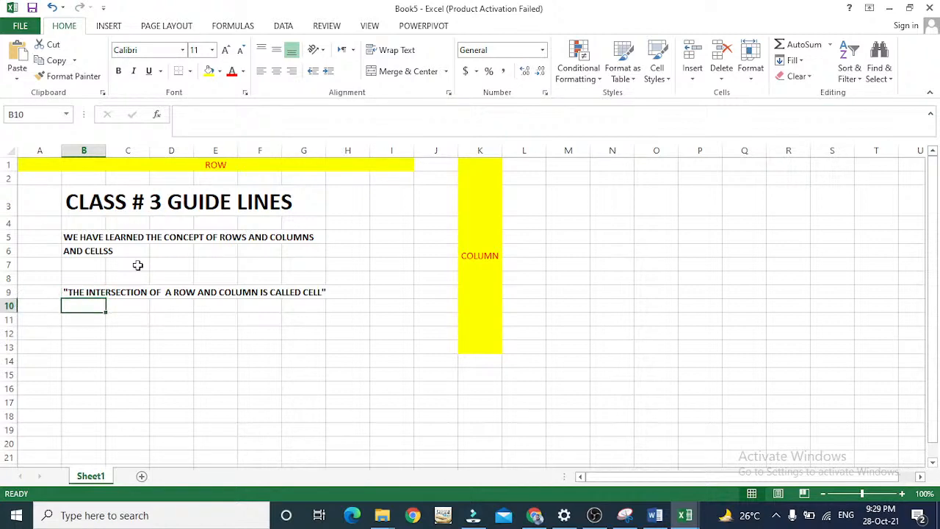
key(Up)
key(Down)
key(Down)
key(Down)
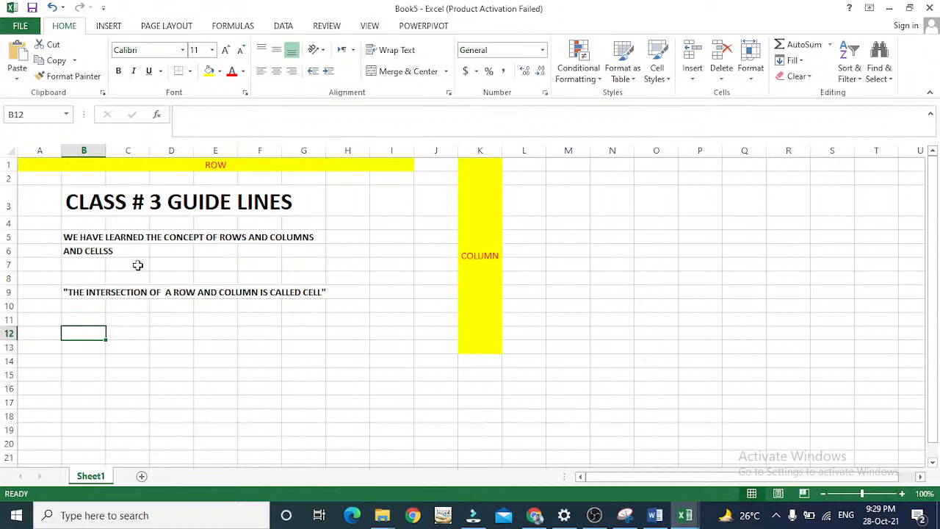
text(1)
key(BackSpace)
key(Escape)
key(Left)
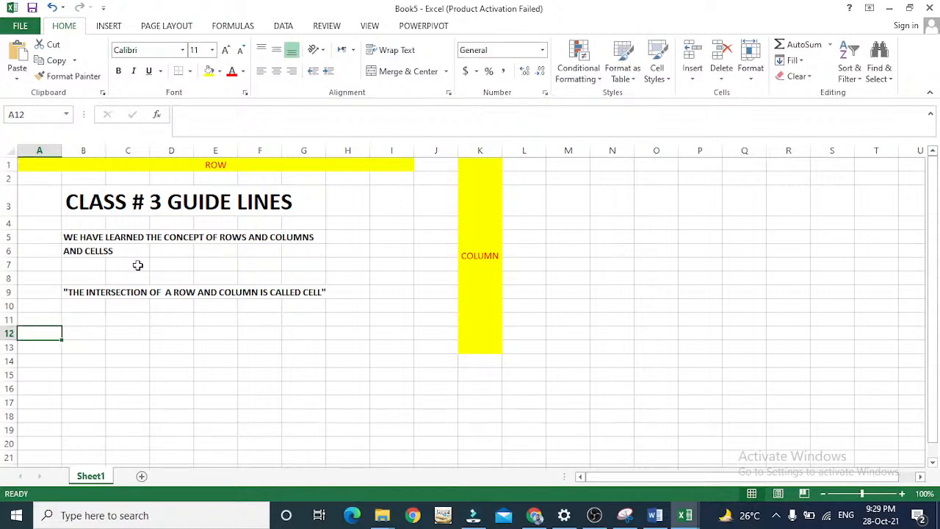
Enter the label "INSERT A ROW" in cell B11 and make it bold.
click(5, 319)
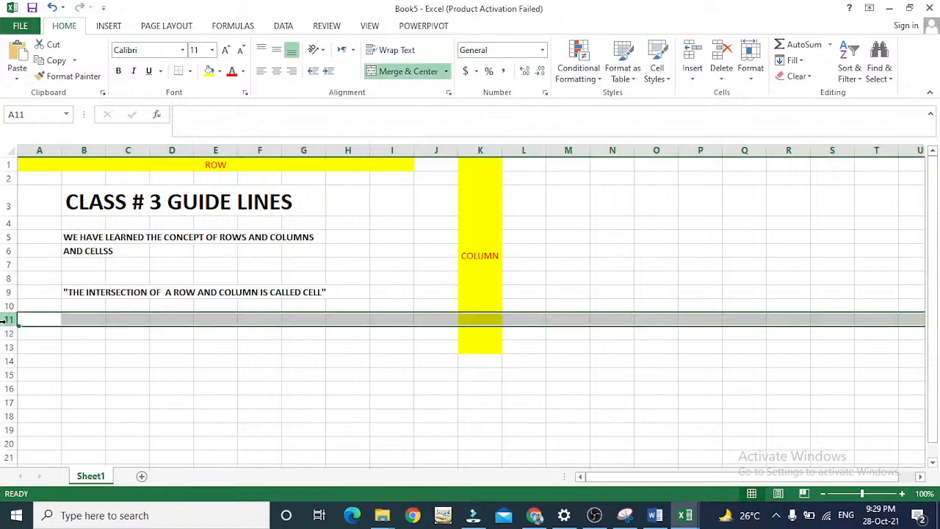
click(69, 318)
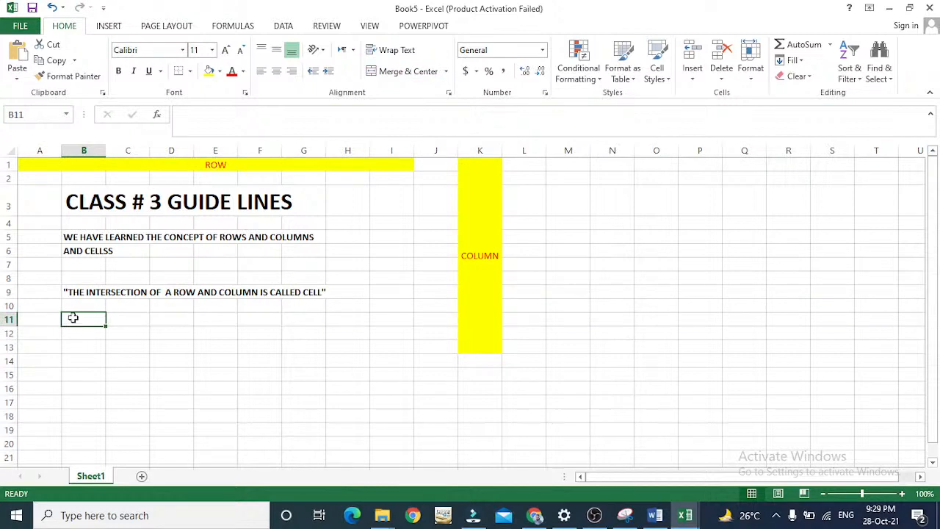
text(I)
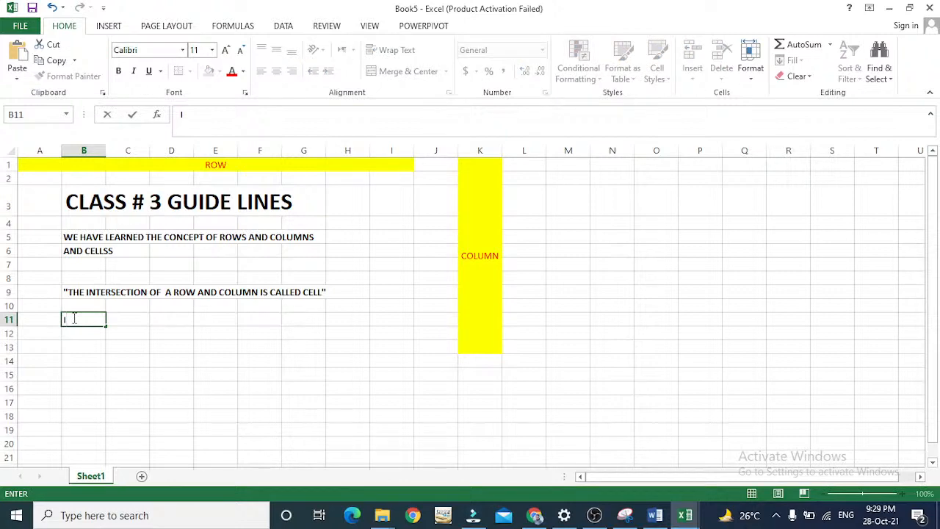
text(NSERT A ROW)
key(BackSpace)
text(OW)
key(Return)
click(73, 318)
key(ctrl+b)
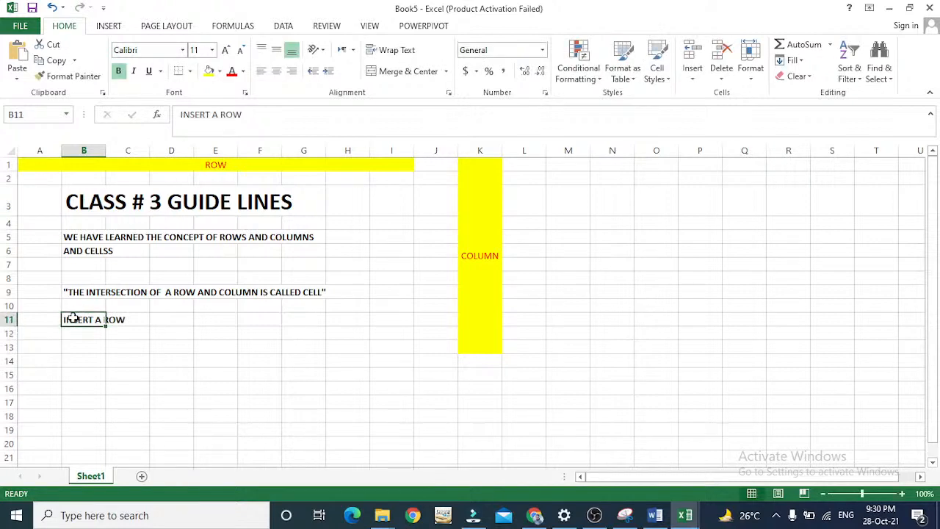
click(178, 321)
text(->)
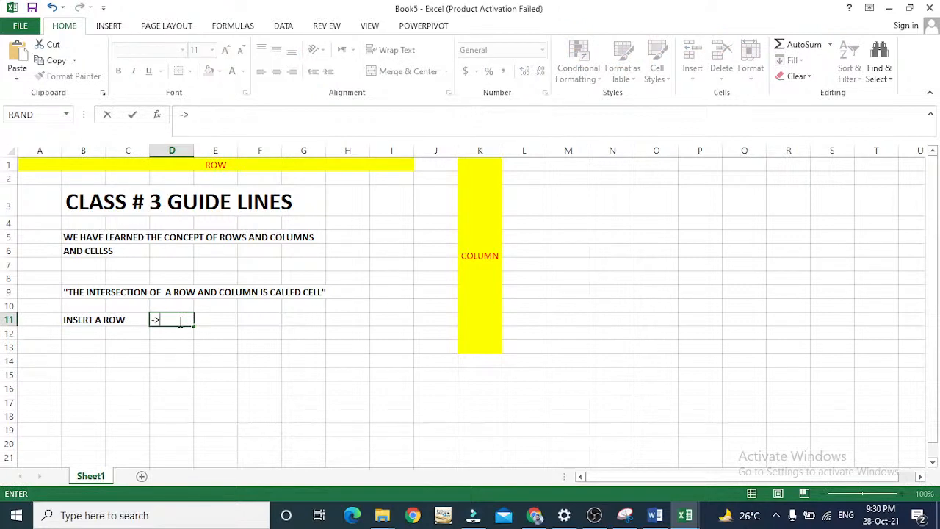
key(Return)
key(Escape)
key(Escape)
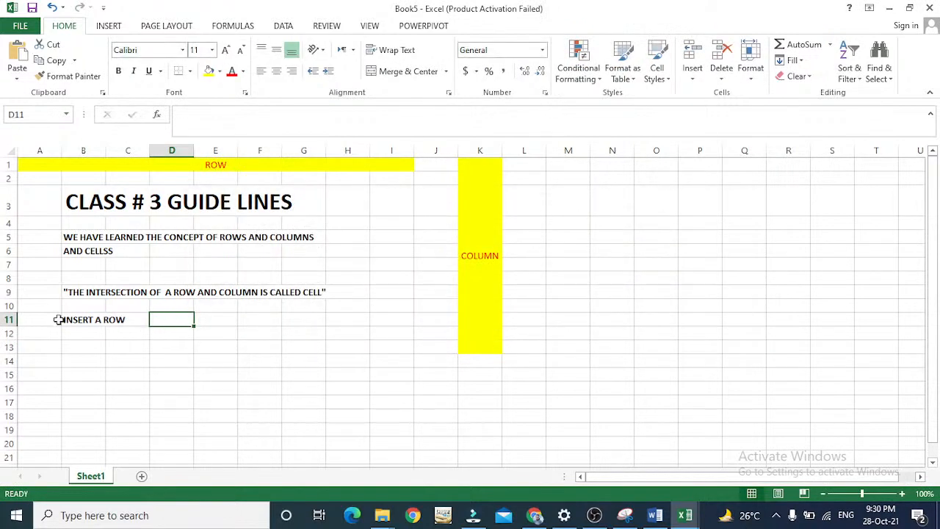
Insert a blank row above row 11, which holds the "INSERT A ROW" label.
click(6, 319)
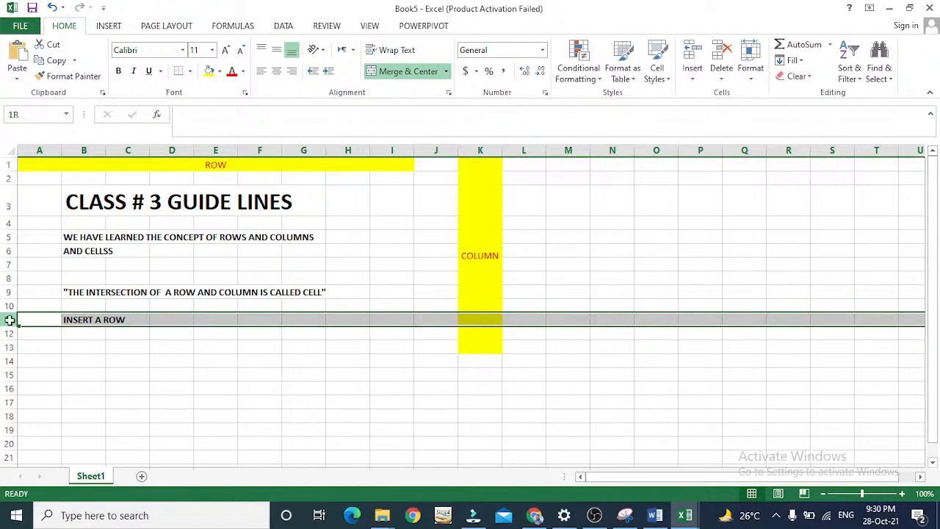
click(125, 319)
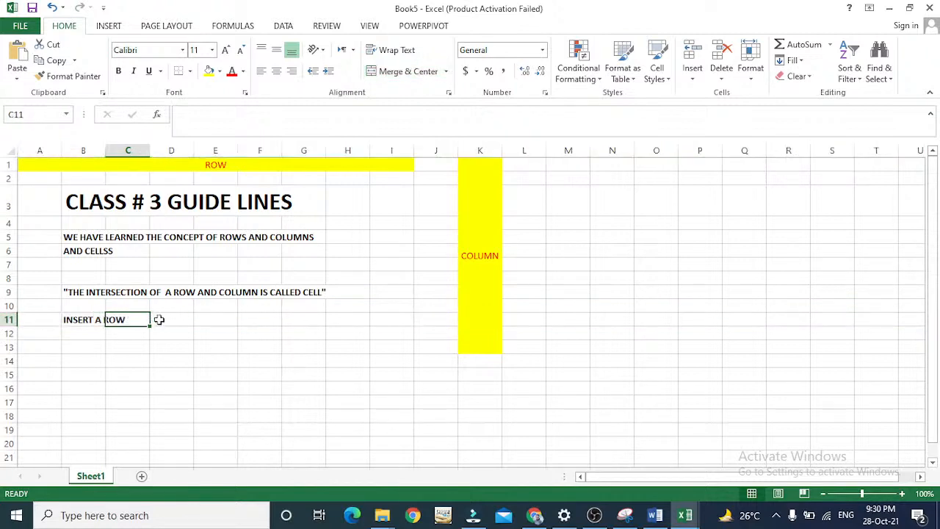
click(157, 320)
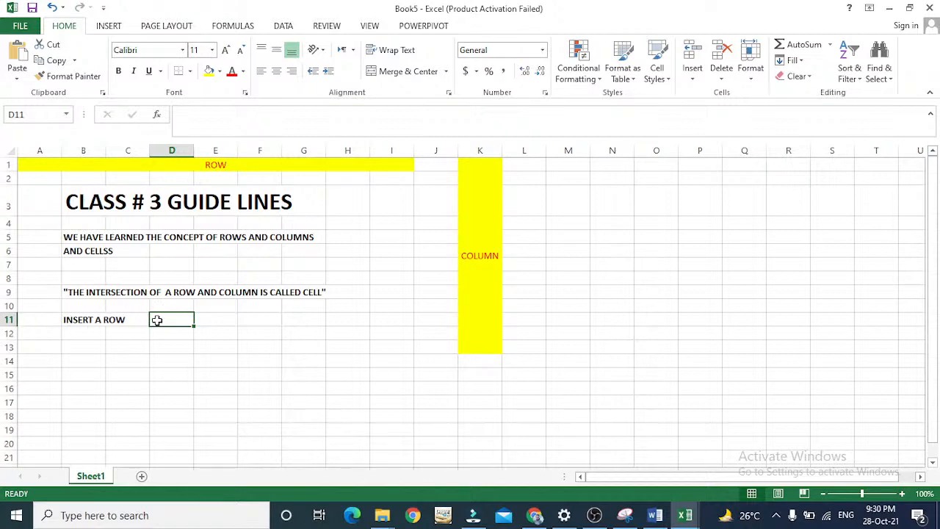
click(5, 320)
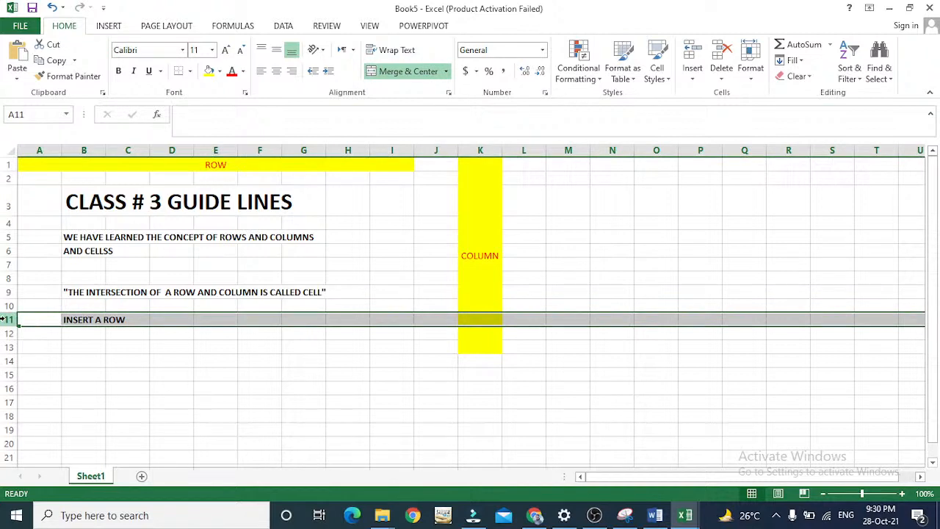
right_click(6, 319)
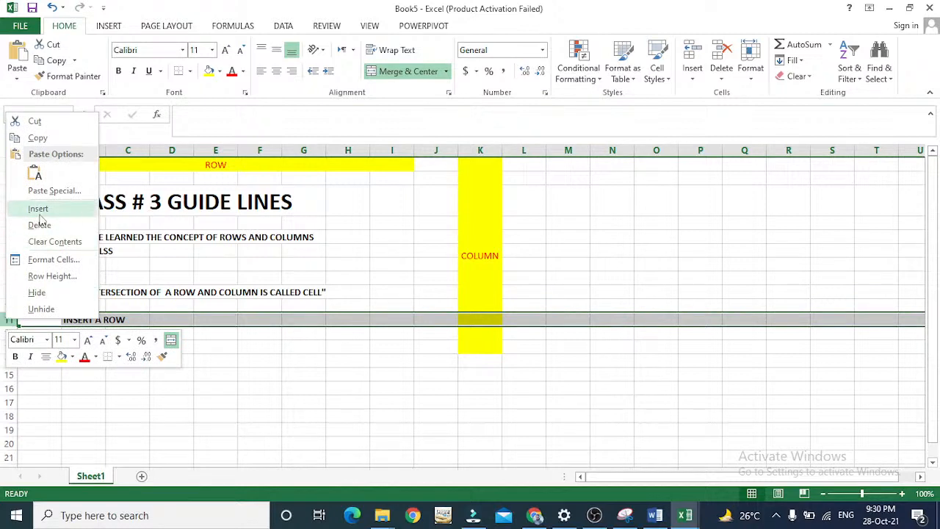
click(39, 213)
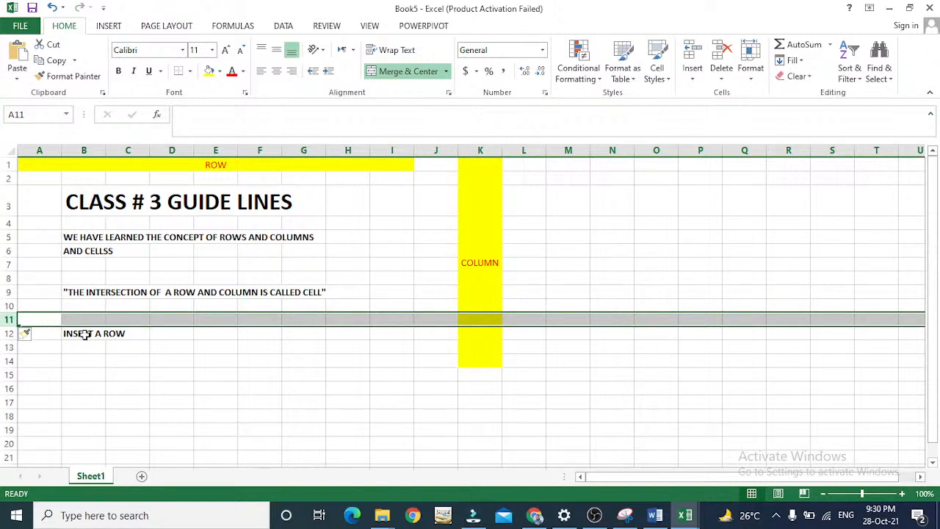
click(124, 334)
key(Down)
key(Up)
key(Right)
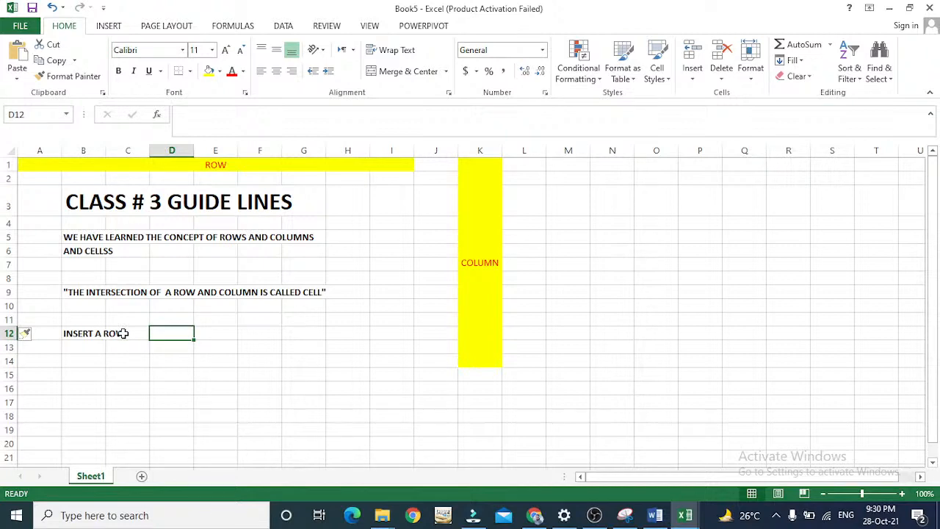
key(Left)
key(Left)
key(Left)
key(Right)
key(Right)
key(Left)
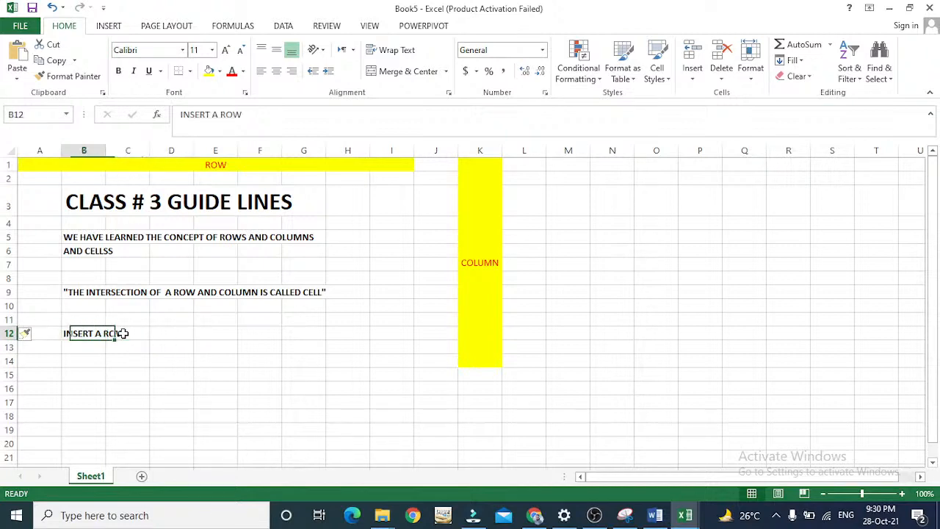
key(Left)
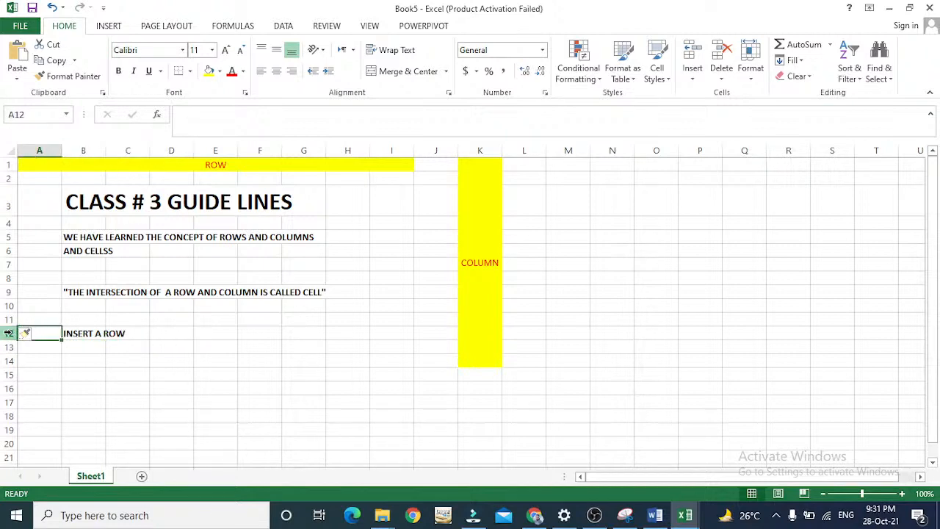
click(162, 335)
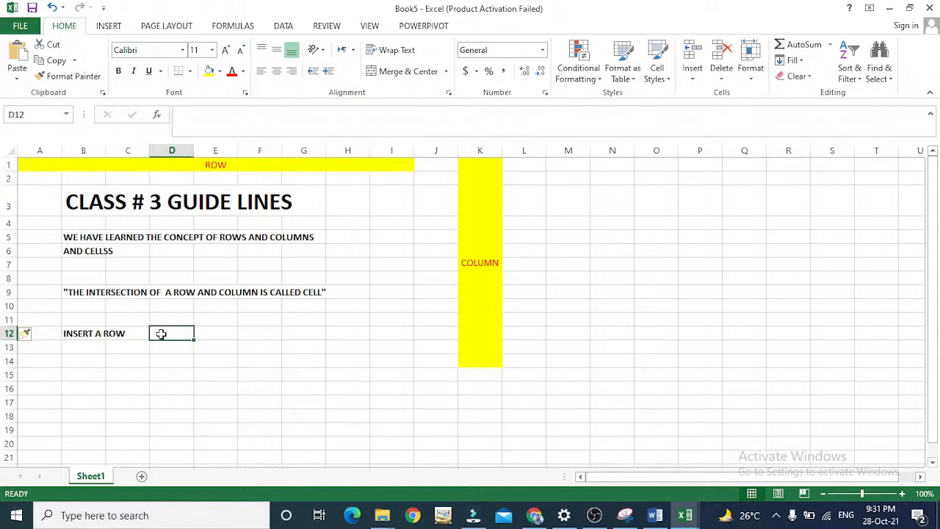
click(216, 335)
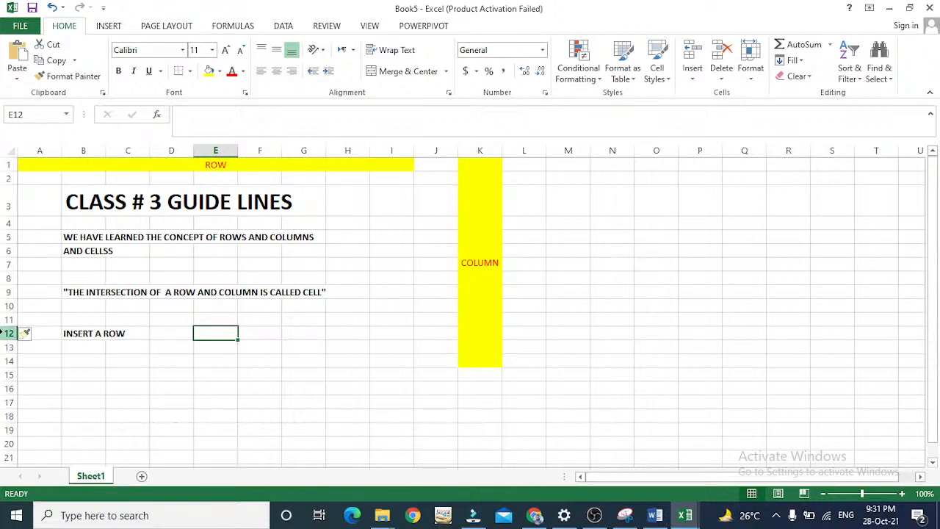
Insert another blank row above the "INSERT A ROW" label in row 12.
click(7, 333)
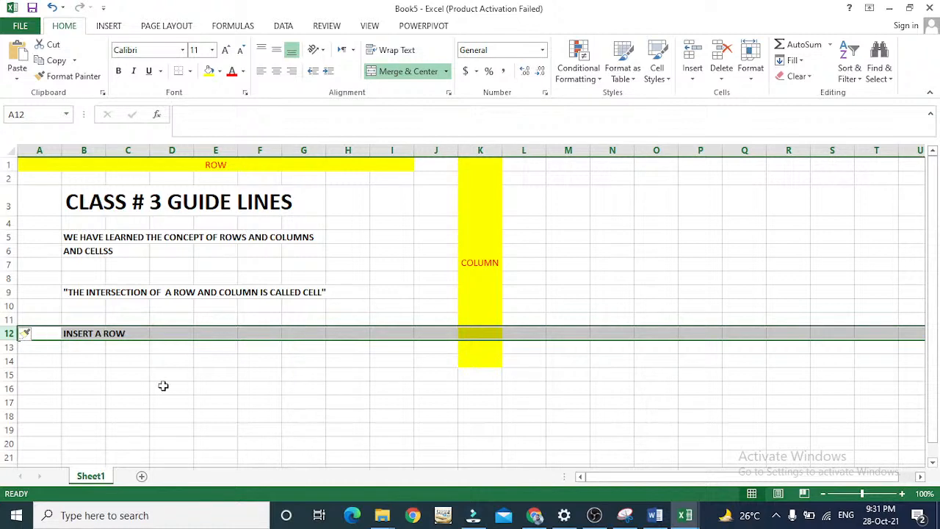
right_click(9, 334)
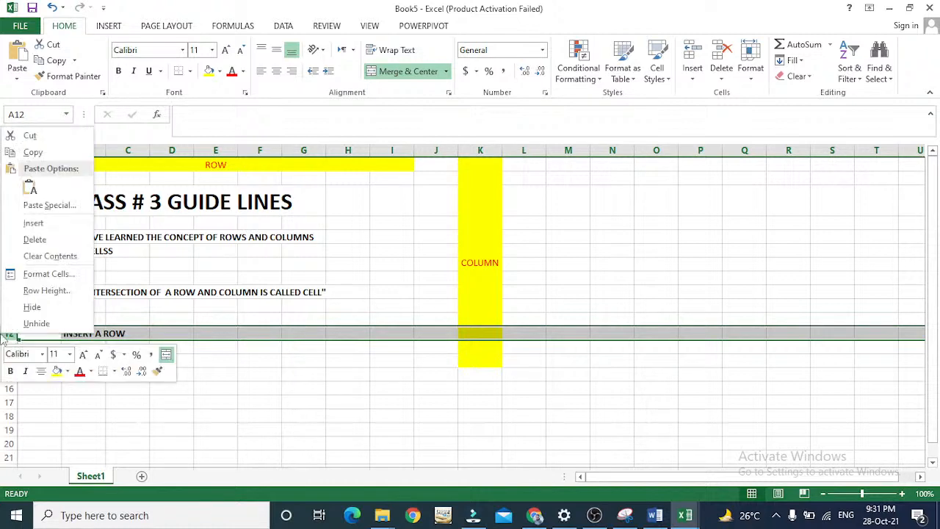
click(34, 223)
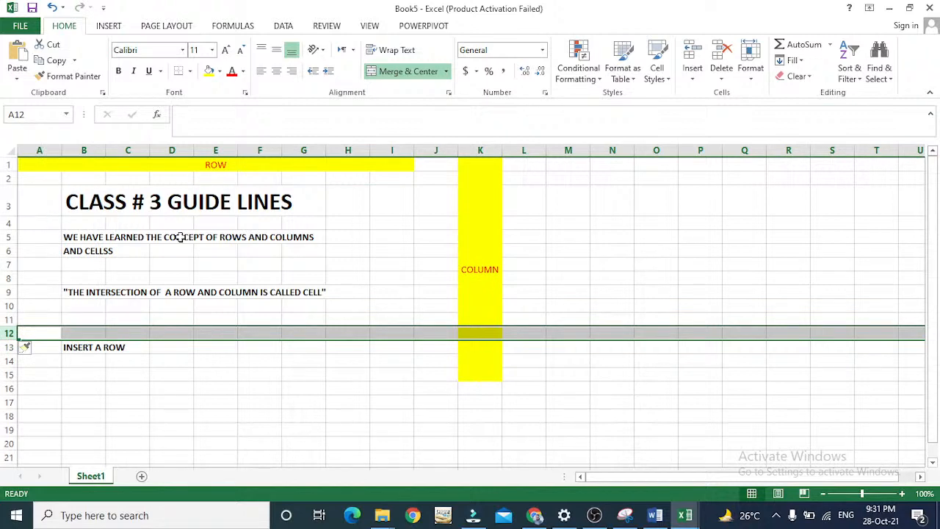
Insert two sheet rows above row 13, working from cell D13.
click(163, 347)
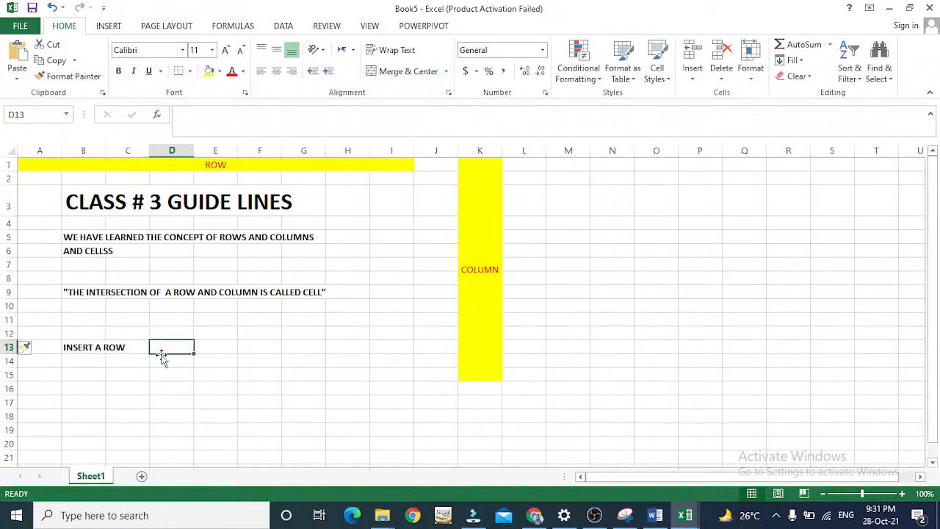
click(694, 74)
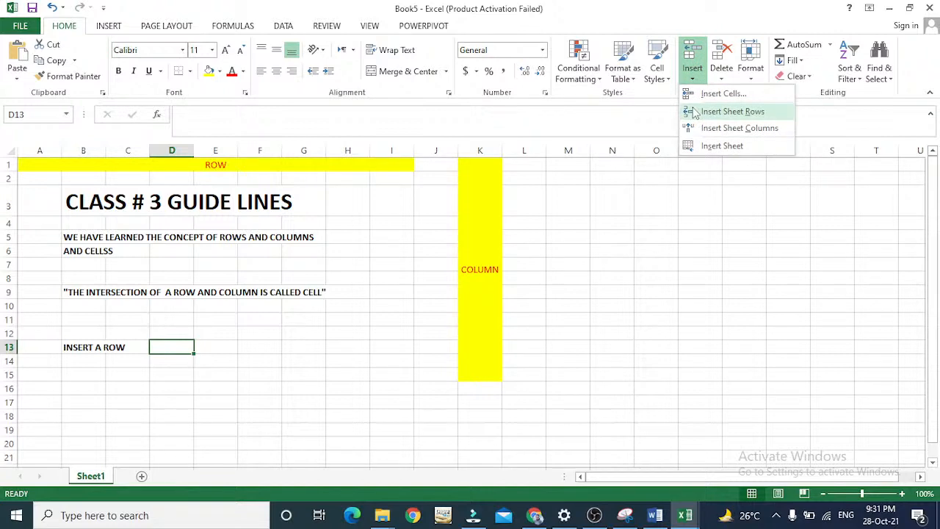
click(732, 111)
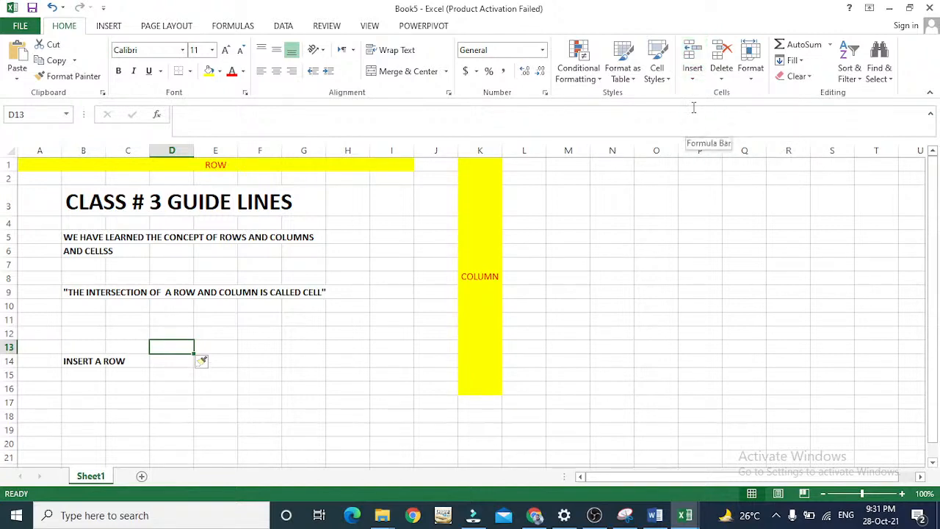
click(692, 73)
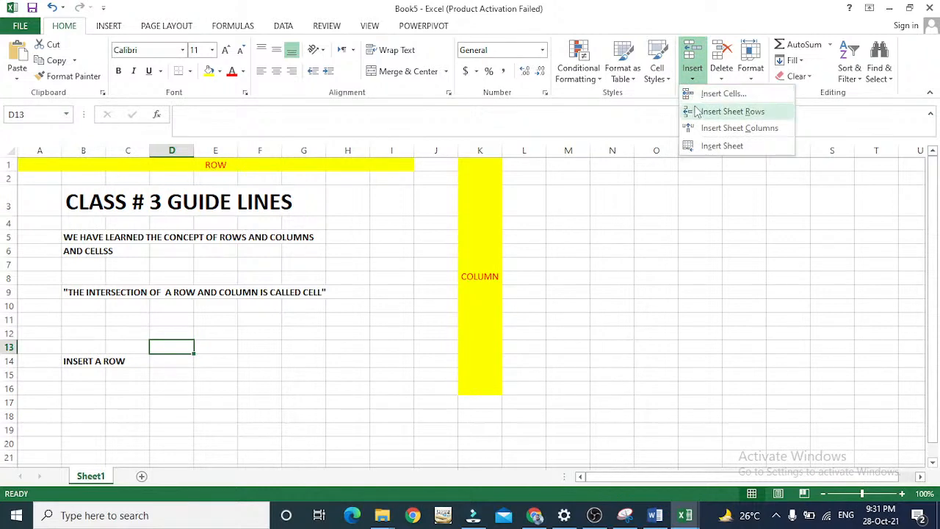
click(696, 111)
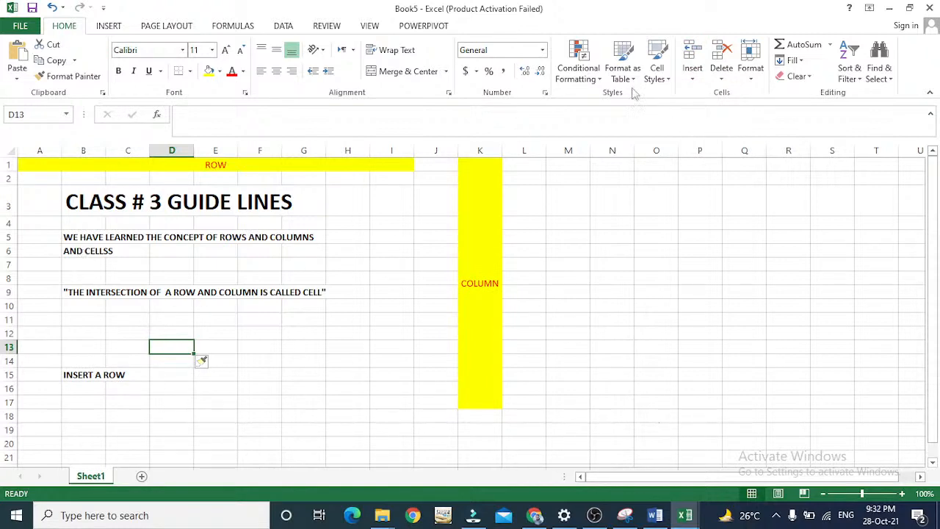
click(693, 73)
click(693, 77)
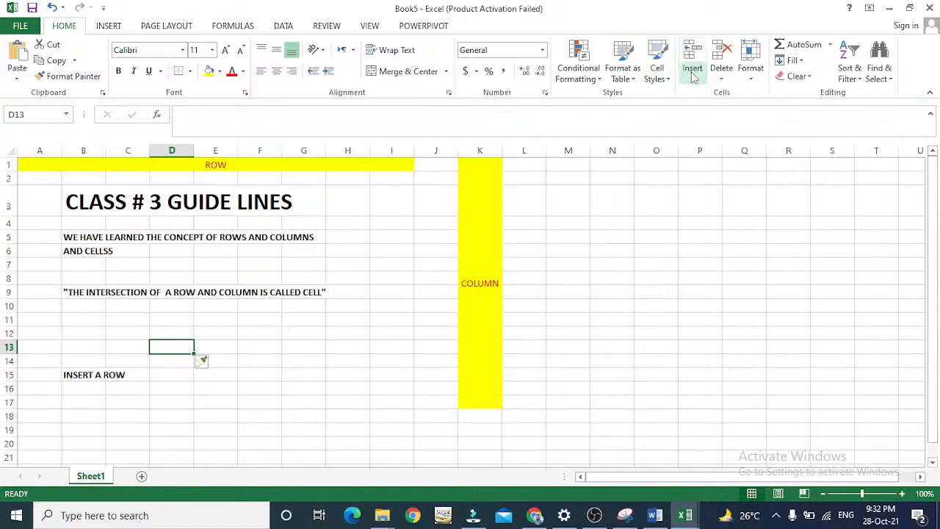
key(Down)
key(Down)
key(Left)
key(Down)
key(Down)
key(Down)
key(Down)
key(Down)
key(Down)
key(Up)
key(Up)
key(Up)
key(Up)
key(Up)
key(Up)
key(Up)
key(Up)
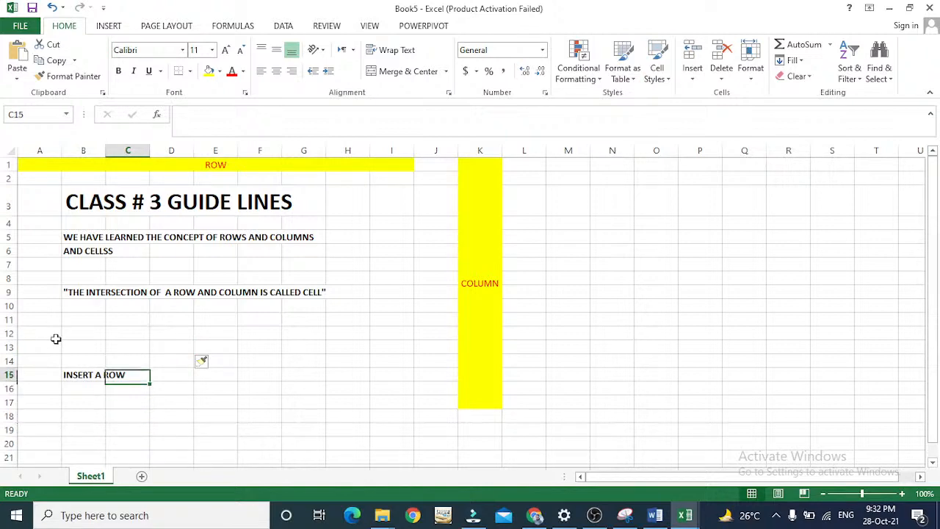
click(10, 347)
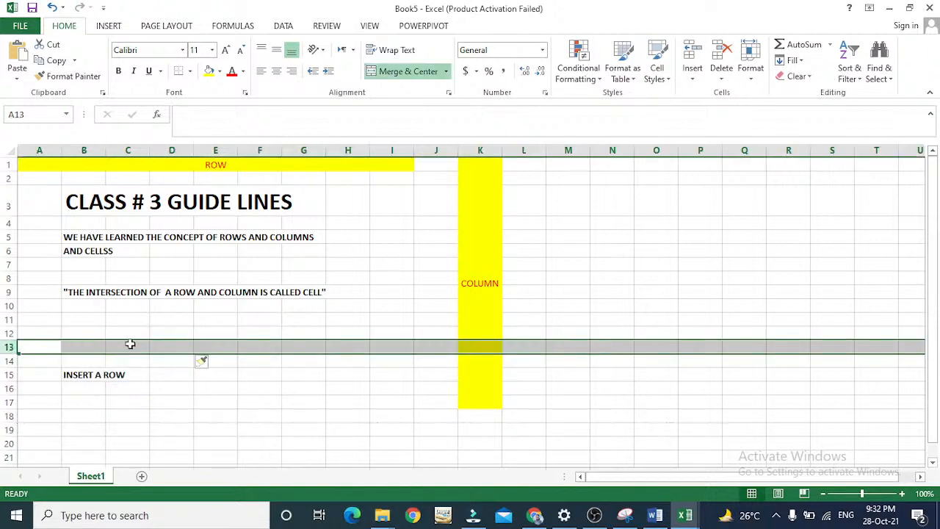
double_click(75, 348)
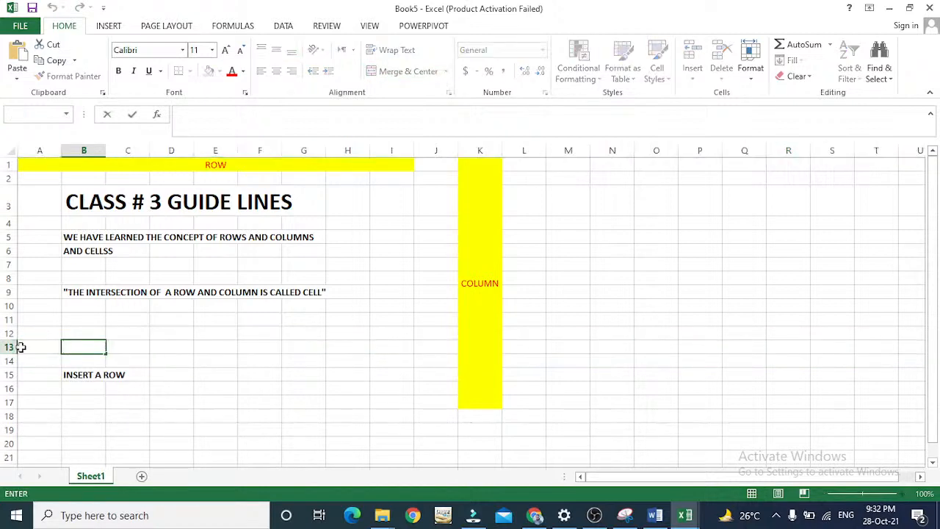
Enter the label "DELETE A ROW" in cell B16 and make it bold.
click(87, 388)
text(DELETE A ROW)
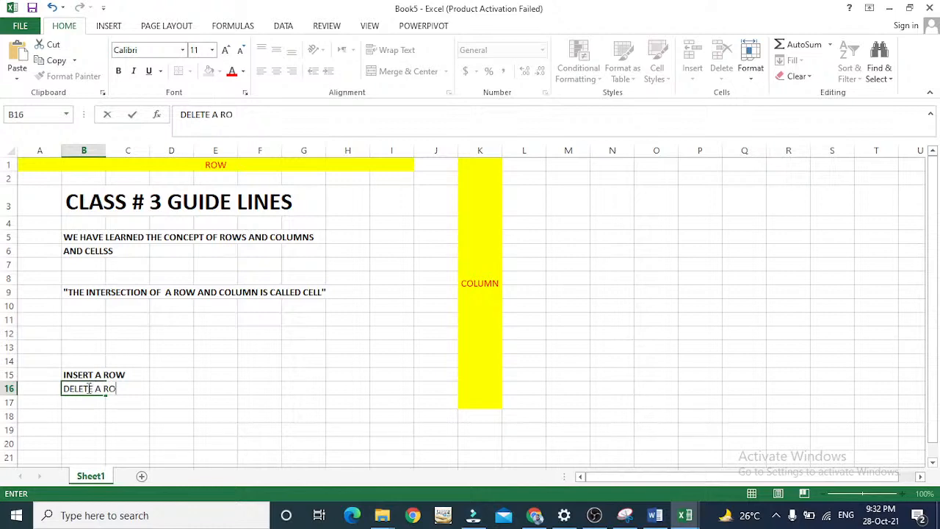
key(Return)
click(87, 387)
key(Up)
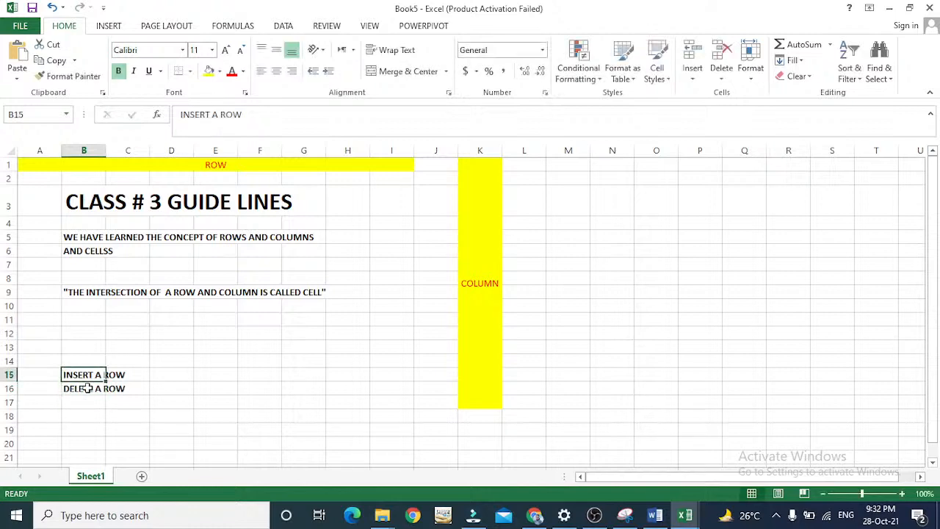
Delete the entire row 16 that contains the "DELETE A ROW" label.
key(Down)
key(Right)
key(Right)
key(Down)
scroll(86, 387, down, 2)
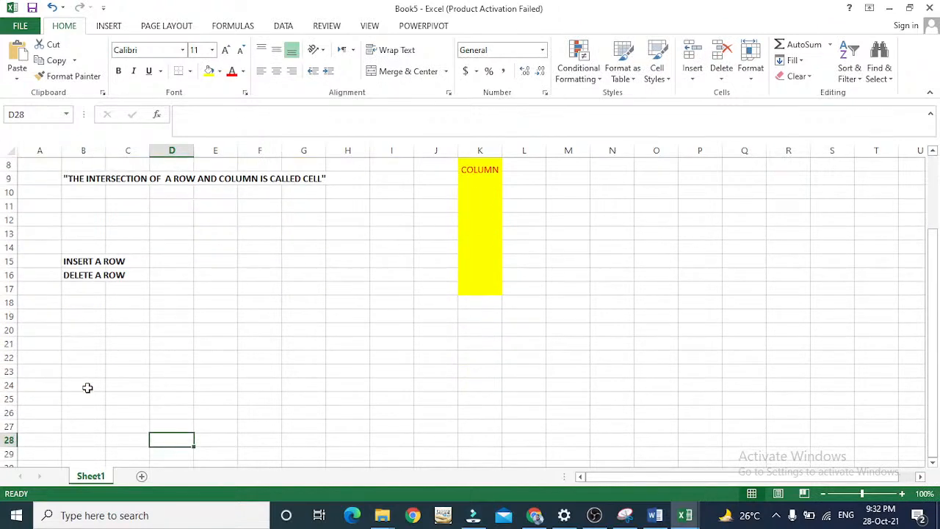
click(6, 274)
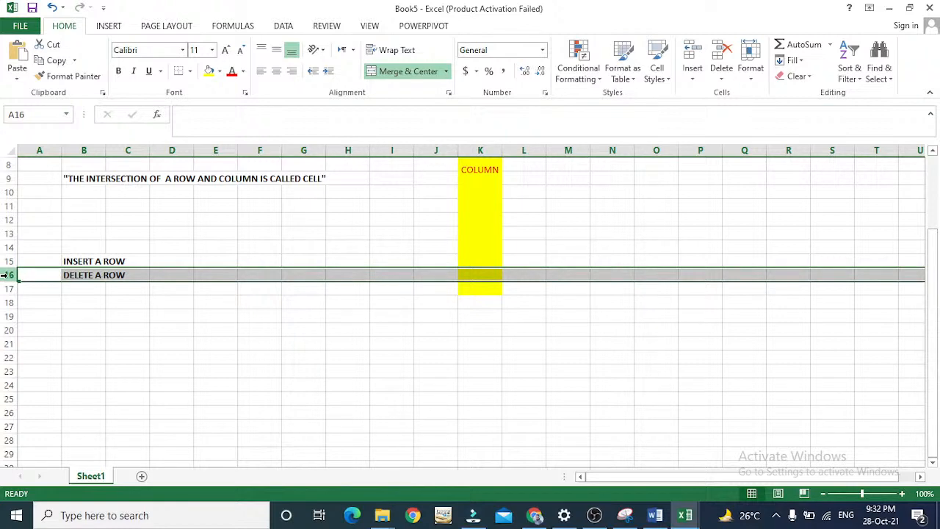
right_click(7, 275)
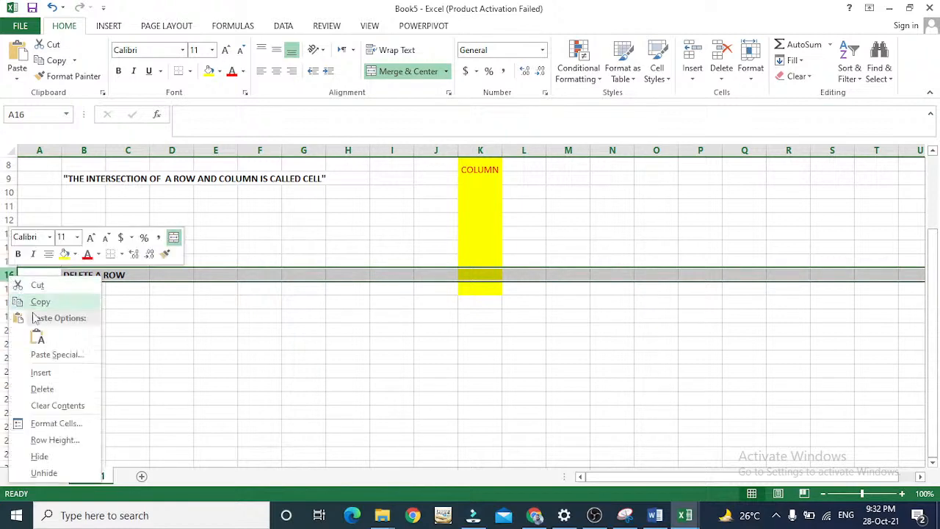
click(78, 390)
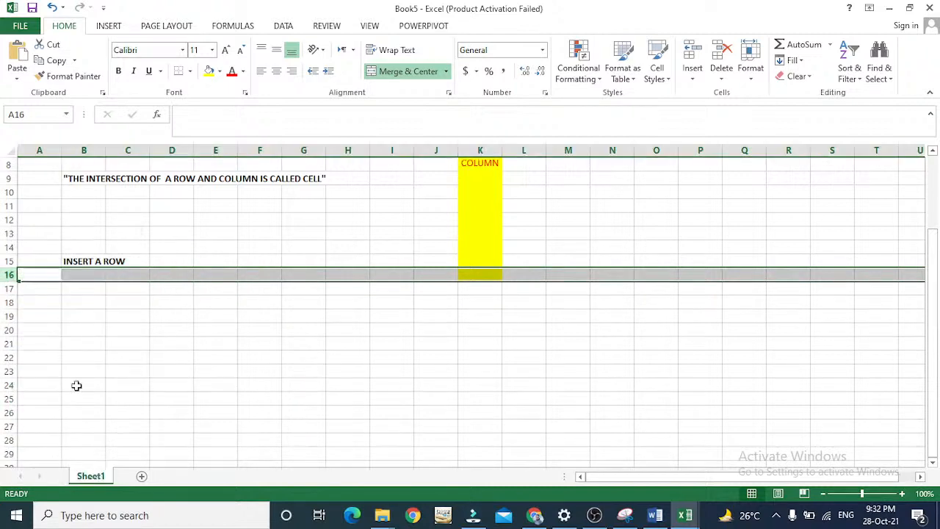
Enter the label "DELETE A ROW" in cell B16 below "INSERT A ROW" and make it bold.
click(80, 274)
text(DELTE)
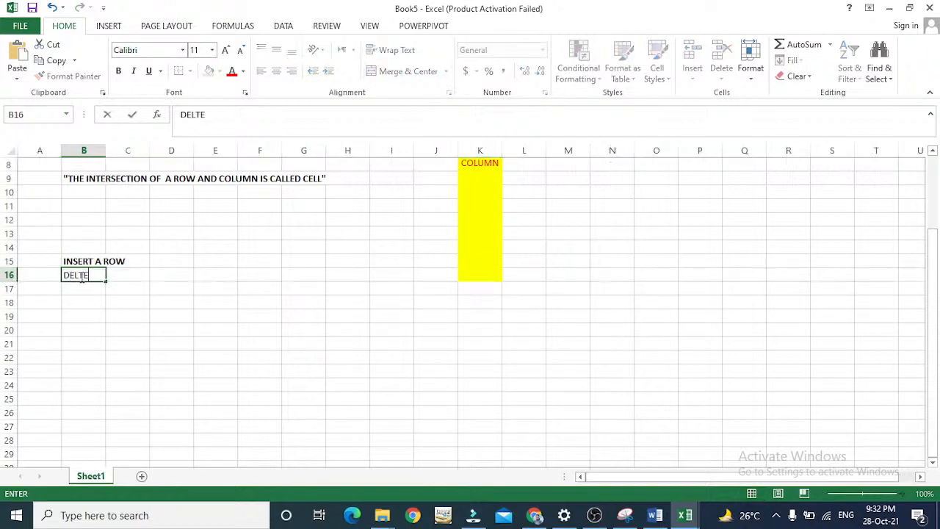
key(BackSpace)
key(BackSpace)
text(ETE A ROW)
key(Return)
click(86, 274)
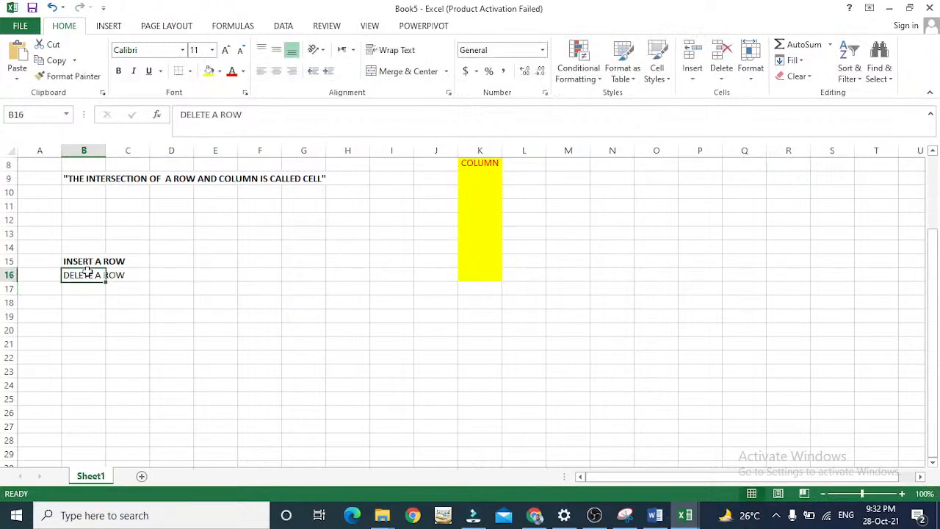
key(ctrl+b)
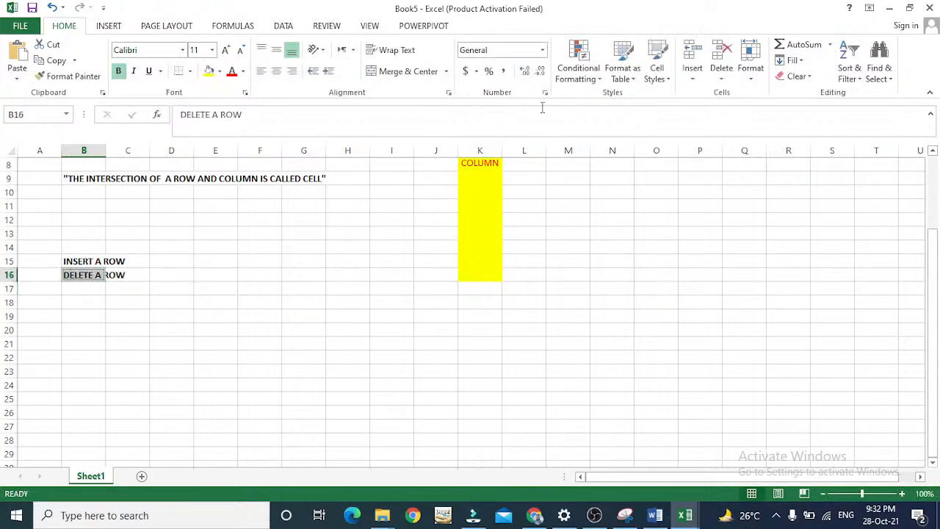
Try to delete the sheet row while only cell B16 is selected.
click(691, 73)
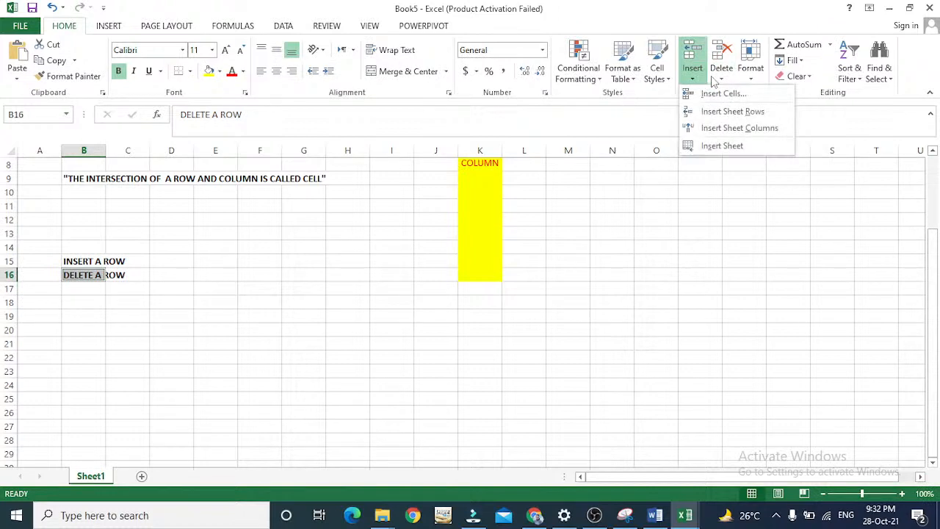
click(712, 81)
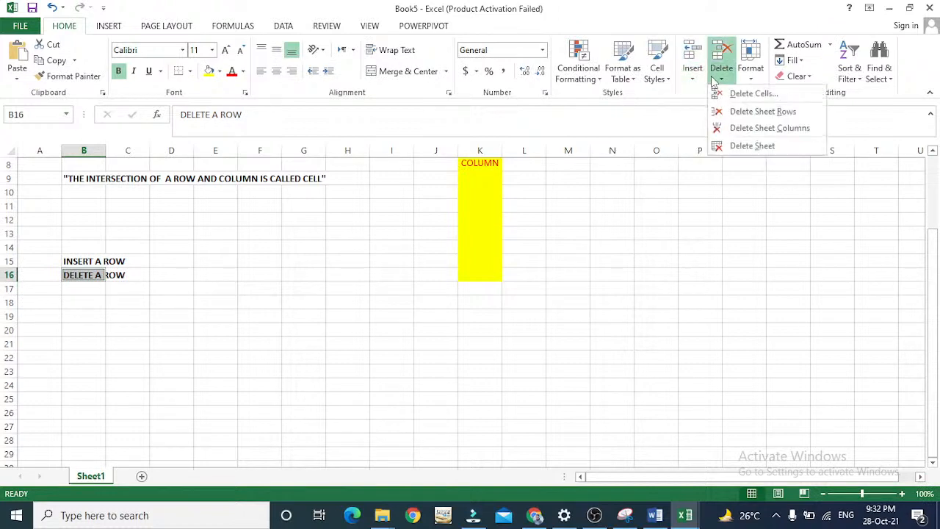
click(156, 266)
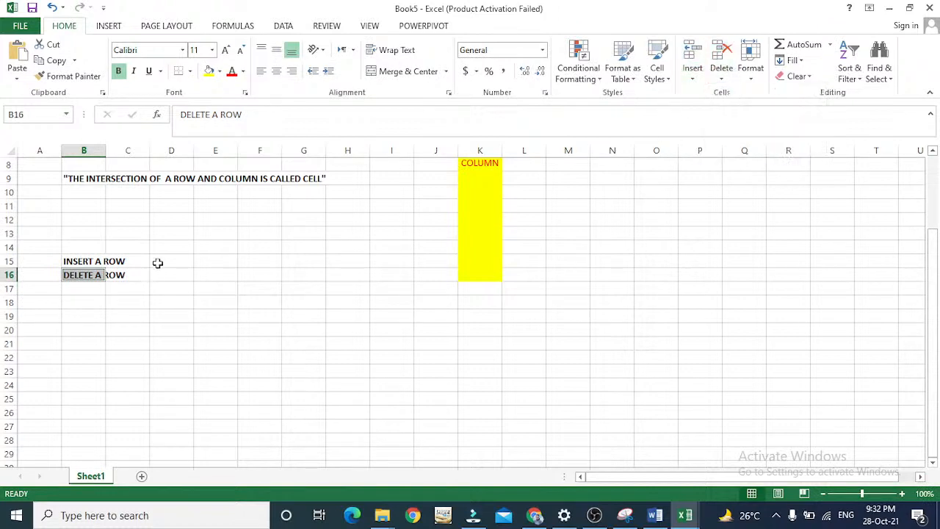
click(720, 72)
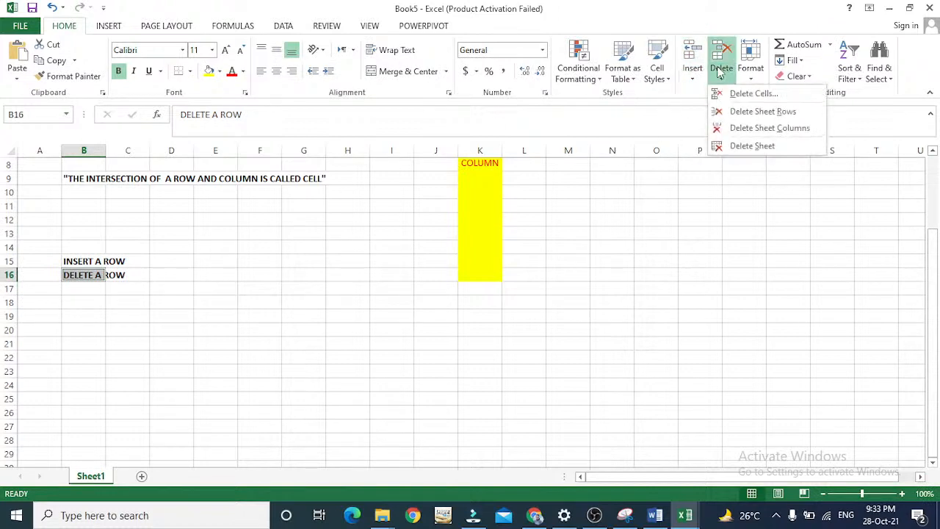
click(732, 117)
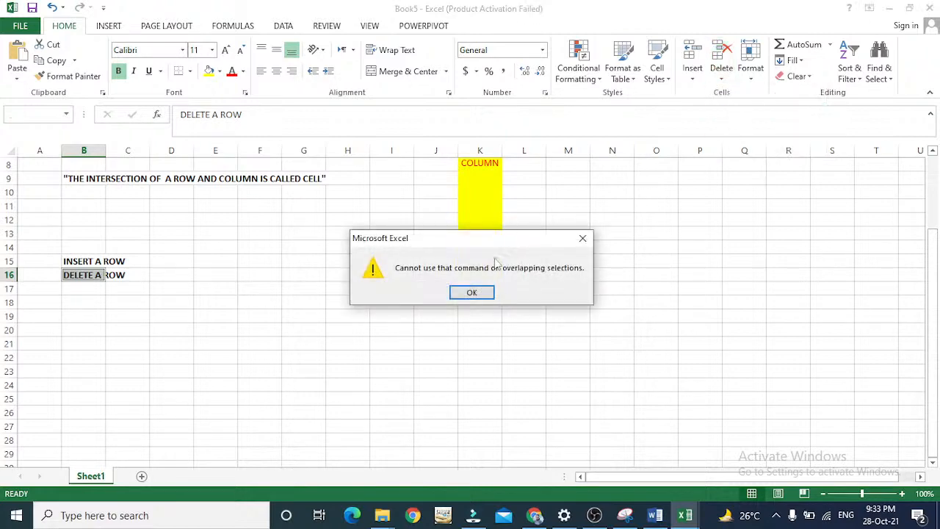
click(474, 288)
Select the whole of row 16 and delete it with Delete Sheet Rows.
key(Left)
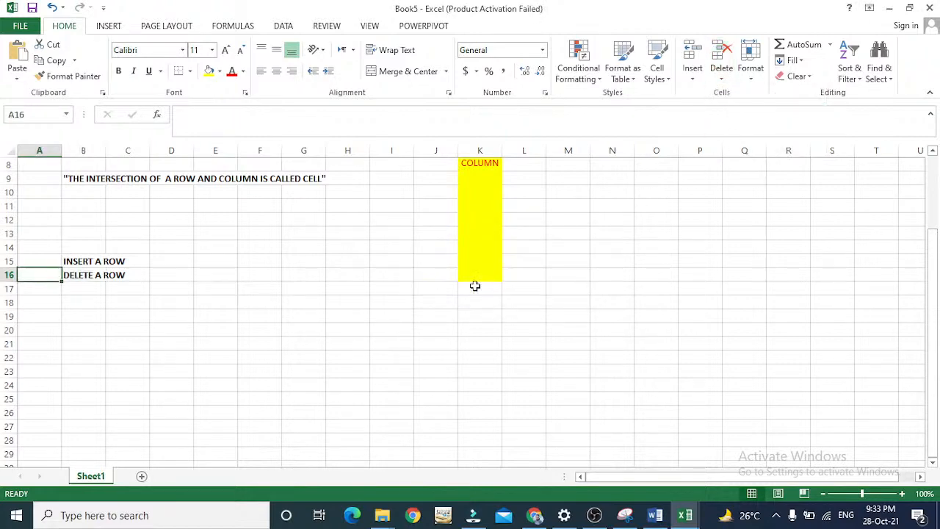
click(9, 275)
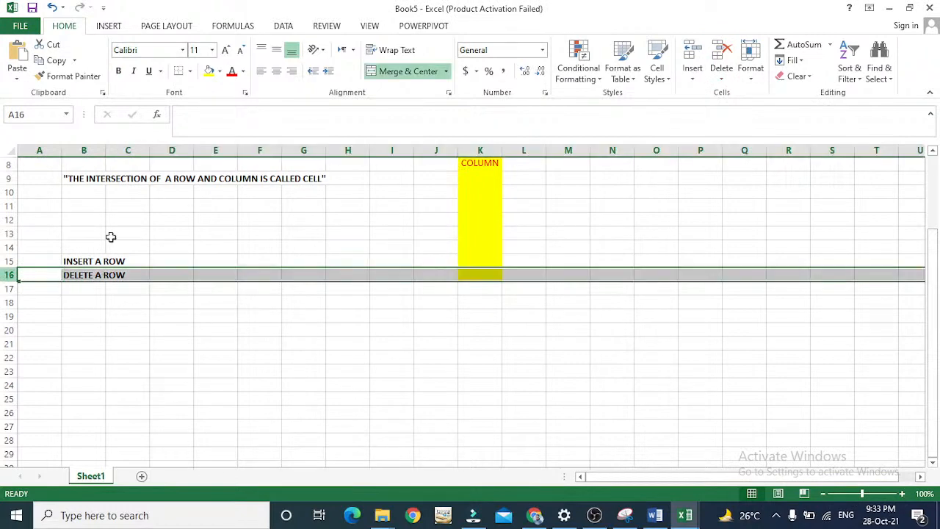
click(721, 80)
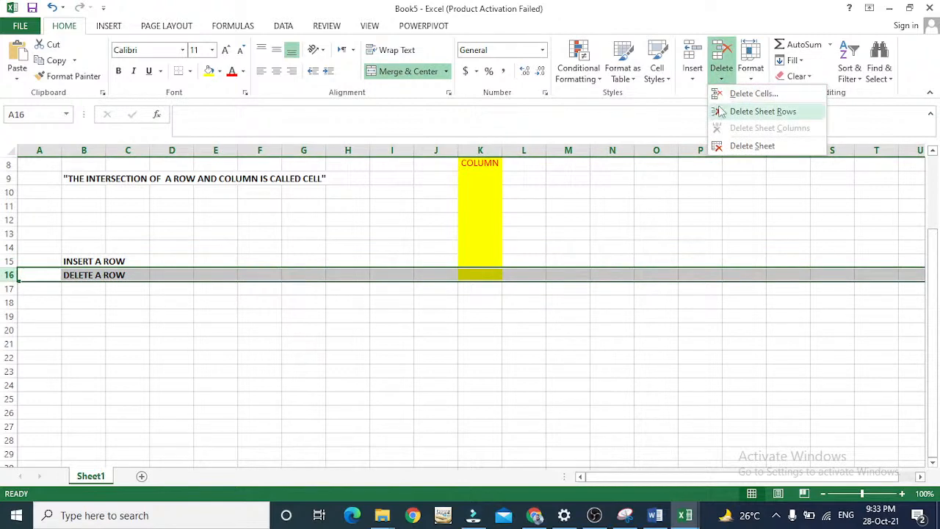
click(721, 111)
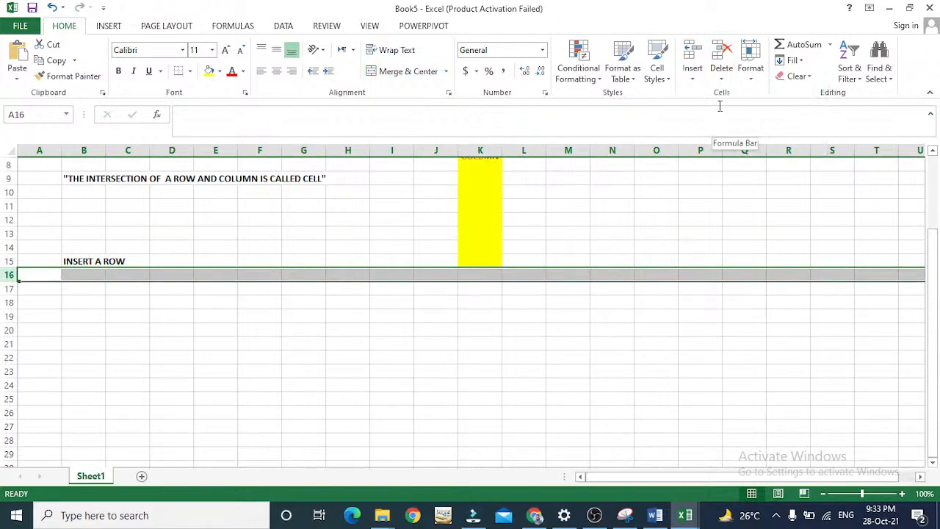
key(Down)
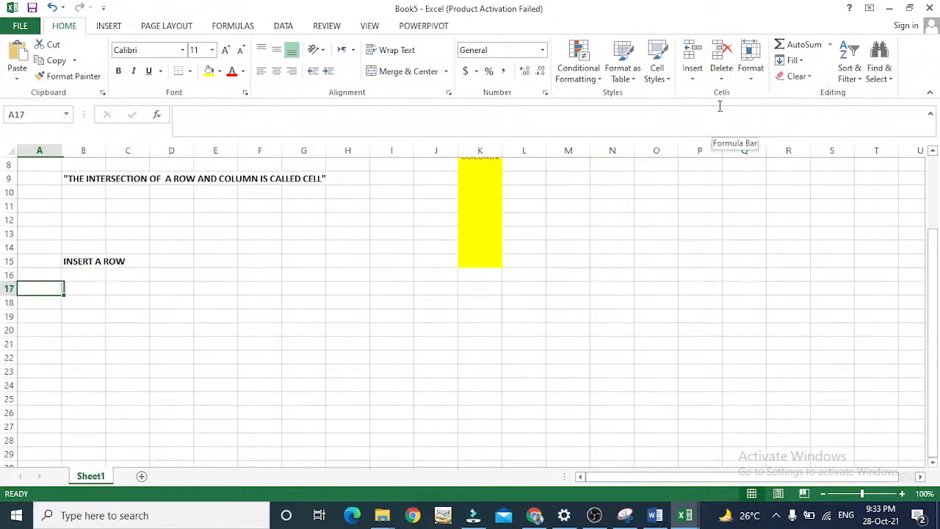
key(Up)
key(Right)
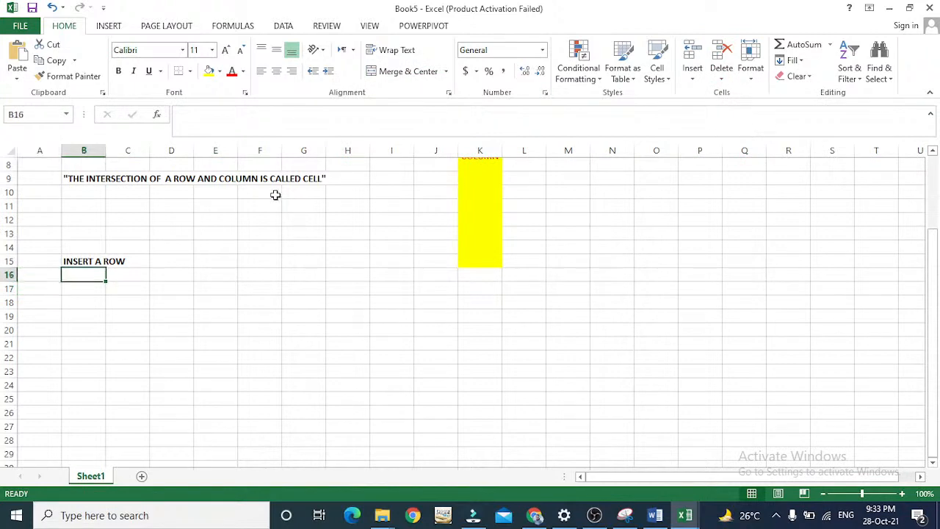
click(187, 262)
double_click(187, 262)
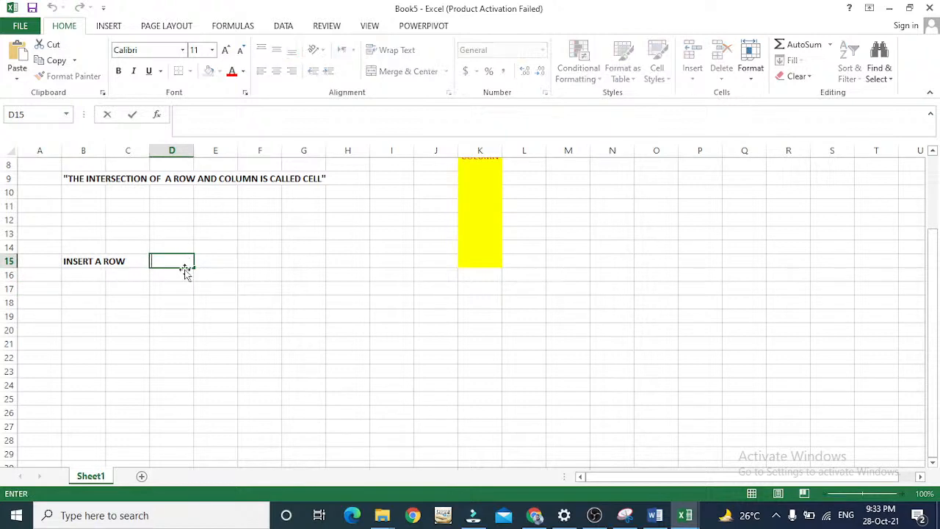
key(Escape)
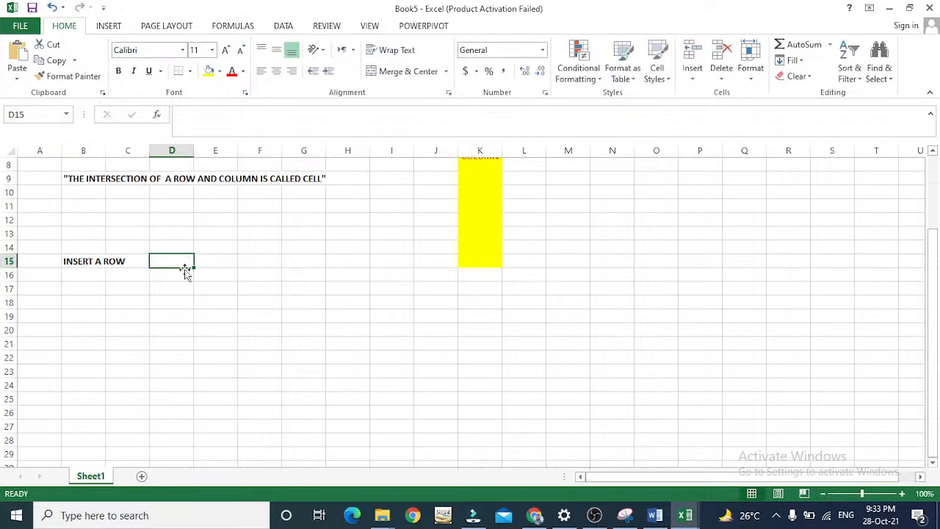
key(Down)
key(Down)
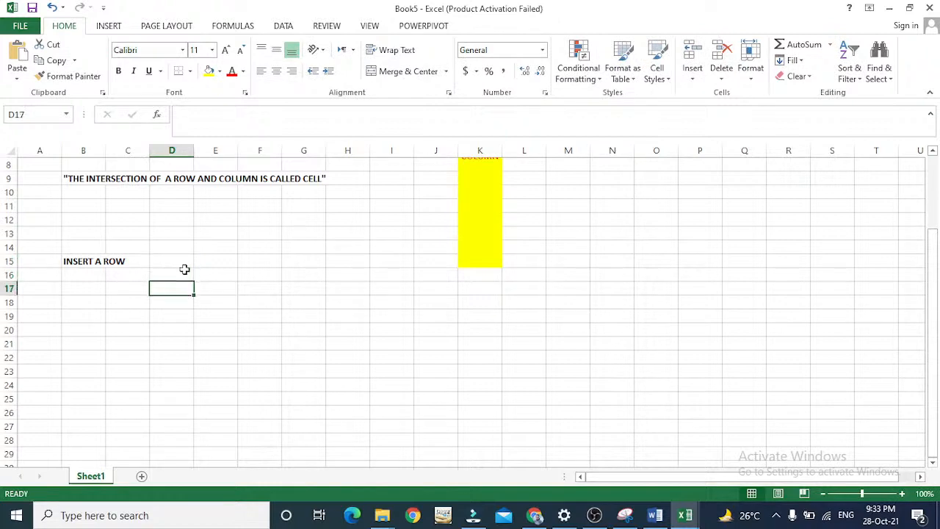
Re-enter the label "DELETE A ROW" in cell B16 and apply bold formatting to it.
key(Left)
key(Left)
key(Up)
text(DELTE)
key(BackSpace)
key(BackSpace)
text(ETE A ROW)
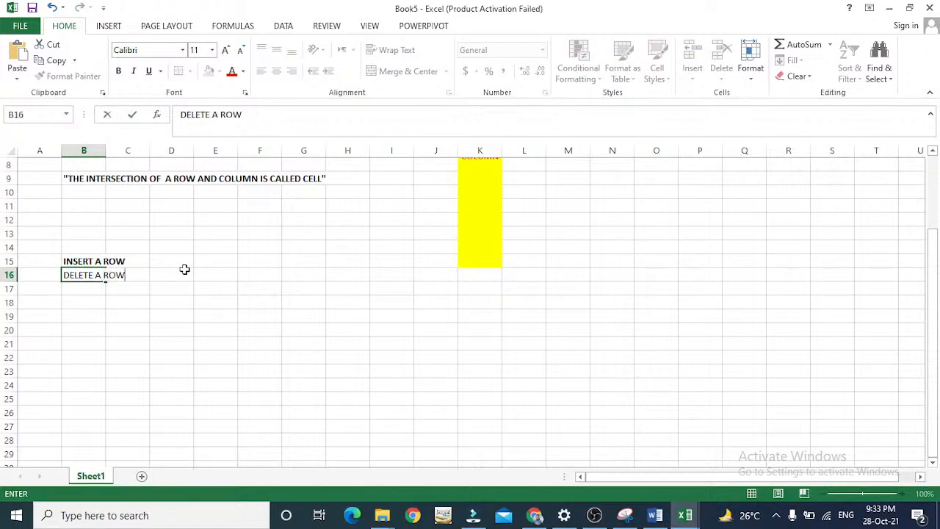
key(Return)
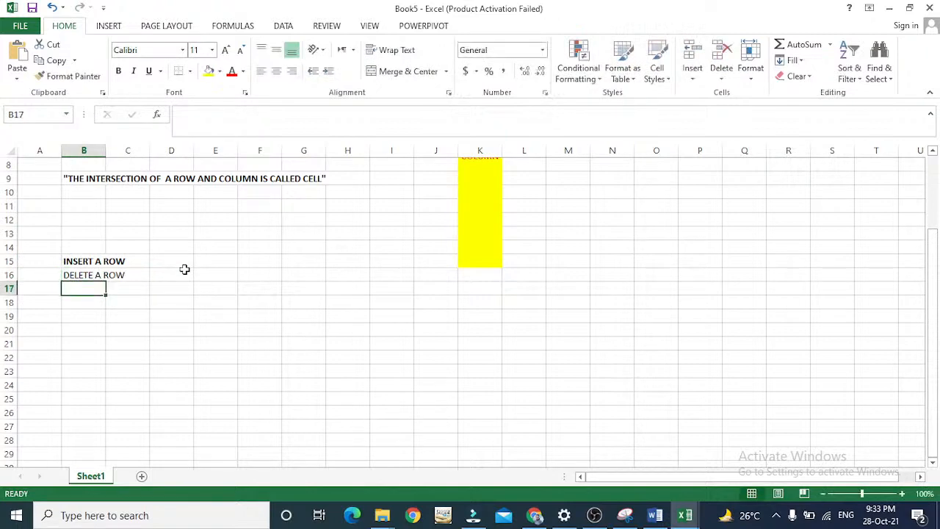
click(96, 277)
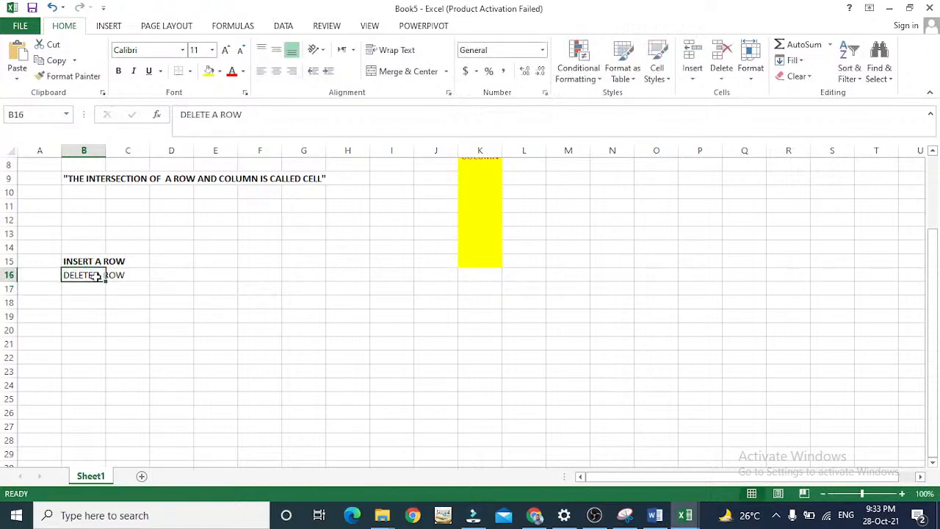
key(ctrl+b)
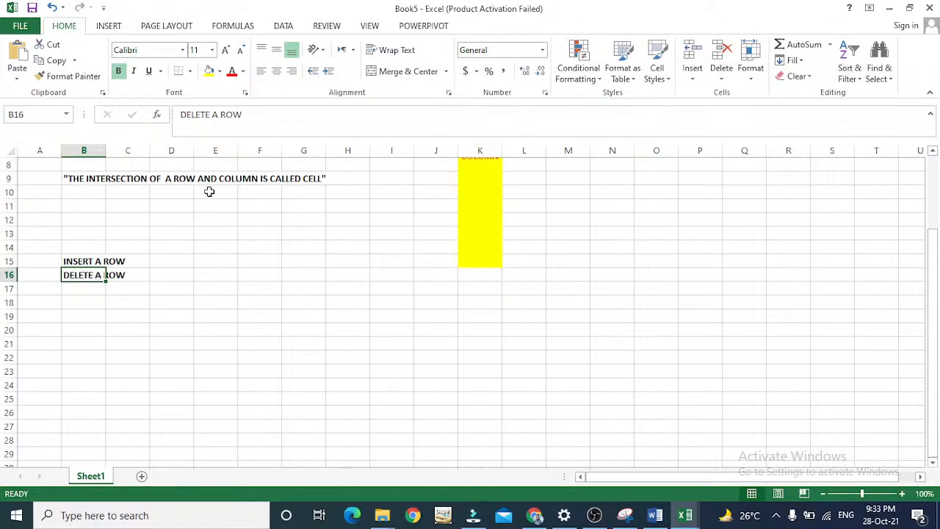
Enter the label "INSERT COLUMN" in cell I3, beside the class guidelines heading.
click(380, 165)
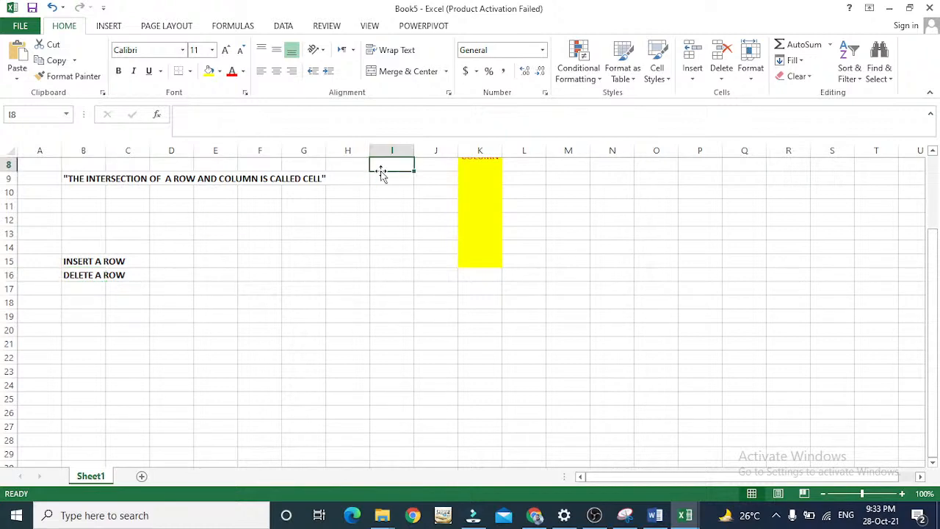
key(Up)
key(Up)
key(Up)
key(Up)
key(Up)
key(Up)
key(Up)
key(Down)
key(Down)
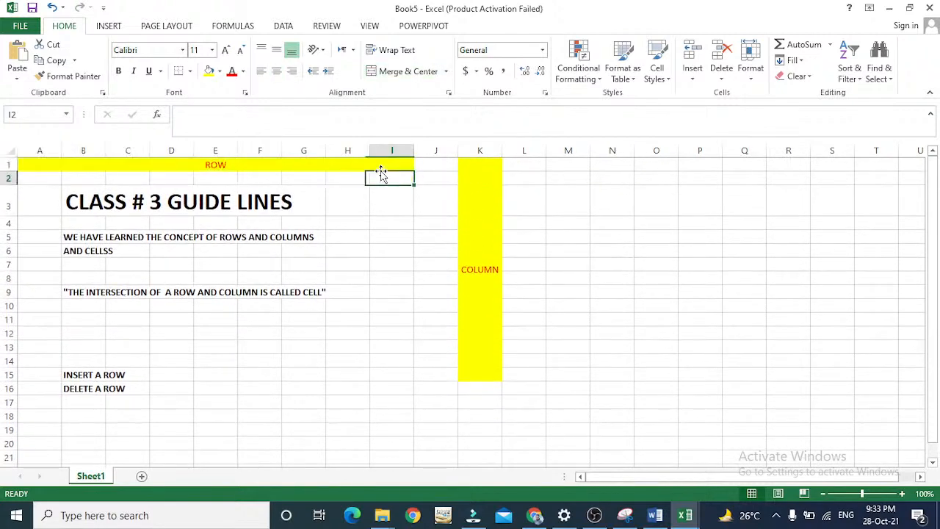
text(INS)
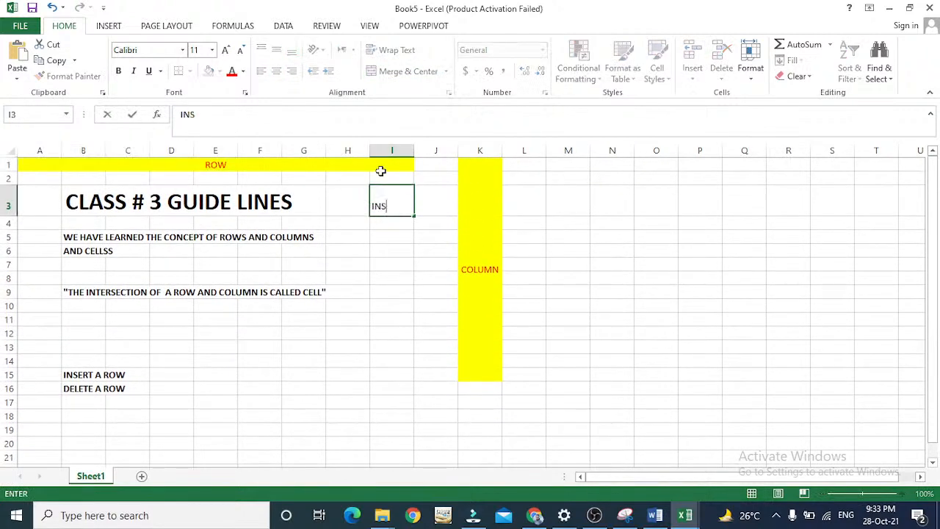
text(ERT COLUMN)
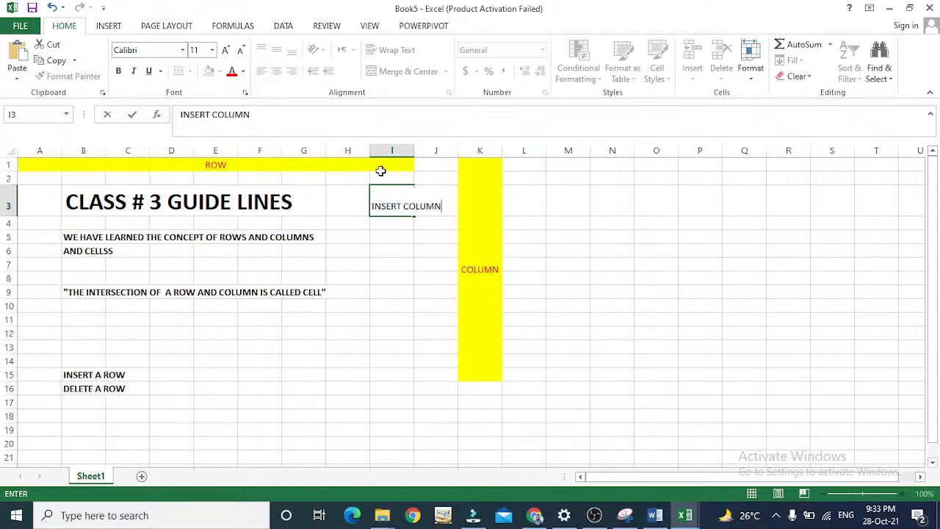
key(Return)
Insert two blank columns at column I, one at a time, ahead of the "INSERT COLUMN" label.
click(396, 197)
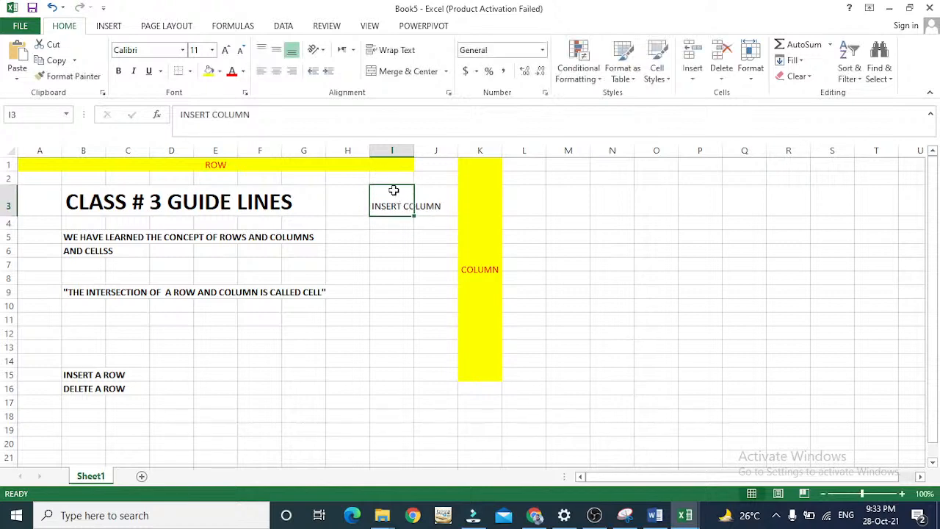
click(404, 150)
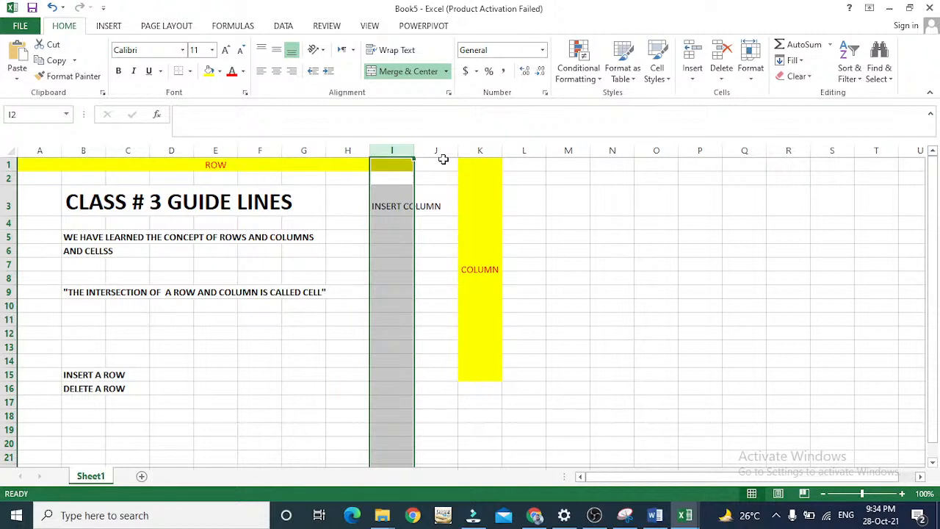
right_click(394, 152)
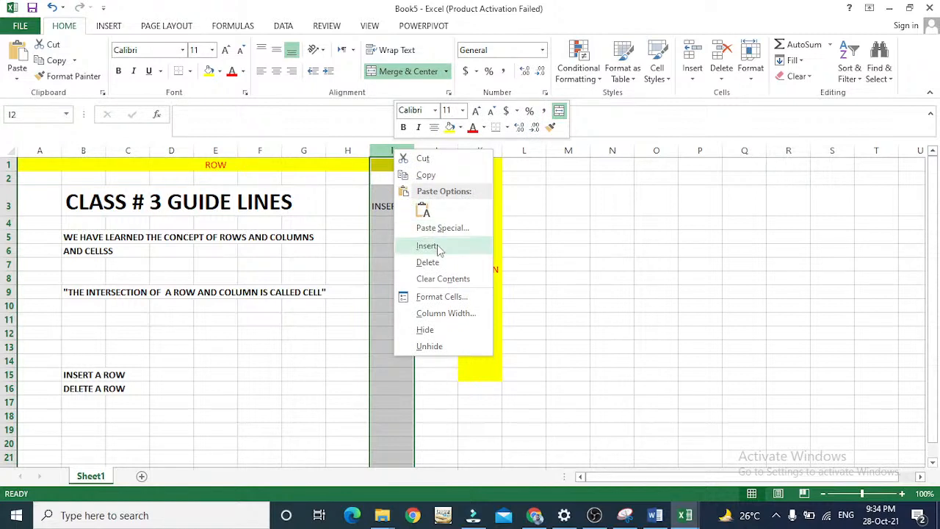
click(438, 249)
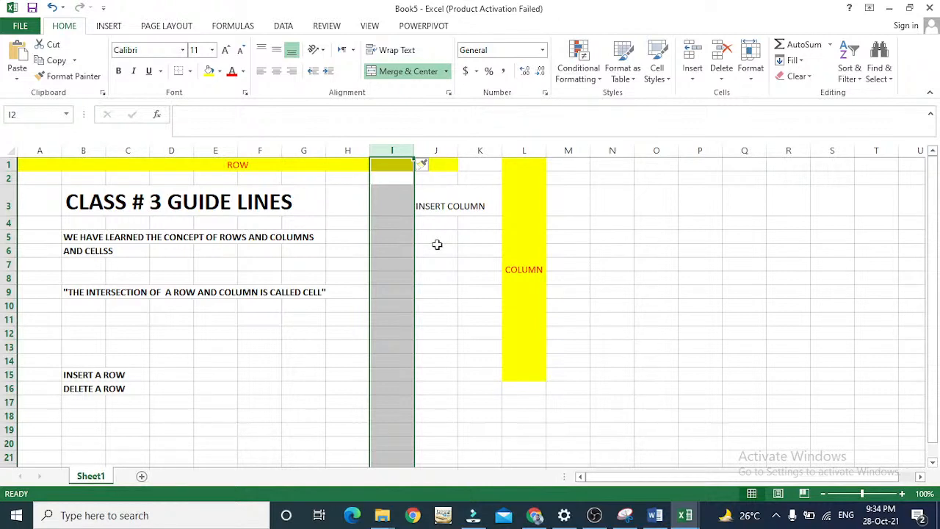
click(392, 199)
click(392, 149)
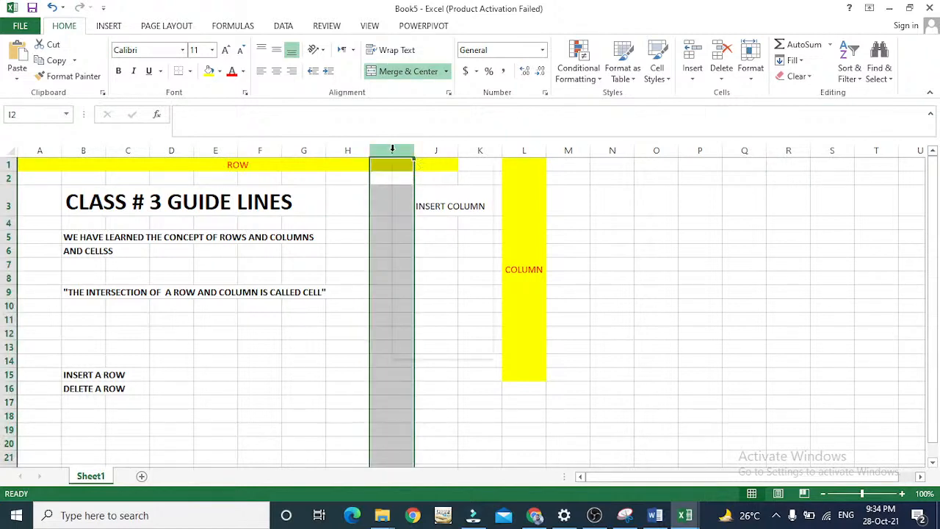
right_click(392, 151)
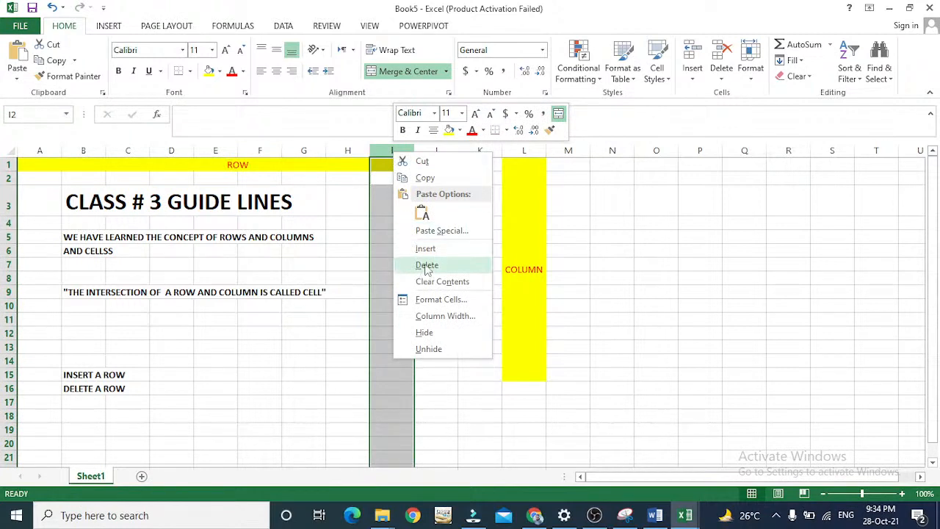
click(442, 250)
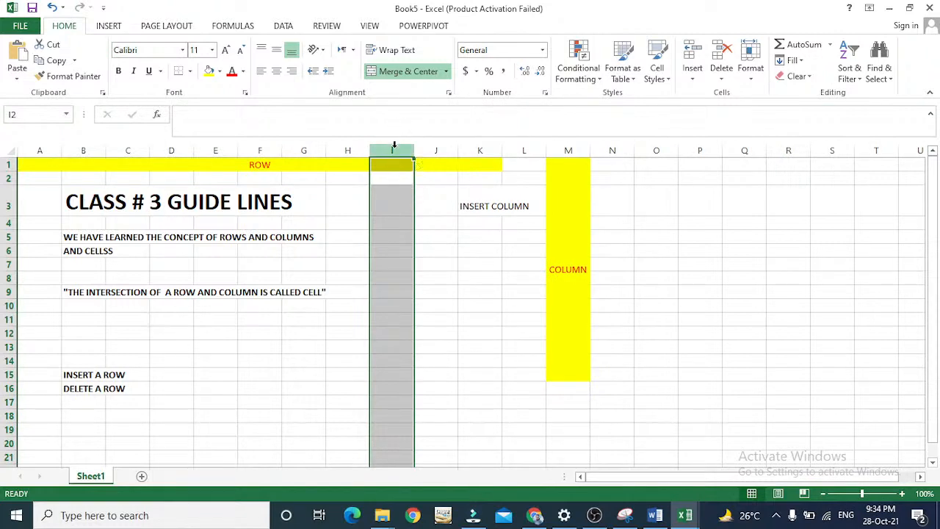
Delete the two blank columns at column I, one at a time, ahead of the "INSERT COLUMN" label.
right_click(394, 147)
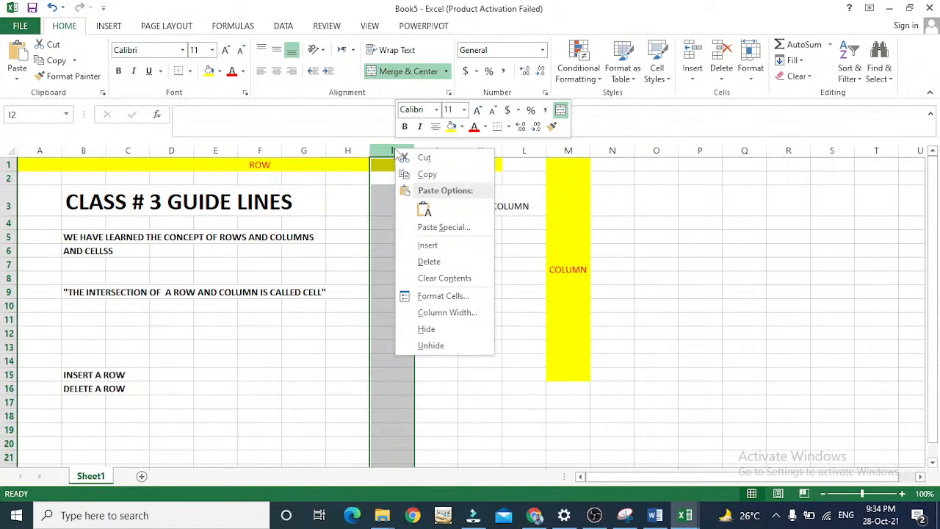
click(430, 264)
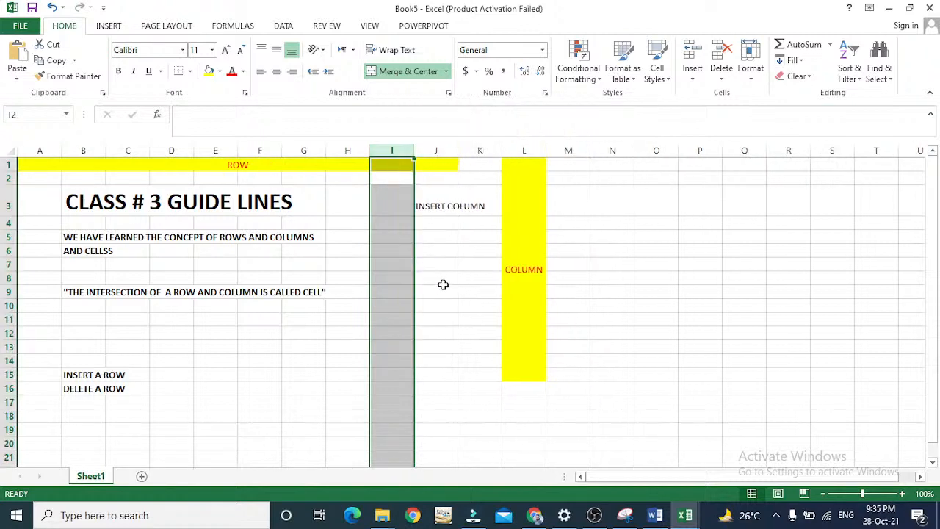
right_click(397, 149)
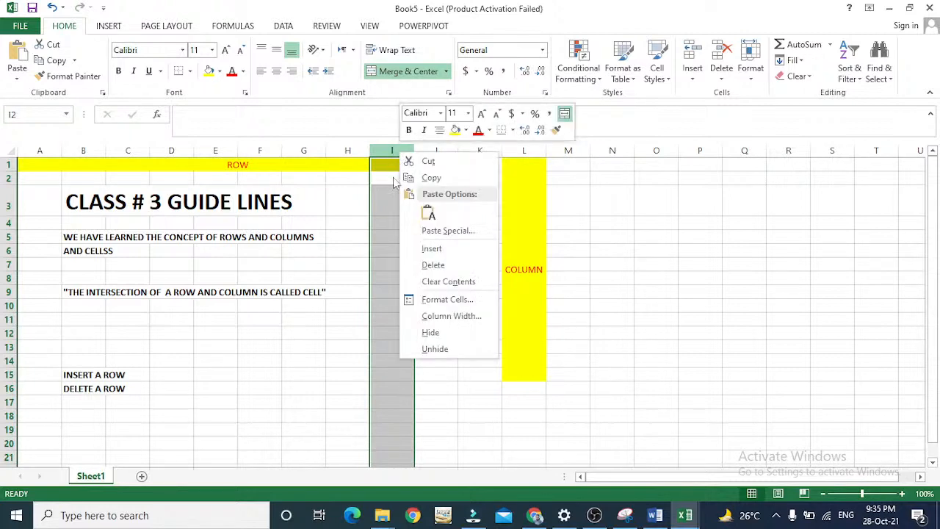
click(423, 267)
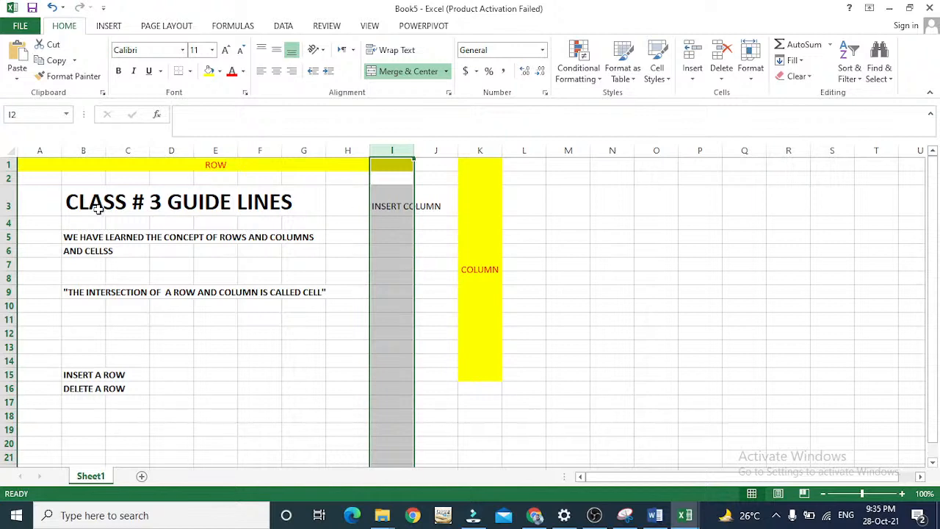
Remove the whole of column I, which holds the "INSERT COLUMN" label, with Delete Sheet Columns.
click(720, 80)
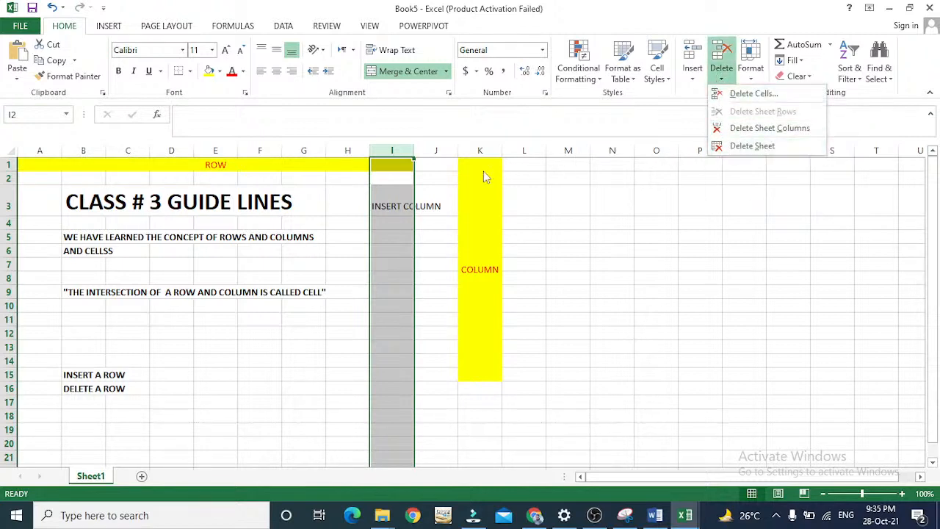
click(394, 155)
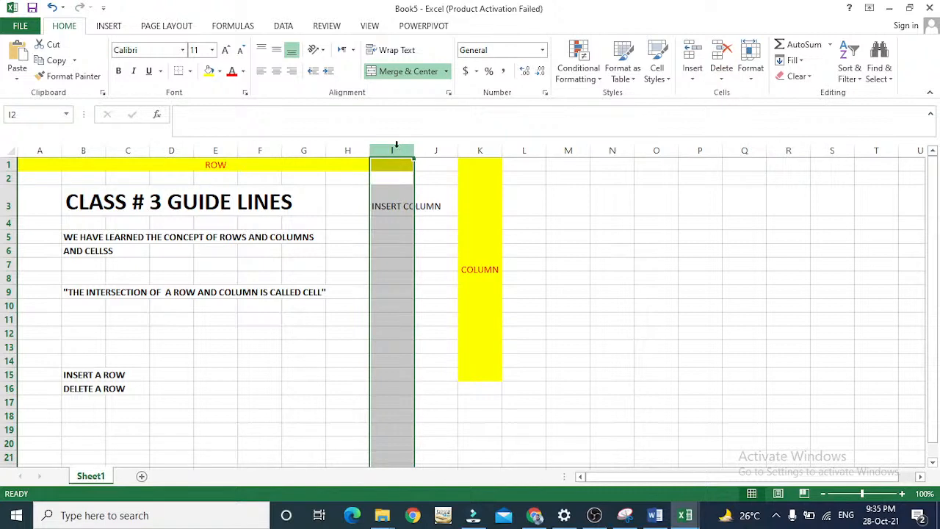
click(721, 74)
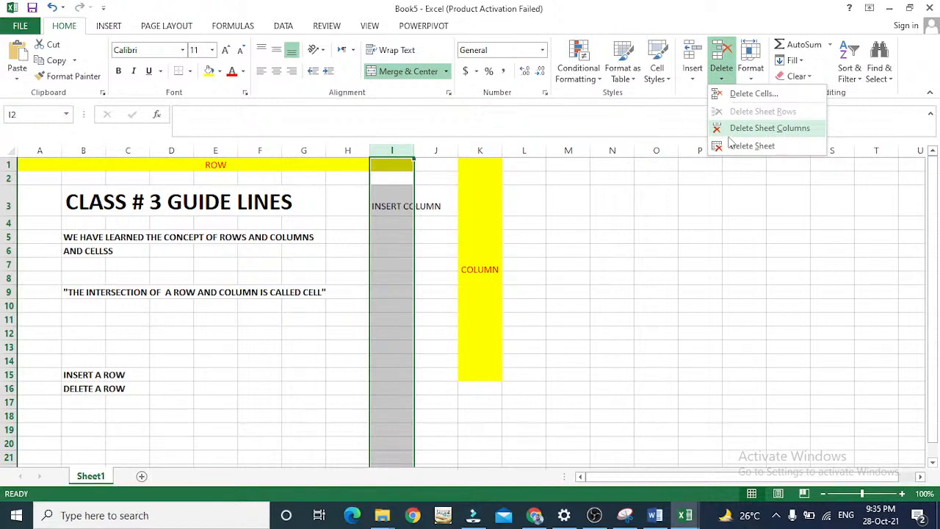
click(731, 129)
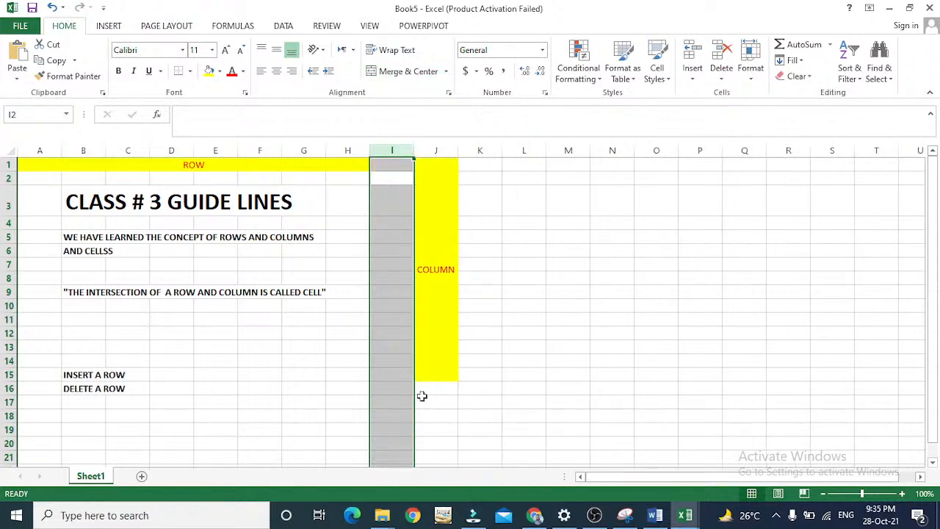
Enter the label "INSERTING A COLUMN" in cell B17, below the "DELETE A ROW" label.
key(Down)
key(Down)
key(Down)
key(Down)
key(Down)
key(Down)
key(Down)
key(Down)
key(Down)
key(Down)
key(Down)
key(Down)
key(Down)
key(Down)
key(Down)
key(Down)
key(Down)
key(Down)
key(Down)
key(Down)
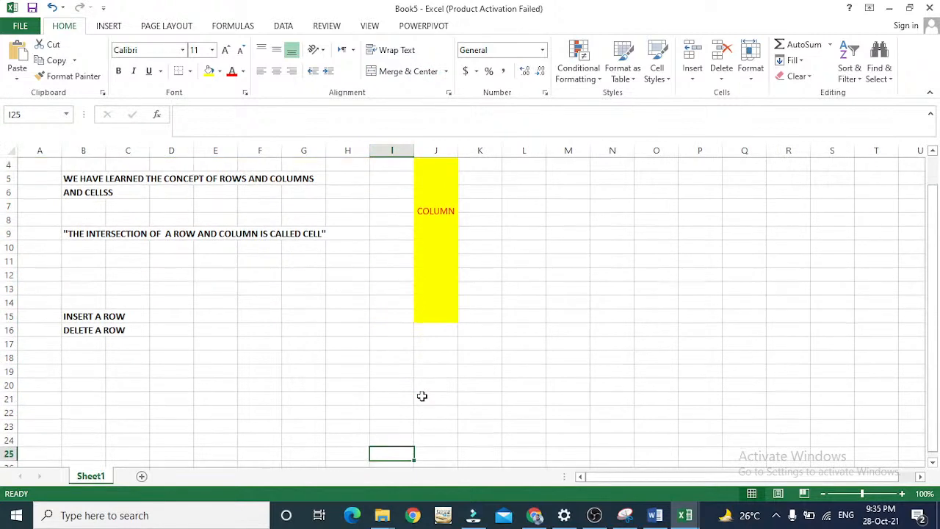
key(Up)
key(Up)
key(Up)
key(Up)
key(Up)
key(Up)
key(Up)
key(Up)
key(Left)
key(Left)
key(Left)
key(Left)
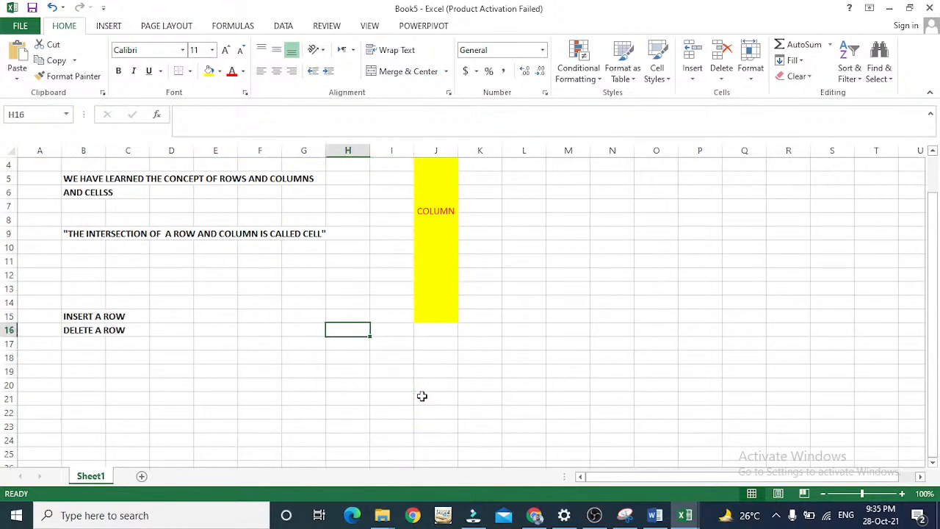
key(Left)
key(Left)
key(Left)
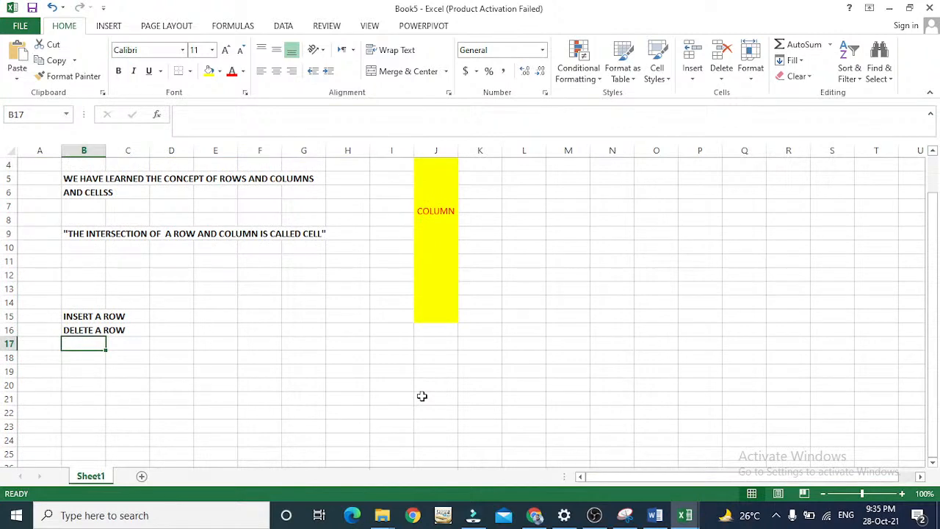
key(Up)
key(Up)
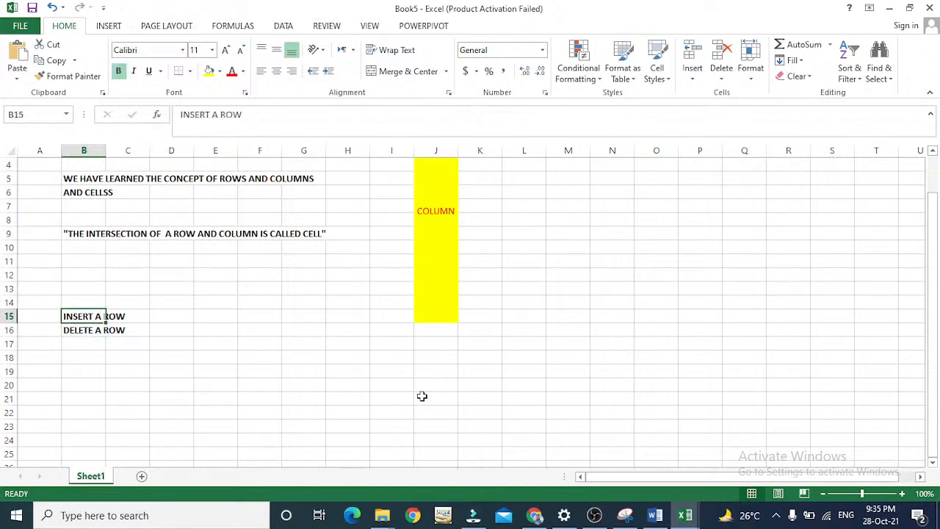
key(Right)
key(Right)
key(Down)
key(Down)
key(Left)
key(Left)
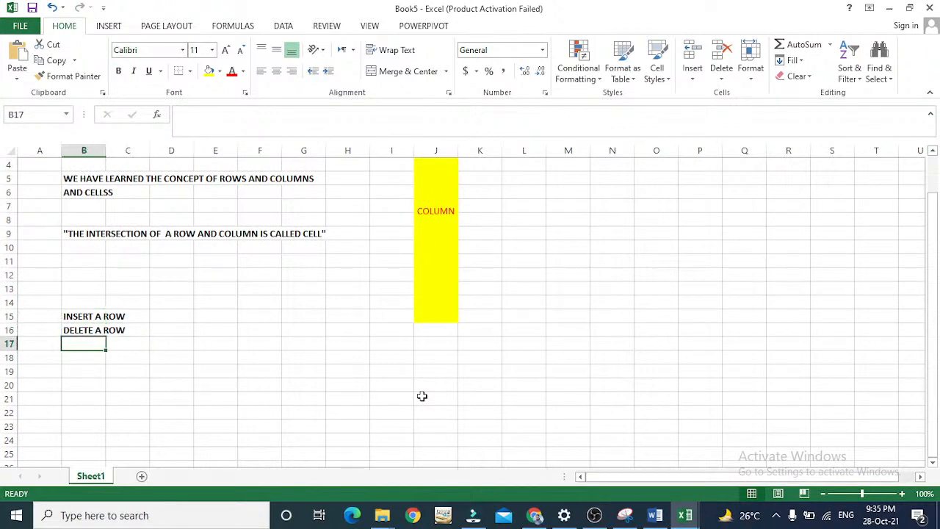
text(INSERTIN)
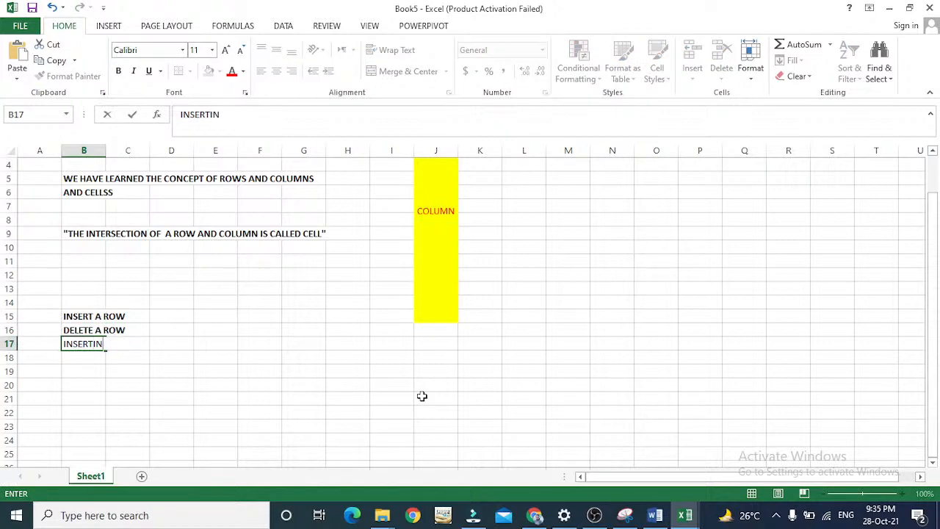
text(G A COLUMN)
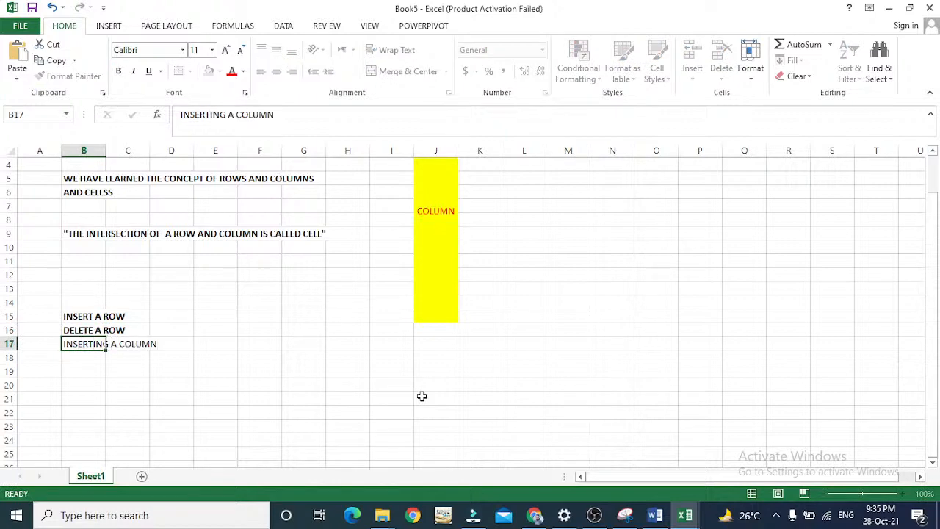
key(Return)
Enter the label "DELETING A COLUMN" in cell B18.
text(DELETING A)
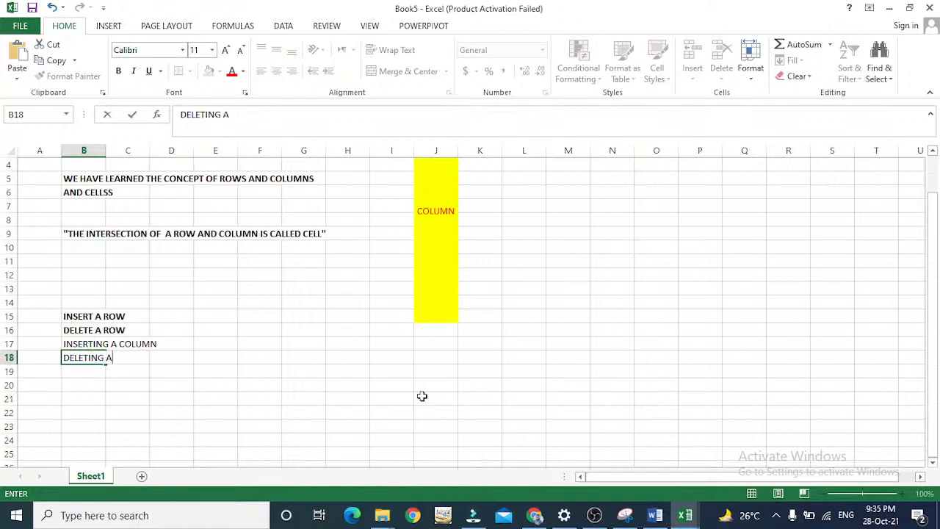
text( COLUMN)
key(Return)
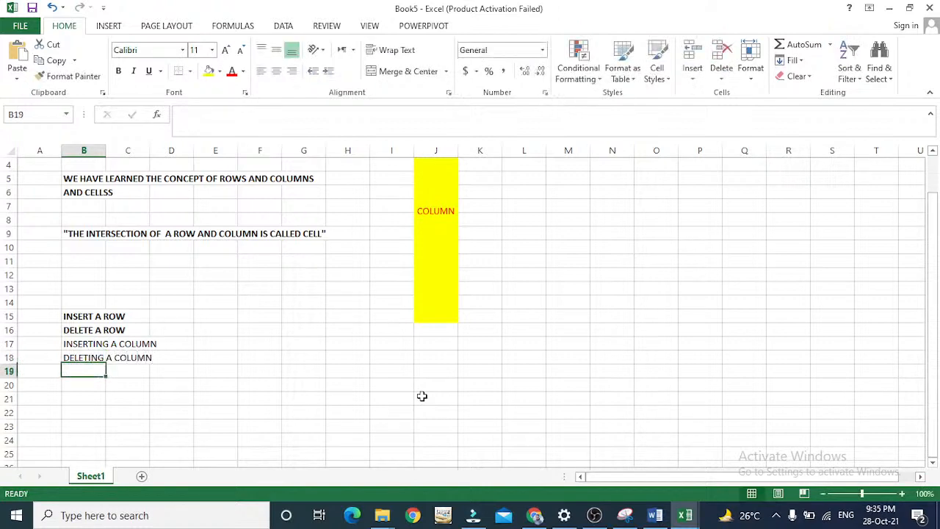
Apply bold formatting to the labels "INSERTING A COLUMN" in B17 and "DELETING A COLUMN" in B18.
key(Up)
key(Up)
key(shift+Up)
key(shift+Down)
key(ctrl+b)
key(Down)
key(ctrl+b)
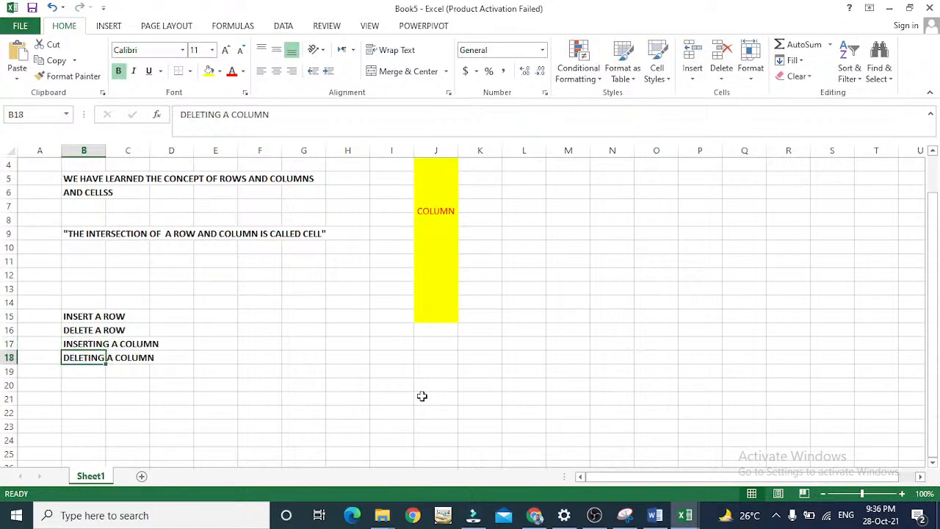
Enter the label "MOVE A ROW" in cell B19 and apply bold formatting to it.
key(Down)
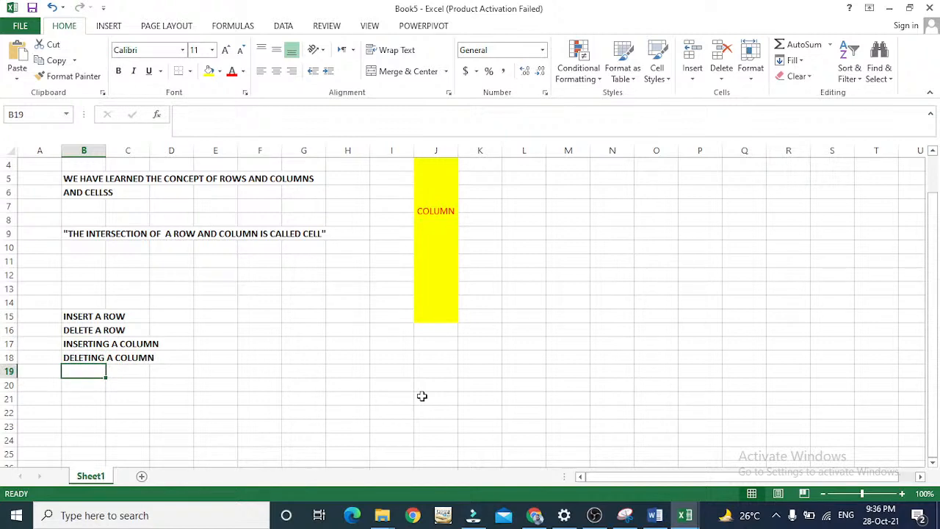
text(H)
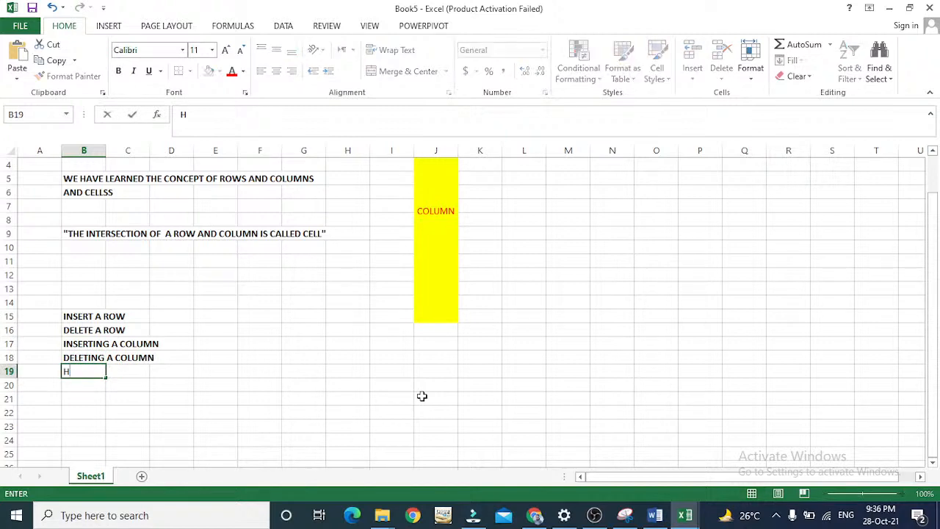
key(Escape)
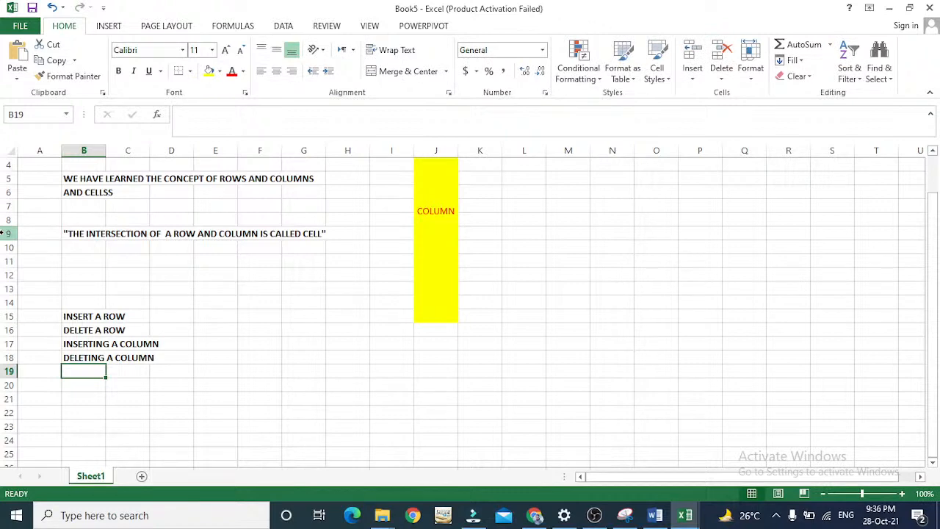
text(MOVE A RO)
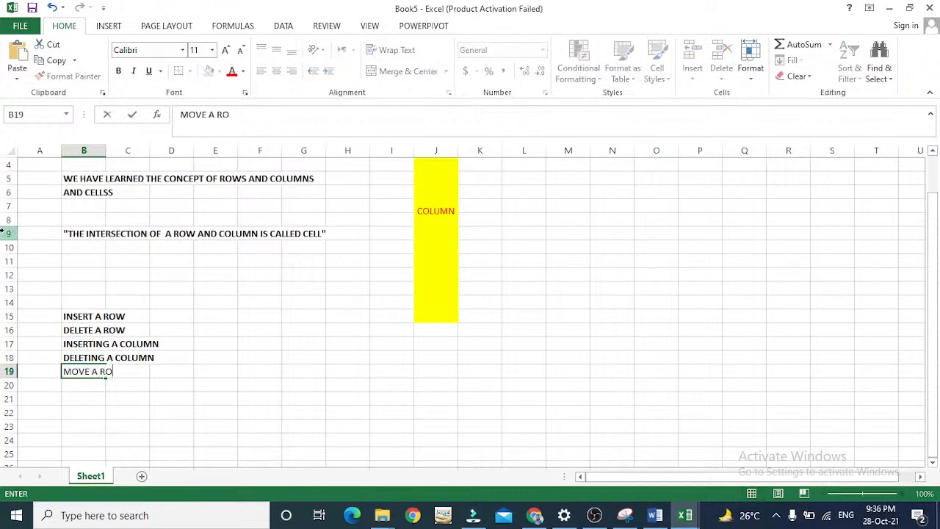
text(W)
key(Return)
key(Up)
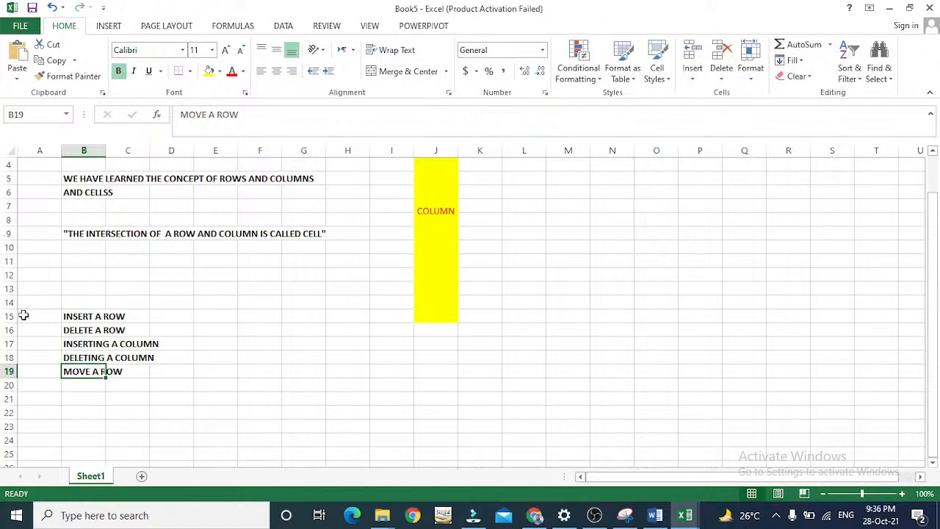
Try to move the whole of row 19, holding the "MOVE A ROW" label, up to row 11.
click(8, 370)
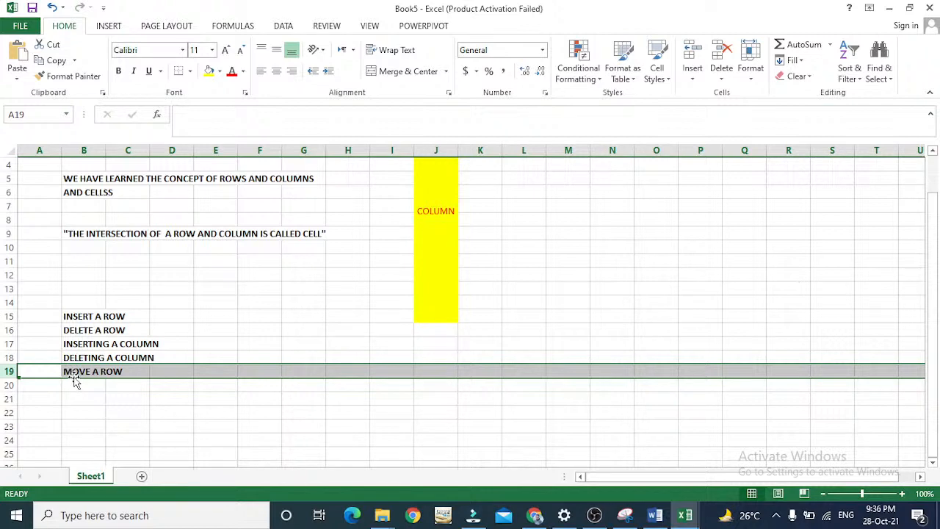
drag(74, 380, 75, 382)
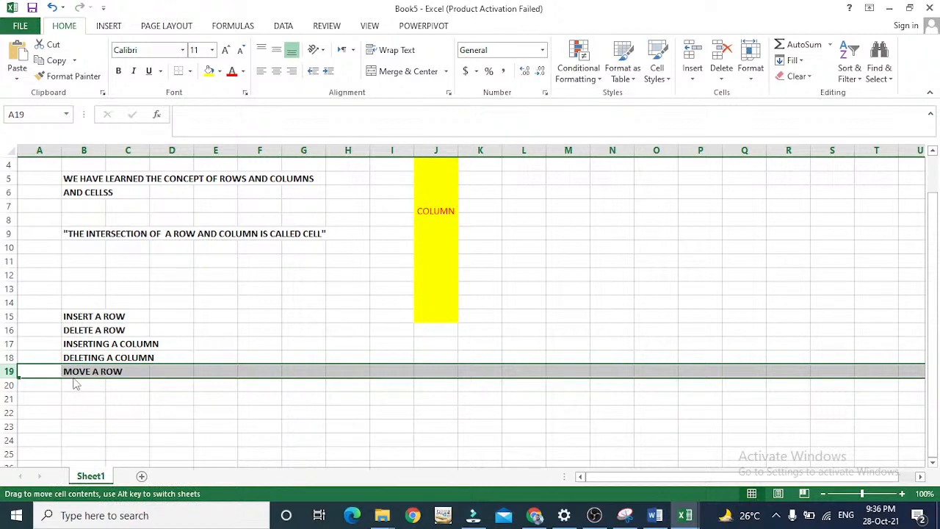
drag(74, 383, 103, 264)
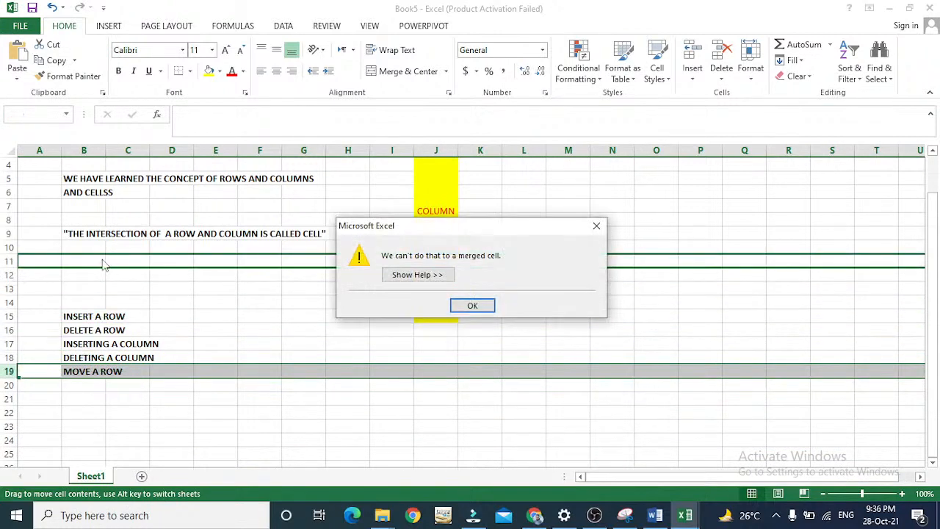
key(Return)
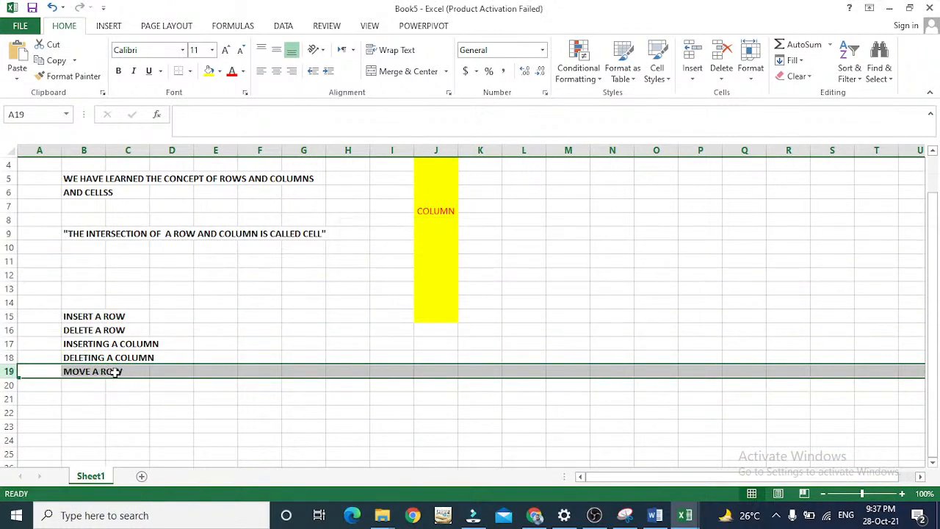
Move the whole "MOVE A ROW" row from row 19 down to row 24 and back to row 19.
drag(103, 379, 88, 439)
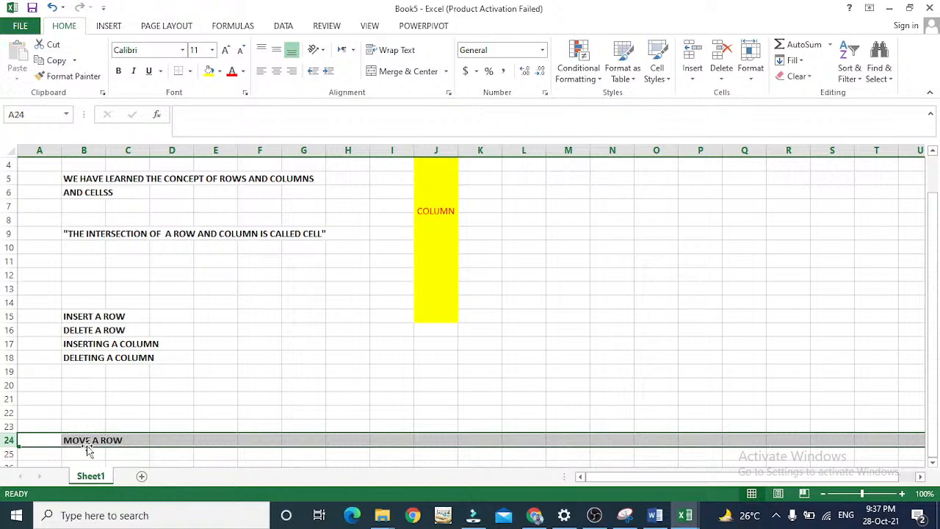
drag(89, 449, 85, 370)
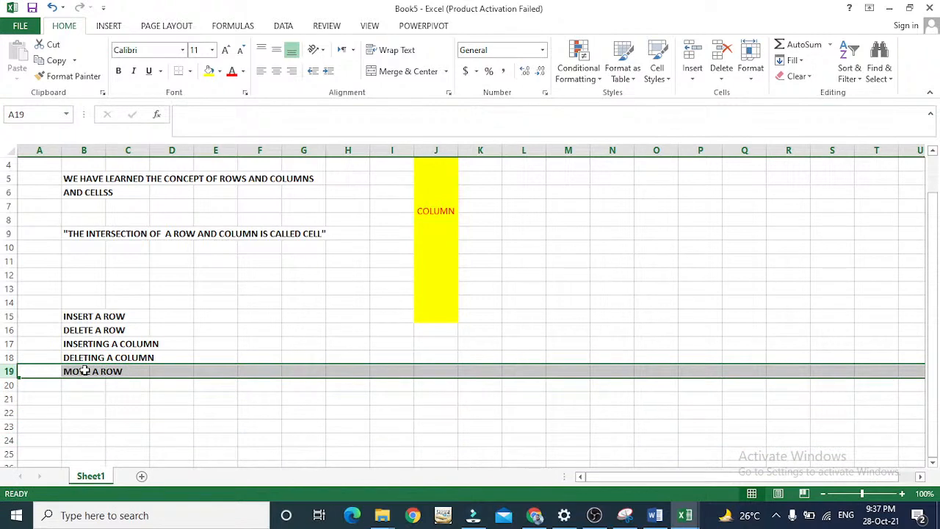
click(330, 215)
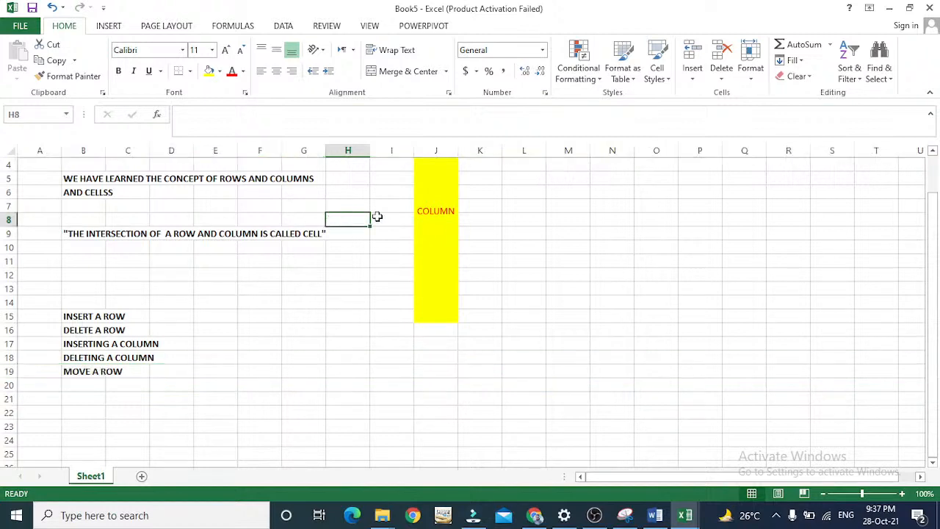
Enter the sample text "ABC" in cell I3 and move the whole of column I to column Q.
click(446, 205)
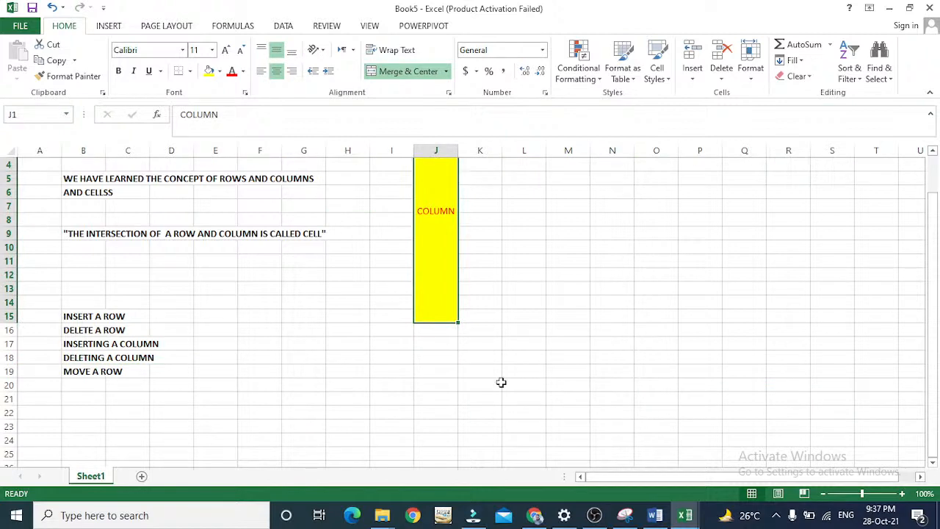
drag(937, 257, 934, 234)
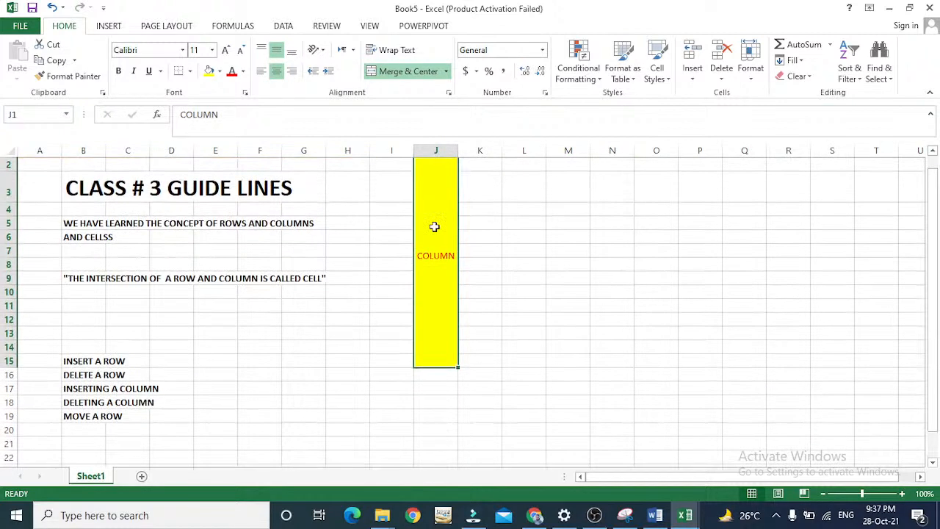
click(392, 150)
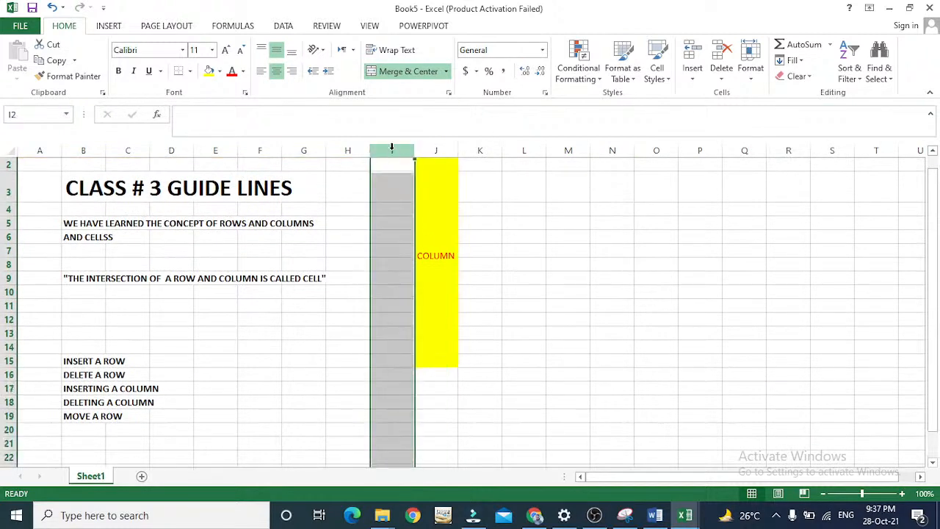
click(386, 173)
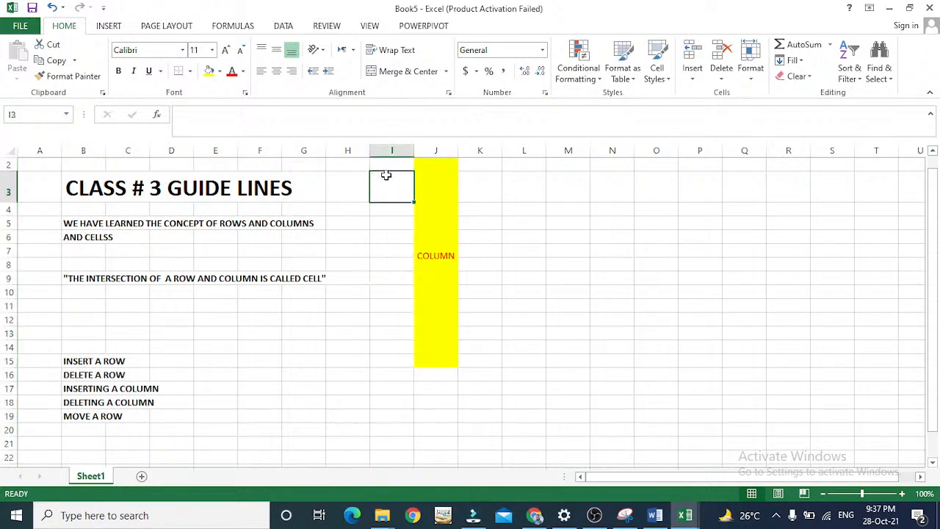
text(ABC)
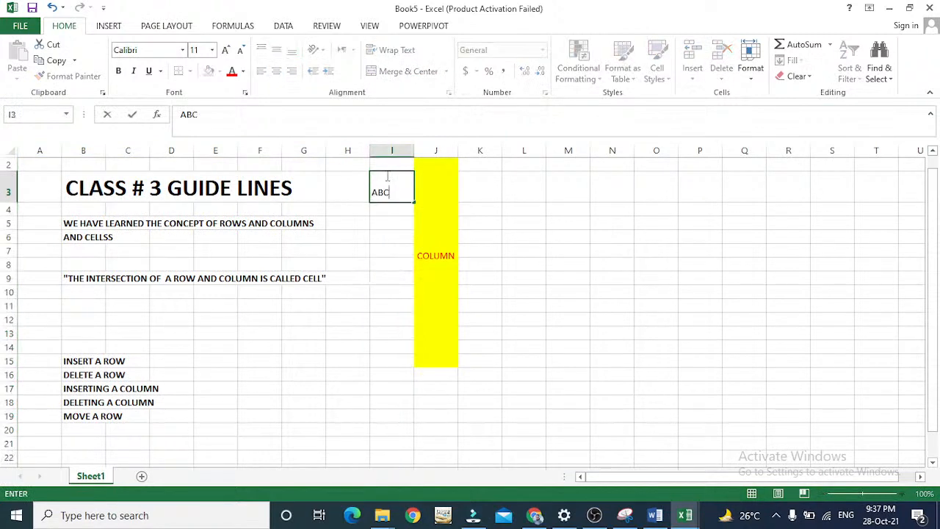
key(Return)
click(385, 150)
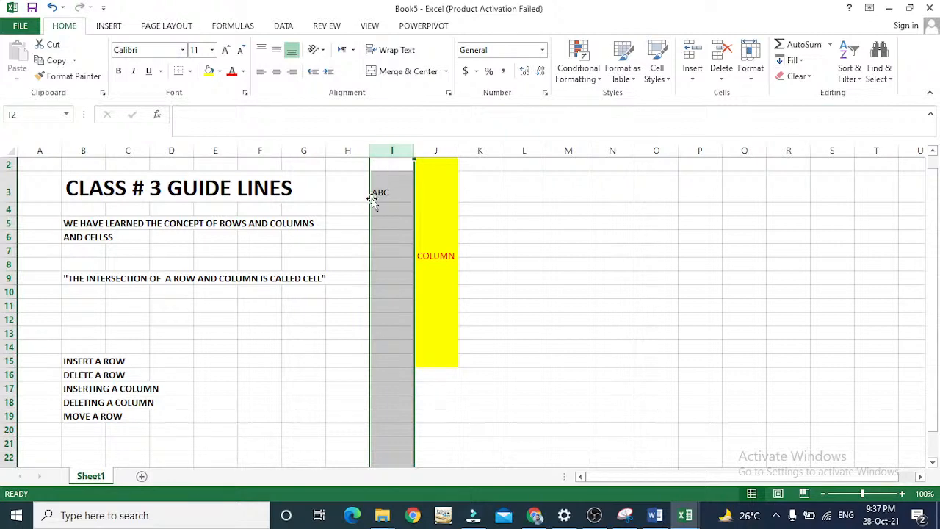
drag(369, 198, 726, 203)
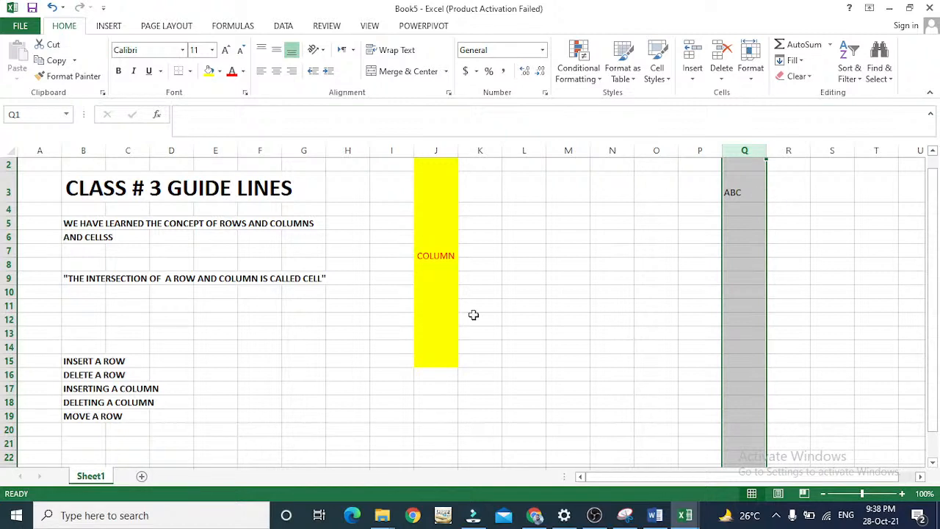
Enter the label "MOVE A COLUMN" in cell B20, directly below "MOVE A ROW".
key(Down)
key(Down)
key(Down)
key(Down)
key(Down)
key(Down)
key(Down)
key(Down)
key(Down)
key(Down)
key(Down)
key(Down)
key(Down)
key(Down)
key(Down)
key(Down)
key(Down)
key(Down)
key(Down)
key(Left)
key(Left)
key(Left)
key(Left)
key(Left)
key(Left)
key(Left)
key(Left)
key(Left)
key(Left)
key(Left)
key(Left)
key(Left)
key(Left)
key(Left)
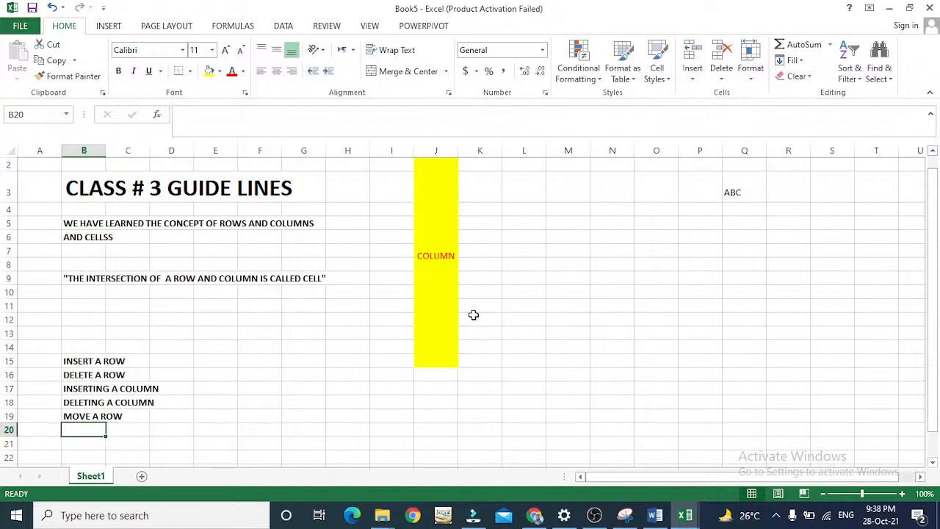
key(Down)
key(Down)
key(Down)
key(Down)
key(Down)
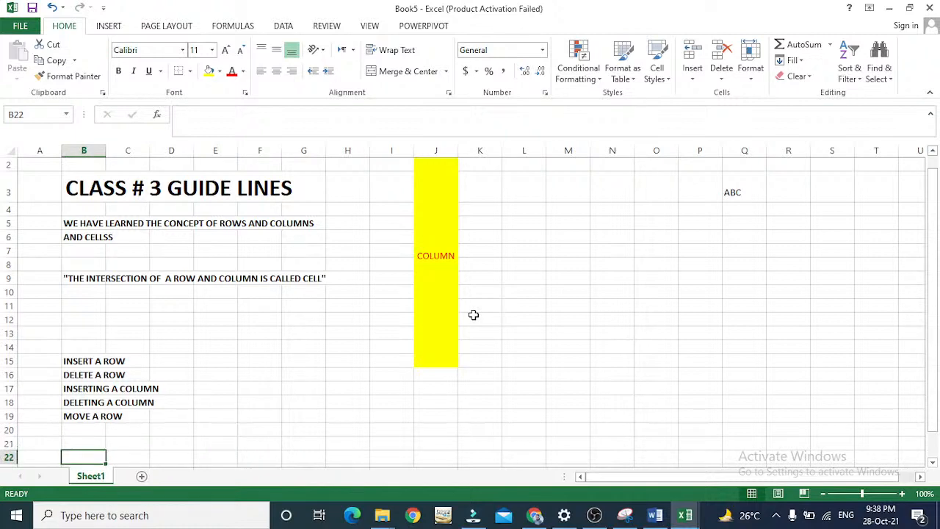
key(Up)
key(Up)
key(Up)
key(Up)
key(Up)
text(MOVE A )
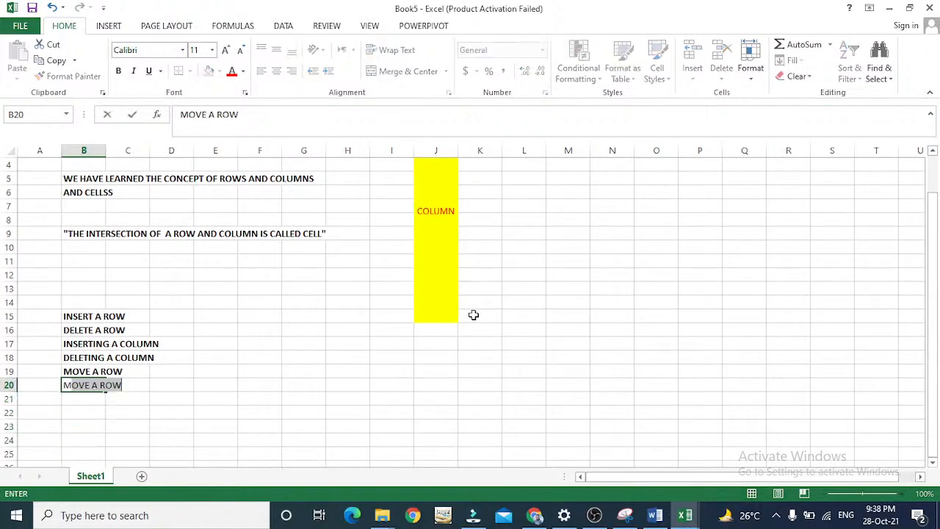
text(C)
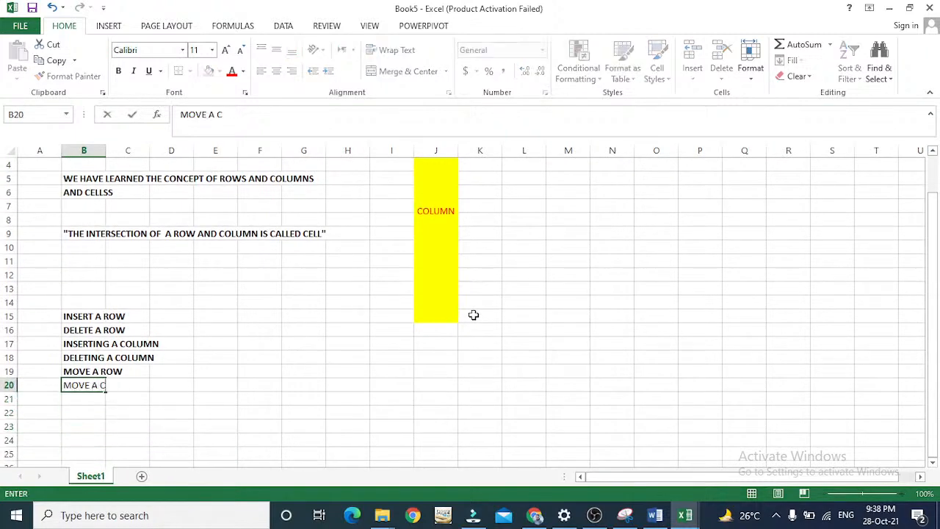
text(COLUMN)
key(Return)
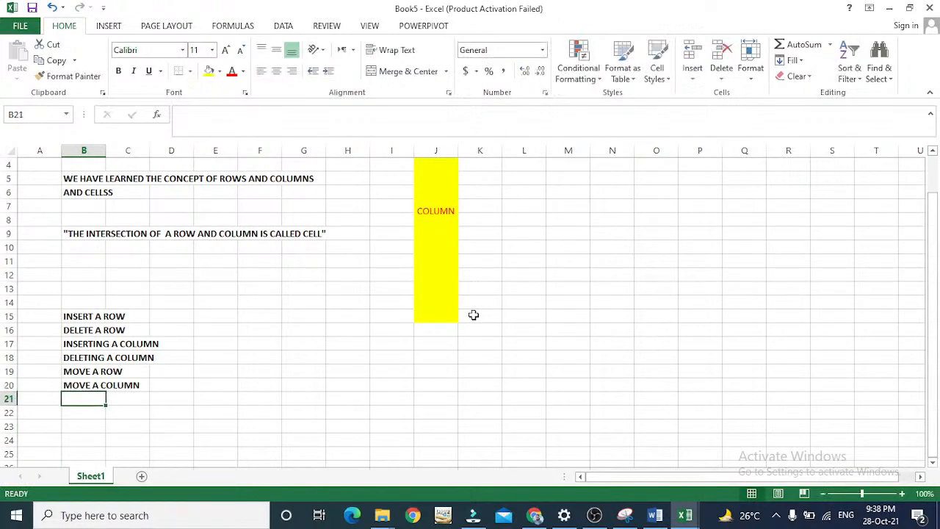
Enter the label "COPY AND PASTE A ROW" in cell B21, below "MOVE A COLUMN".
key(Down)
key(Down)
key(Down)
key(Down)
key(Down)
key(Down)
key(Down)
key(Down)
key(Down)
key(Down)
key(Down)
key(Down)
key(Down)
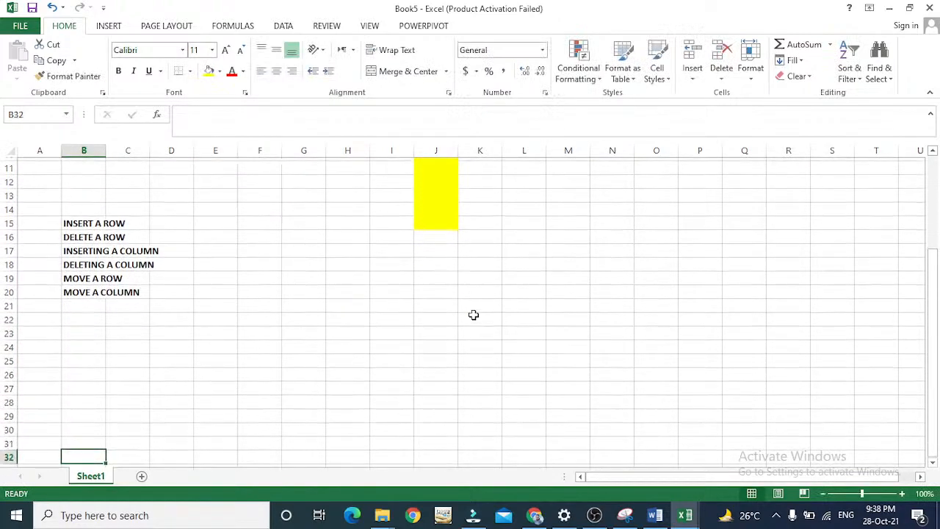
key(Up)
key(Up)
key(Up)
key(Up)
key(Up)
key(Up)
key(Up)
key(Up)
key(Up)
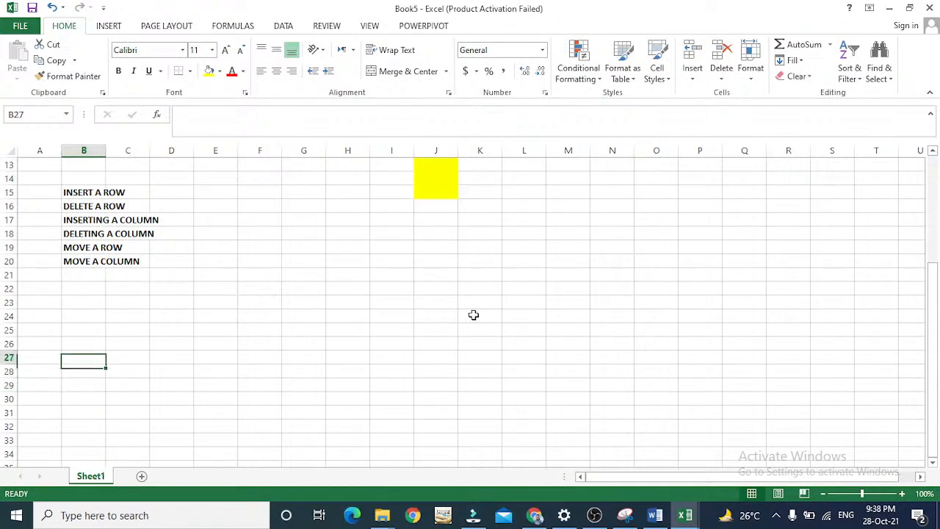
key(Up)
key(Up)
key(Up)
key(Up)
key(Up)
key(Down)
text(COPY AND P)
key(BackSpace)
key(BackSpace)
text(D )
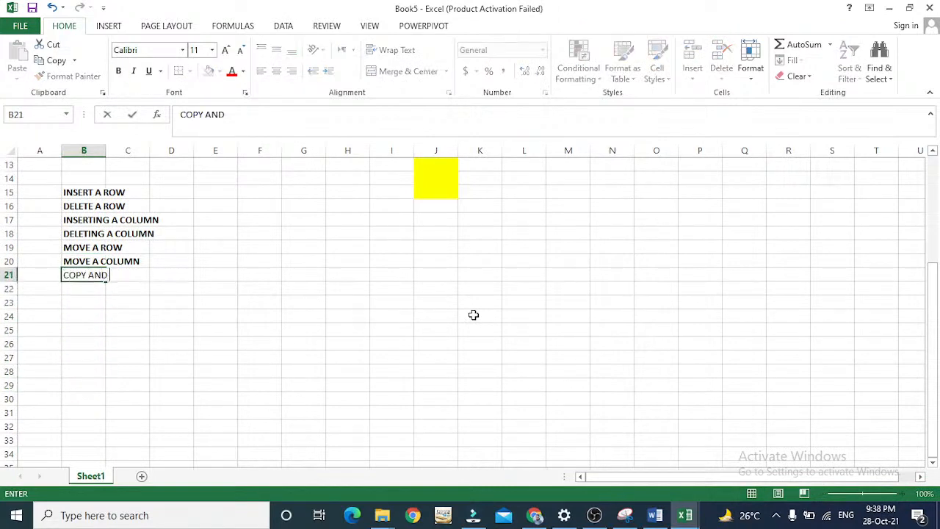
text(PASTE A ROW)
key(Return)
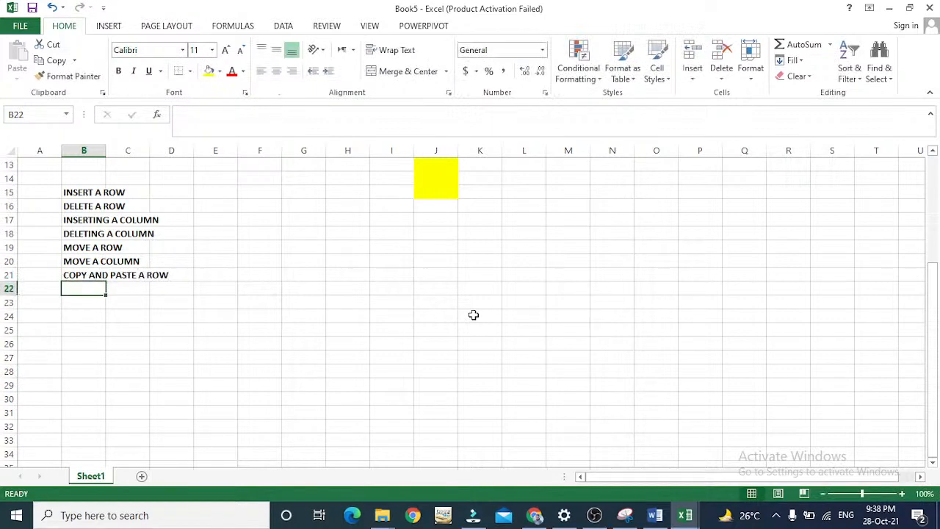
key(Up)
key(Right)
key(Right)
key(Right)
key(Right)
key(Right)
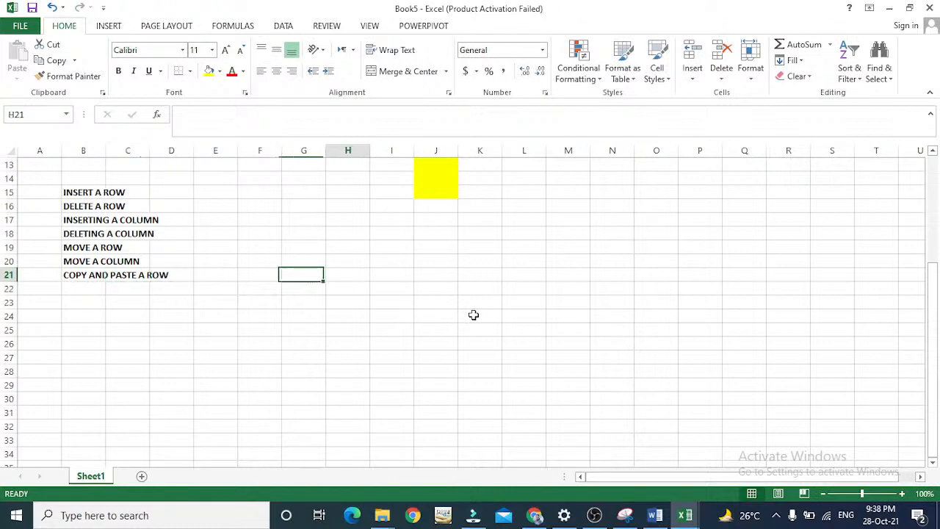
key(Up)
key(ctrl+Home)
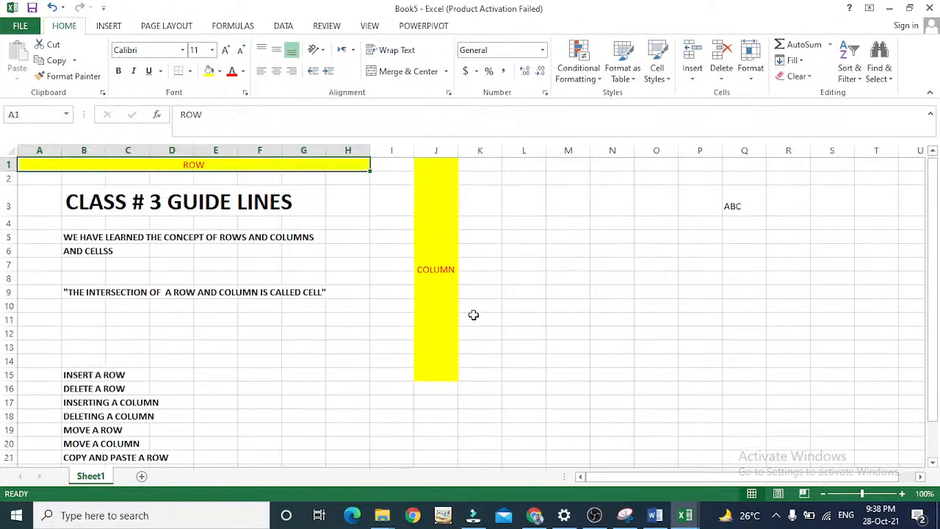
click(9, 292)
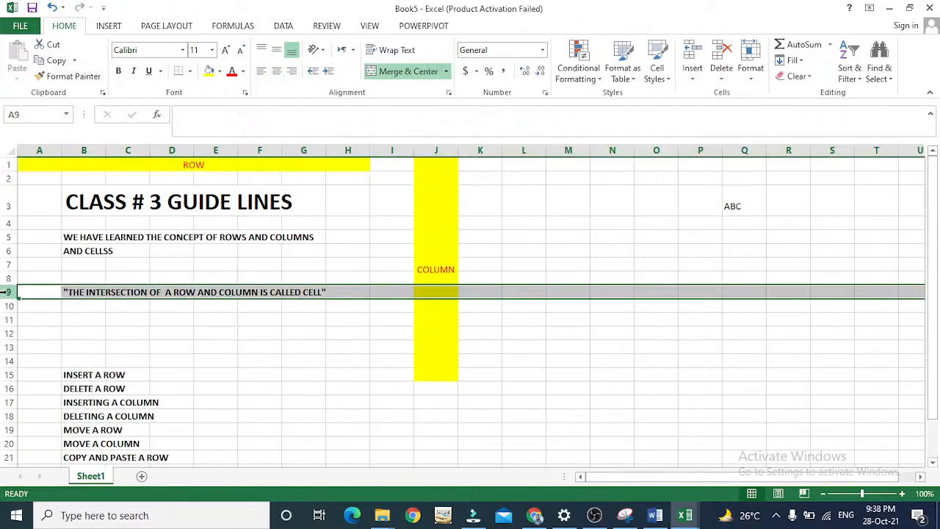
right_click(100, 291)
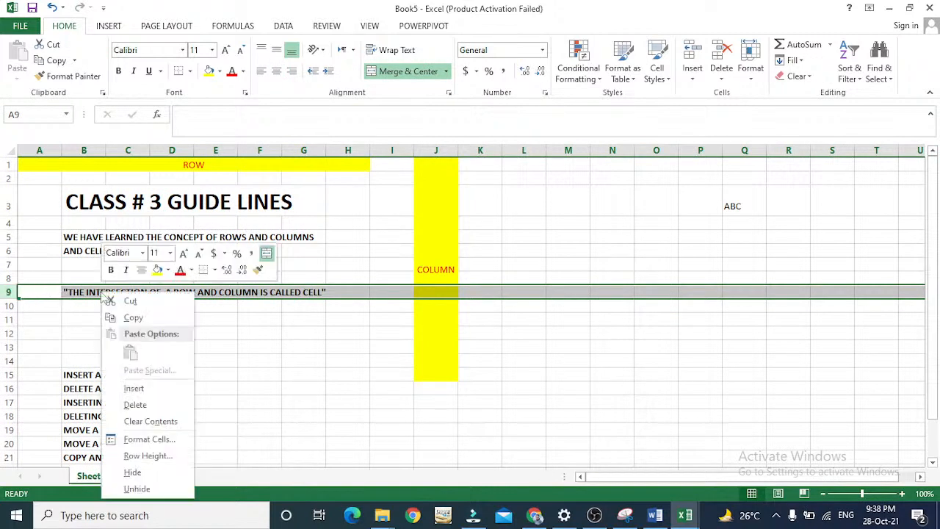
click(130, 318)
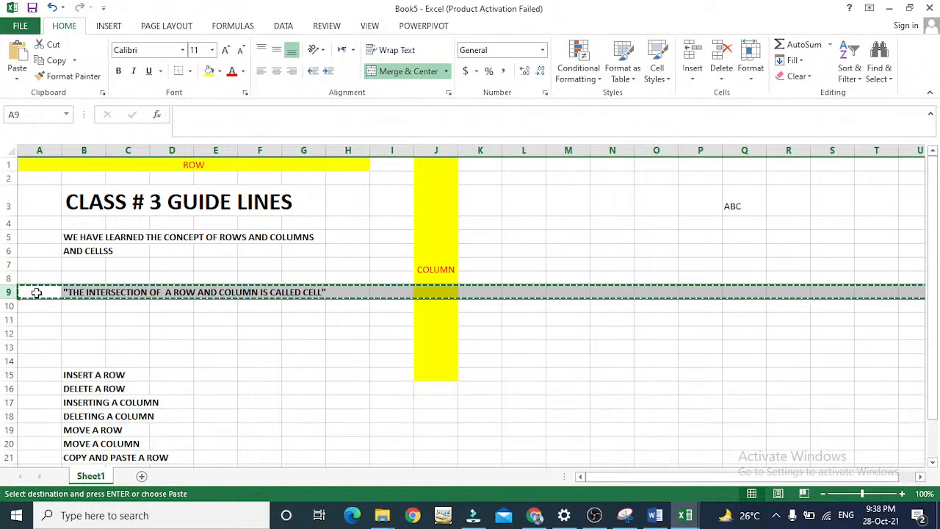
click(303, 305)
key(Down)
key(Down)
key(Down)
key(Down)
key(Down)
key(Down)
key(Down)
key(Down)
key(Down)
key(Down)
key(Down)
key(Down)
key(Down)
key(Down)
key(Down)
key(Down)
key(Down)
key(Left)
key(Left)
key(Left)
key(Left)
key(Left)
key(Left)
key(Up)
key(Up)
key(Up)
key(Up)
key(Down)
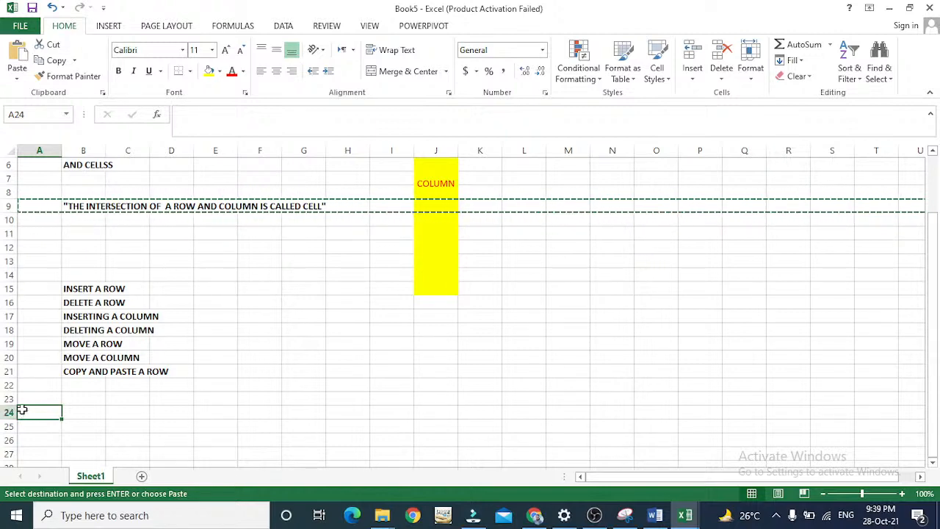
click(46, 207)
right_click(45, 207)
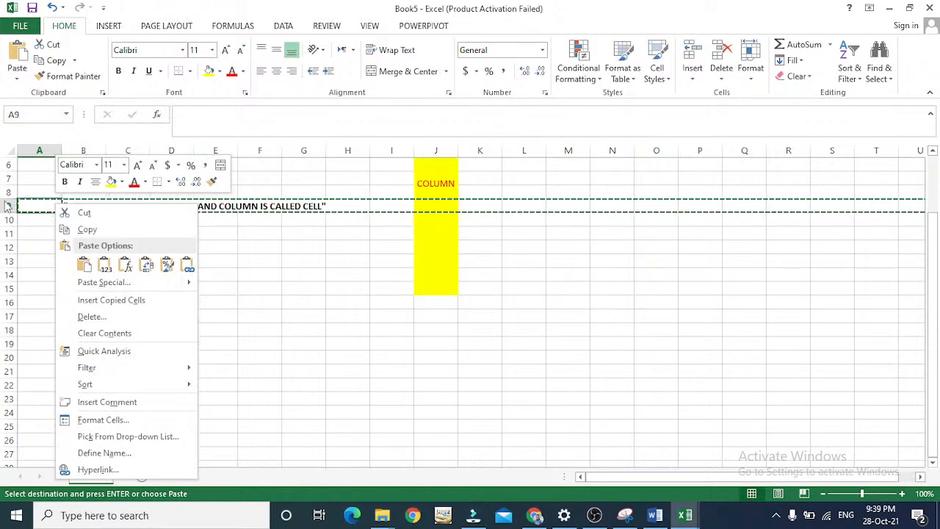
key(Escape)
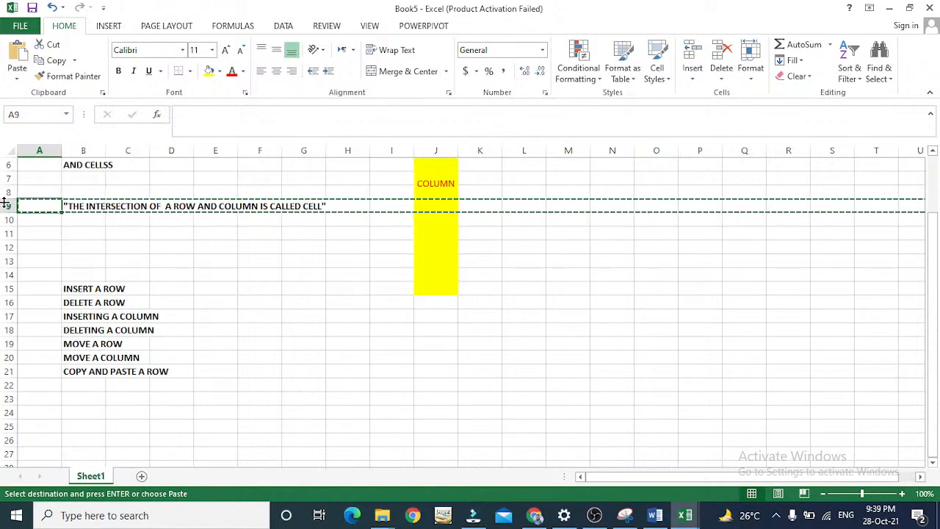
key(Escape)
Copy the whole of row 9, holding the cell definition sentence, and paste it into row 23.
click(6, 205)
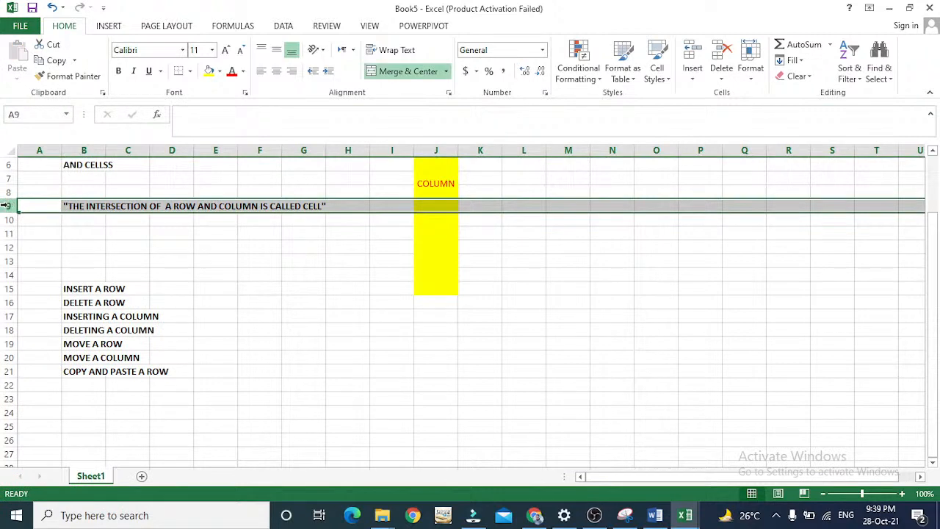
right_click(7, 207)
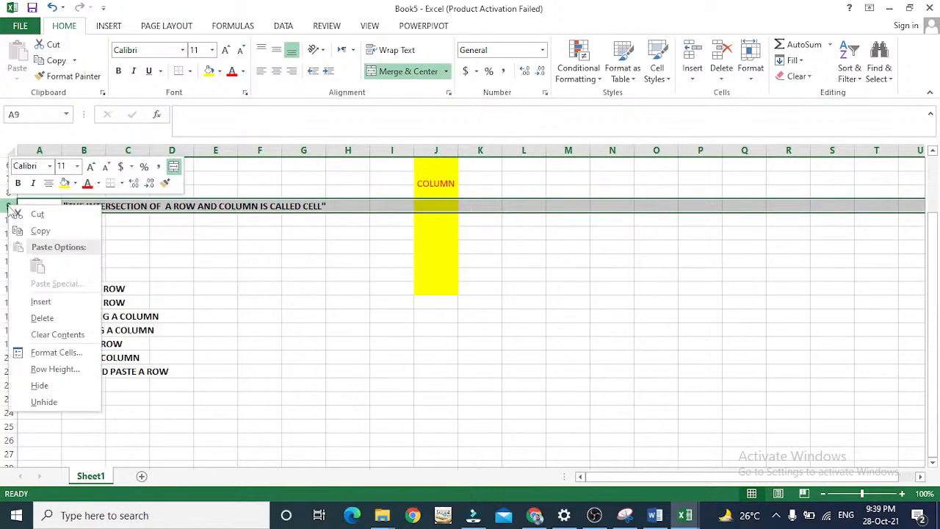
click(46, 232)
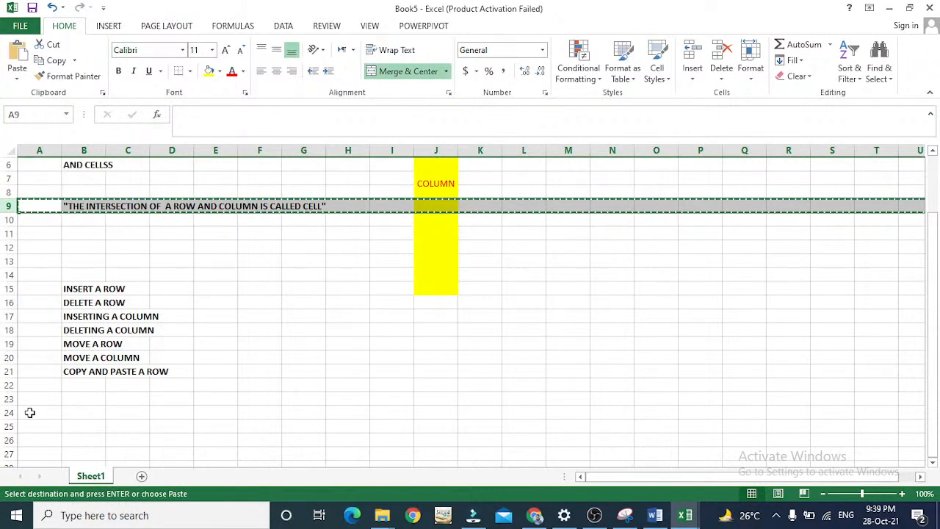
click(30, 412)
key(Up)
key(Down)
key(Down)
key(Down)
key(Up)
key(Up)
key(Up)
key(Up)
key(Up)
key(Up)
key(Up)
key(Up)
key(Down)
key(Down)
key(Down)
key(Down)
key(Down)
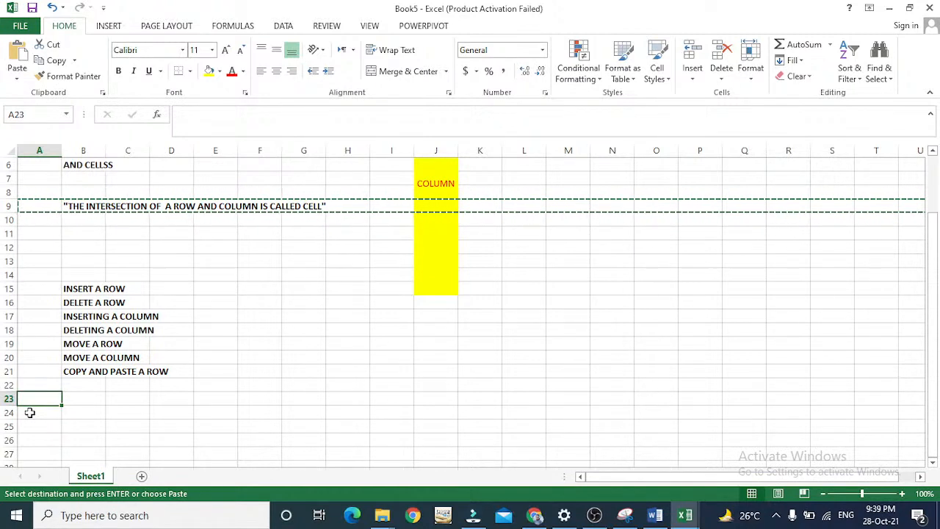
key(Return)
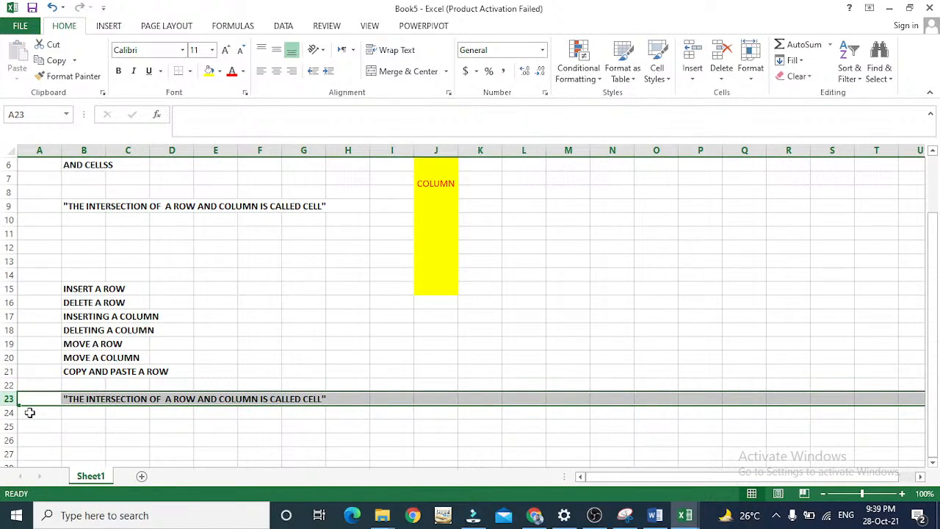
Clear the contents of row 23, the pasted copy of the cell definition sentence from row 9.
click(9, 206)
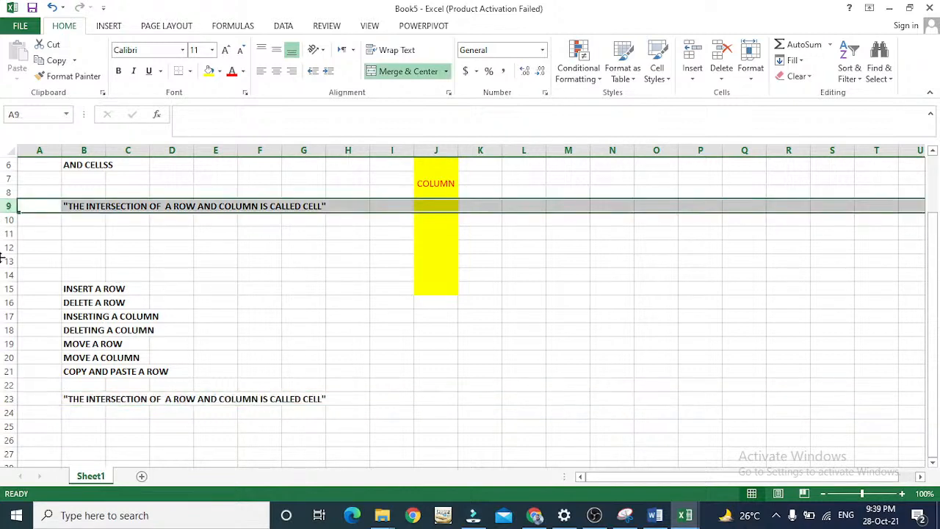
key(Down)
key(Down)
key(Down)
key(Down)
key(Down)
key(Down)
key(Down)
key(Down)
key(Down)
key(Down)
key(Down)
key(Down)
key(Down)
key(Down)
key(Down)
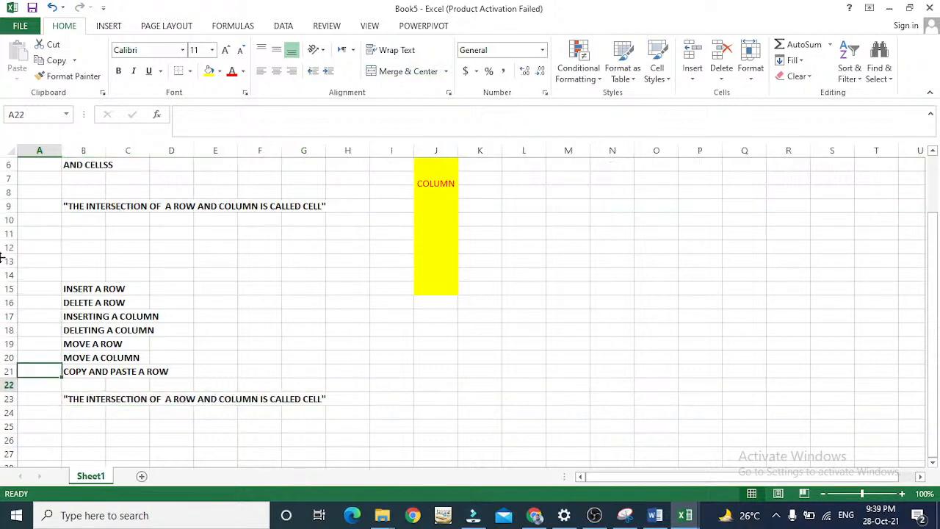
key(Up)
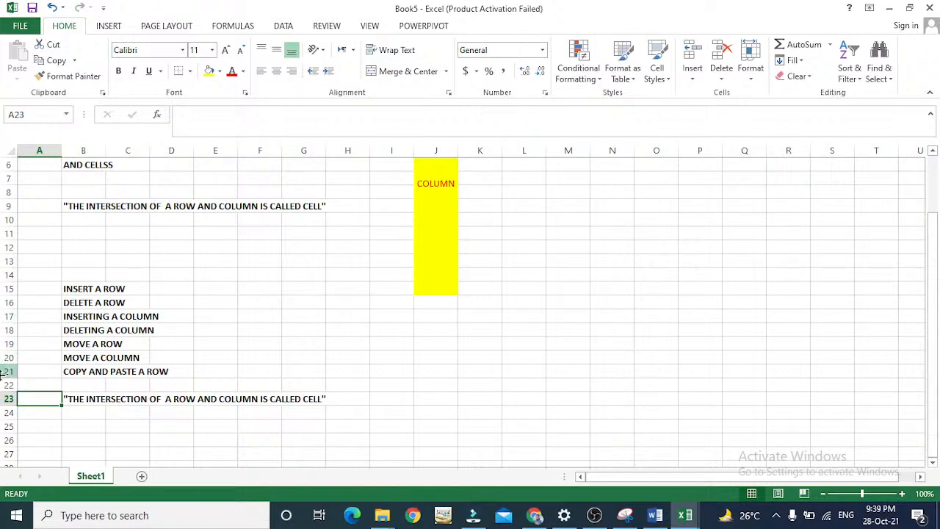
click(6, 397)
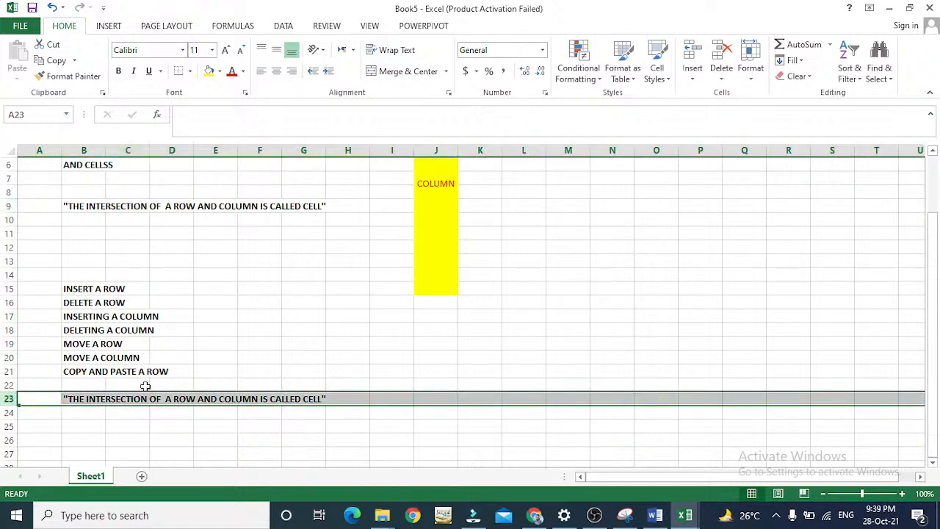
key(Delete)
key(Up)
key(Up)
key(Up)
key(Up)
key(Up)
key(Up)
key(Up)
key(Up)
key(Up)
key(Up)
key(Up)
key(Up)
key(Up)
key(Up)
key(Up)
key(Up)
key(Up)
key(Up)
key(Up)
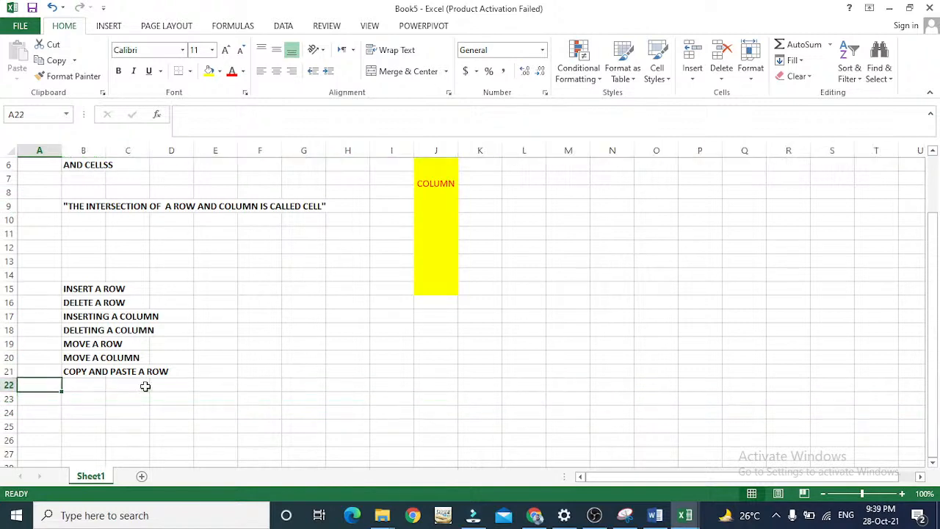
key(Down)
key(Down)
key(Down)
key(Down)
key(Down)
key(Down)
key(Down)
key(Down)
key(Down)
key(Down)
key(Down)
key(Down)
key(Down)
key(Down)
key(Down)
key(Down)
key(Down)
key(Down)
key(Down)
key(Down)
key(Down)
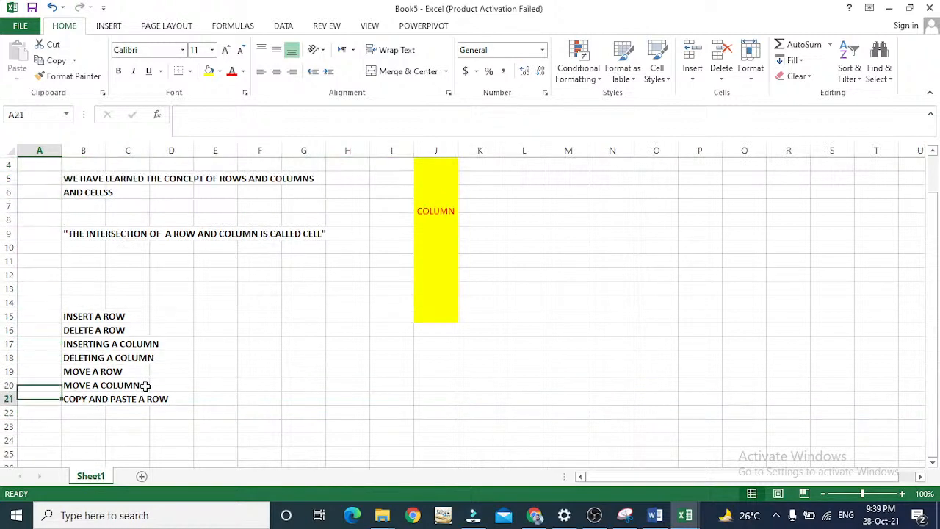
key(Right)
key(Right)
key(Right)
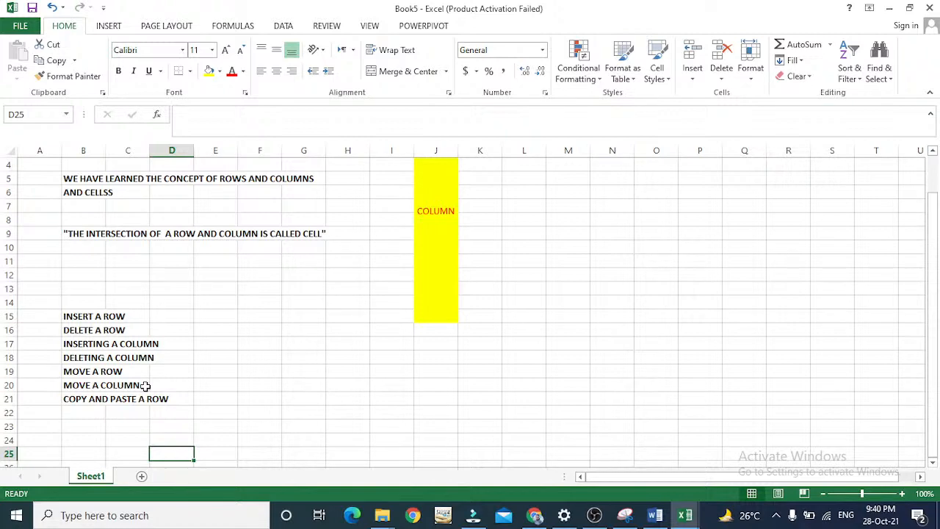
key(Up)
key(Up)
key(Up)
key(Up)
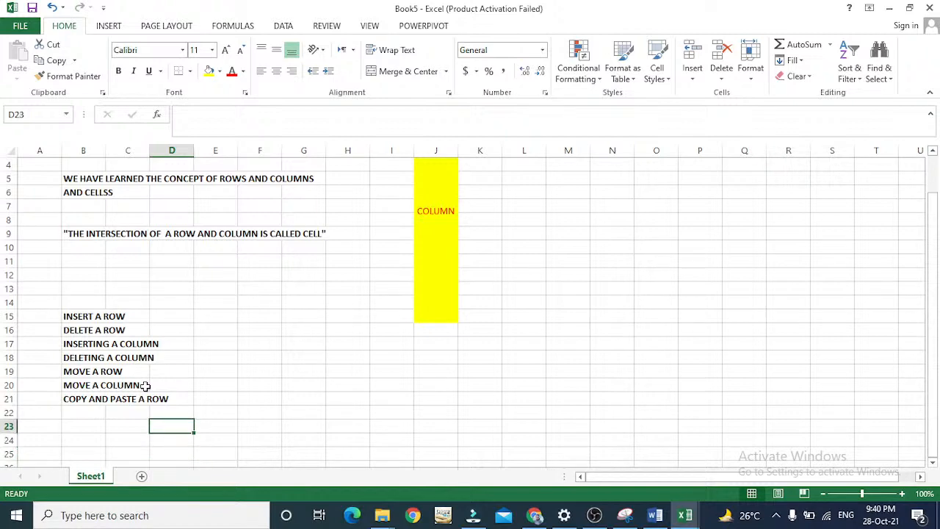
key(Left)
key(Left)
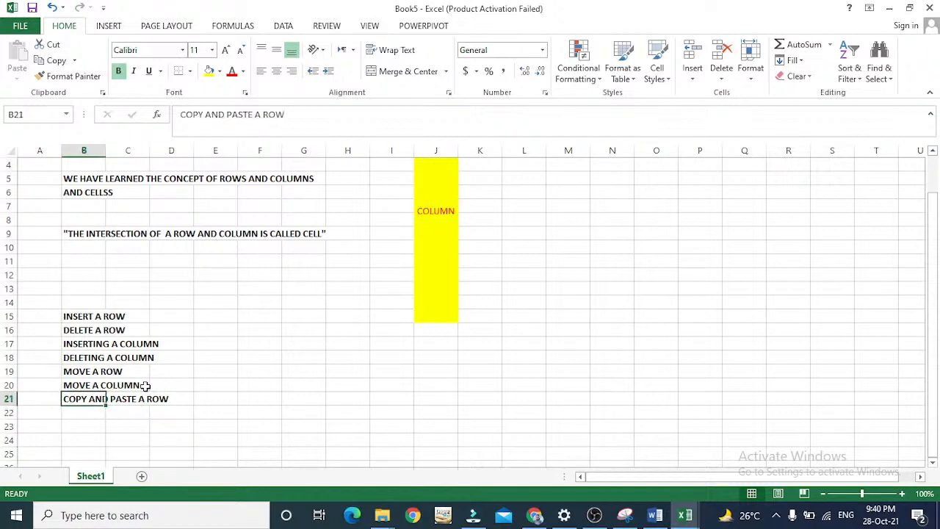
Copy the whole of row 9 with the cell definition sentence into row 23, and undo the paste.
click(6, 232)
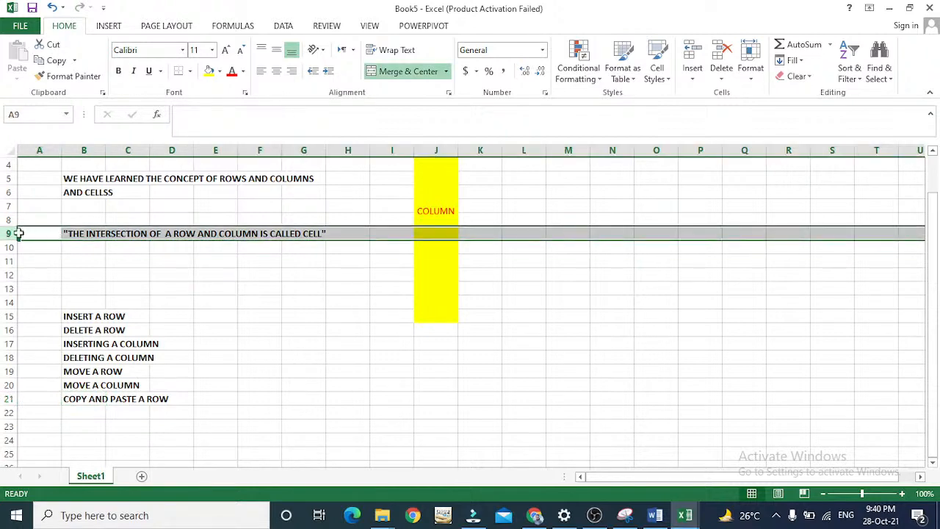
right_click(5, 232)
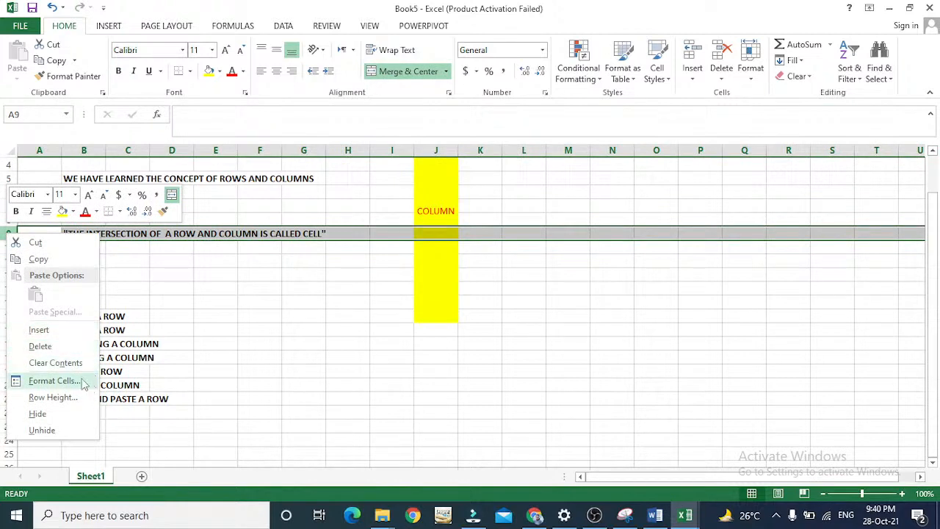
click(44, 258)
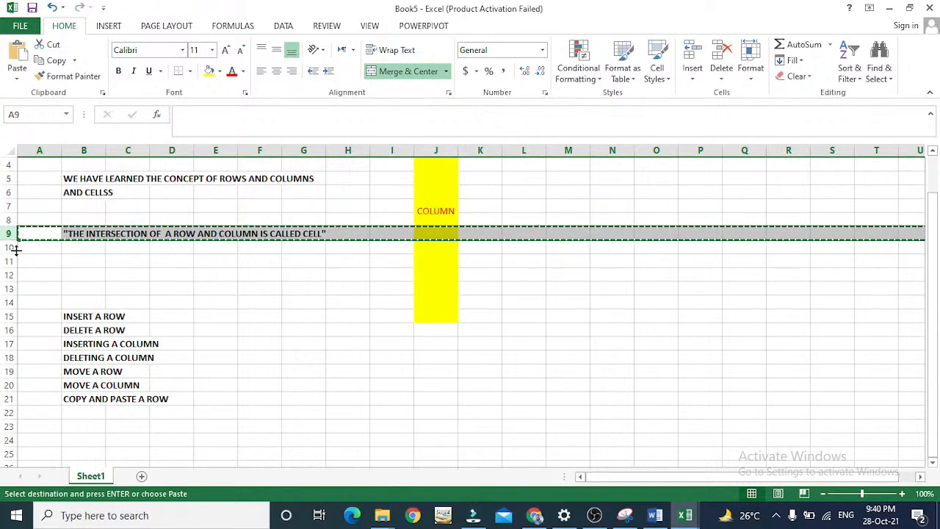
click(30, 421)
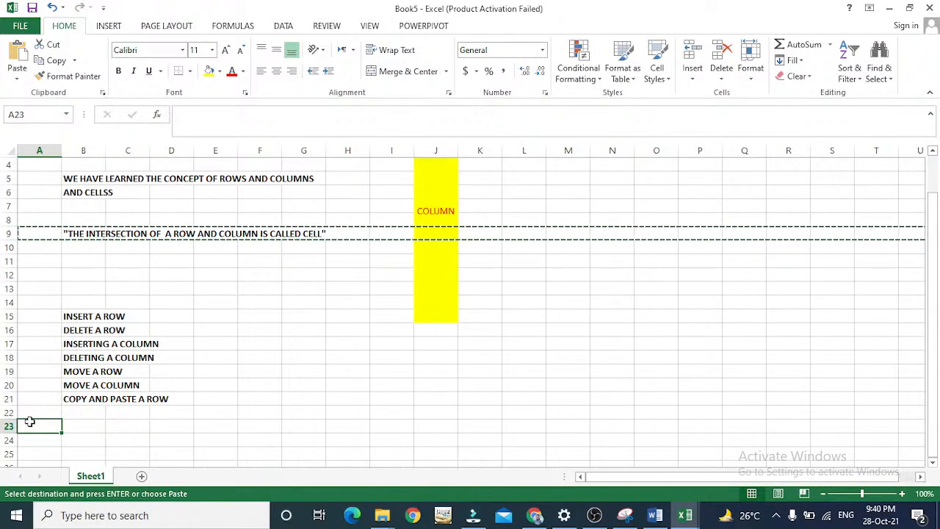
key(Return)
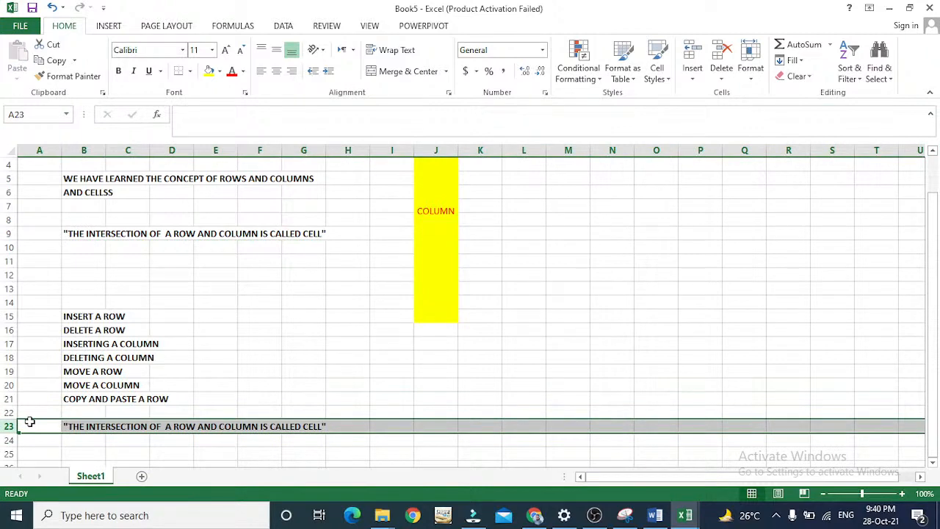
key(ctrl+z)
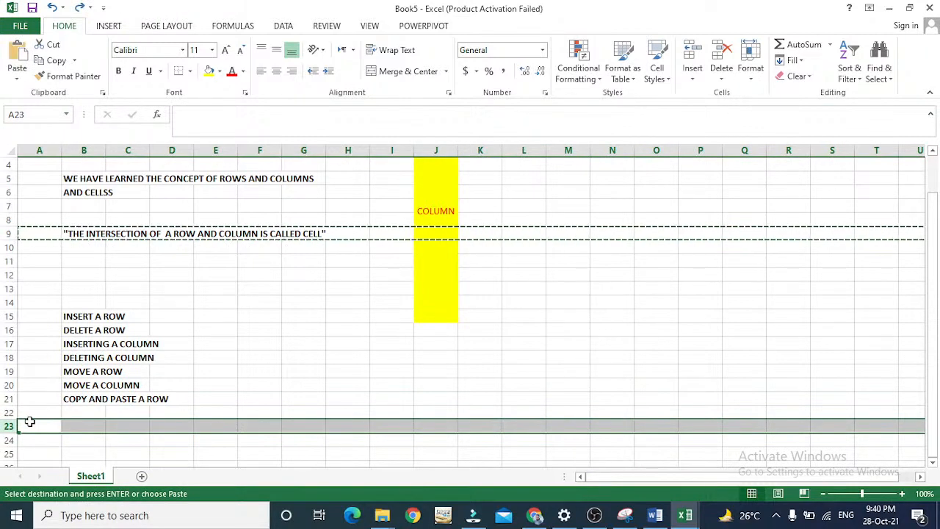
key(Escape)
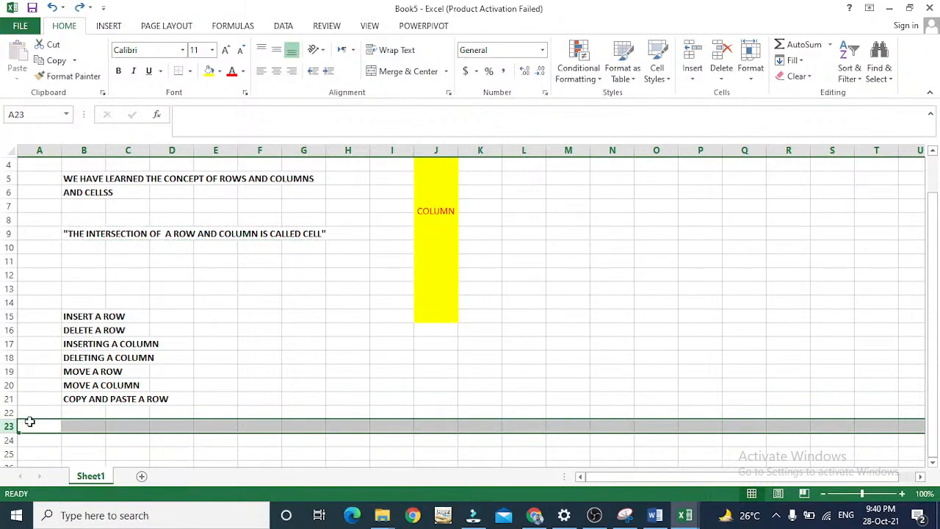
Enter the sample value 123 in cell I4, beside the yellow COLUMN block.
click(9, 233)
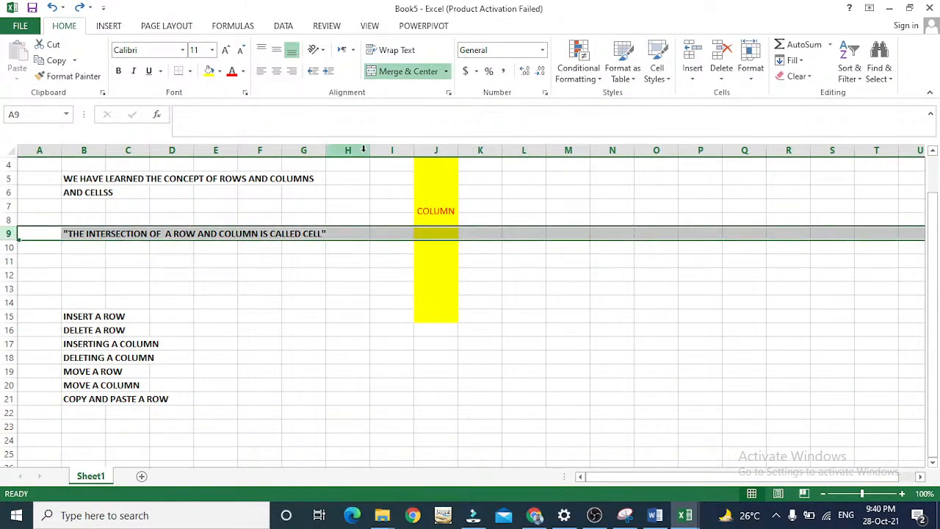
click(364, 169)
key(Right)
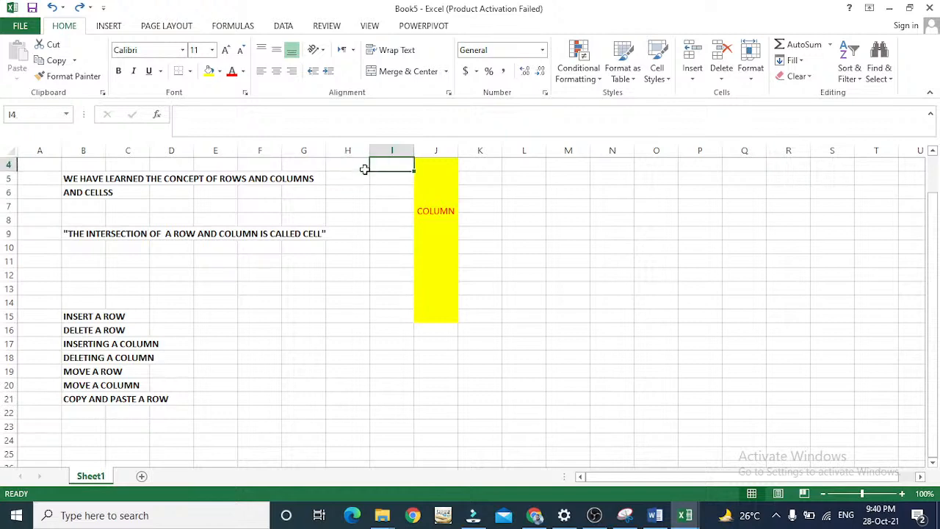
text(123)
key(Return)
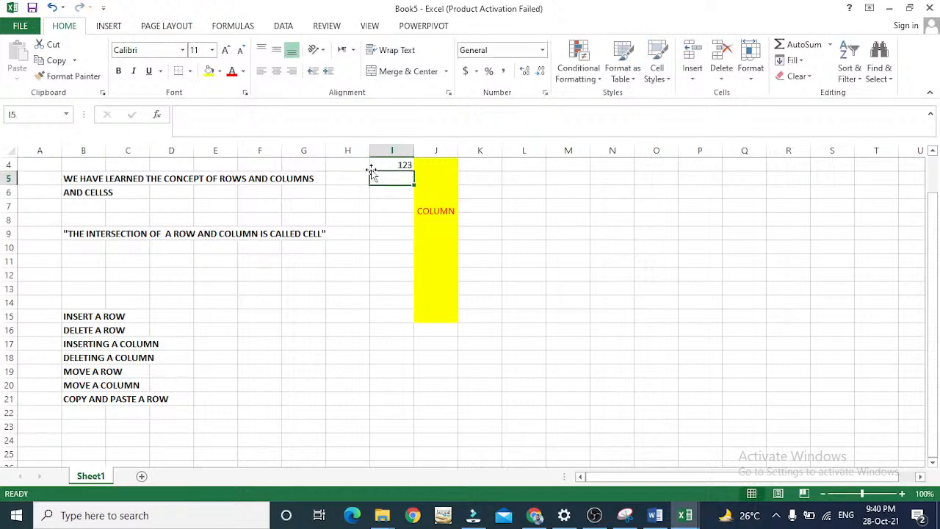
click(394, 151)
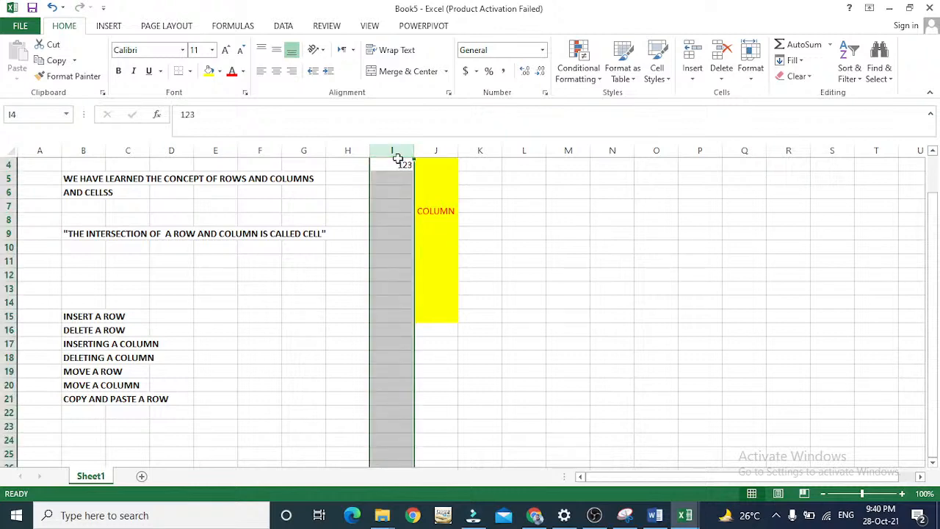
key(ctrl+c)
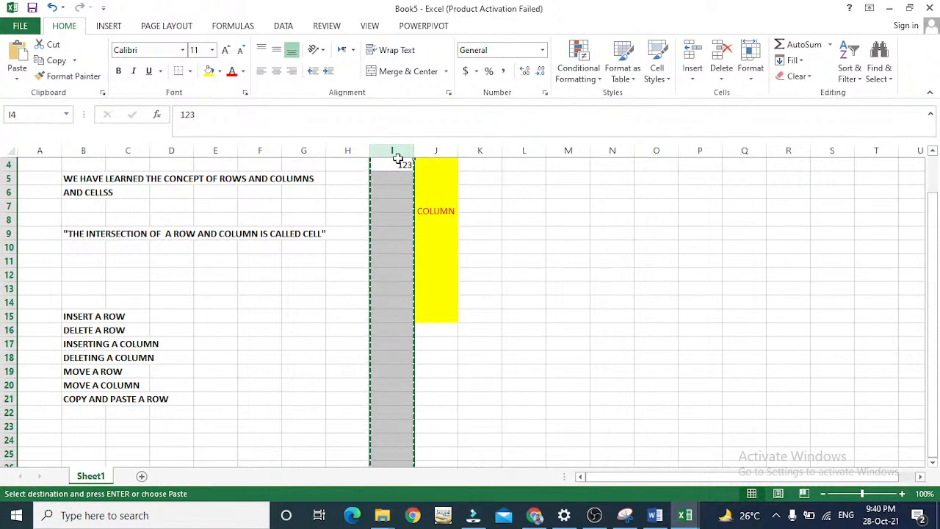
click(525, 170)
scroll(526, 169, up, 1)
key(Right)
key(Left)
key(Up)
key(Up)
key(Up)
key(Left)
key(Left)
key(Left)
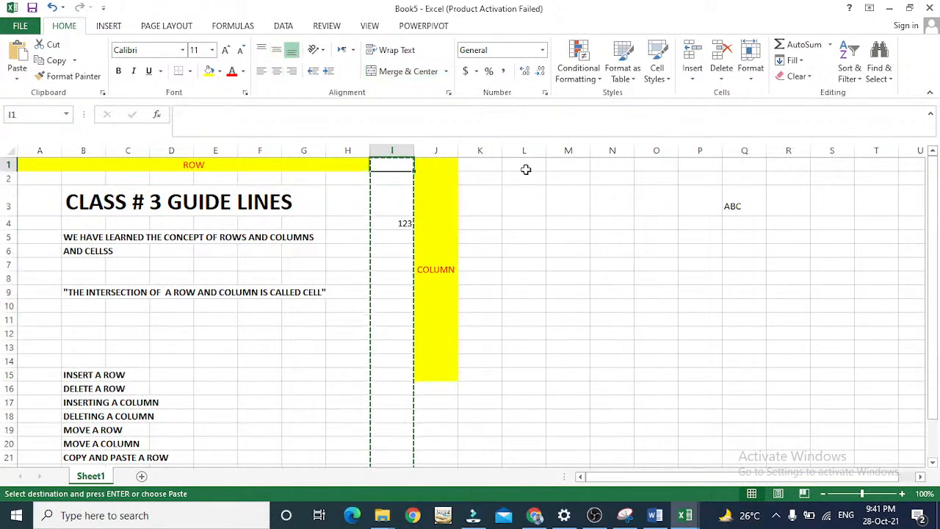
key(Right)
key(Right)
key(Right)
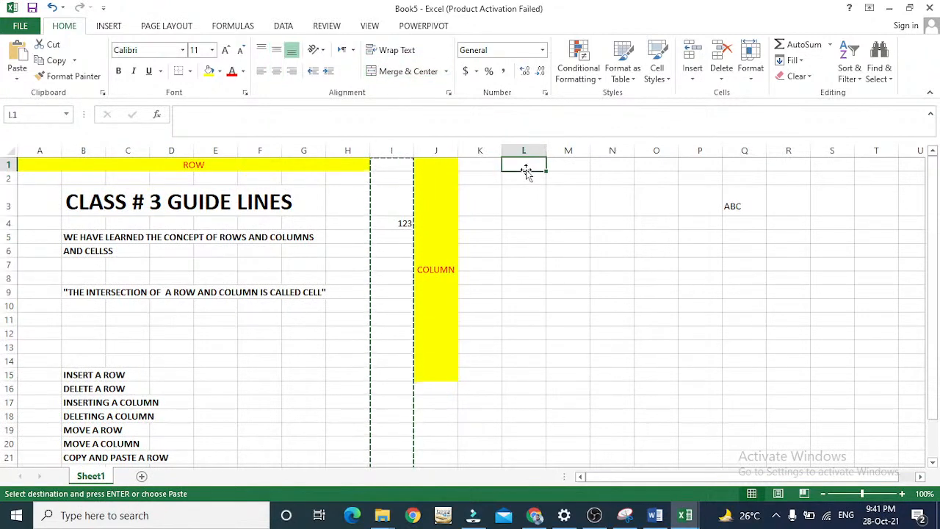
key(Escape)
key(Left)
key(Left)
key(Left)
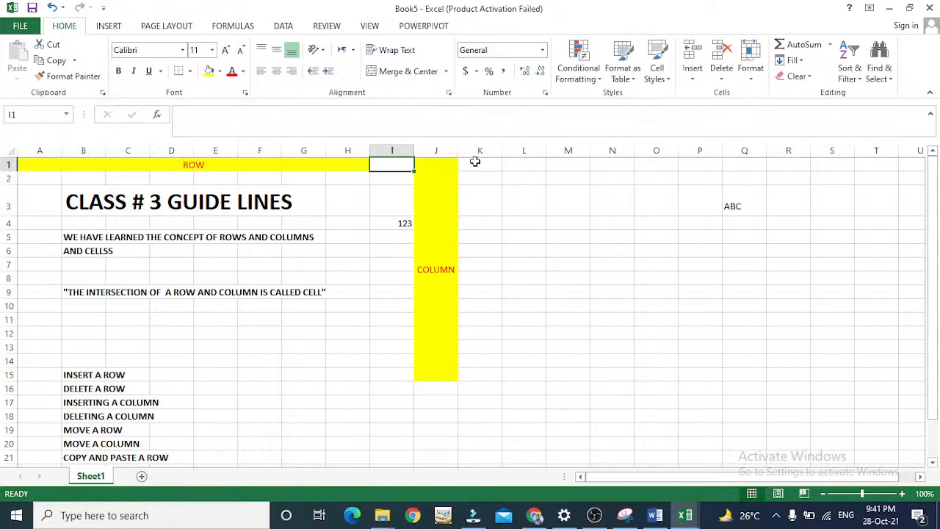
Try to copy the whole of column I, which holds the sample value 123.
click(397, 149)
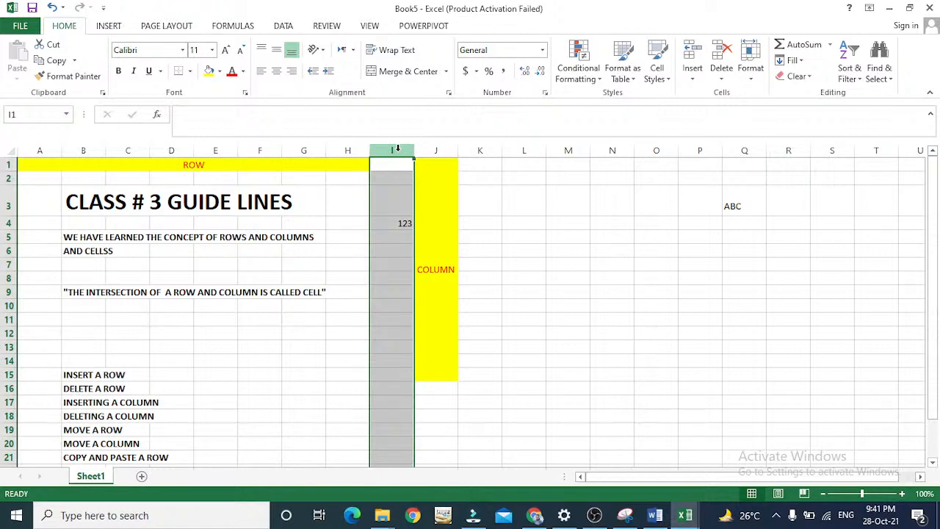
ctrl+click(397, 149)
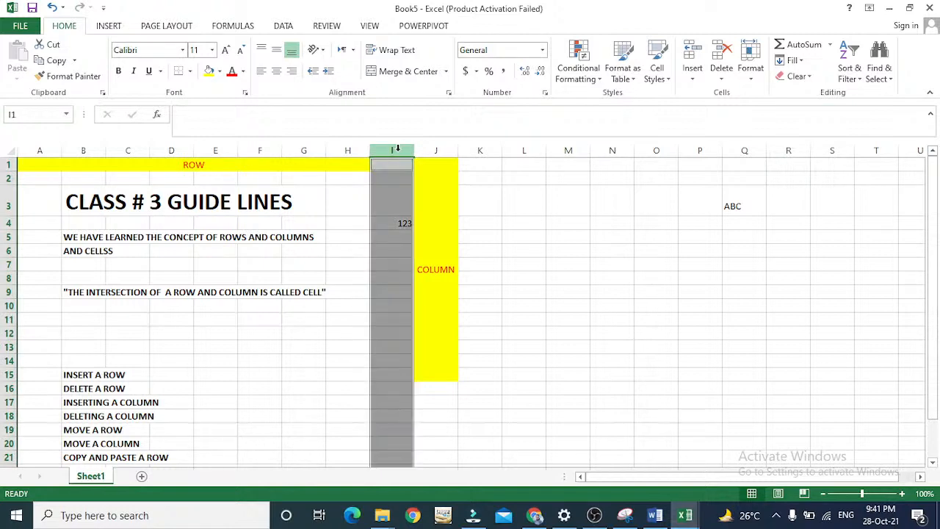
right_click(397, 176)
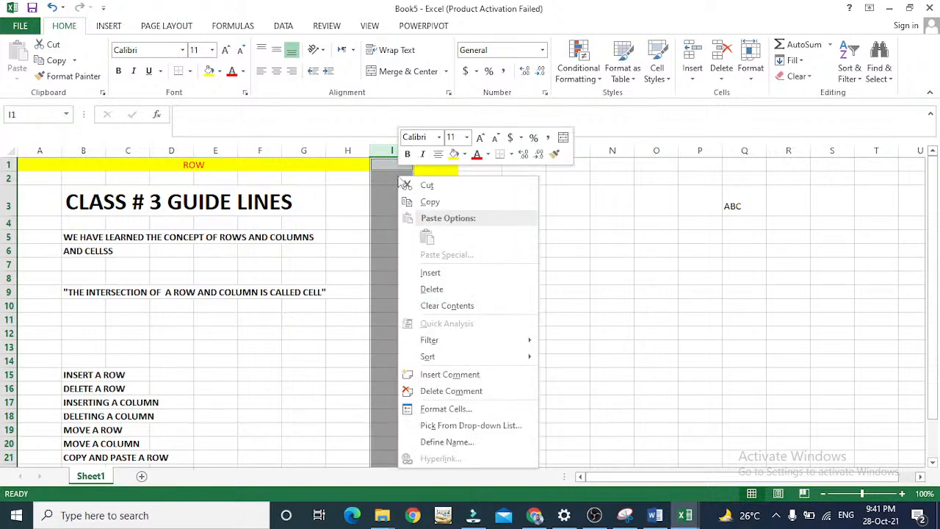
click(459, 201)
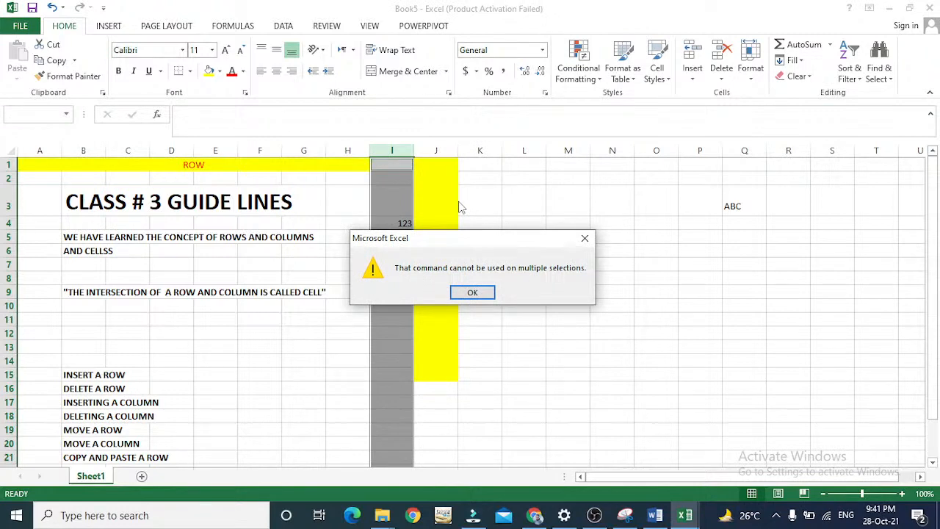
key(Return)
Copy the whole of column I, holding the sample value 123, and paste it into column L.
click(403, 223)
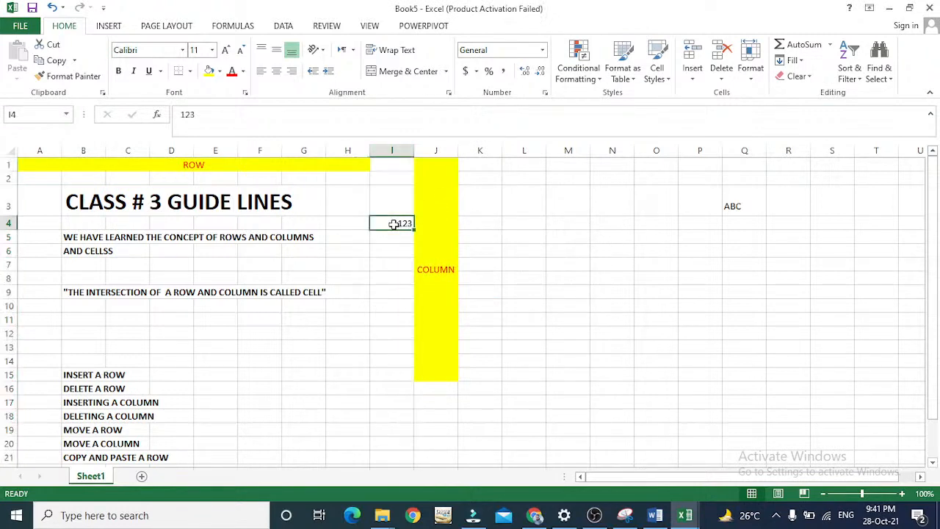
click(392, 149)
right_click(393, 149)
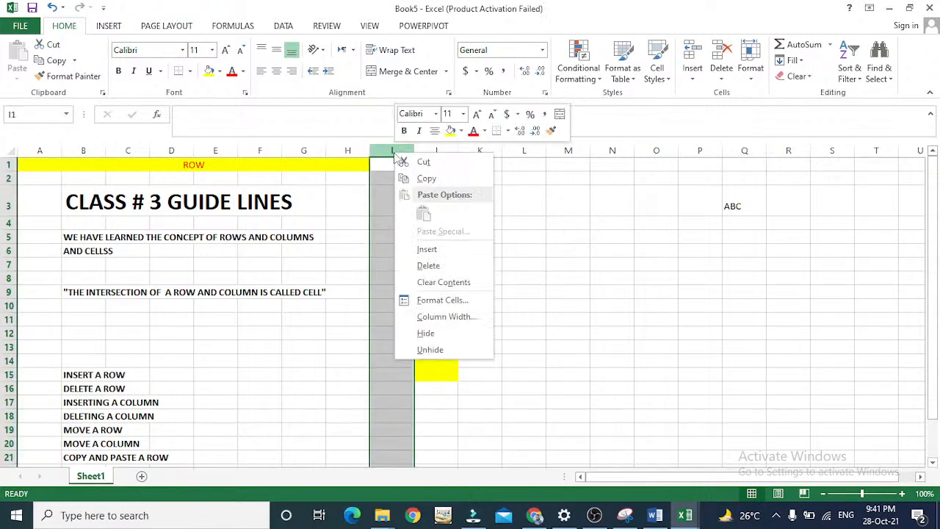
click(433, 185)
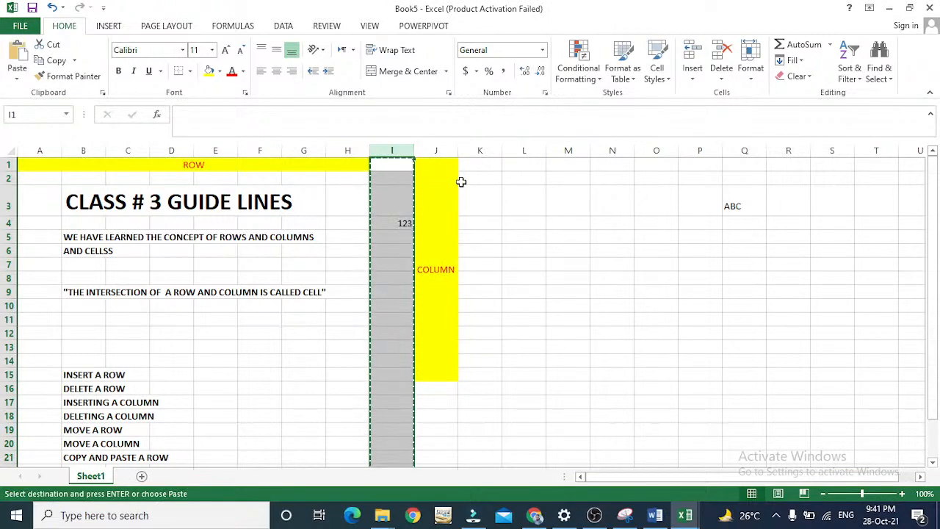
click(517, 168)
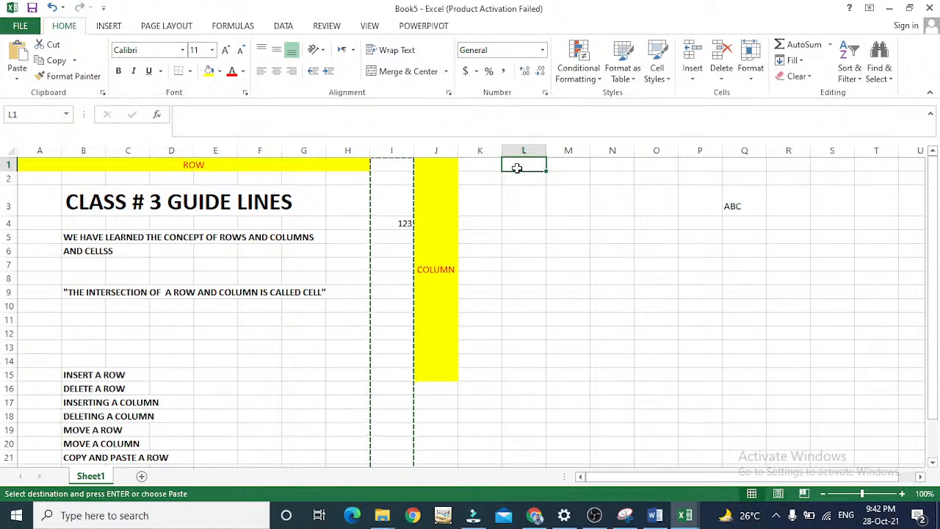
key(Return)
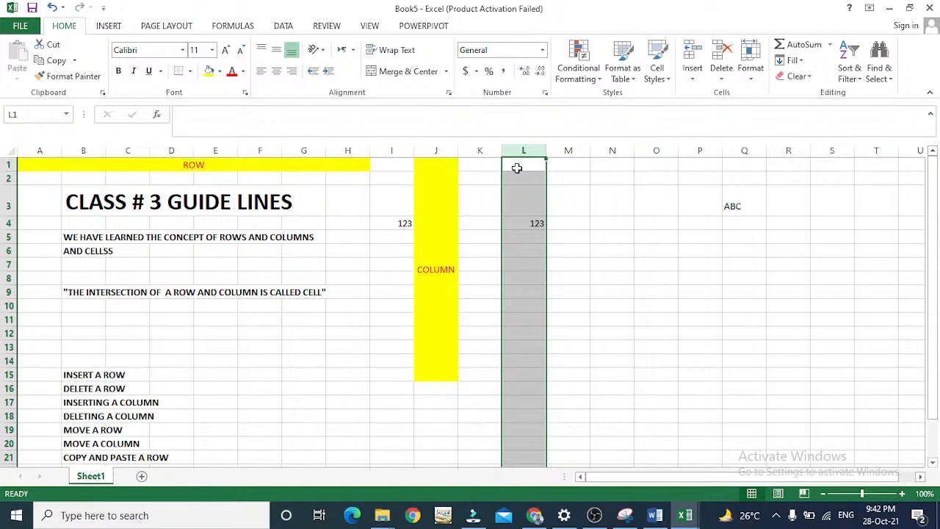
Enter the label "COPY AND PASTE A COLUMN" in cell B22, below "COPY AND PASTE A ROW".
key(Down)
key(Down)
key(Down)
key(Down)
key(Down)
key(Down)
key(Down)
key(Down)
key(Down)
key(Down)
key(Down)
key(Down)
key(Down)
key(Down)
key(Down)
key(Down)
key(Down)
key(Down)
key(Down)
key(Down)
key(Left)
key(Left)
key(Left)
key(Left)
key(Left)
key(Left)
key(Left)
key(Left)
key(Left)
key(Left)
key(Up)
key(Up)
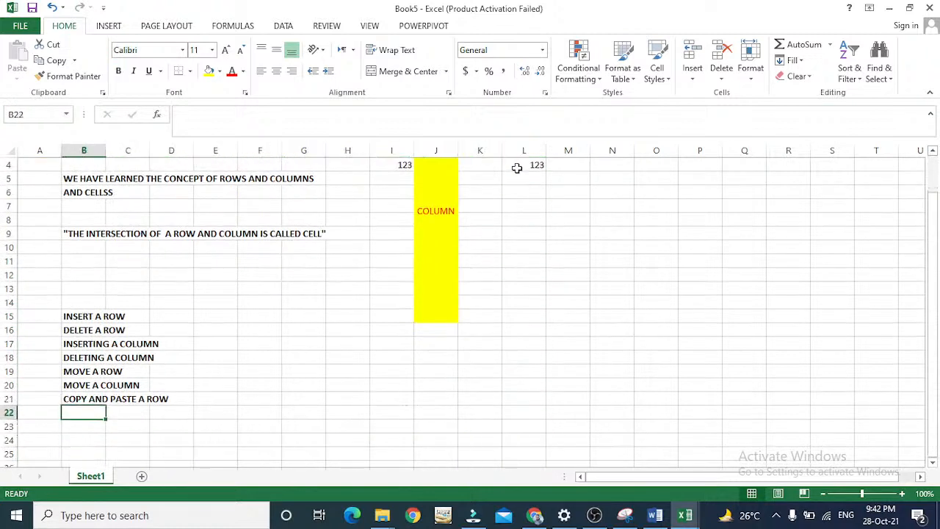
text(COPY)
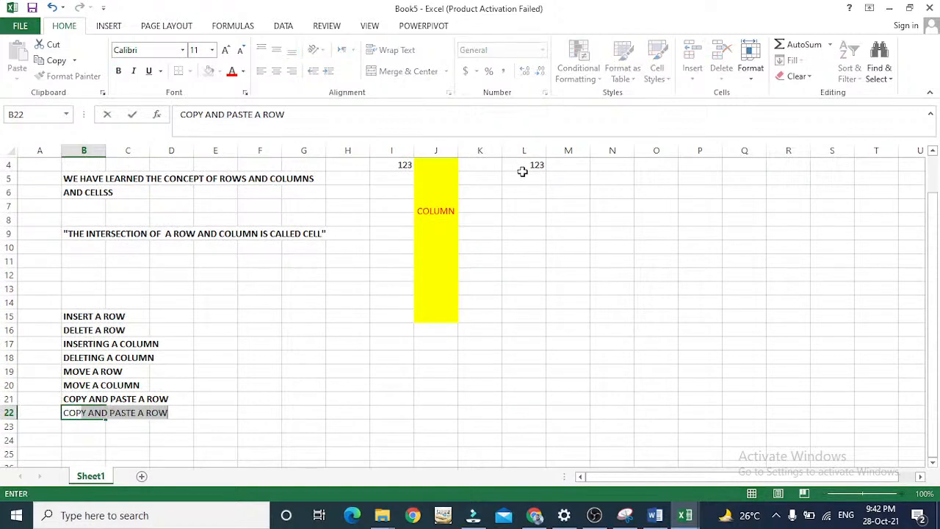
key(BackSpace)
text(AND PASTE)
key(shift+Right)
key(shift+Right)
key(shift+Right)
text(COLUMN)
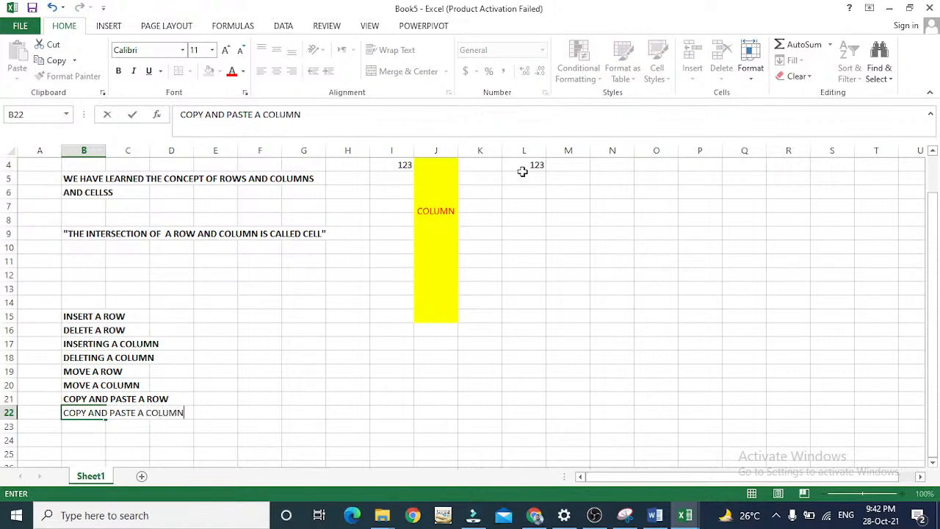
key(Return)
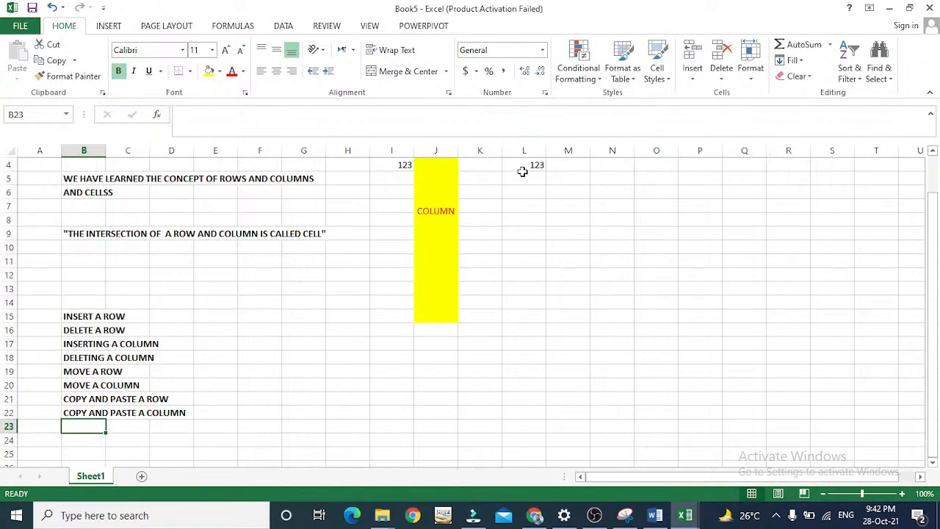
Review the list of row and column operations in column B and the guideline headings at the start of the sheet.
key(Up)
key(Up)
key(Up)
key(Up)
key(Up)
key(Up)
key(Up)
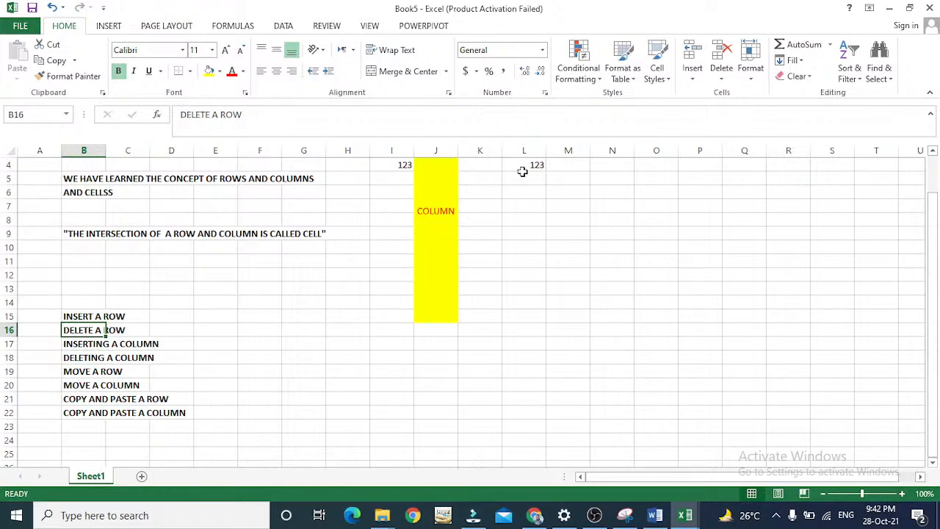
key(Up)
key(Up)
key(Up)
key(Up)
key(Up)
key(Up)
key(Up)
key(Up)
key(Up)
key(Up)
key(Up)
key(ctrl+Home)
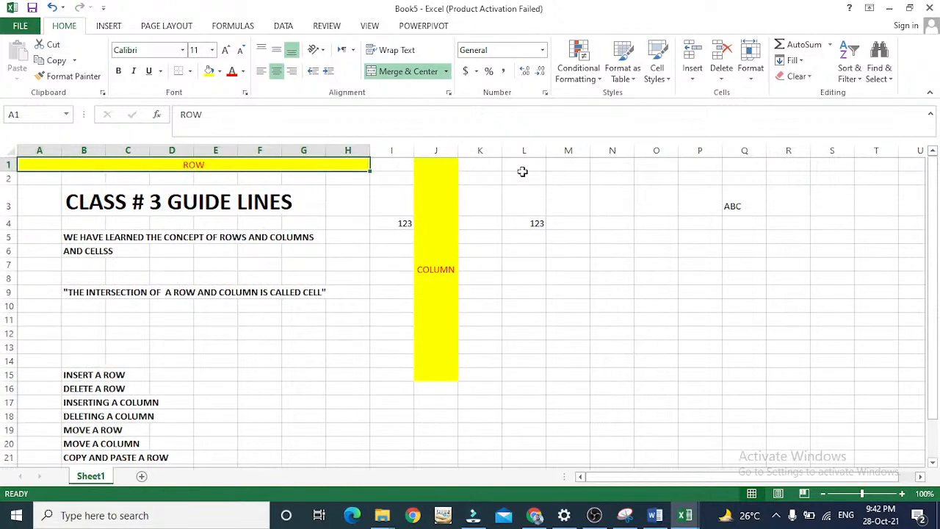
key(Down)
key(Down)
key(Down)
key(Down)
key(Down)
key(Down)
key(Down)
key(Down)
key(Down)
key(Down)
key(Down)
key(Down)
key(Down)
key(Down)
key(Down)
key(Down)
key(Down)
key(Down)
key(Down)
key(Down)
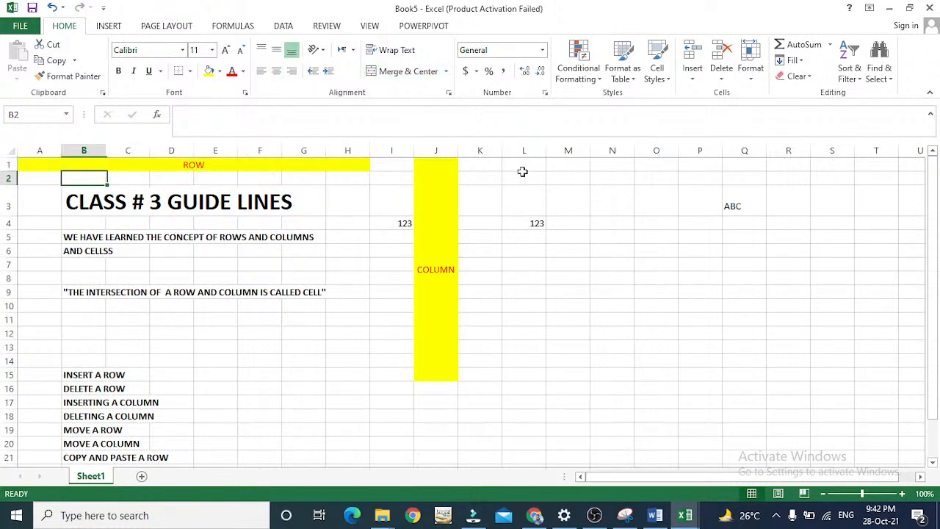
key(Up)
key(Up)
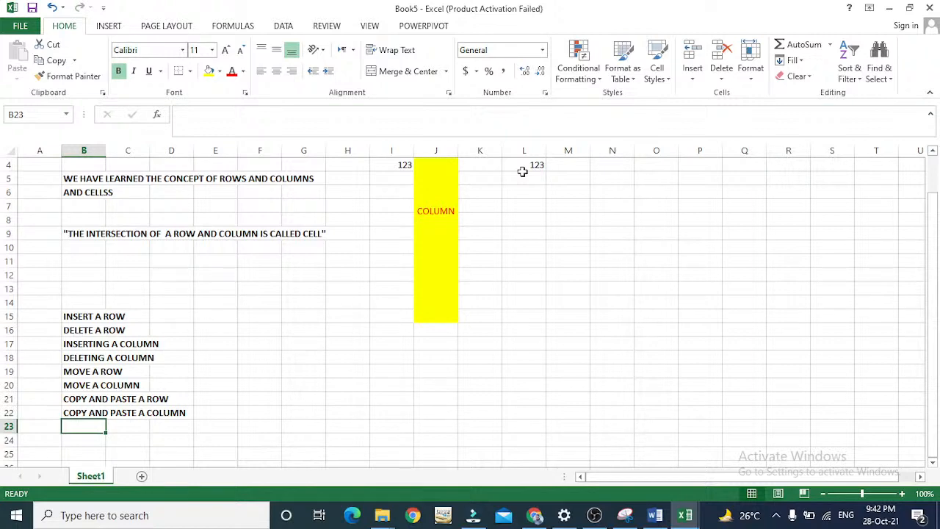
Look over the yellow merged COLUMN block in column J and the sample values in the columns beside it.
key(Right)
key(Right)
key(Right)
key(Right)
key(Right)
key(Right)
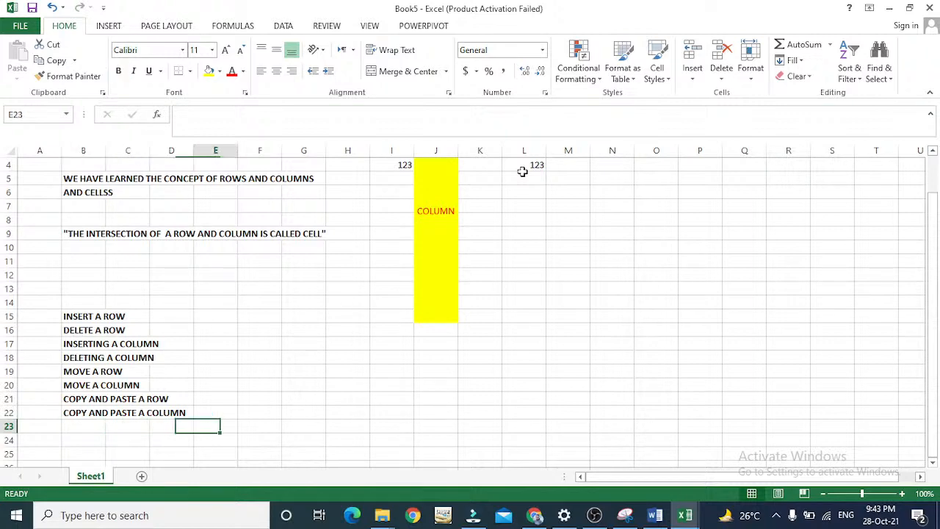
key(Right)
key(Right)
key(Right)
key(Up)
key(Up)
key(Up)
key(Up)
key(Up)
key(Up)
key(Up)
key(Up)
key(Up)
key(Up)
key(Up)
key(Up)
key(Up)
key(Up)
key(Up)
key(Up)
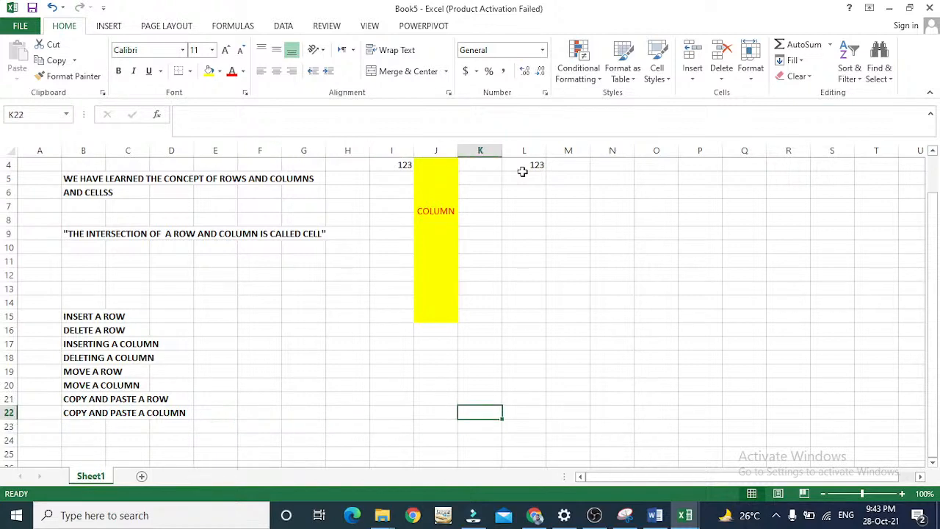
key(Down)
key(Left)
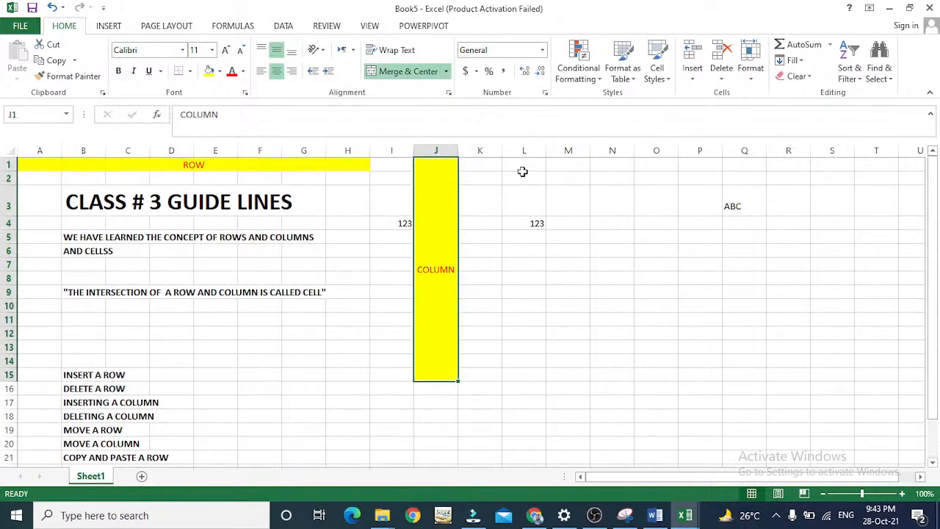
Go back over the list of row and column operations in column B, ending in the blank cell B24 below it.
key(Down)
key(Down)
key(Down)
key(Left)
key(Left)
key(Left)
key(Left)
key(Left)
key(Left)
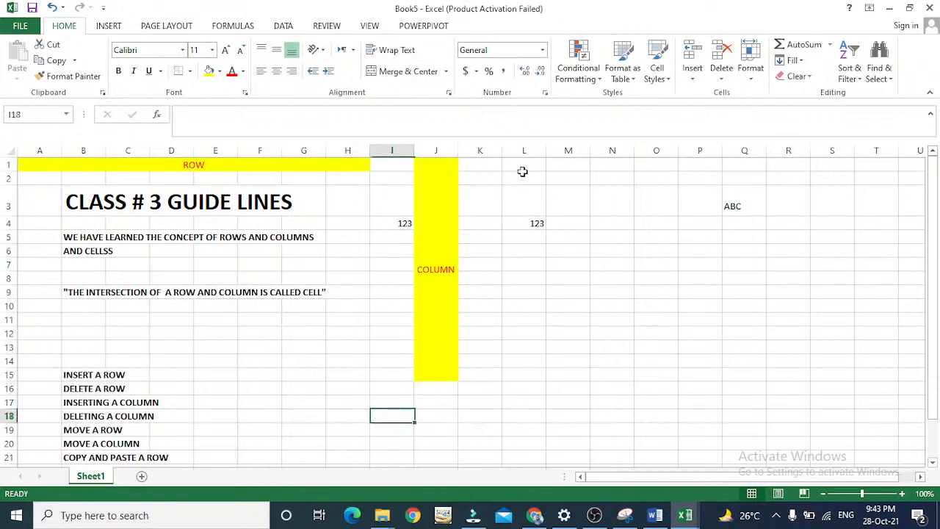
key(Left)
key(Left)
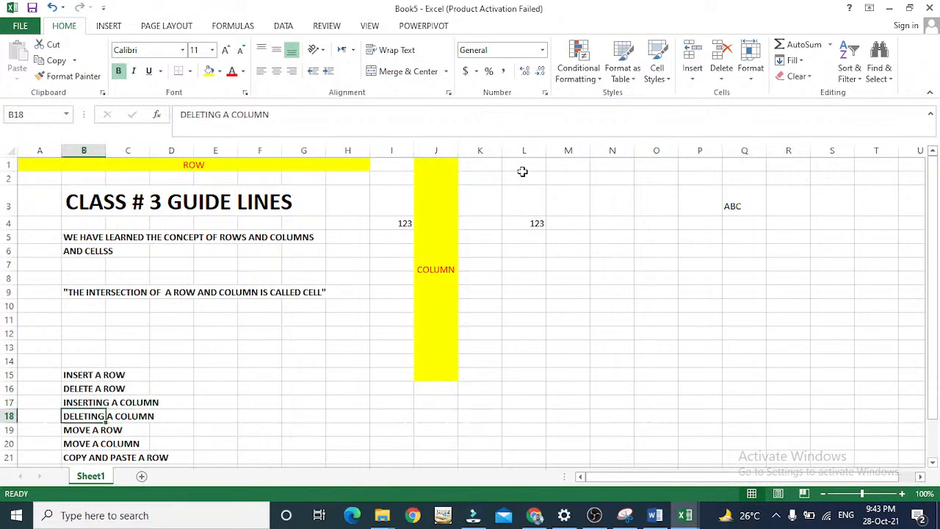
key(Down)
key(Down)
key(Down)
key(Down)
key(Down)
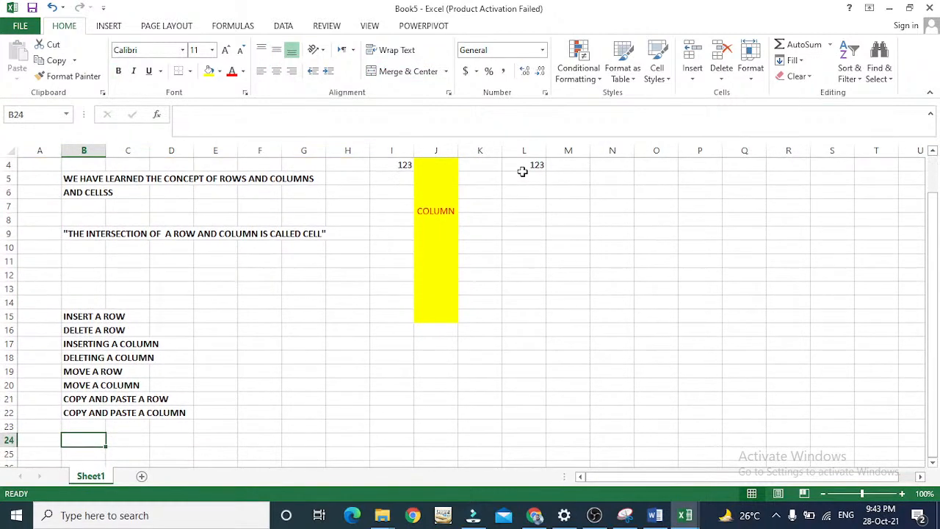
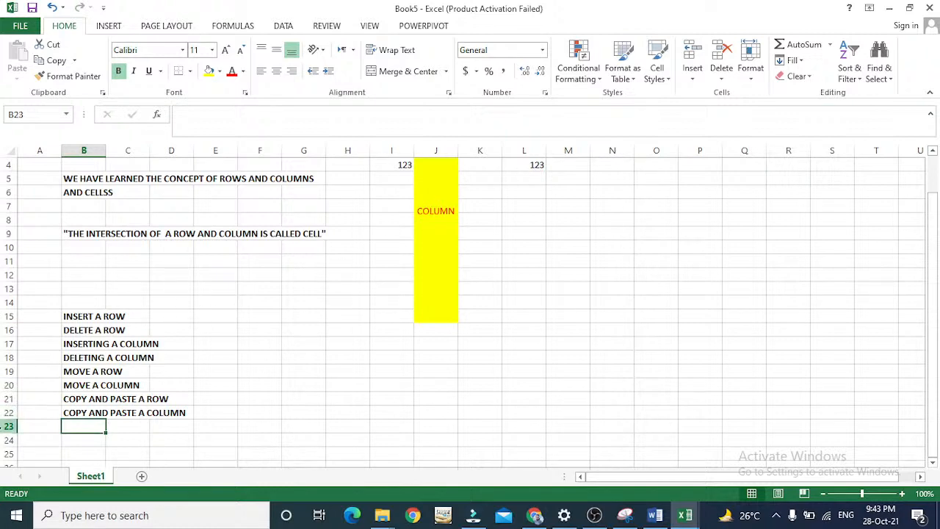
Hide blank row 23 below the list of operations and bring it back into view.
click(10, 425)
right_click(9, 427)
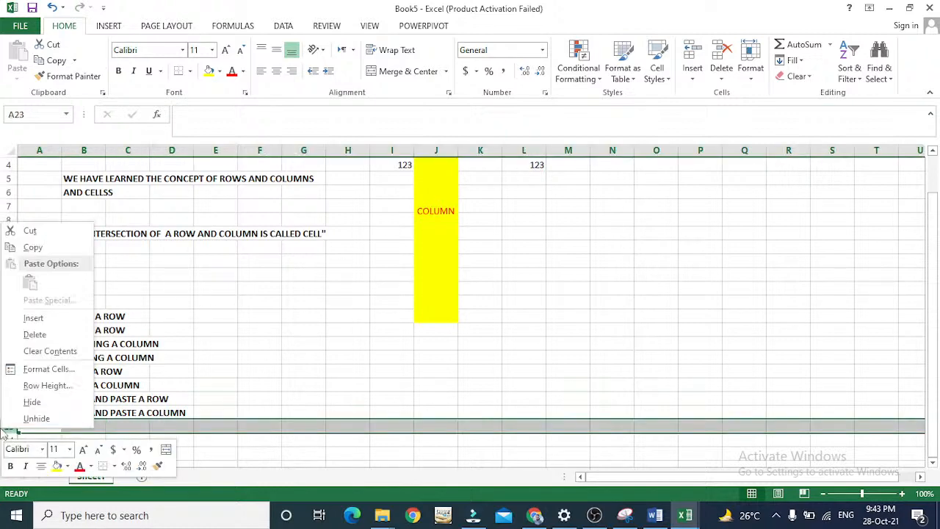
key(Escape)
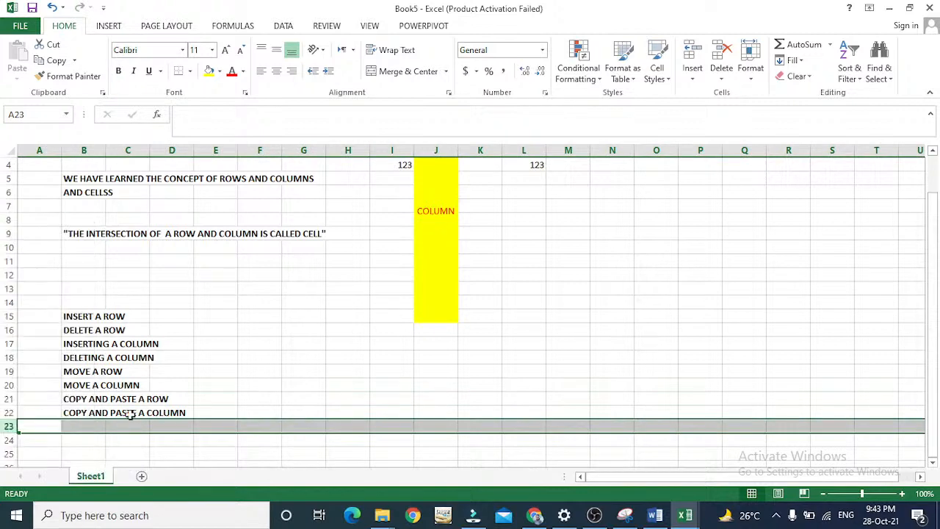
right_click(5, 430)
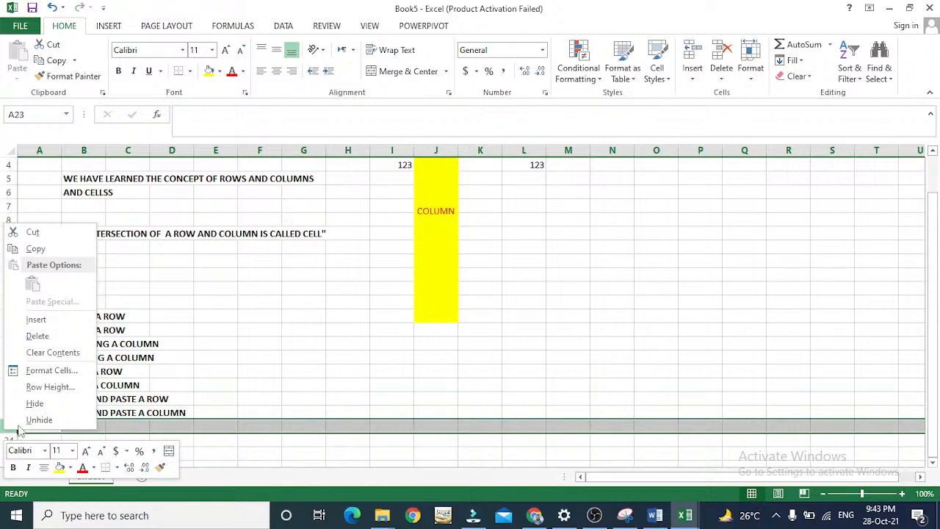
click(34, 403)
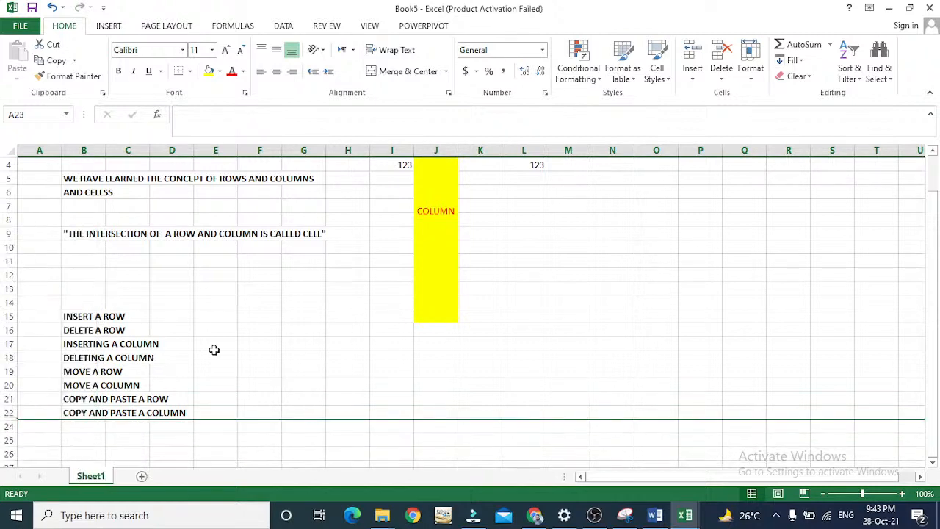
double_click(9, 420)
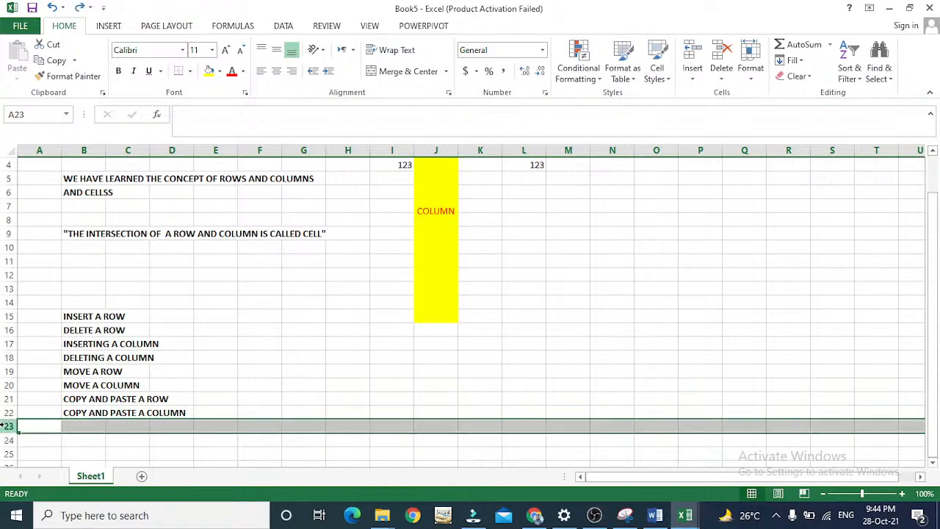
right_click(6, 428)
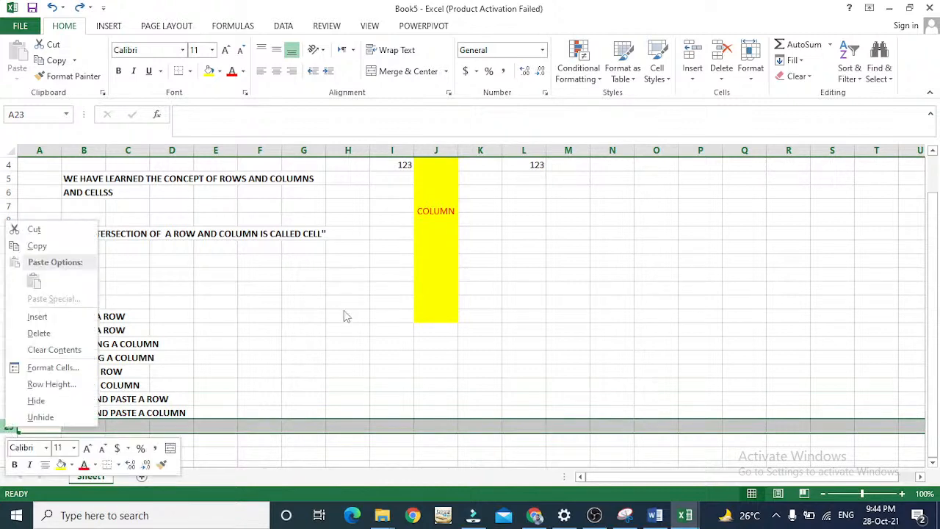
key(Escape)
Enter the label "HIDE A ROW" in cell B23, below "COPY AND PASTE A COLUMN".
key(Down)
key(Down)
key(Down)
key(Down)
key(Down)
key(Down)
key(Down)
key(Down)
key(Down)
key(Down)
key(Up)
key(Up)
key(Up)
key(Up)
key(Up)
key(Up)
key(Up)
key(Up)
key(Up)
key(Up)
key(Right)
text(HIDE A ROW)
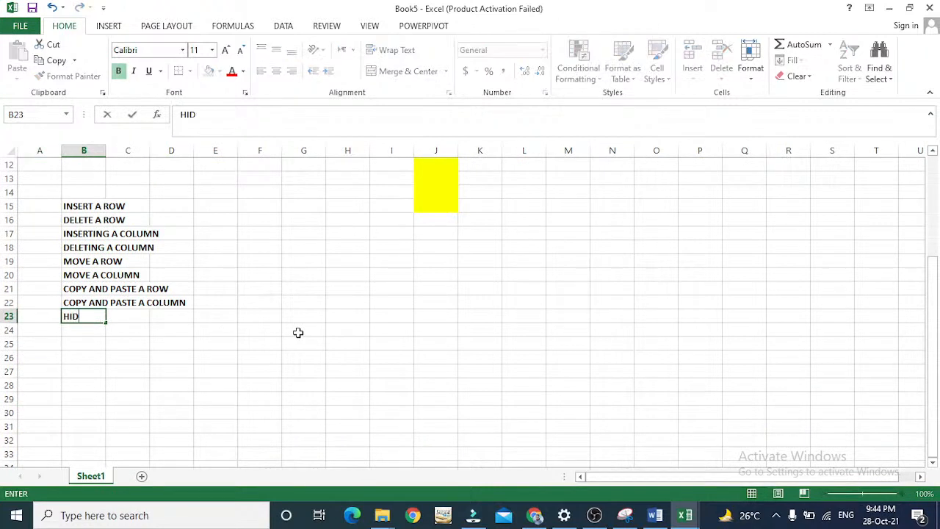
key(BackSpace)
key(BackSpace)
key(BackSpace)
text(ROW)
key(Return)
key(Down)
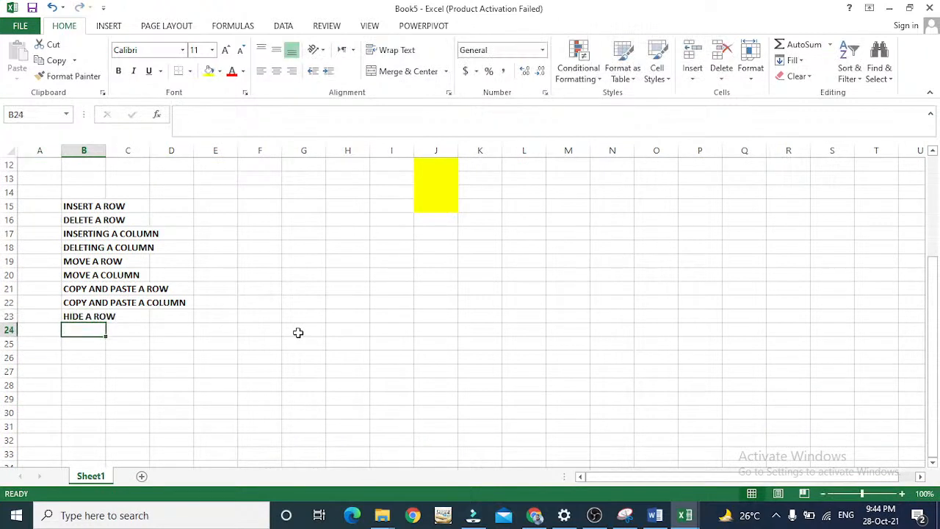
Hide blank row 24 below the "HIDE A ROW" label.
click(10, 330)
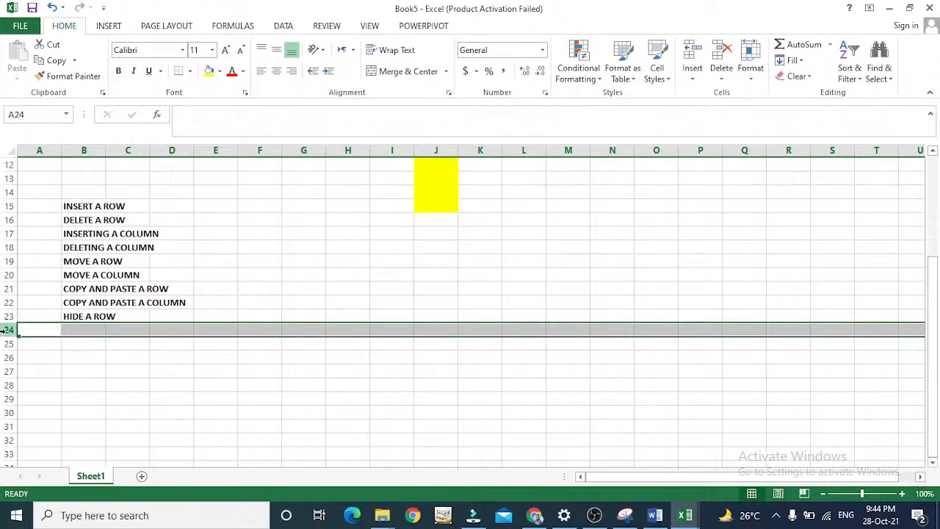
right_click(7, 331)
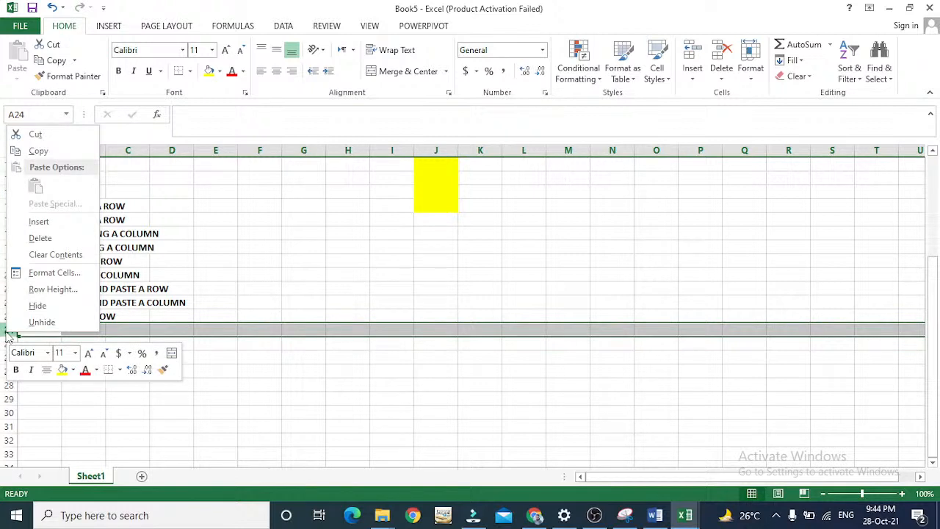
click(4, 331)
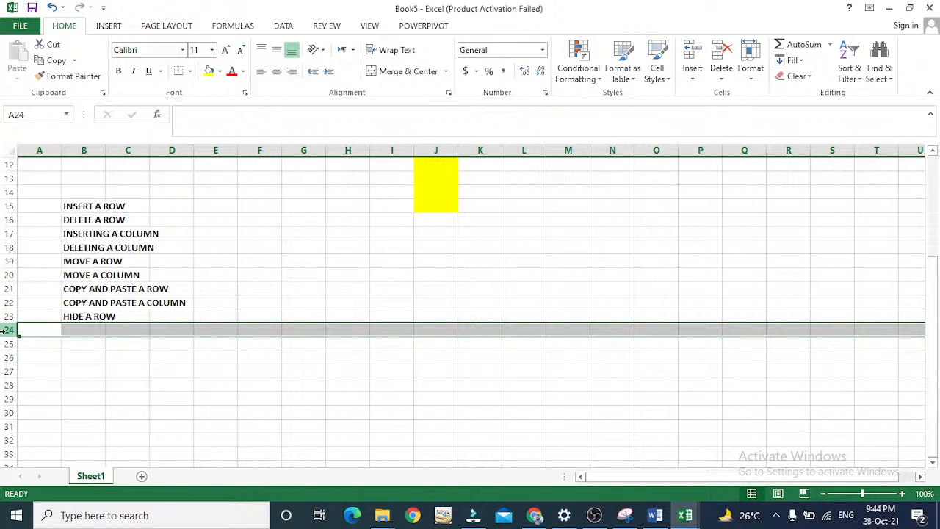
right_click(5, 331)
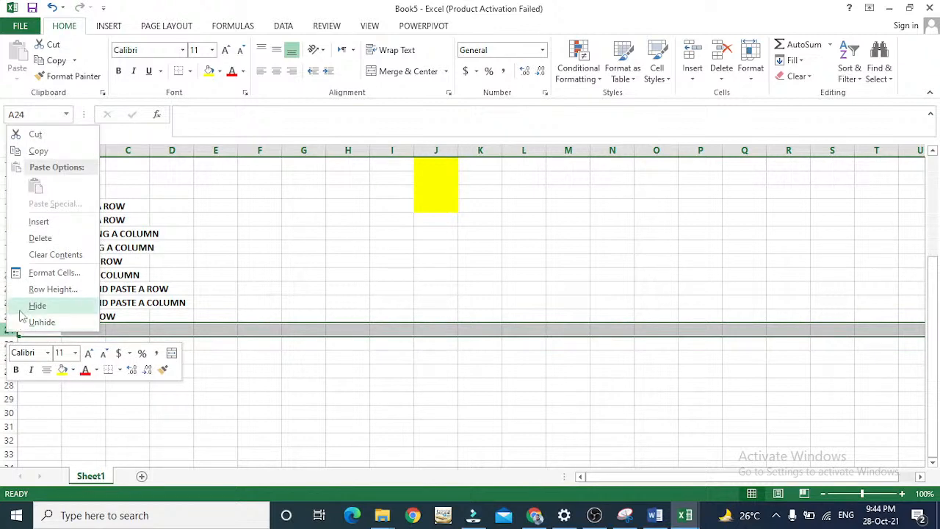
click(19, 306)
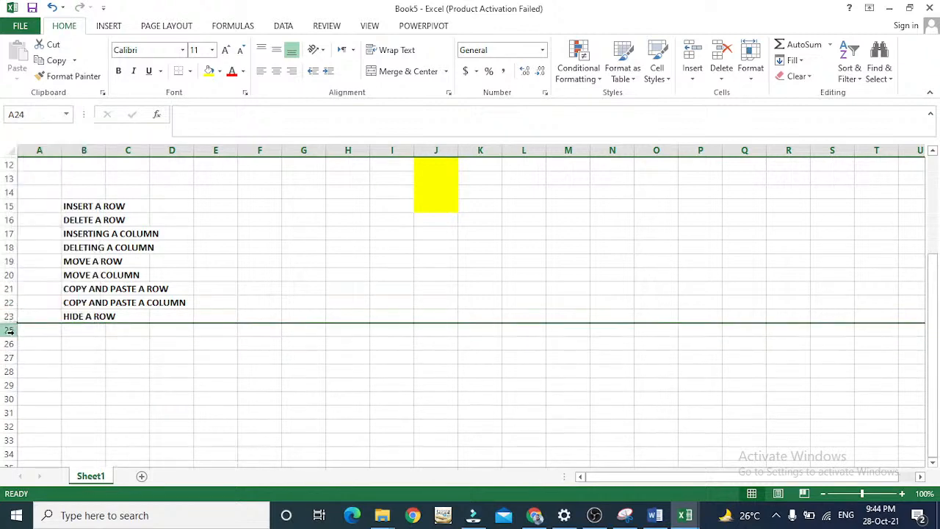
key(Down)
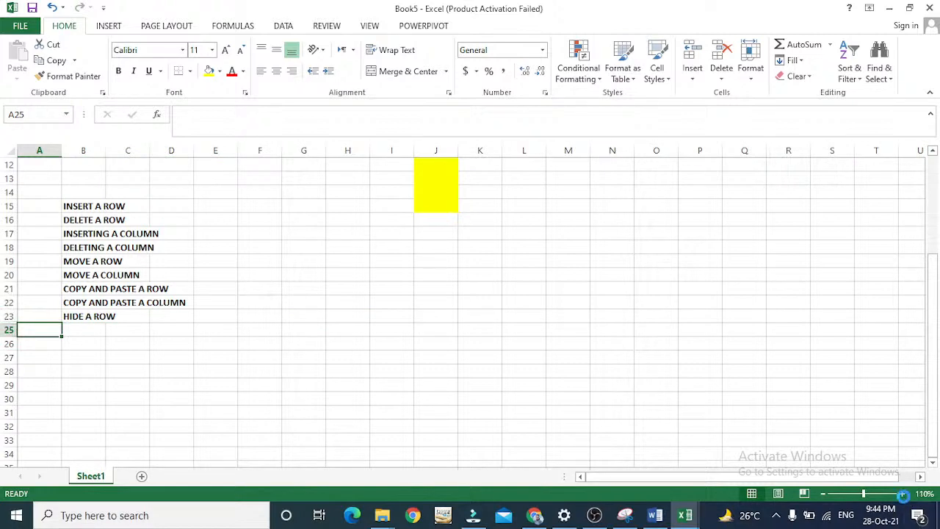
Reveal hidden row 24 by pulling out its boundary between rows 23 and 25, with the sheet zoomed to 110%.
click(901, 494)
key(Down)
key(Down)
key(Up)
key(Up)
key(Up)
key(Down)
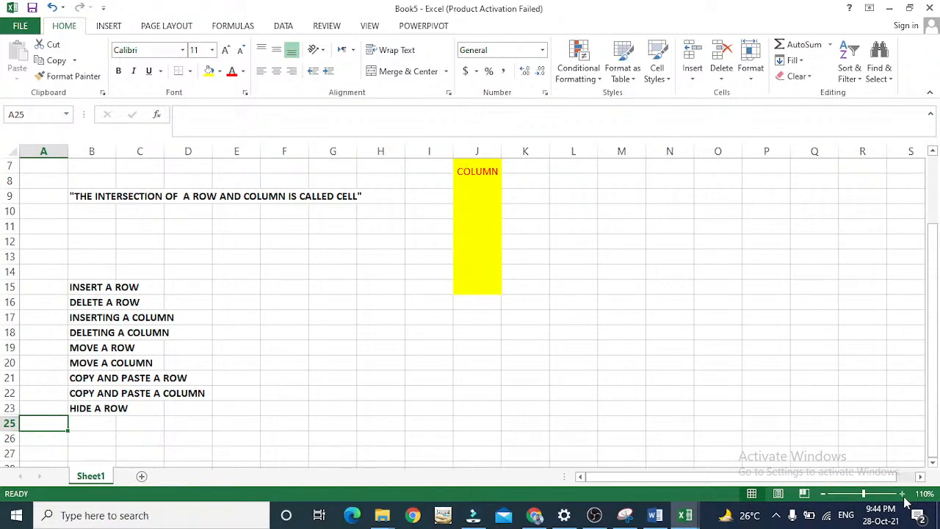
click(10, 413)
right_click(11, 414)
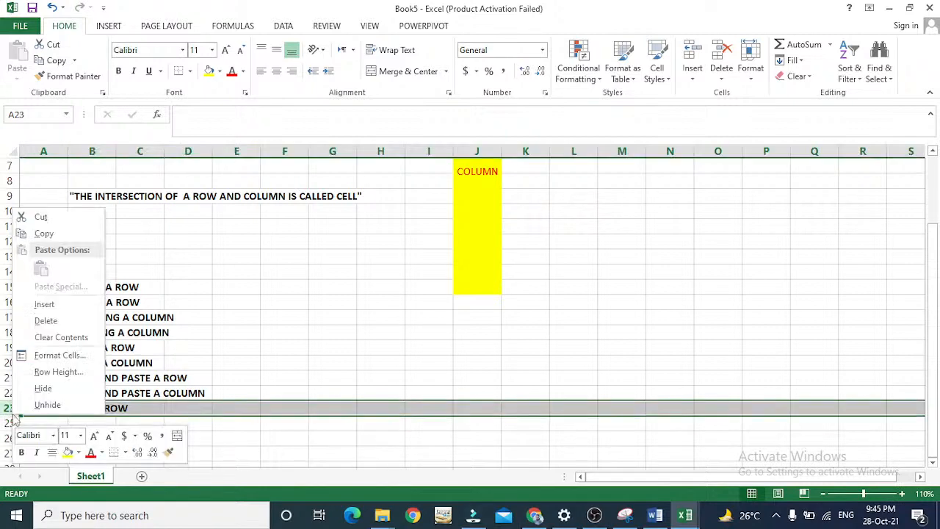
click(11, 408)
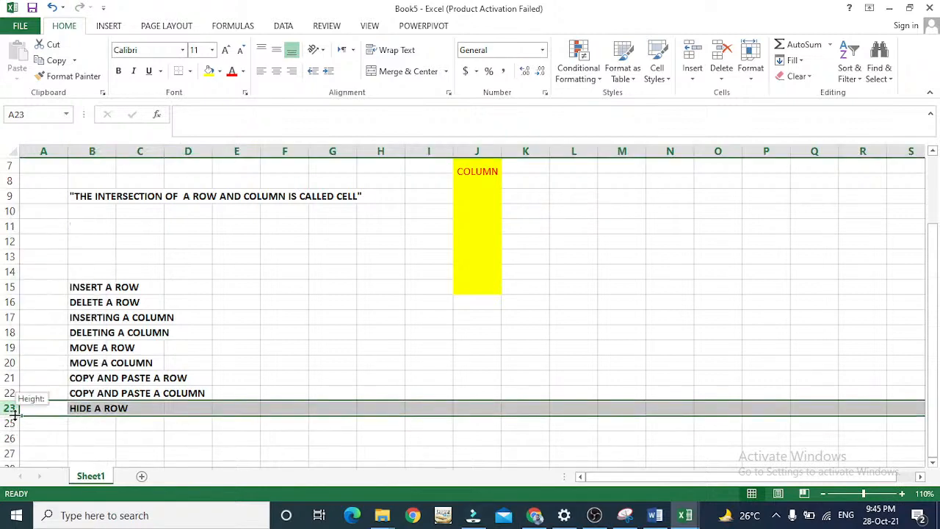
click(11, 423)
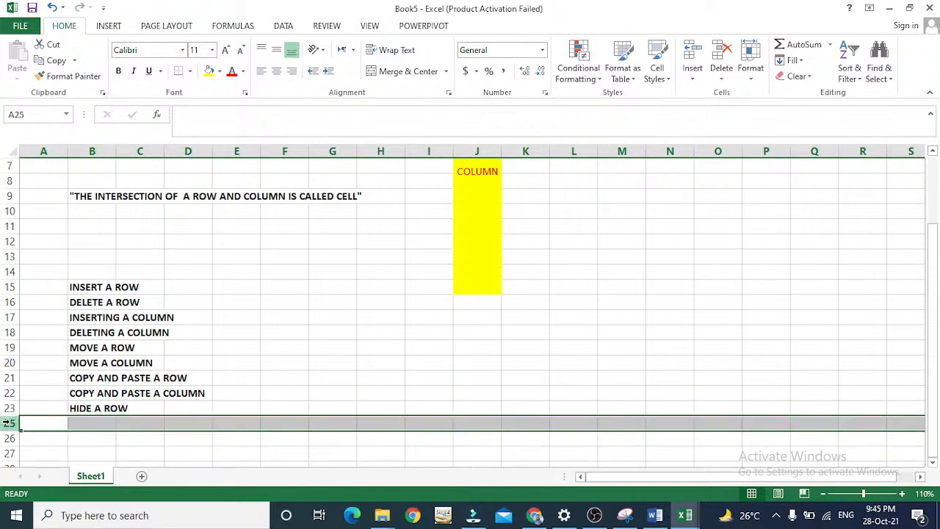
right_click(10, 424)
click(22, 413)
drag(9, 415, 9, 425)
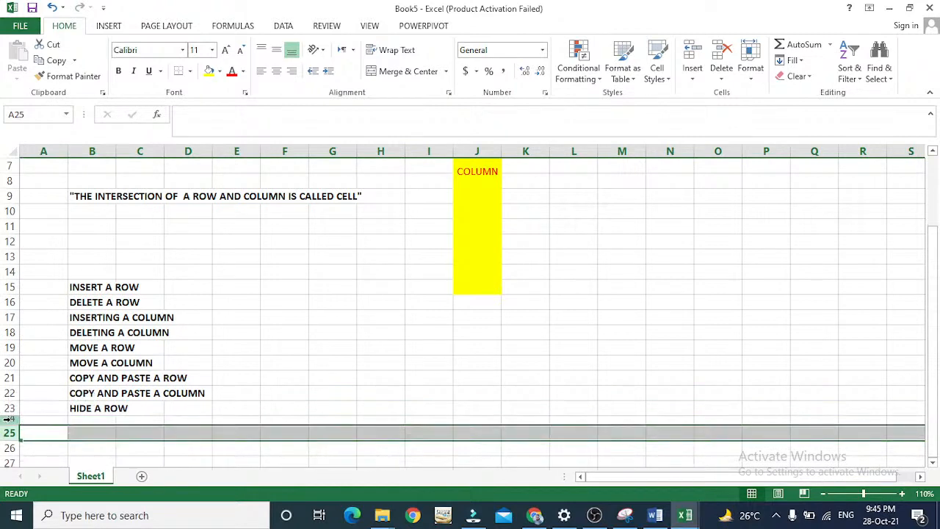
Restore row 24 to full height by auto-fitting it.
click(9, 420)
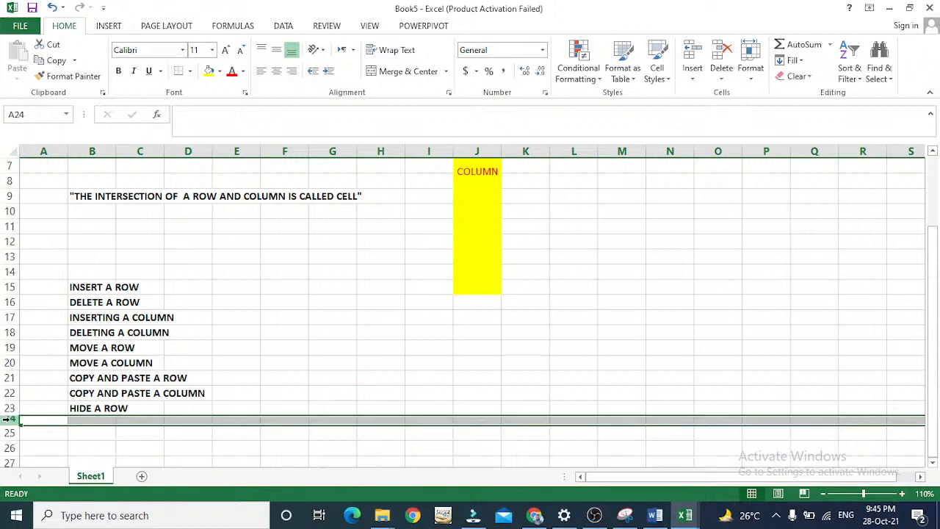
right_click(11, 421)
click(45, 410)
double_click(13, 425)
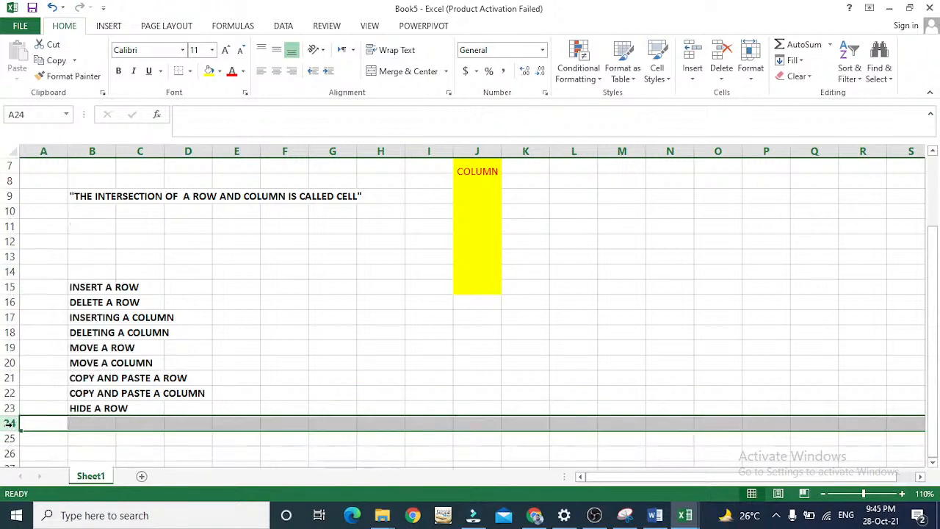
Enter the label "UNHIDE A ROW" in cell B24, below "HIDE A ROW".
click(89, 418)
text(U)
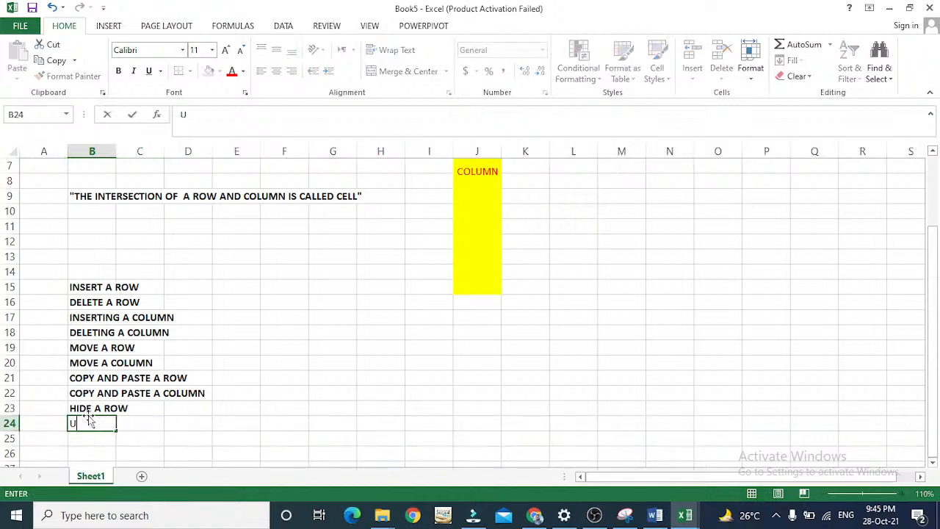
text(NHIDE A ROW)
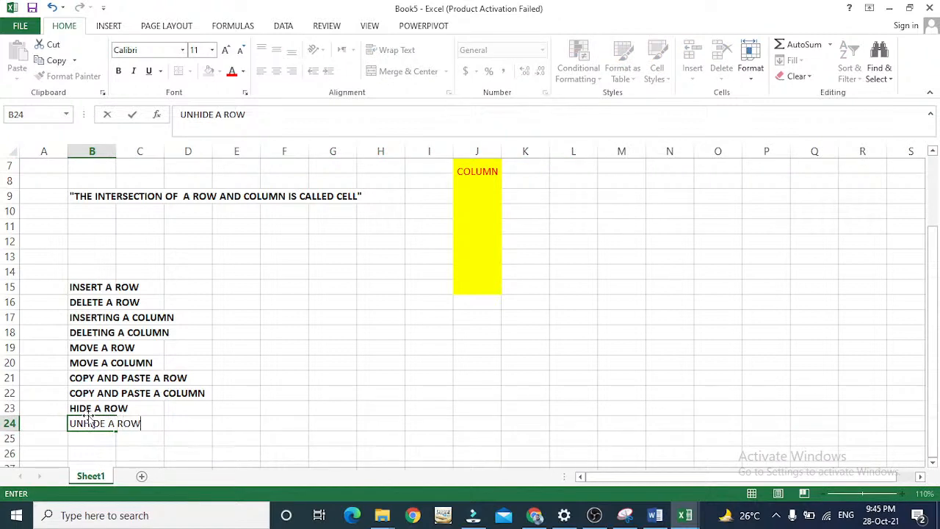
key(Return)
click(88, 417)
key(Return)
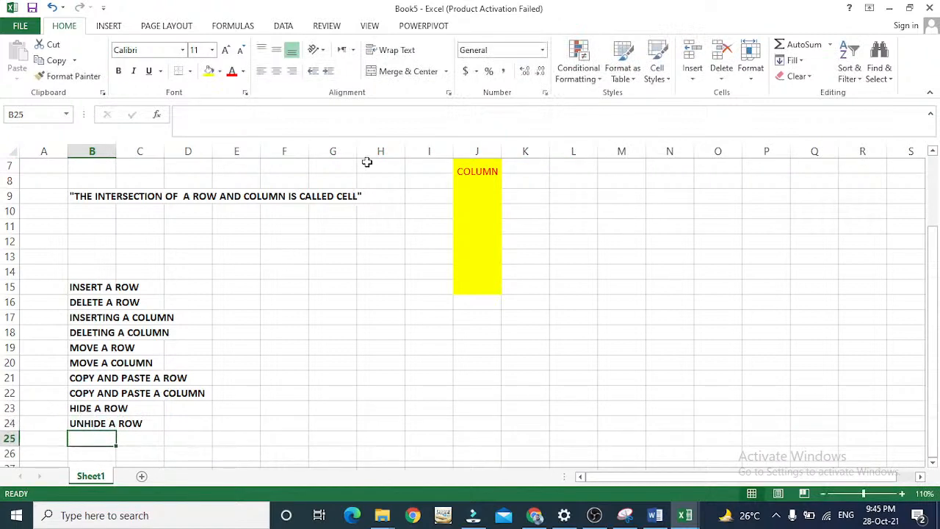
click(378, 152)
drag(384, 149, 384, 147)
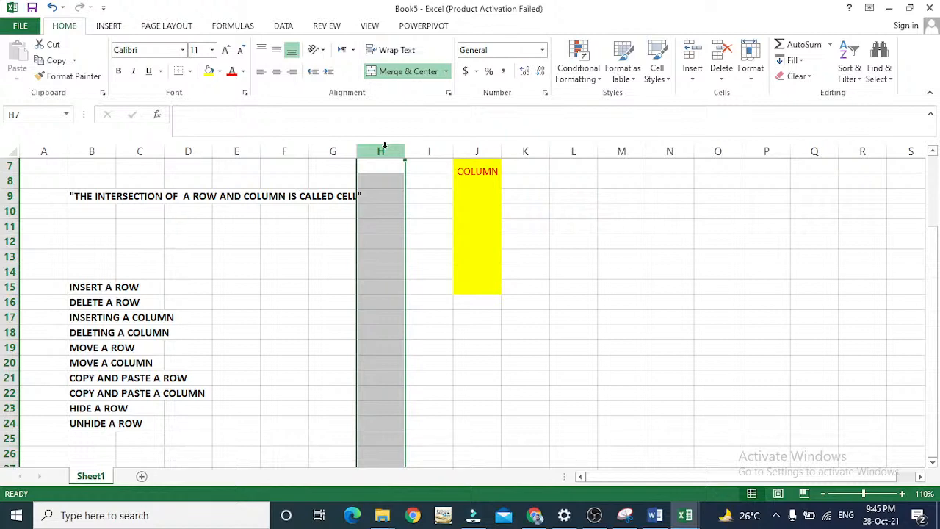
key(ctrl+Home)
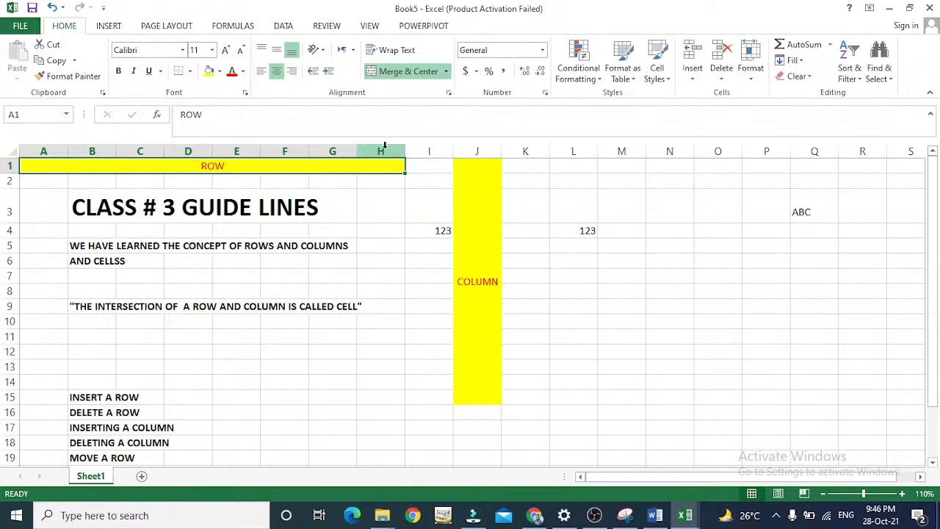
click(426, 150)
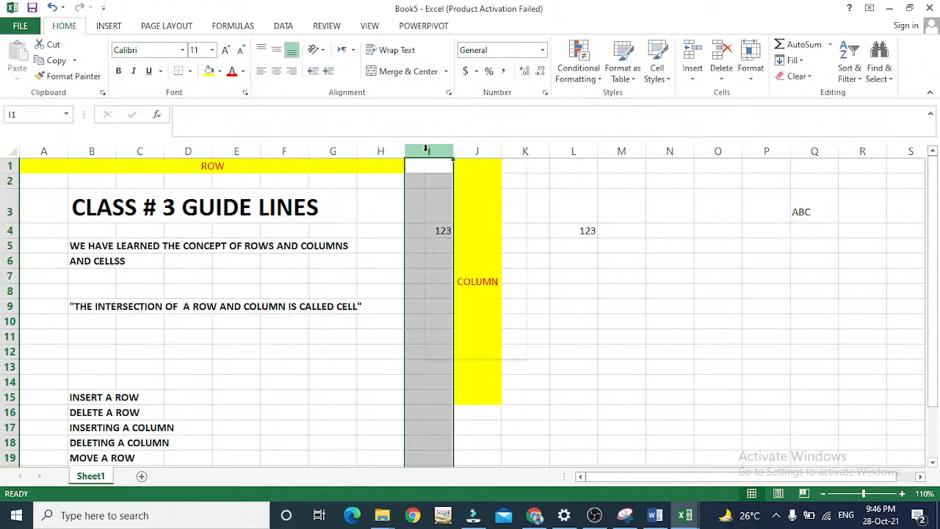
right_click(426, 150)
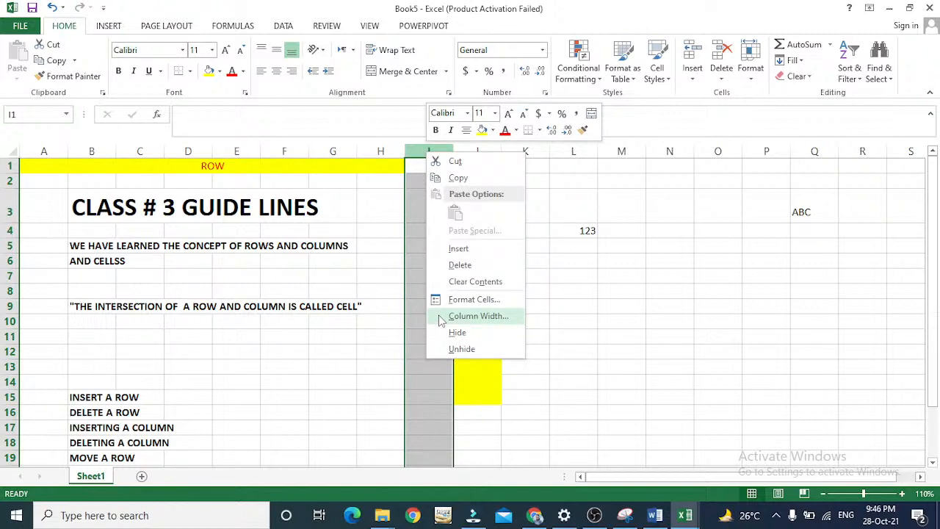
click(409, 155)
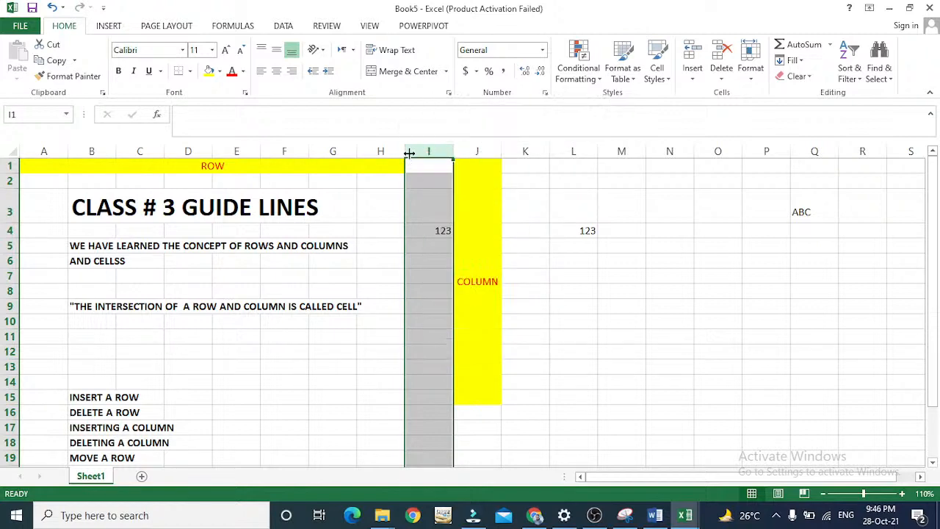
right_click(409, 152)
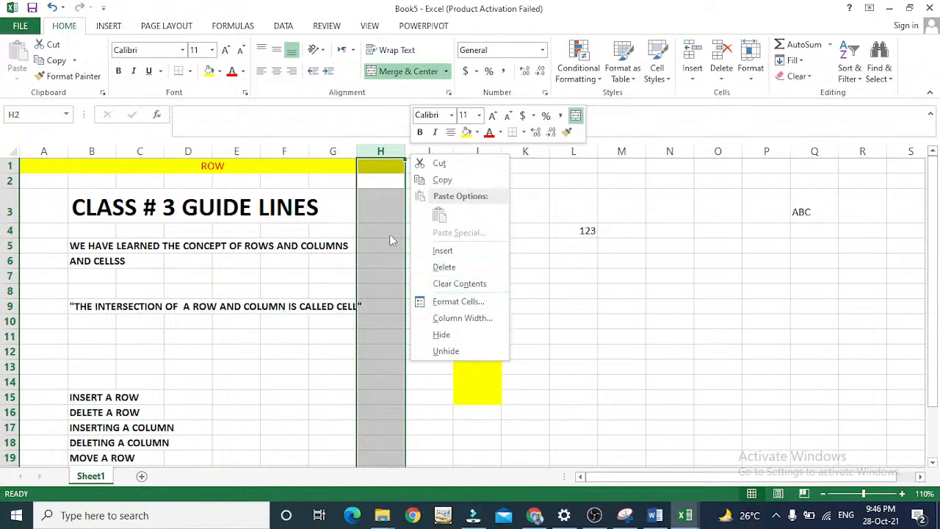
key(Escape)
Hide column I beside the yellow COLUMN block and unhide it again.
click(431, 152)
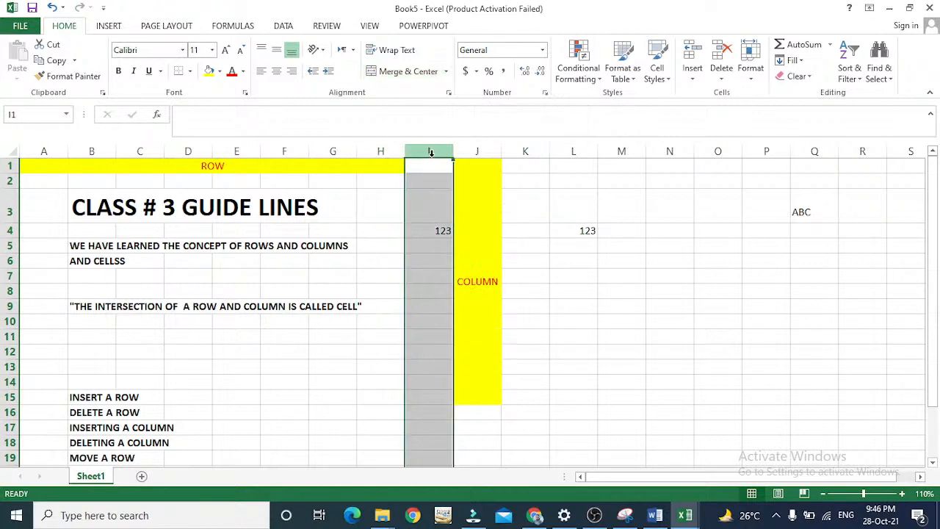
right_click(431, 152)
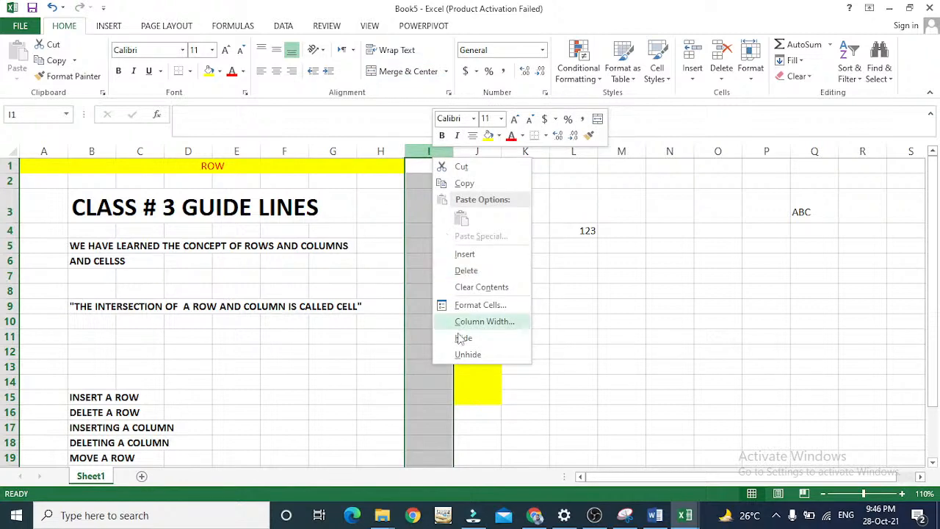
click(463, 339)
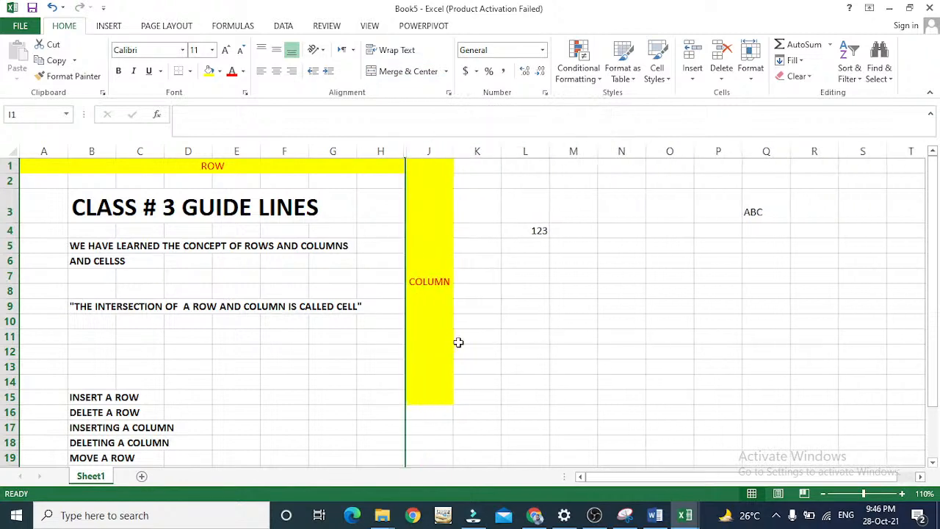
right_click(406, 153)
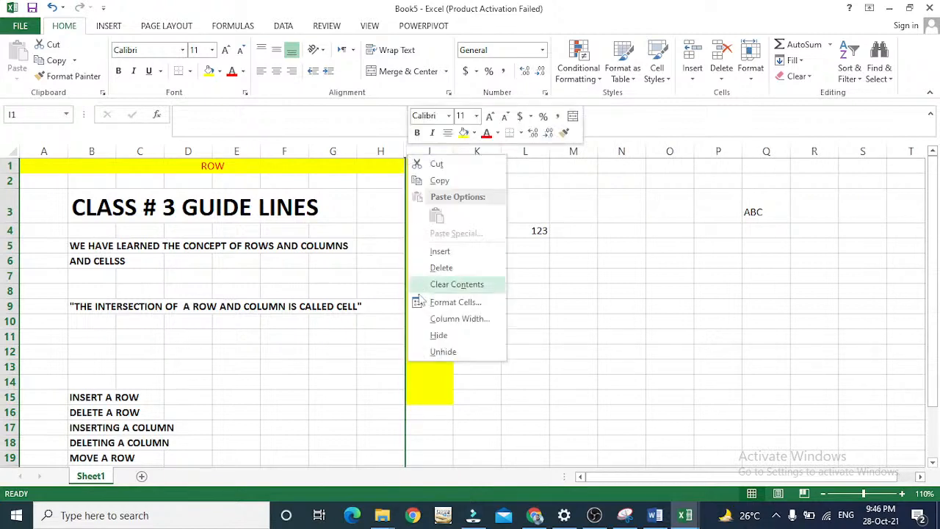
click(441, 352)
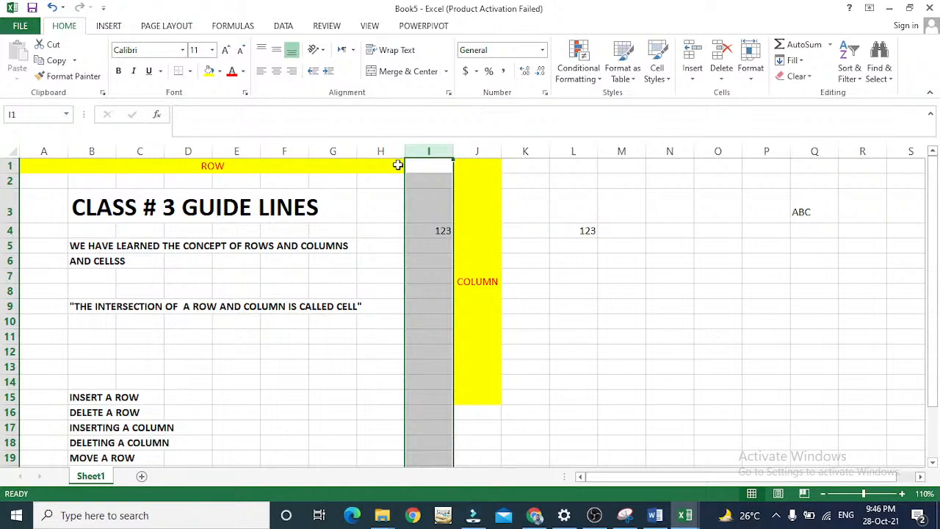
Enter the label "HIDE A COLUMN" in cell B25, below "UNHIDE A ROW".
key(Left)
key(Down)
key(Down)
key(Down)
key(Down)
key(Down)
key(Down)
key(Down)
key(Down)
key(Down)
key(Down)
key(Down)
key(Down)
key(Down)
key(Down)
key(Down)
key(Down)
key(Down)
key(Down)
key(Down)
key(Down)
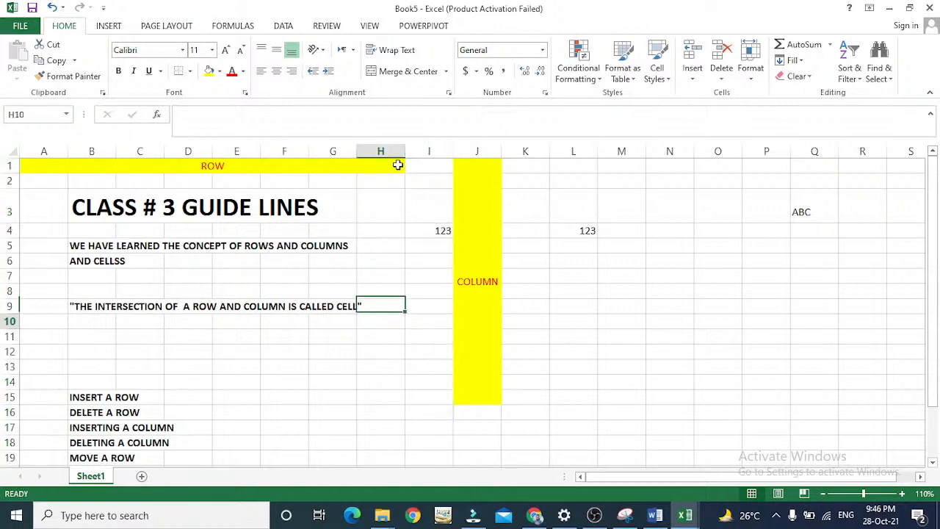
key(Left)
key(Left)
key(Left)
key(Left)
key(Left)
key(Left)
key(Up)
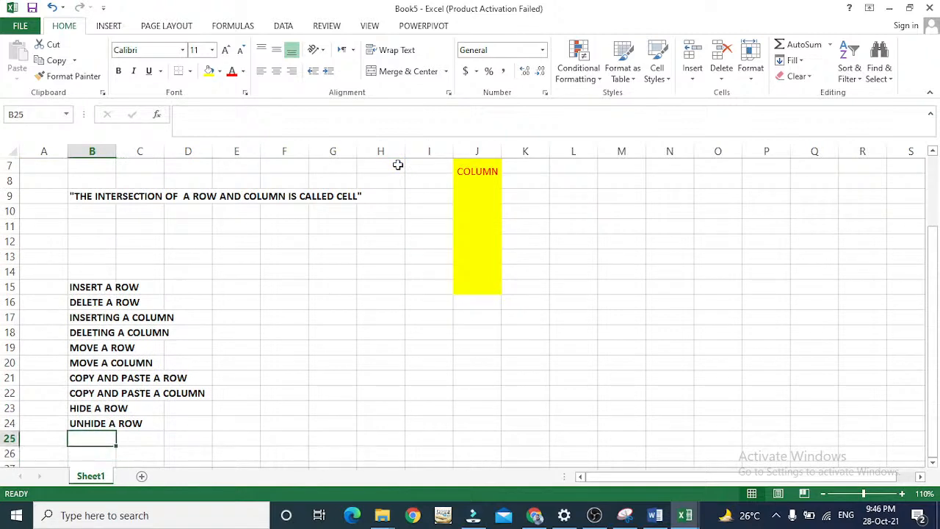
text(COL)
key(BackSpace)
key(BackSpace)
key(BackSpace)
text(HIDE)
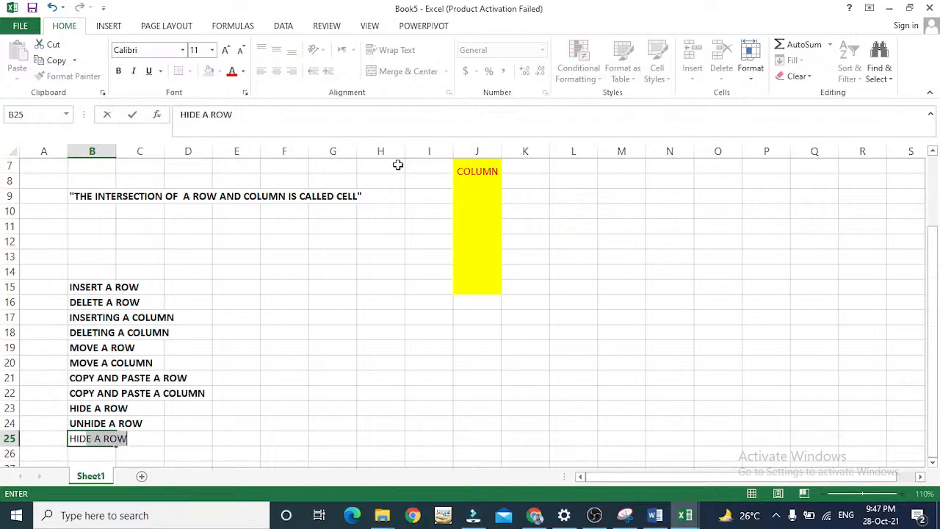
key(BackSpace)
key(BackSpace)
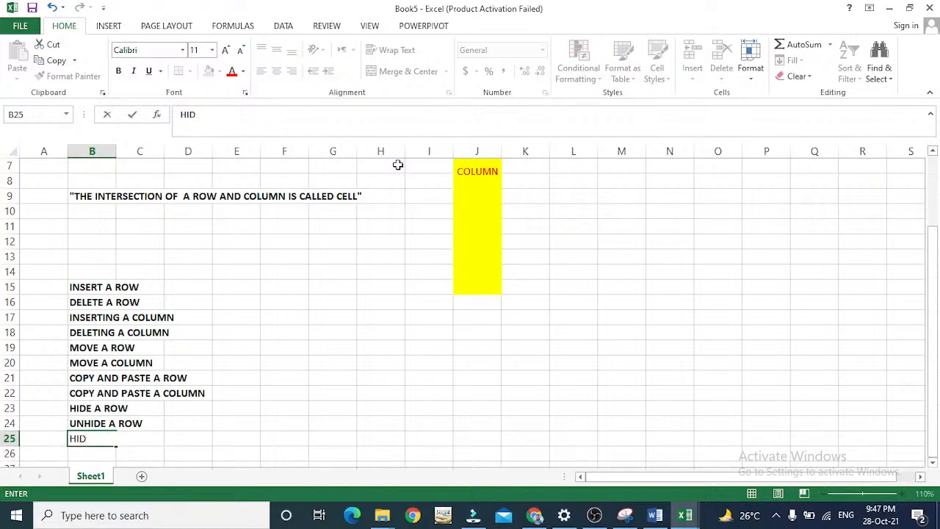
text(E A)
key(BackSpace)
key(BackSpace)
text(COLUMN)
key(Return)
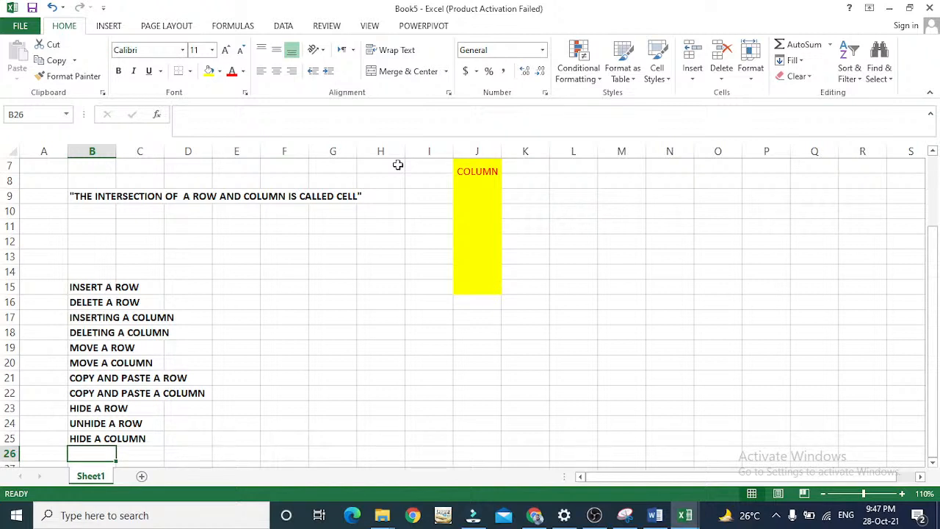
Number the operations list in column A from 1 to 12, starting in A15 beside "INSERT A ROW" and ending in A26.
key(Up)
key(Up)
key(Up)
key(Up)
key(Up)
key(Up)
key(Up)
key(Up)
key(Up)
key(Up)
key(Up)
key(Left)
text(1)
key(Return)
text(2)
key(Return)
text(3)
key(Return)
text(4)
key(Return)
text(5)
key(Return)
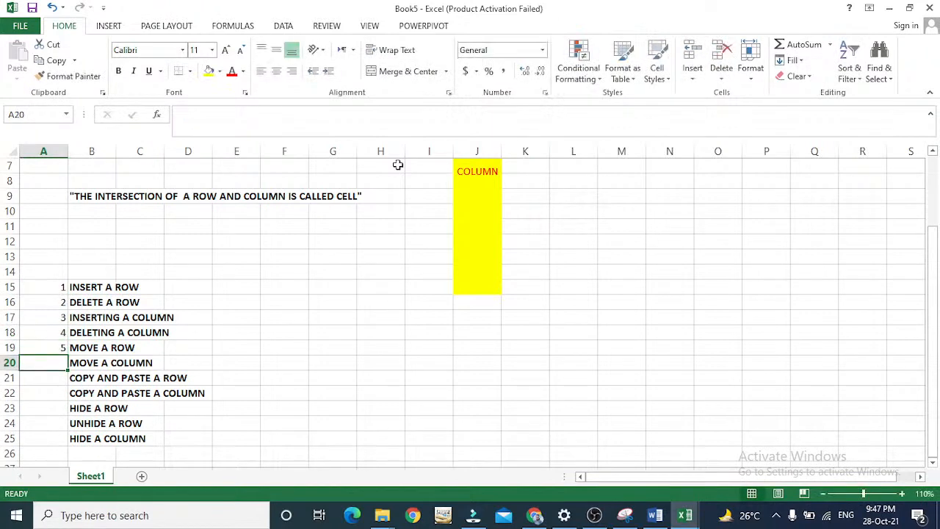
text(6)
key(Return)
text(7)
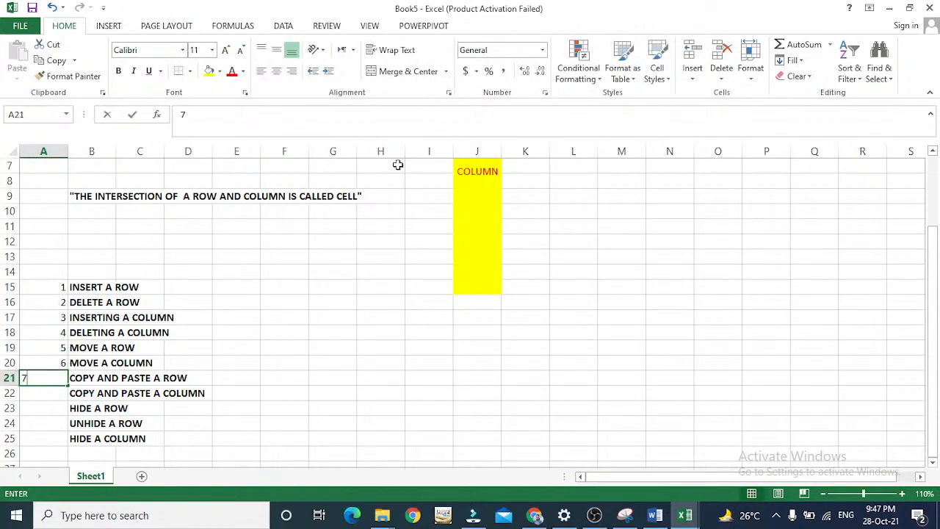
key(Return)
text(8)
key(Return)
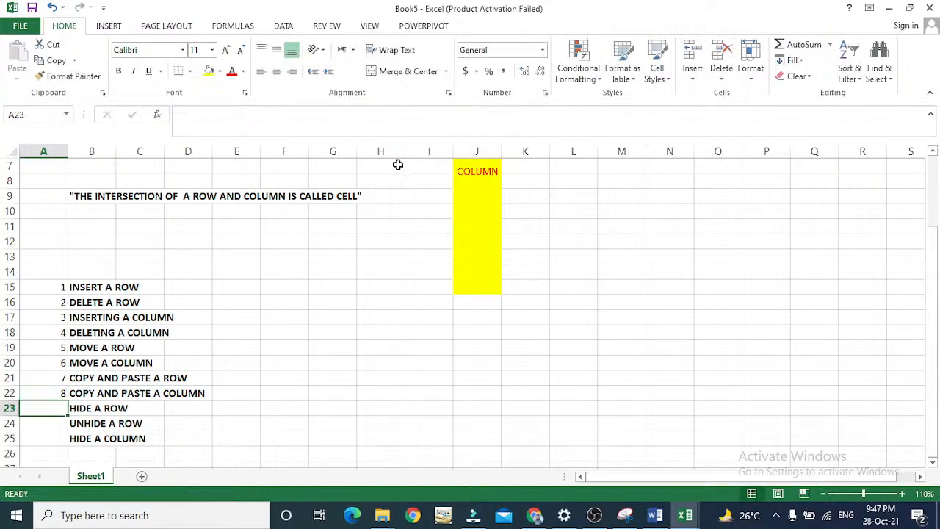
text(9)
key(Return)
text(10)
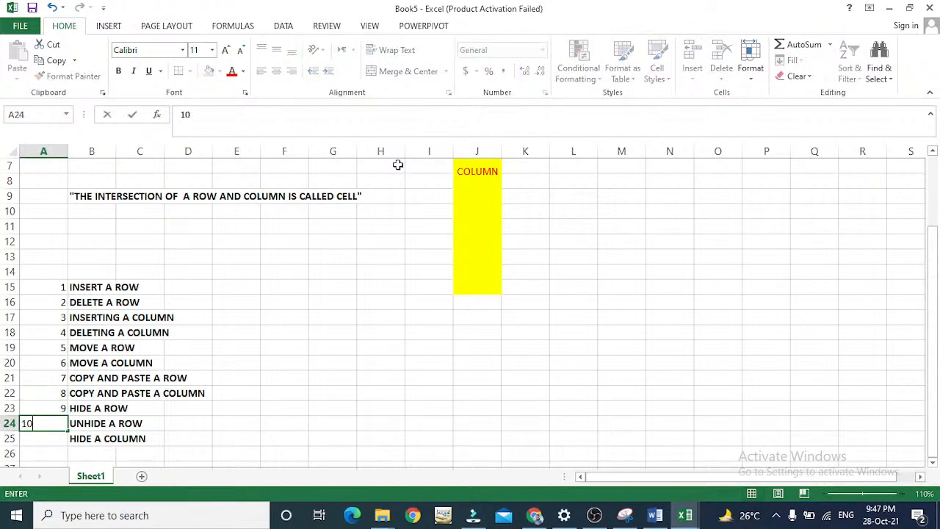
key(Return)
text(11)
key(Return)
text(12)
key(Tab)
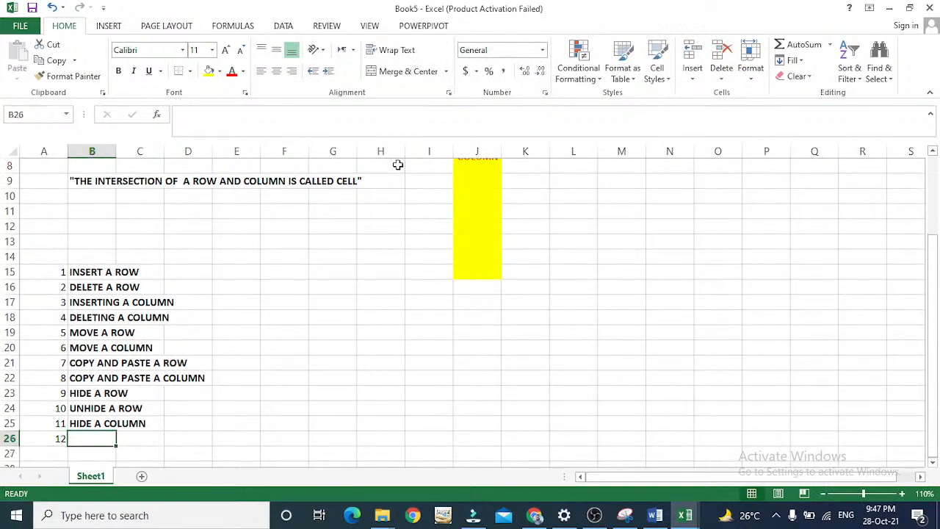
Enter the label "UNHIDE A COLUMN" in cell B26 beside number 12.
text(UNHIDE)
key(BackSpace)
key(BackSpace)
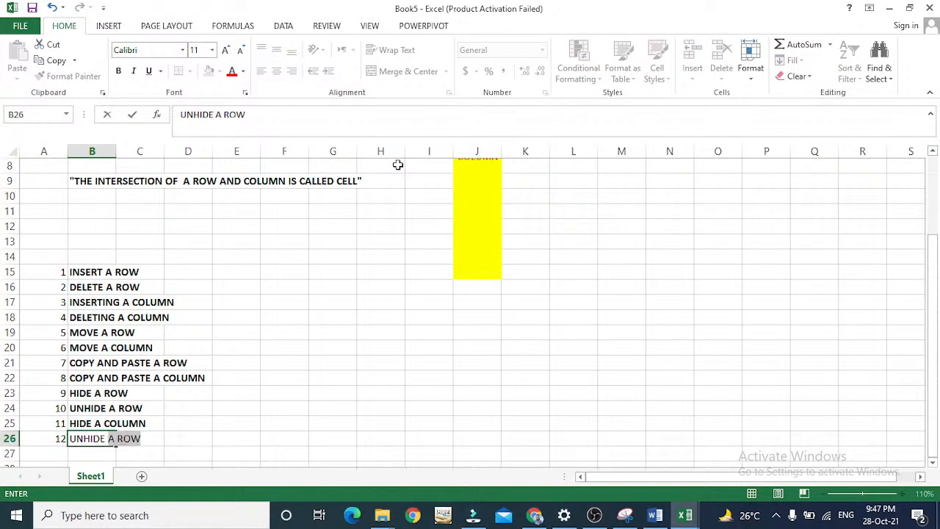
key(BackSpace)
text(A)
key(BackSpace)
text(COLUMN)
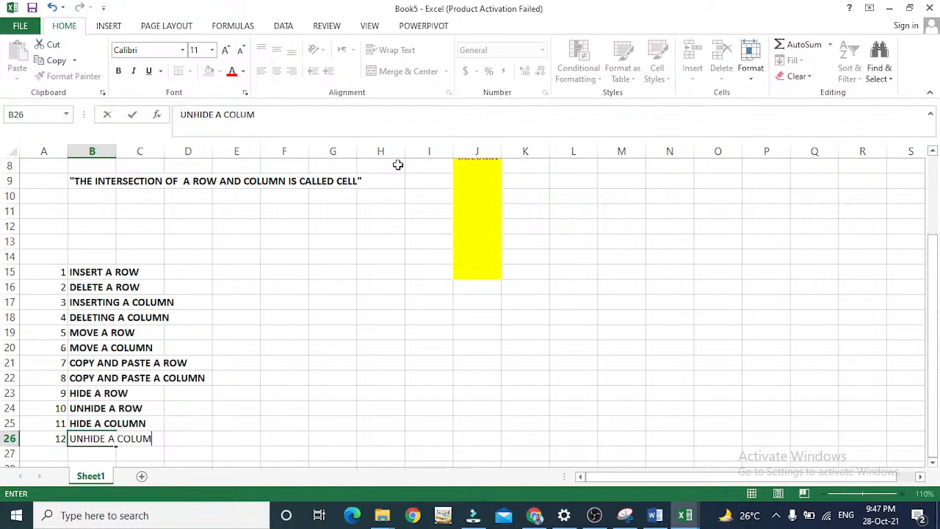
key(Return)
Enter the number 13 in cell A27, below 12.
key(Left)
text(13)
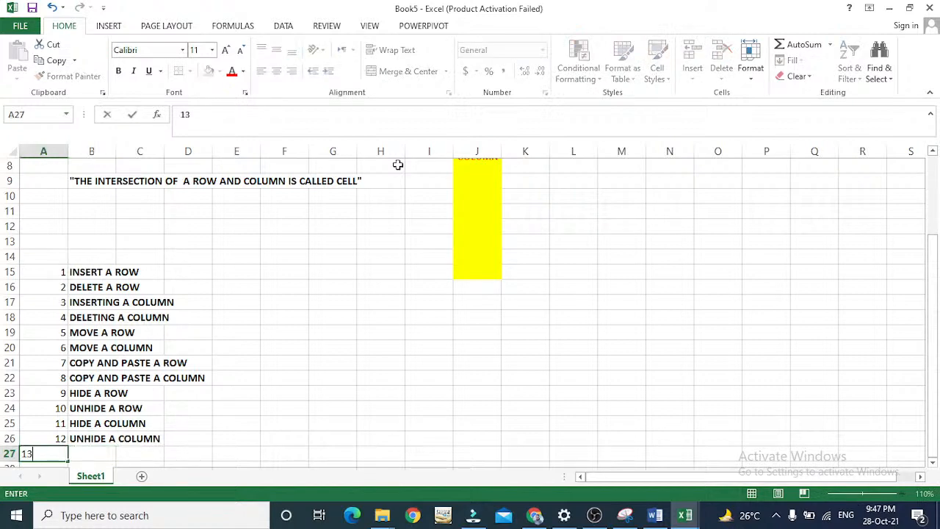
key(Return)
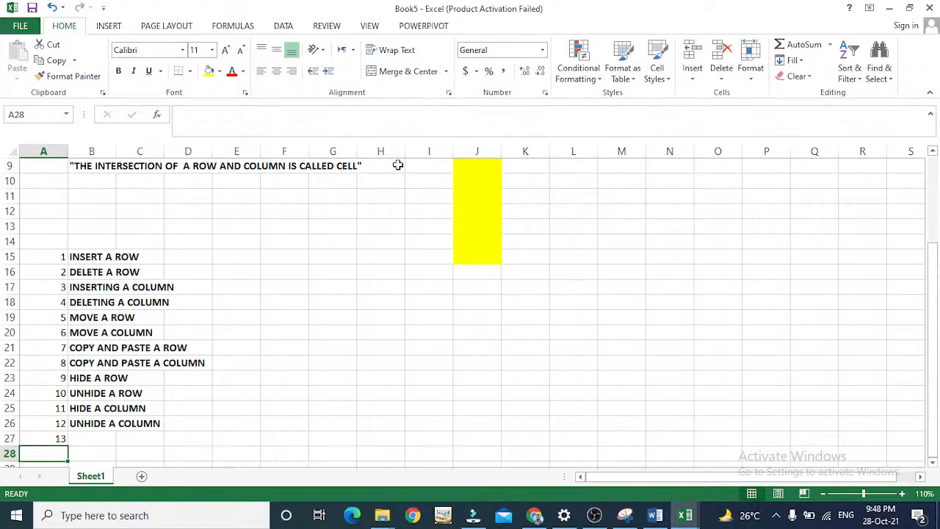
Merge and center the empty cells D11:I14 above the numbered list.
drag(266, 198, 589, 271)
click(369, 229)
drag(184, 190, 439, 250)
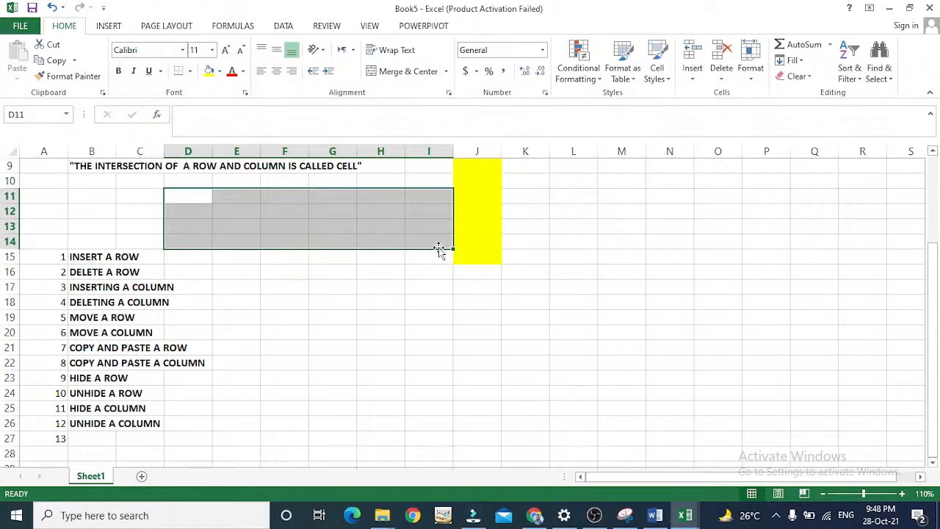
click(409, 73)
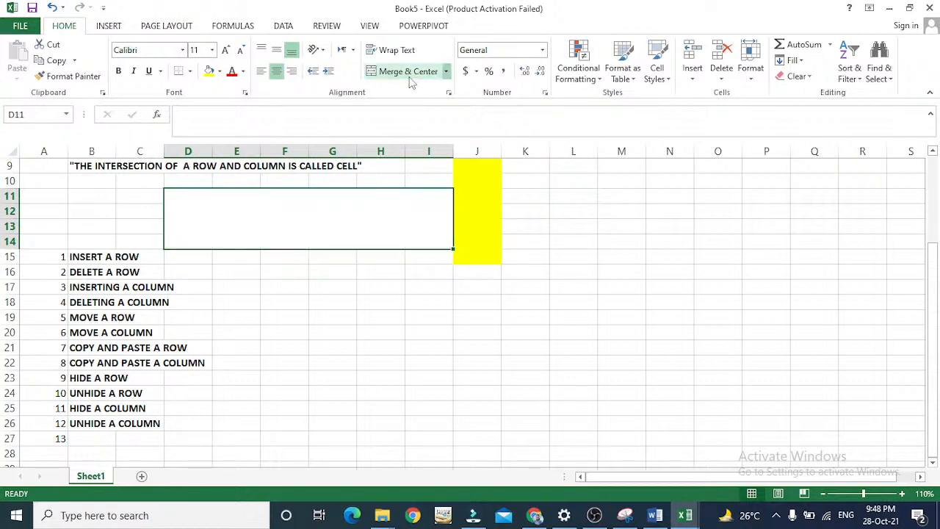
Enter the heading "ROWS, COLUMNS & CELLS" in the merged block above the list.
text(ROWS, CO)
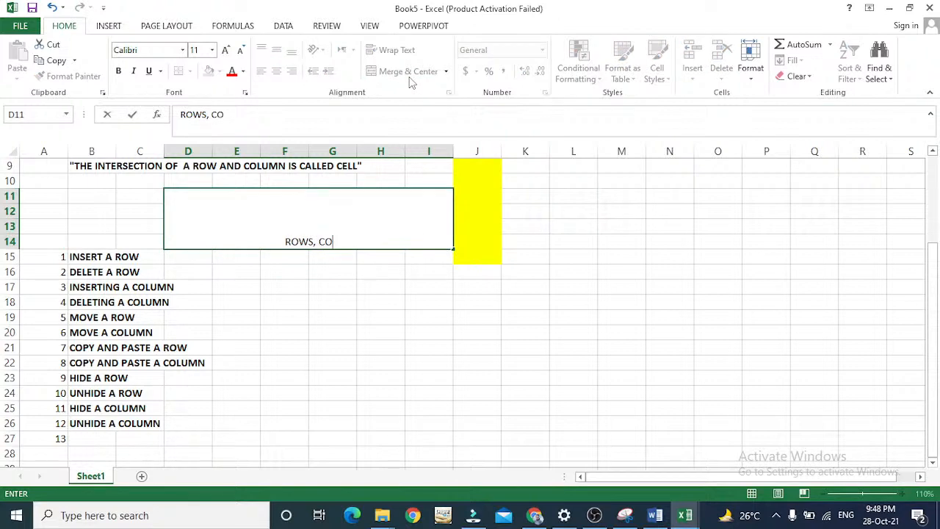
text(LUMNS & CELLS)
key(Return)
key(Up)
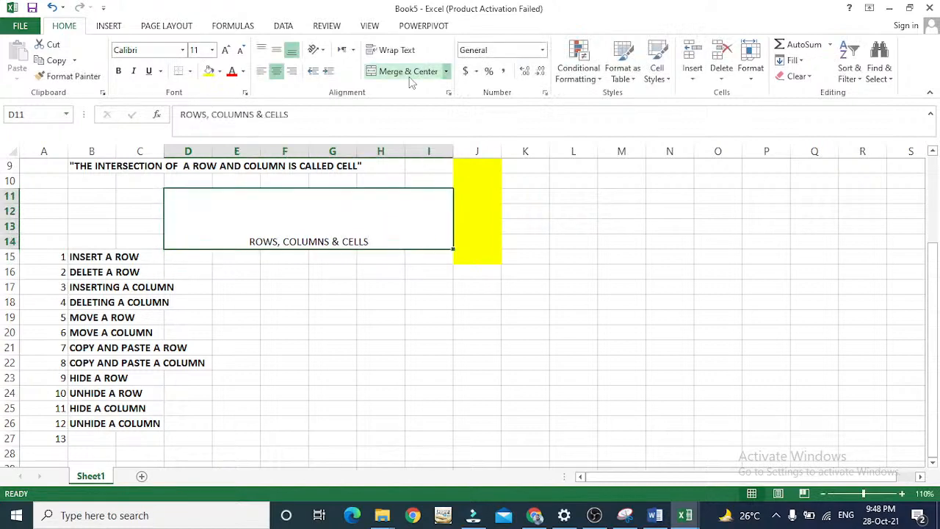
Make the "ROWS, COLUMNS & CELLS" heading bold and set its font size to 28.
key(ctrl+b)
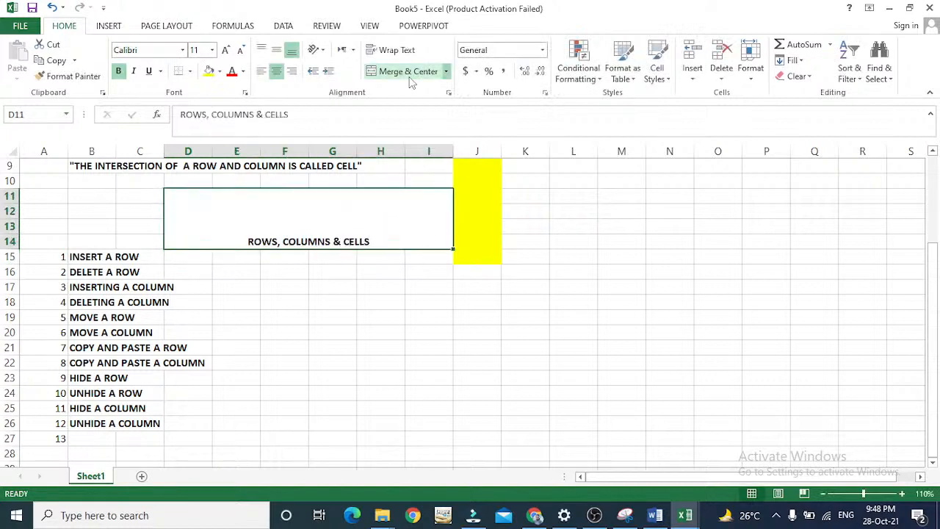
click(211, 50)
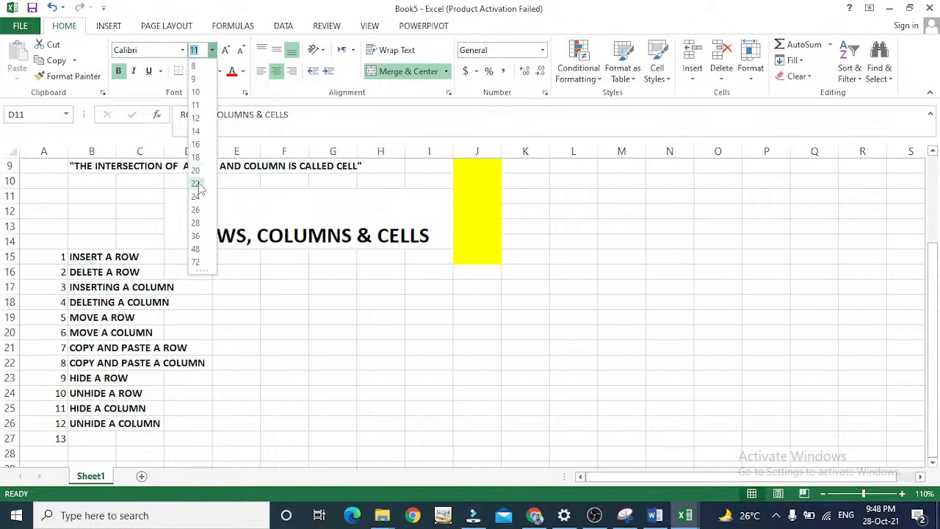
click(197, 223)
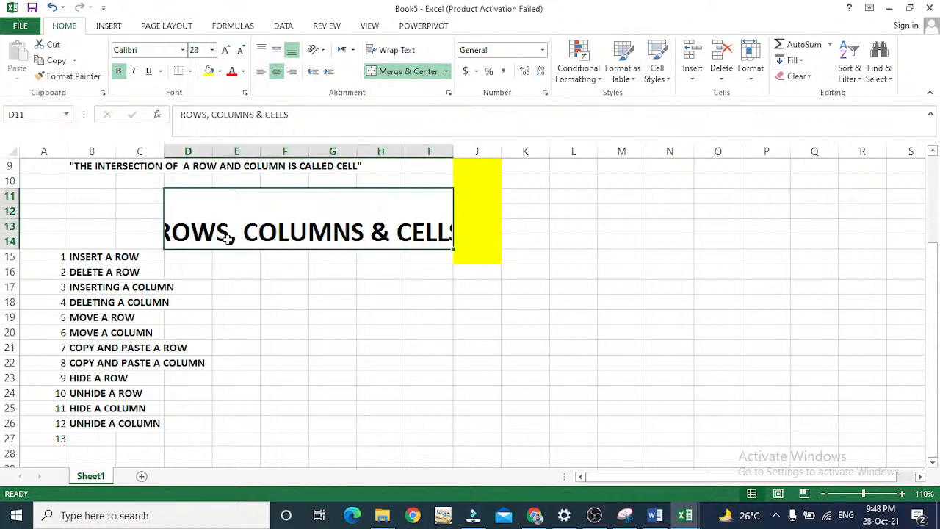
click(138, 405)
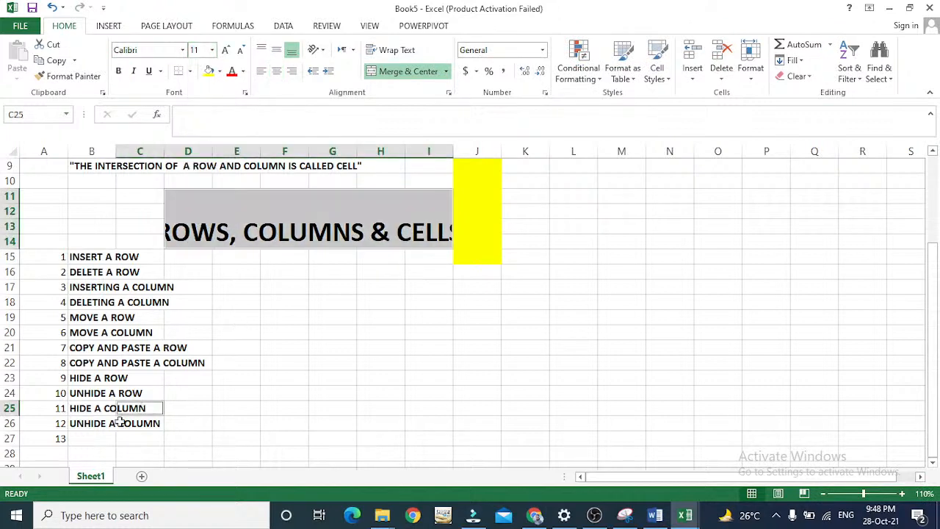
click(85, 439)
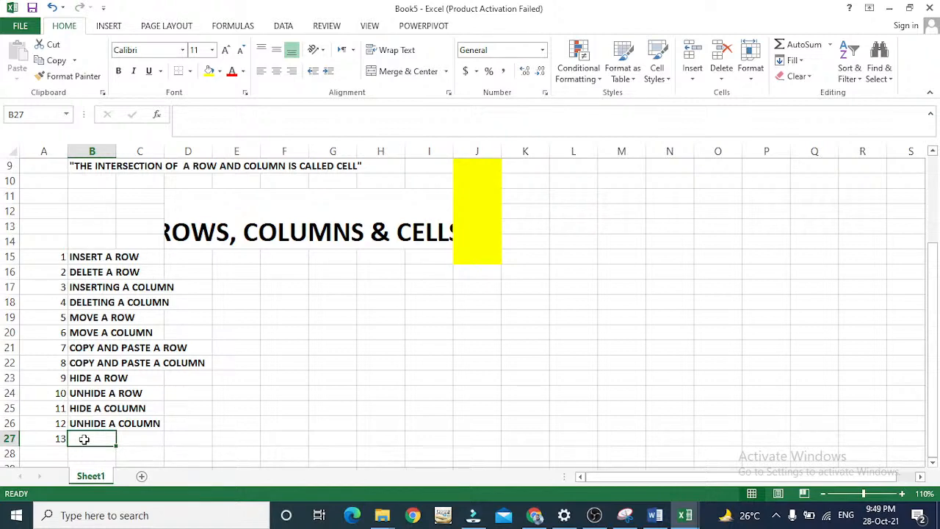
key(Down)
key(Down)
key(Down)
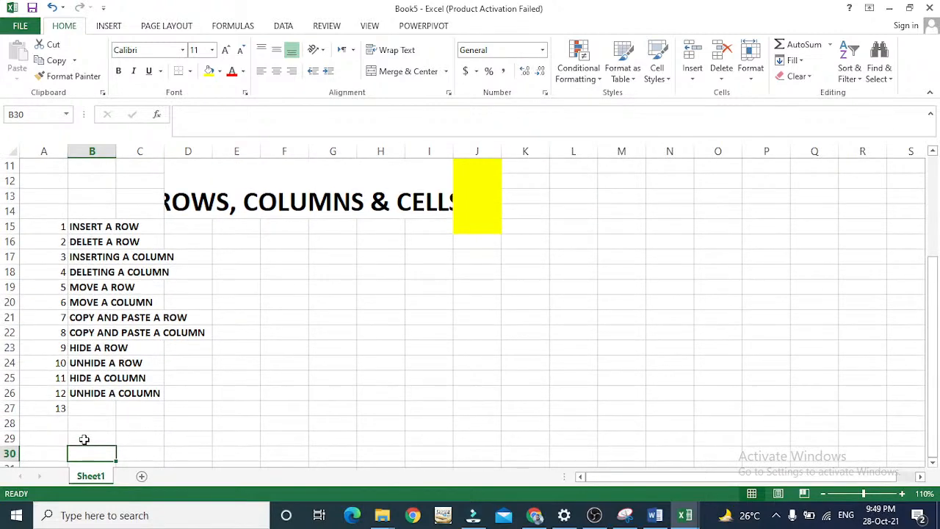
key(Up)
key(Up)
key(Up)
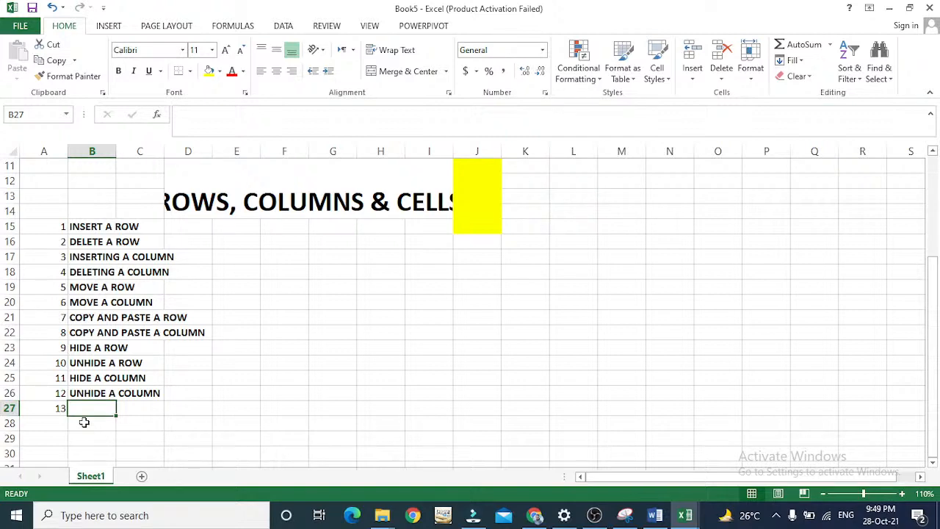
key(Down)
key(Down)
key(Down)
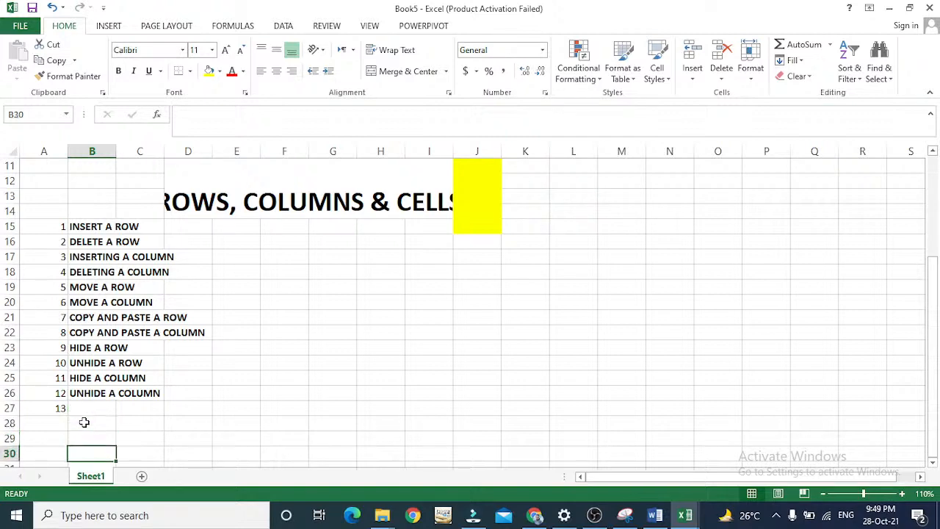
Enter the number 14 in cell A28, below 13.
key(Left)
key(Up)
key(Up)
text(14)
key(Tab)
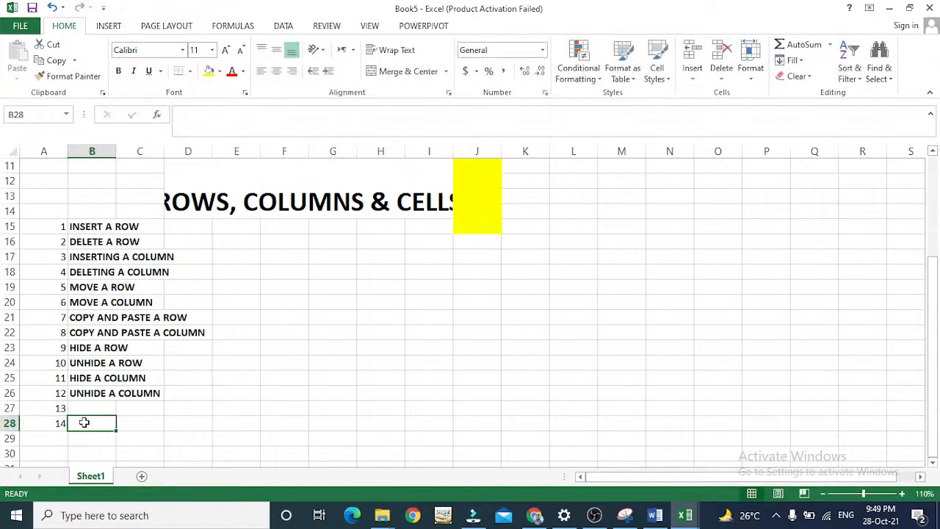
key(Up)
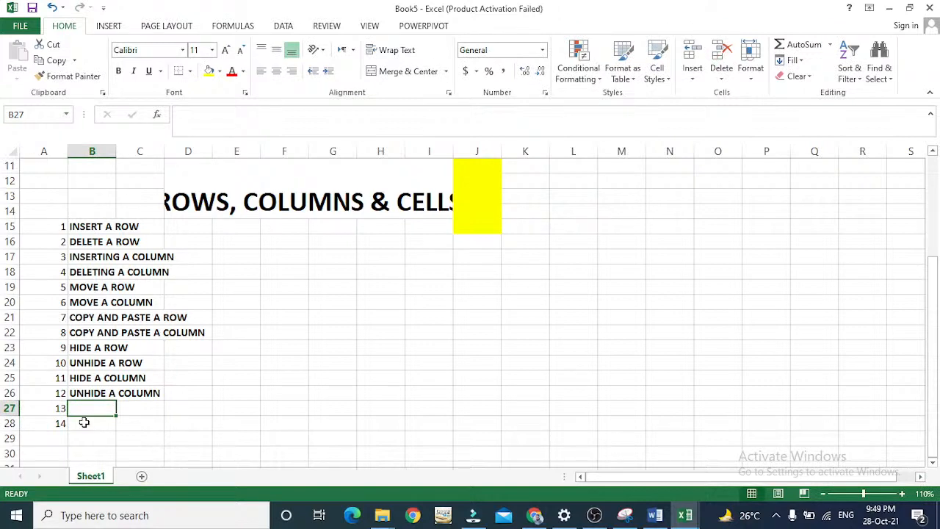
key(Right)
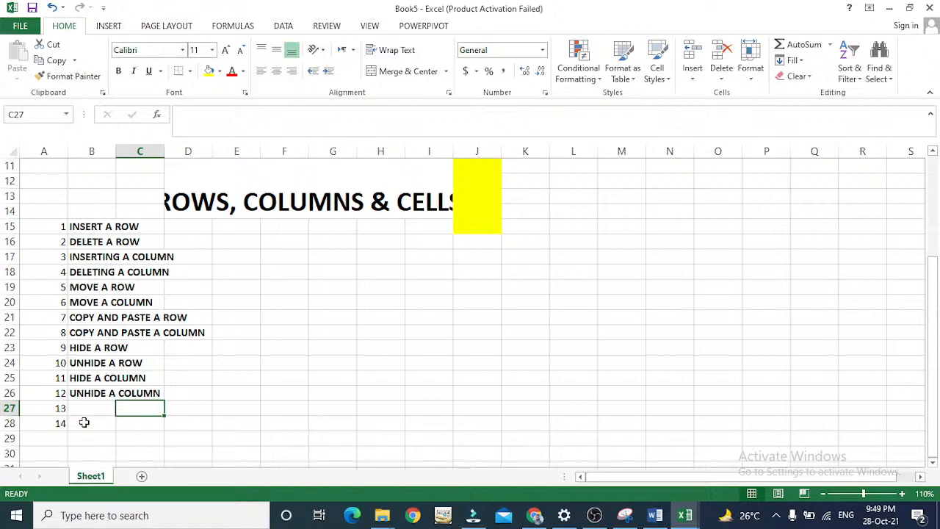
key(Right)
key(Right)
key(Up)
key(Up)
key(Up)
key(Up)
key(Up)
key(Up)
key(Up)
key(Up)
key(Up)
key(Up)
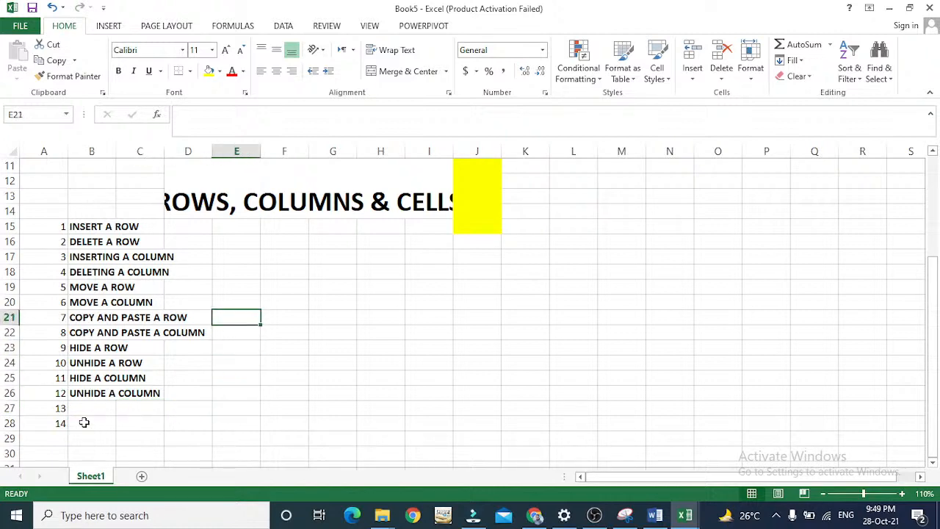
key(Up)
key(Up)
key(Up)
key(Up)
key(Down)
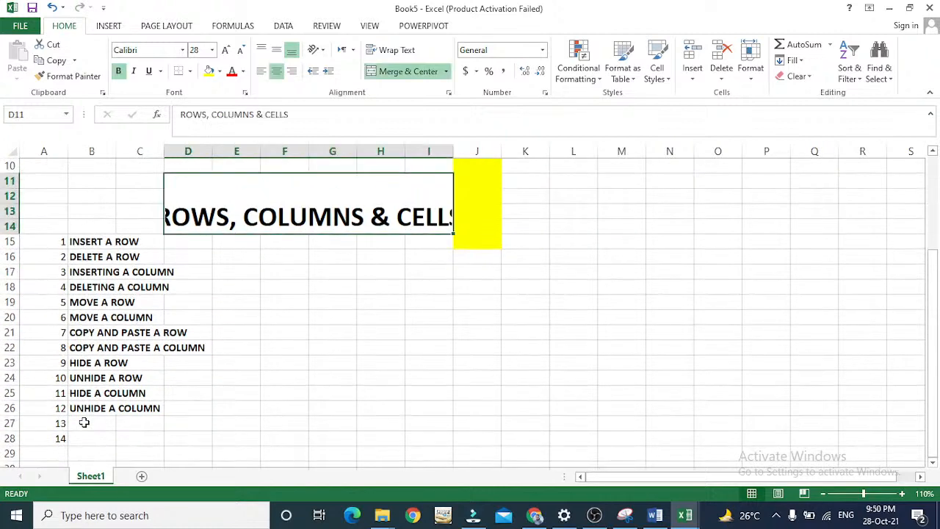
key(Left)
key(Right)
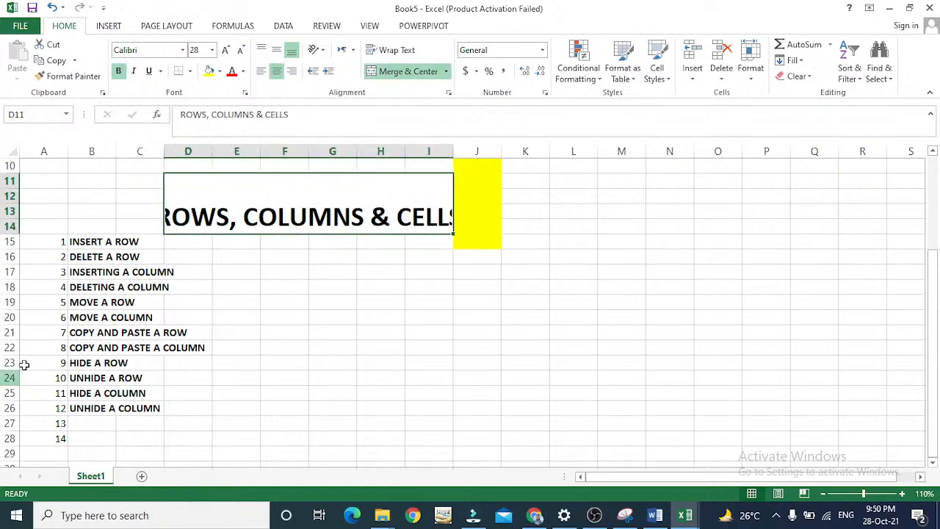
Widen the merged heading block to B11:I14 by unmerging it and applying merge and center to the larger range.
drag(192, 202, 90, 201)
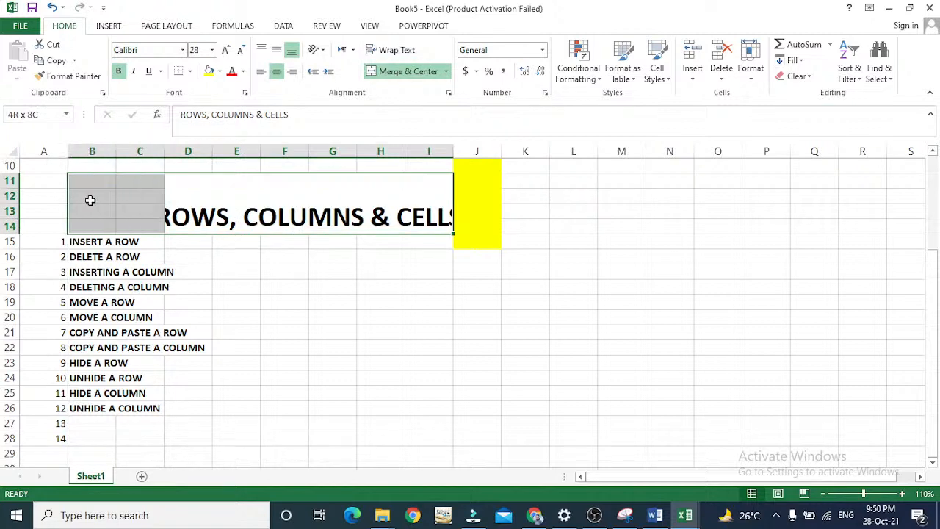
click(403, 71)
click(403, 71)
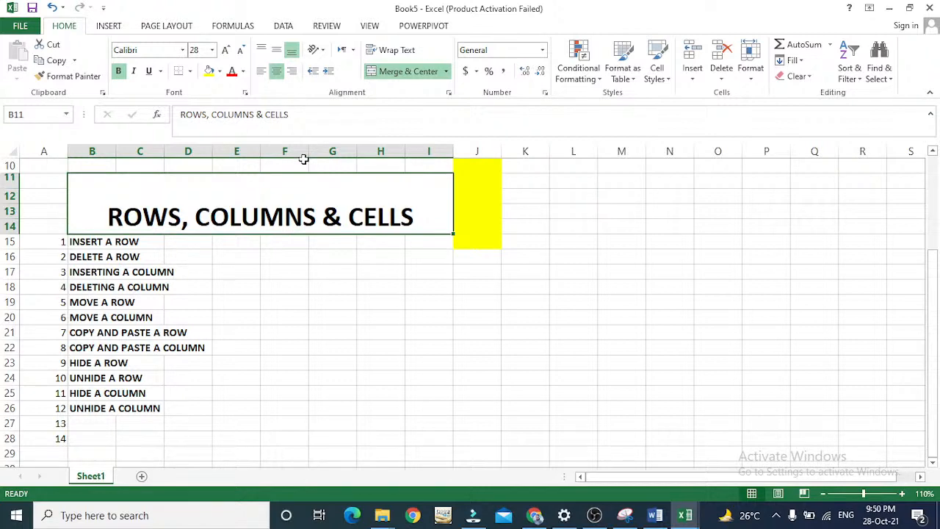
key(Down)
key(Down)
key(Down)
key(Down)
key(Down)
key(Down)
key(Down)
key(Down)
key(Down)
key(Down)
key(Down)
key(Down)
key(Down)
key(Down)
key(Up)
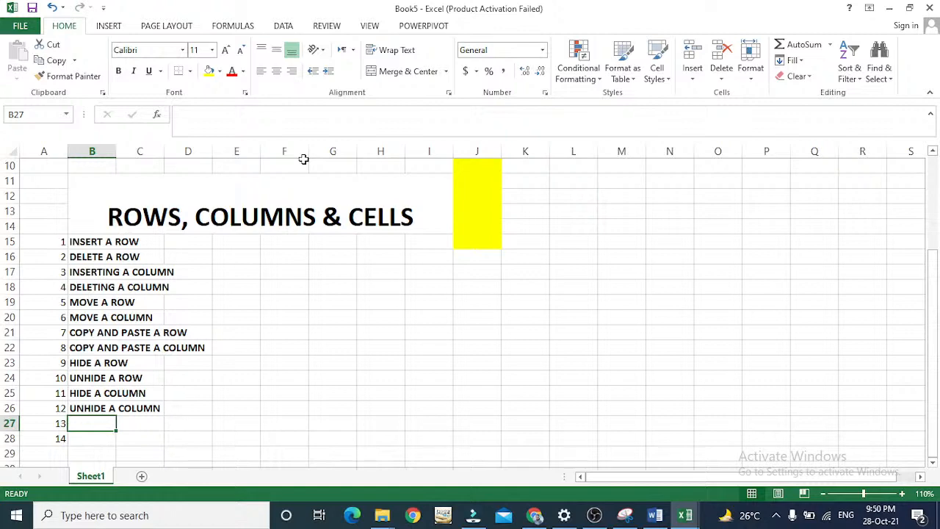
Enter "CHANGE A COLUMN WIDTH" in cell B27 as list item 13.
text(CHA)
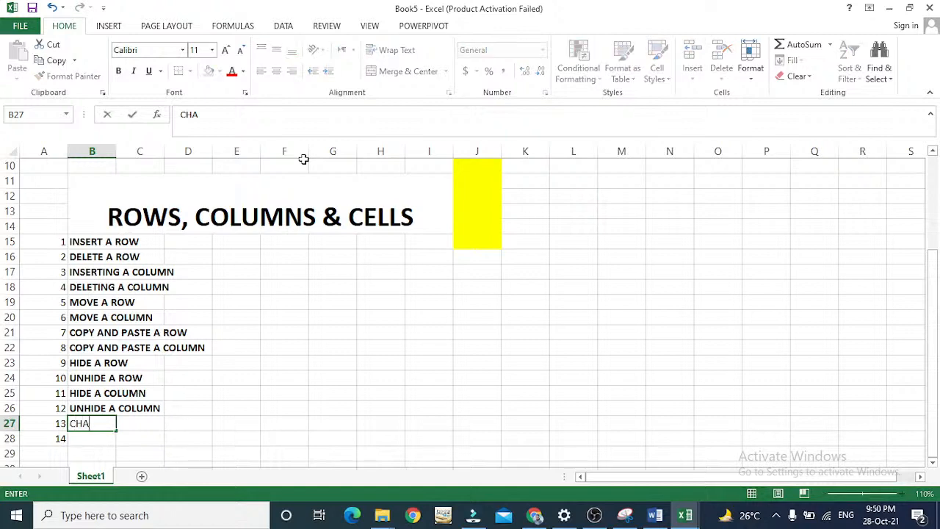
text(NGE A CLI)
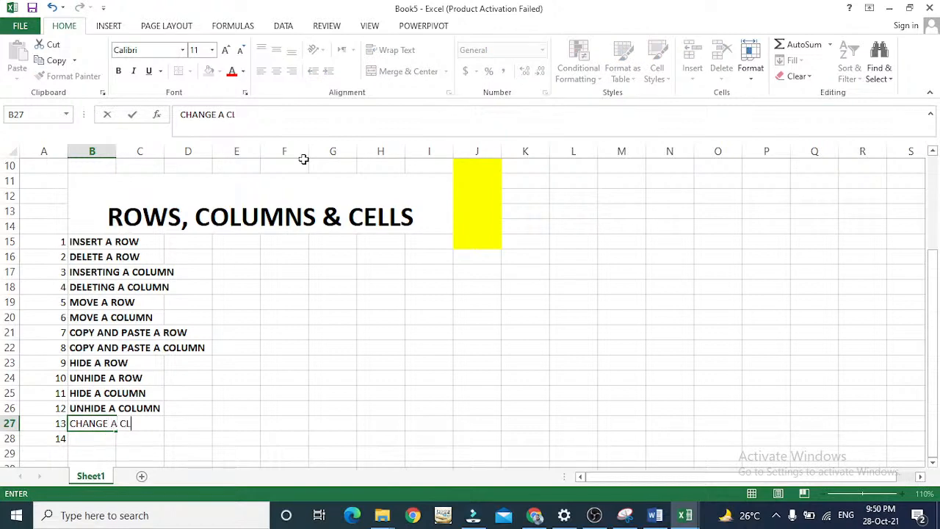
key(BackSpace)
key(BackSpace)
key(BackSpace)
text(COLUMN WIDTH)
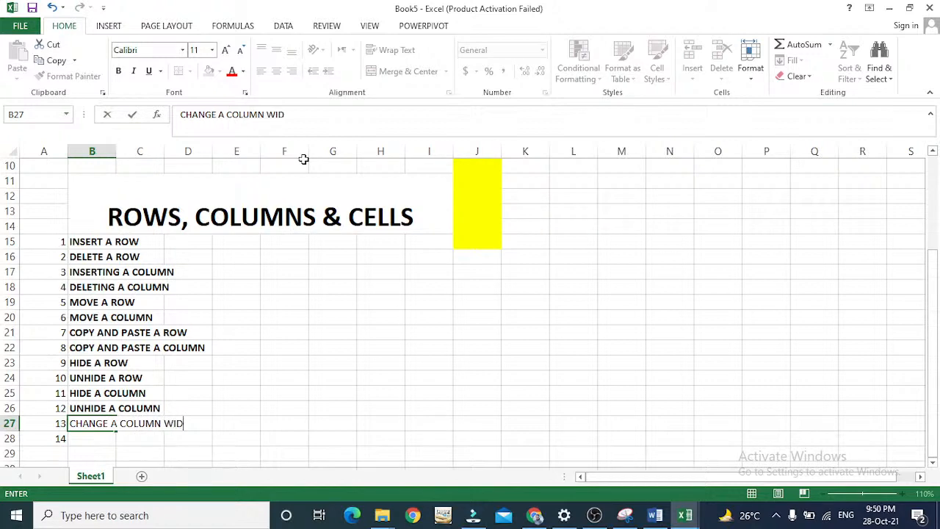
key(Return)
key(Up)
key(Right)
key(Right)
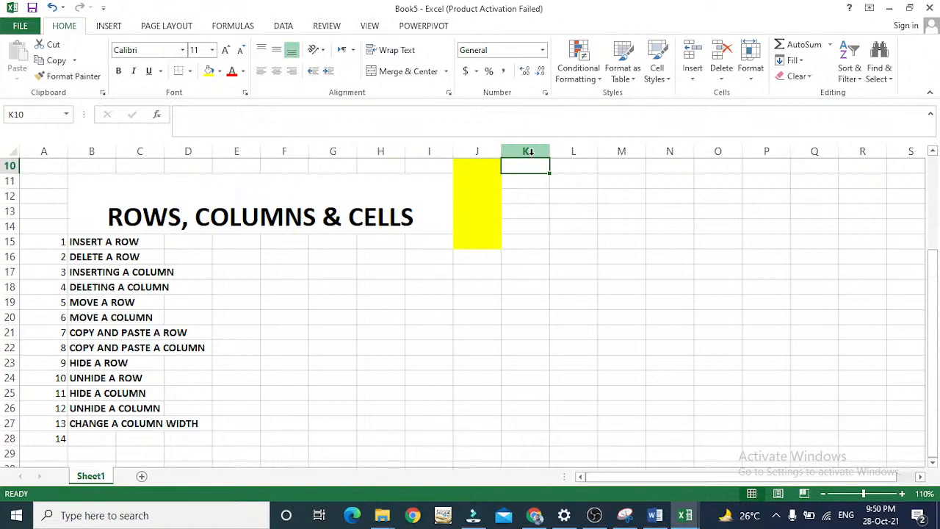
Widen column K slightly to about 9.29 by moving its border.
click(530, 154)
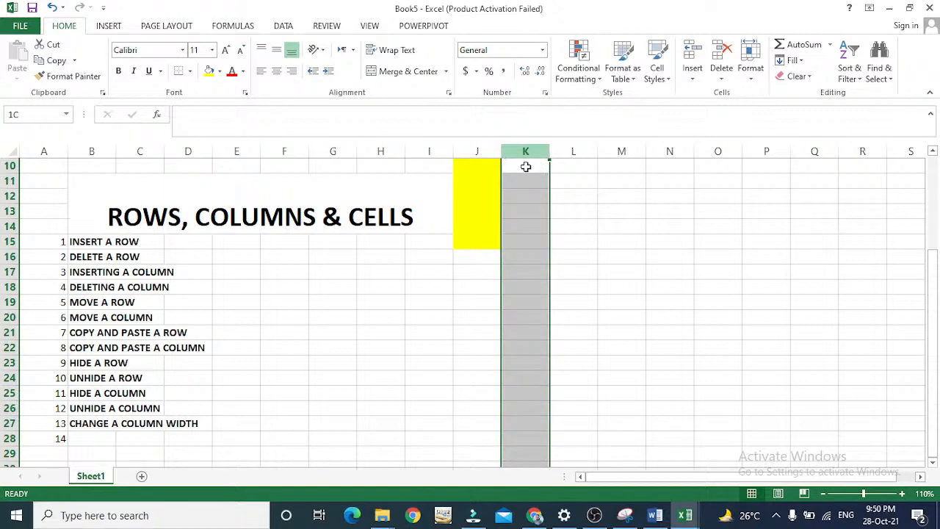
drag(513, 169, 517, 176)
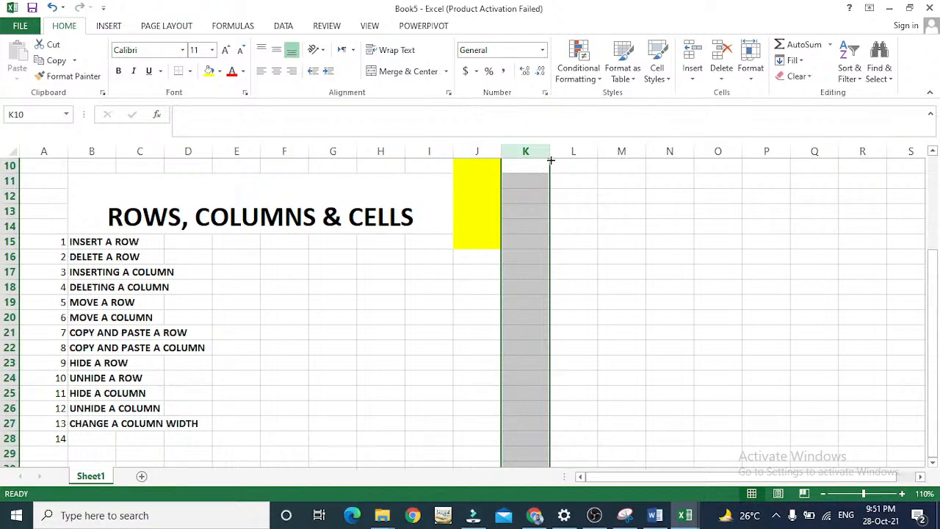
mouse_move(550, 159)
mouse_down()
mouse_move(538, 149)
mouse_move(550, 151)
mouse_up()
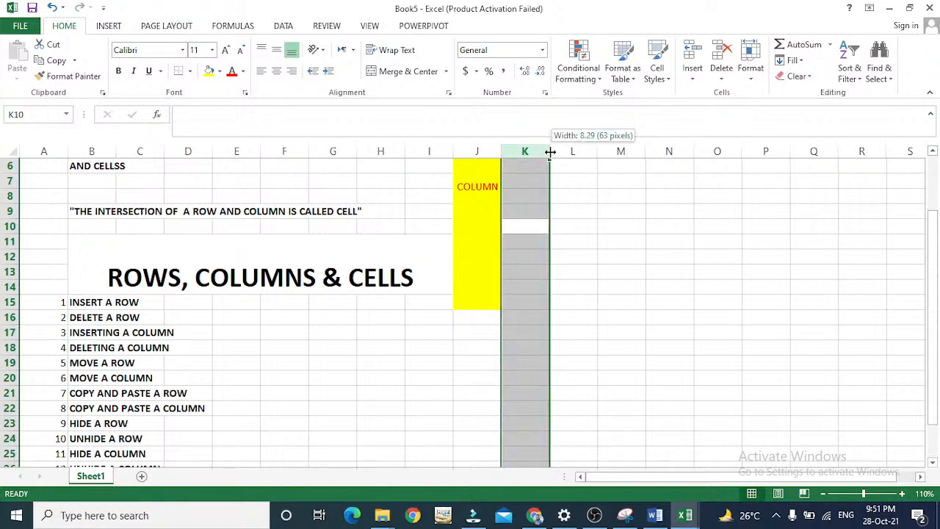
mouse_move(550, 151)
mouse_down()
mouse_move(539, 150)
mouse_move(554, 151)
mouse_up()
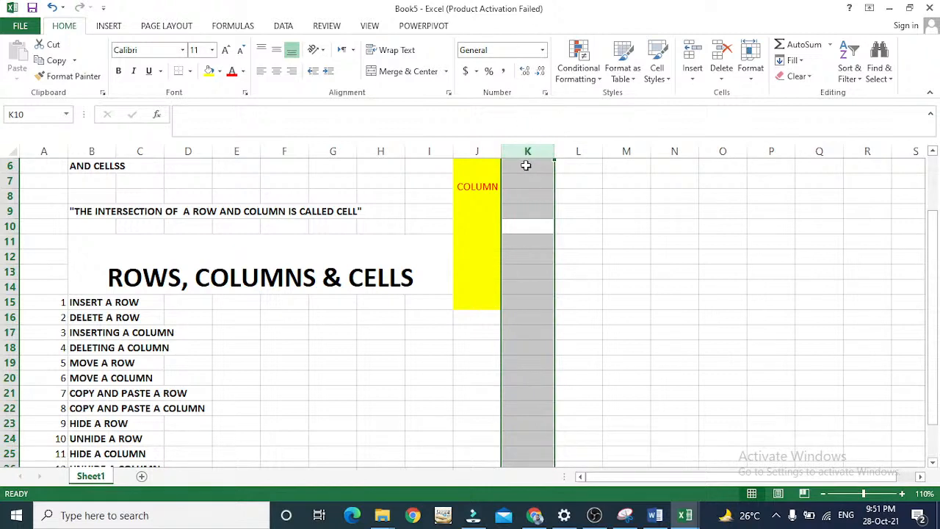
click(527, 164)
Set the width of column K to exactly 15.
click(527, 152)
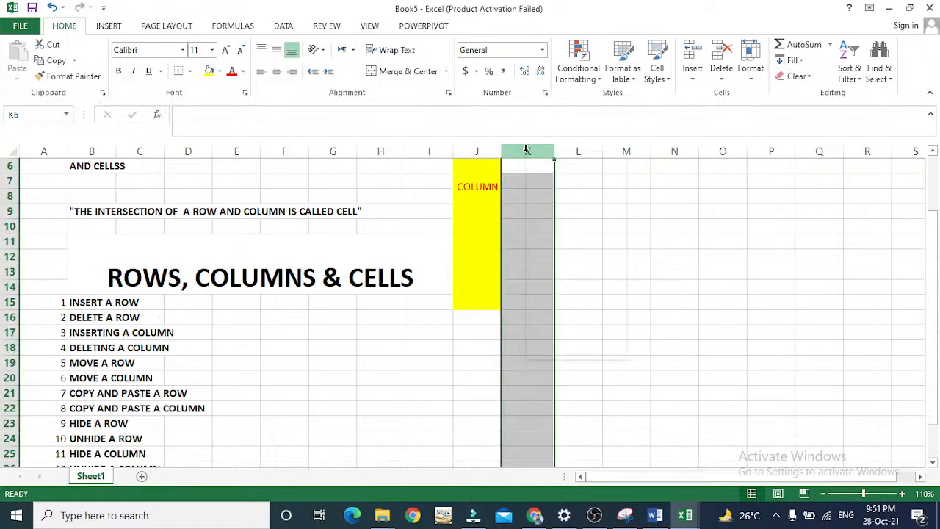
right_click(527, 154)
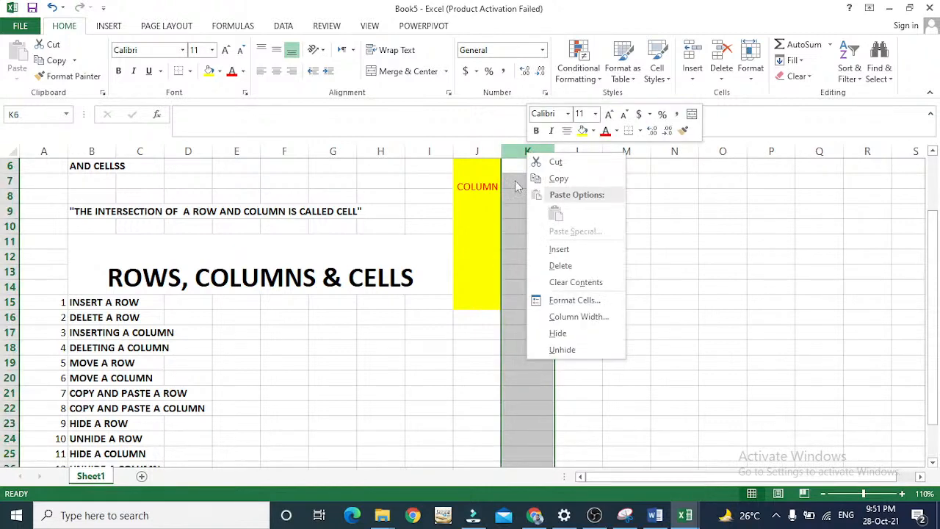
click(559, 317)
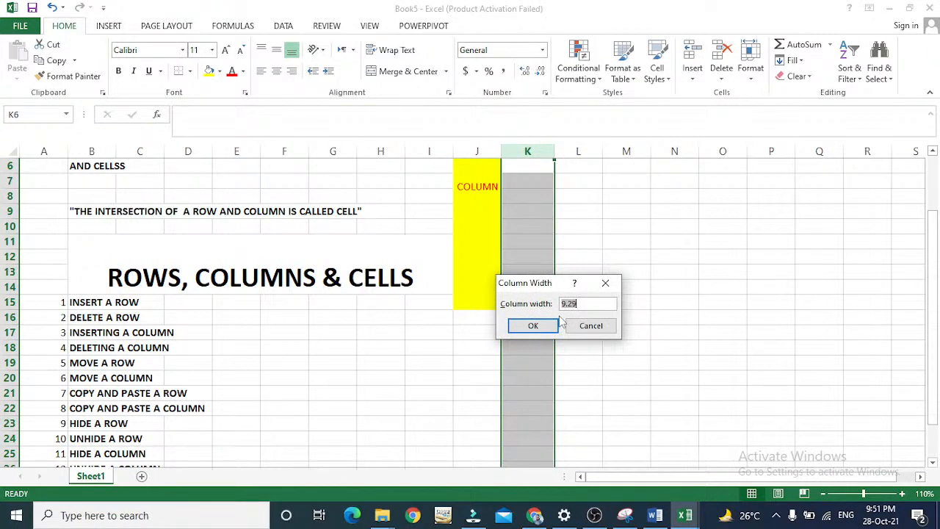
key(BackSpace)
text(15)
key(Return)
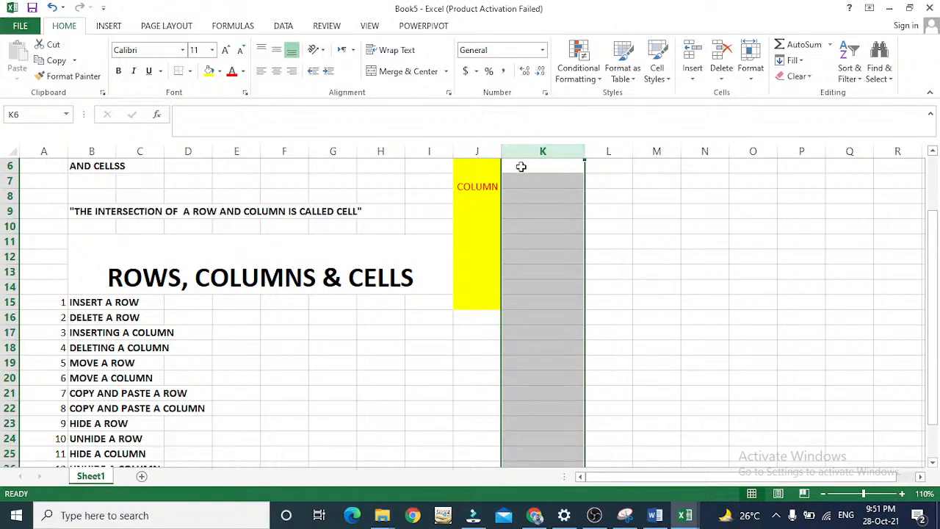
click(609, 151)
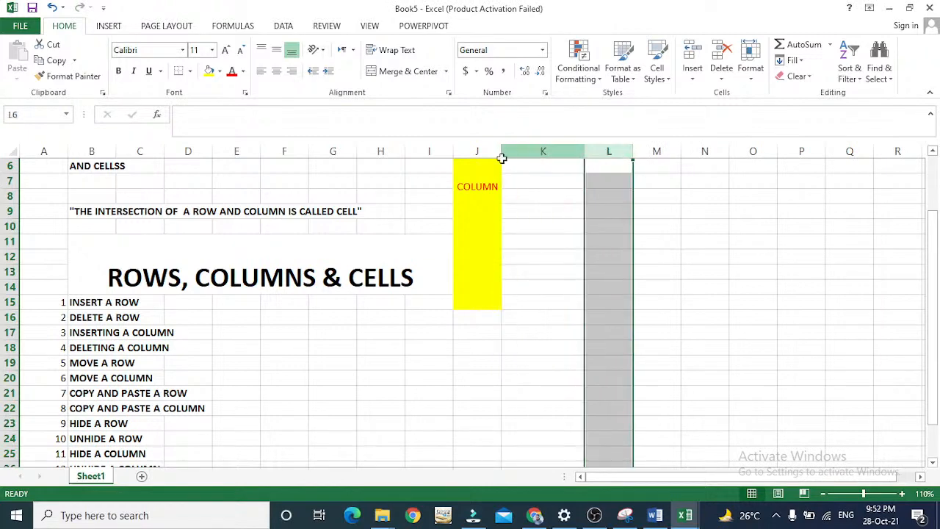
click(544, 152)
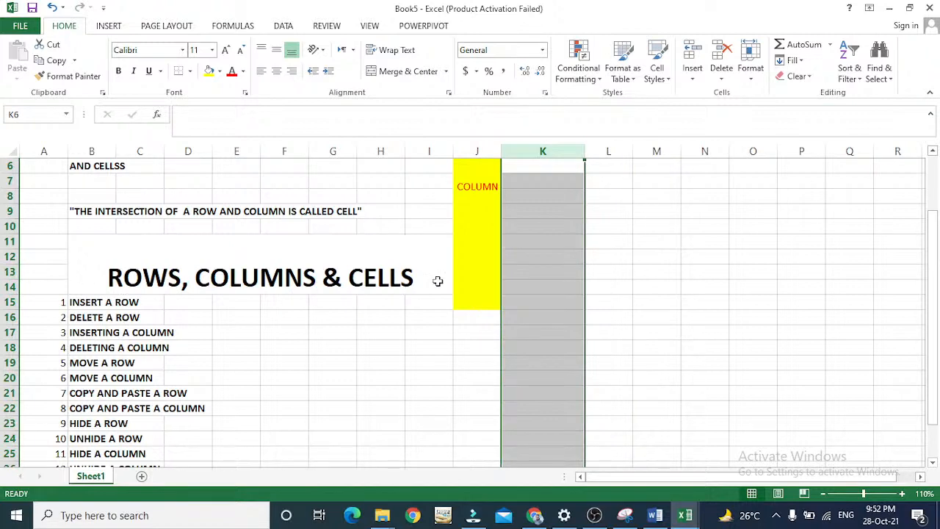
click(567, 285)
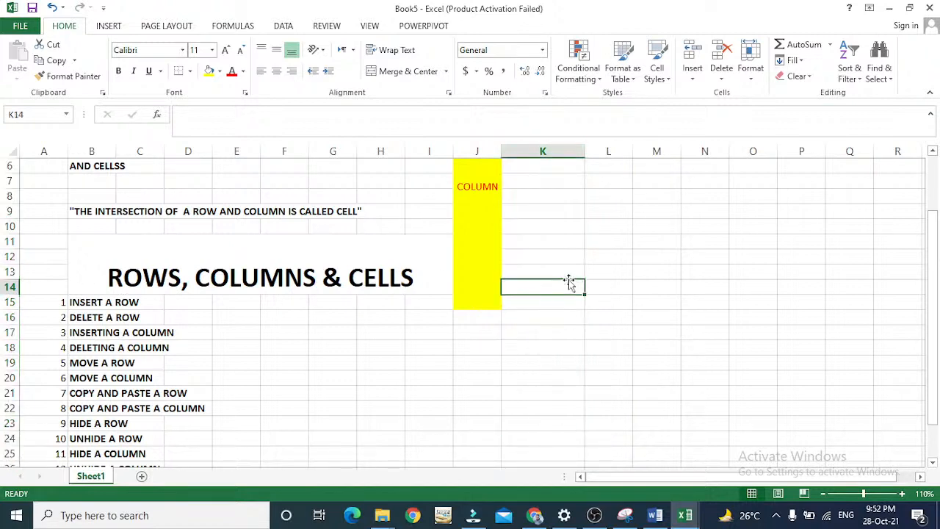
Set the width of column K to 16 through the cell format options.
click(563, 145)
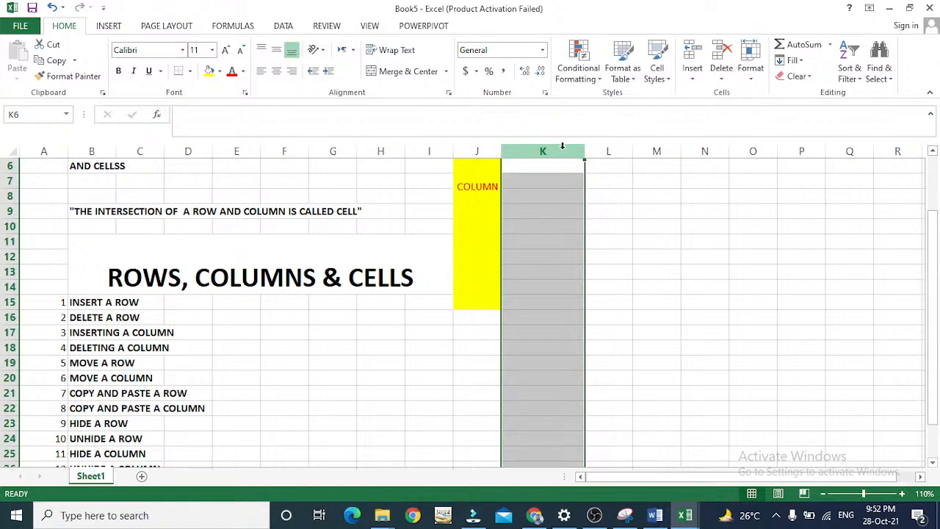
click(751, 77)
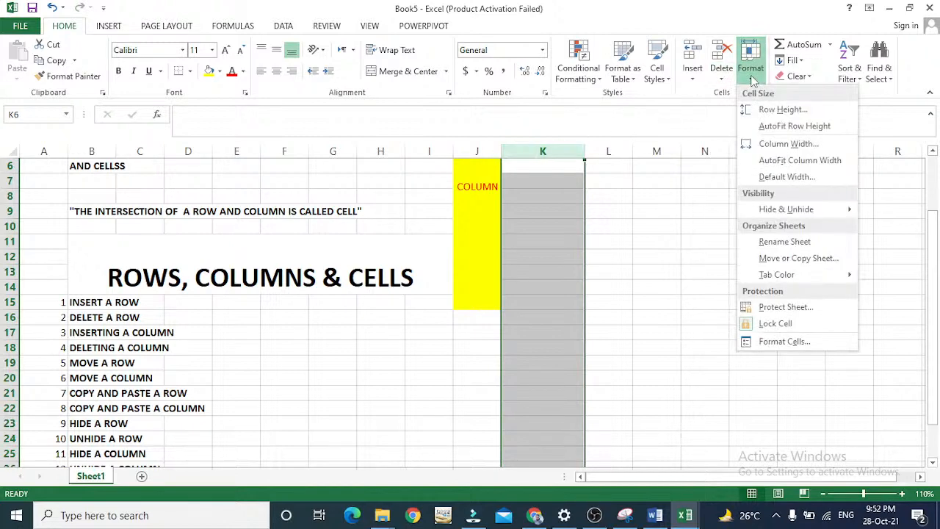
click(761, 144)
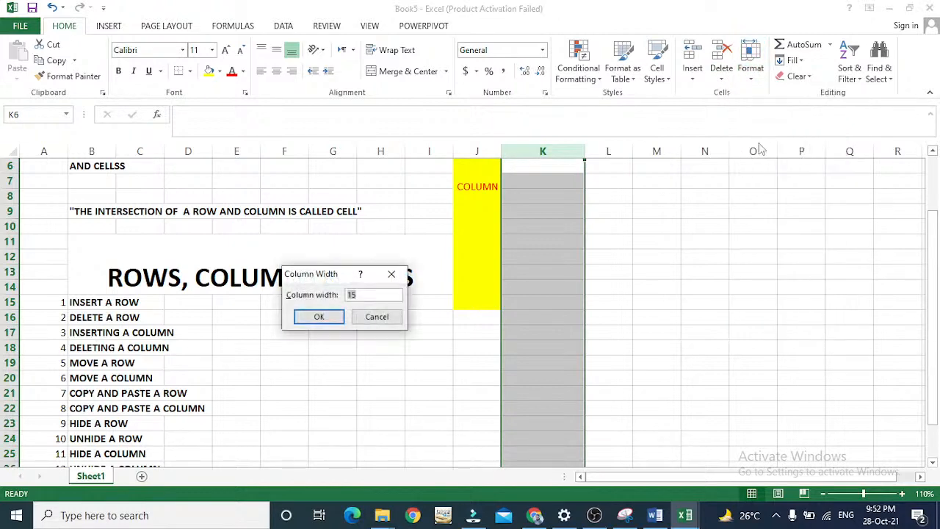
key(Return)
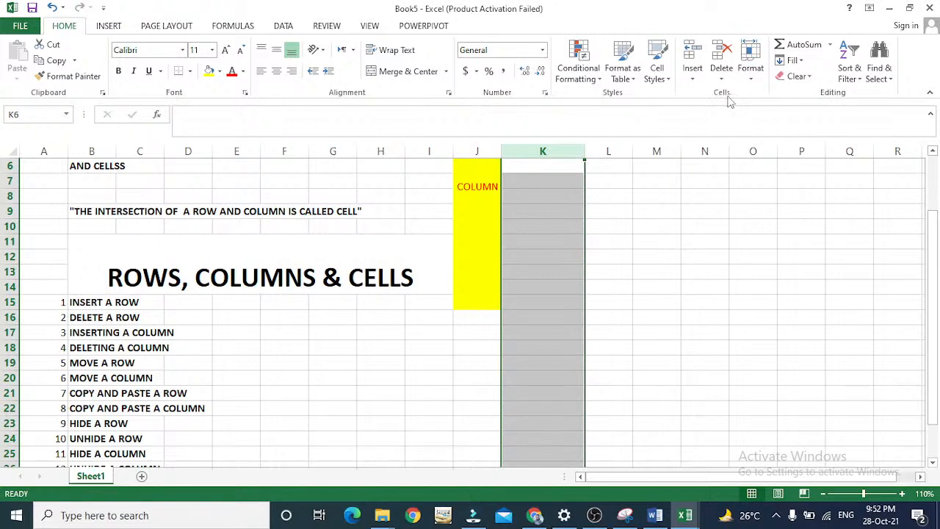
click(750, 78)
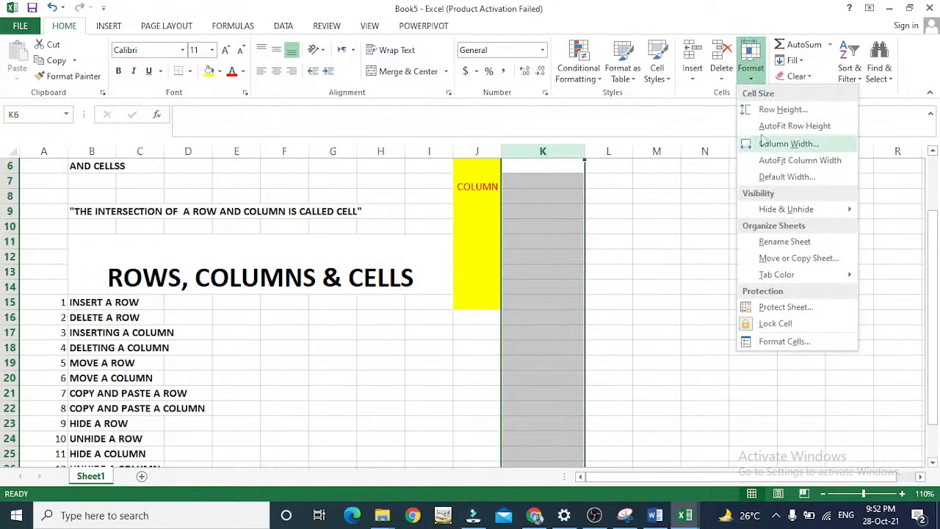
click(778, 144)
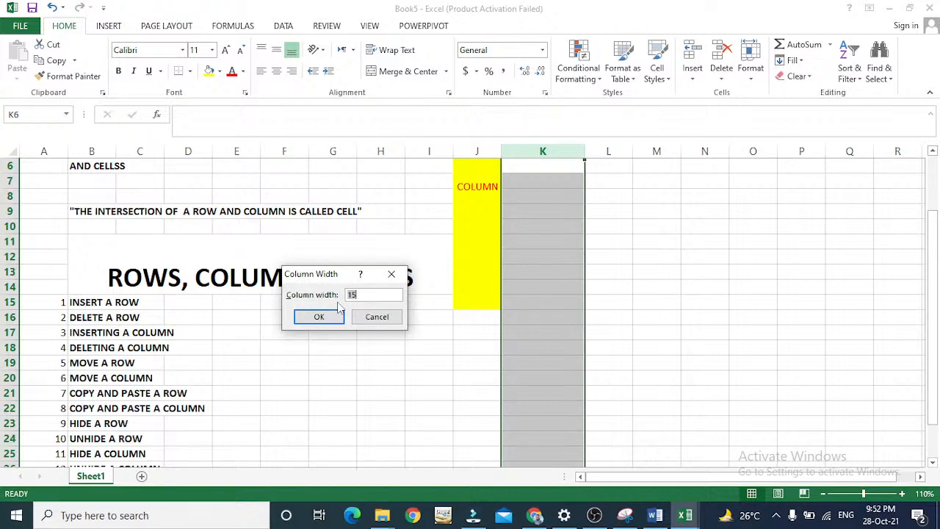
text(16)
key(Return)
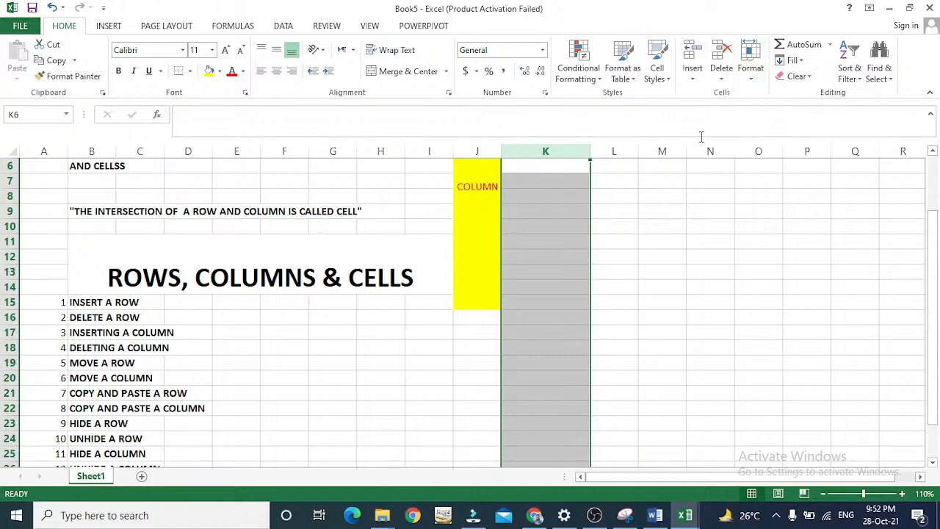
Copy the "CHANGE A COLUMN WIDTH" entry from B27 into B28, beside number 14.
click(214, 392)
key(Down)
key(Down)
key(Down)
key(Down)
key(Down)
key(Down)
key(Down)
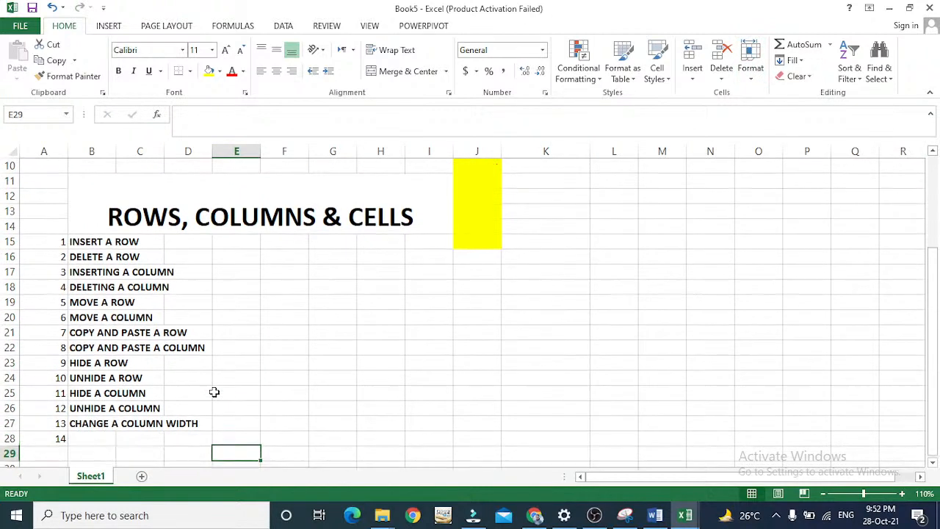
key(Left)
key(Left)
key(Left)
key(Up)
key(ctrl+c)
key(Down)
key(ctrl+v)
Shorten the copied text in B28 to "CHANGE A".
key(F2)
key(BackSpace)
key(BackSpace)
key(BackSpace)
key(BackSpace)
key(BackSpace)
key(BackSpace)
key(BackSpace)
key(BackSpace)
key(BackSpace)
key(BackSpace)
key(BackSpace)
key(BackSpace)
key(BackSpace)
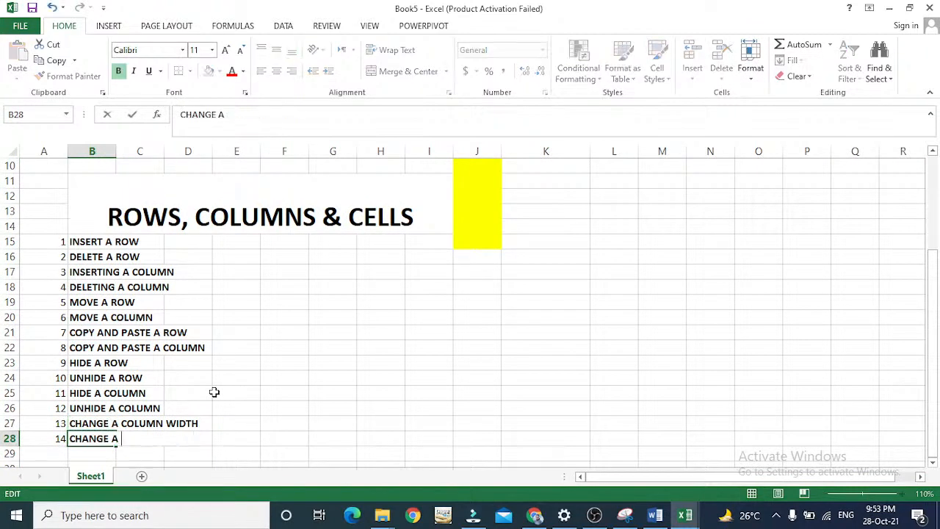
key(Return)
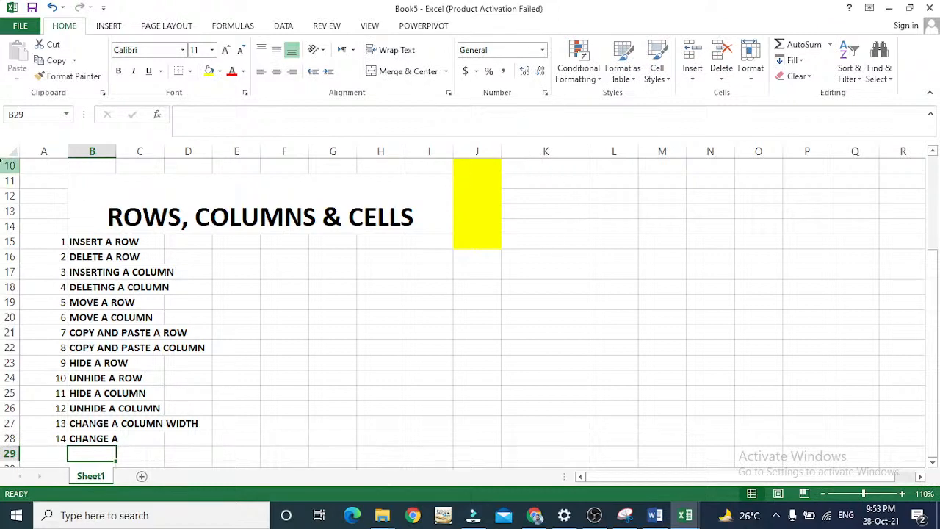
Complete the entry in cell B28 so it reads "CHANGE A ROW HEIGHT".
click(5, 165)
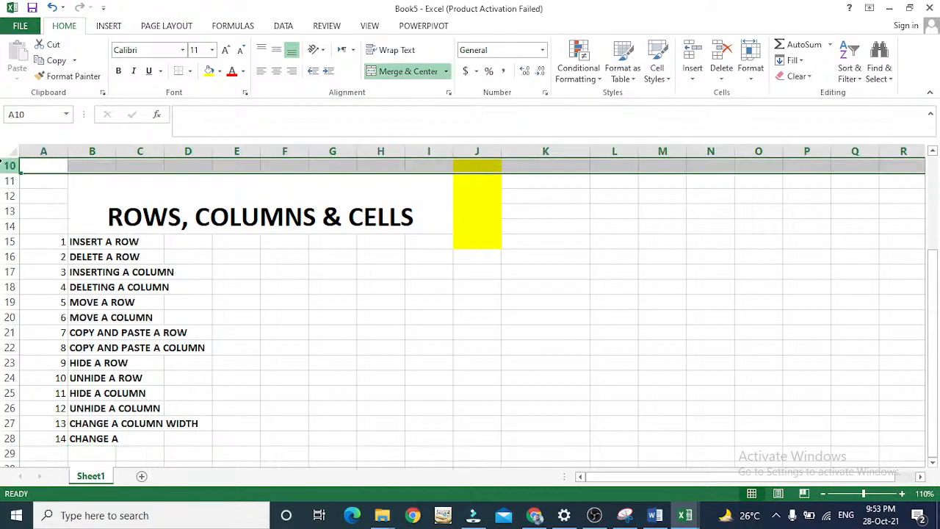
double_click(83, 438)
key(Right)
key(Right)
key(Right)
key(Right)
key(Right)
key(Right)
key(BackSpace)
text(THE)
key(BackSpace)
key(BackSpace)
key(BackSpace)
text(A ROW HEIGHT)
key(Return)
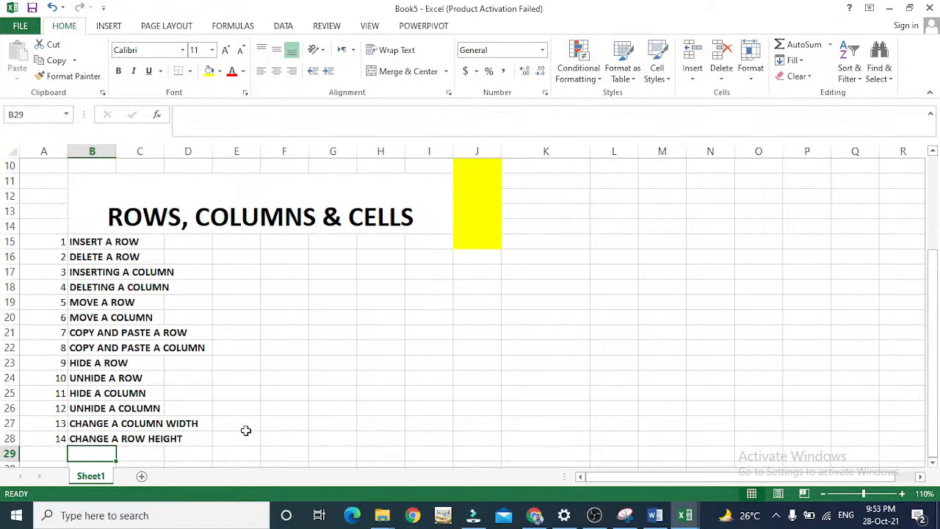
click(23, 336)
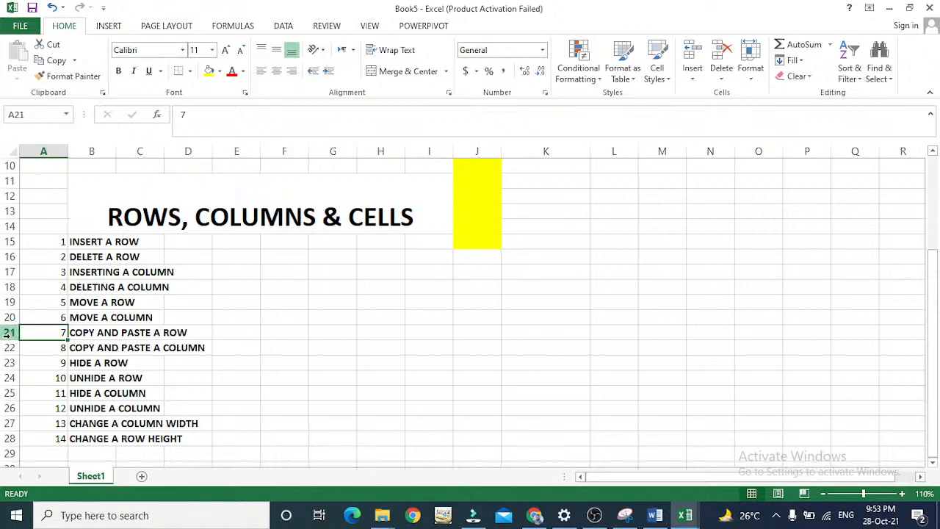
mouse_move(17, 339)
mouse_down()
mouse_move(10, 339)
mouse_move(9, 363)
mouse_move(9, 338)
mouse_up()
click(8, 331)
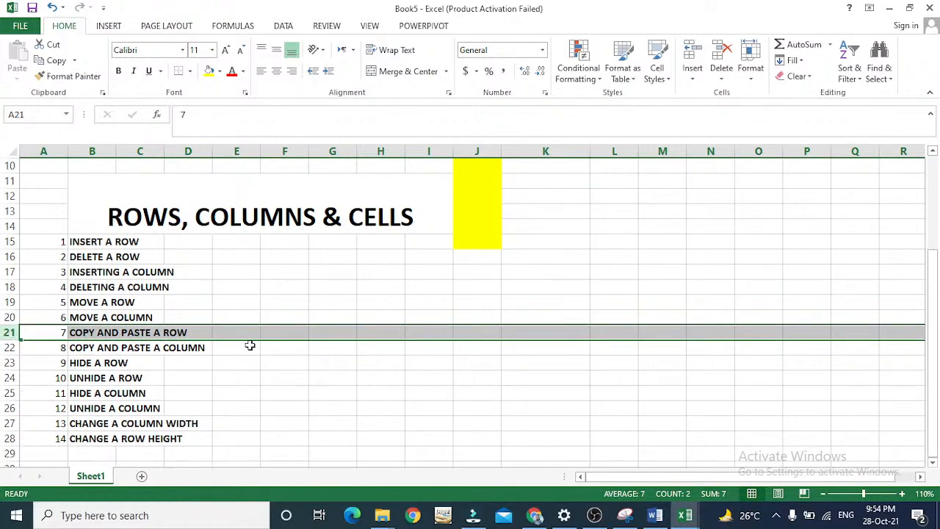
click(96, 449)
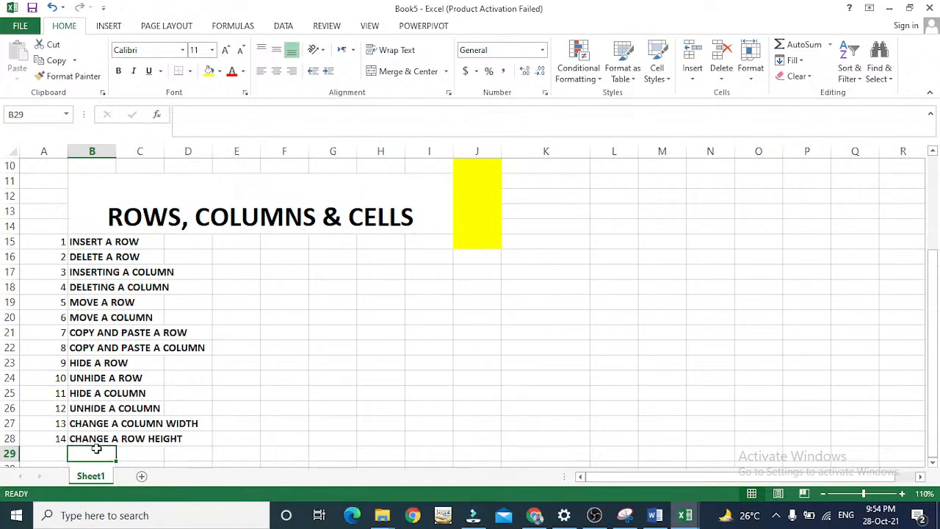
Set the height of row 28 to 24 through the cell format options.
click(4, 439)
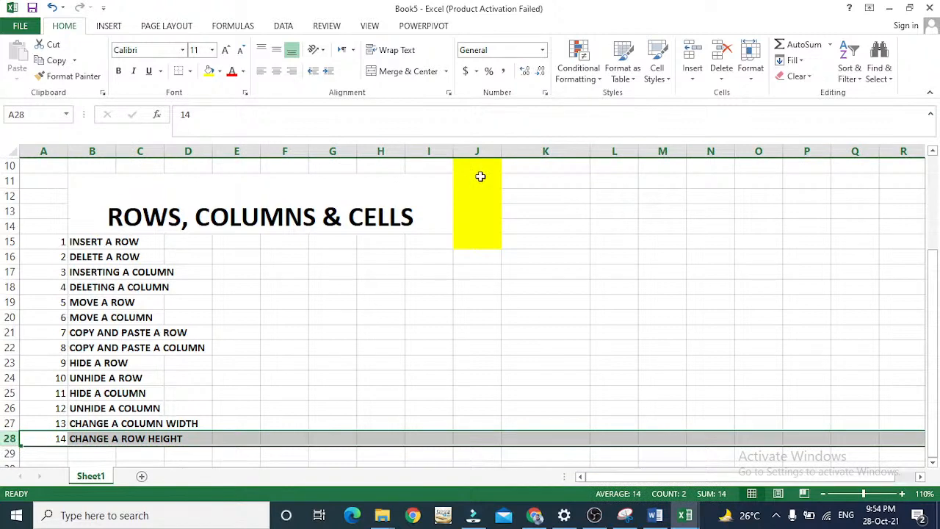
click(752, 81)
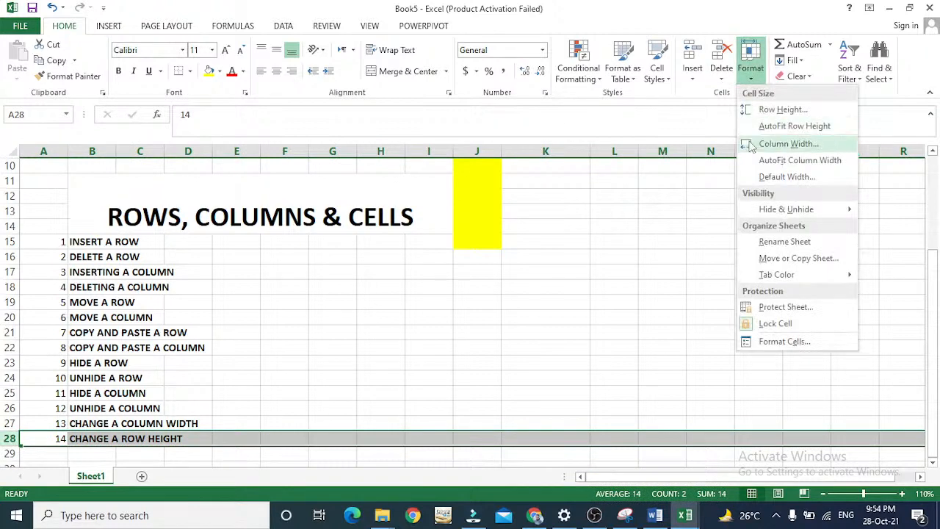
click(770, 108)
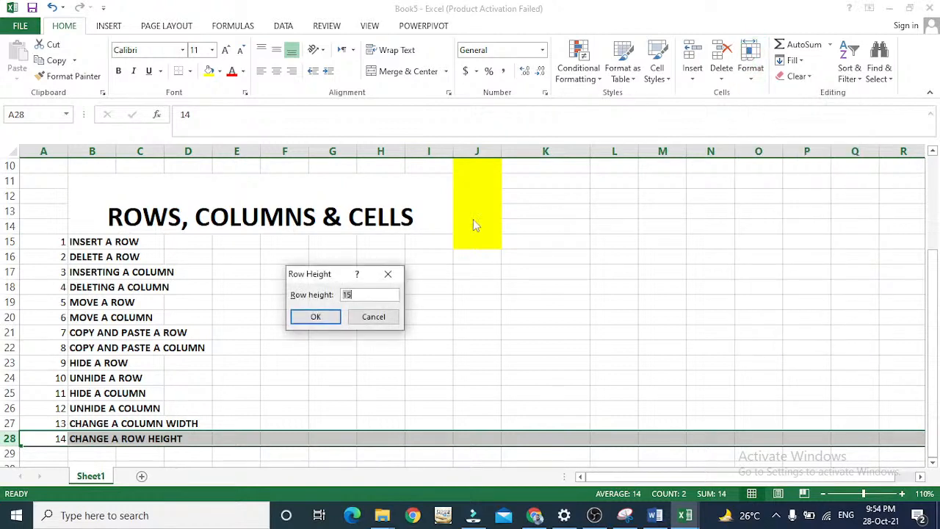
key(BackSpace)
text(2)
key(BackSpace)
text(24)
key(Return)
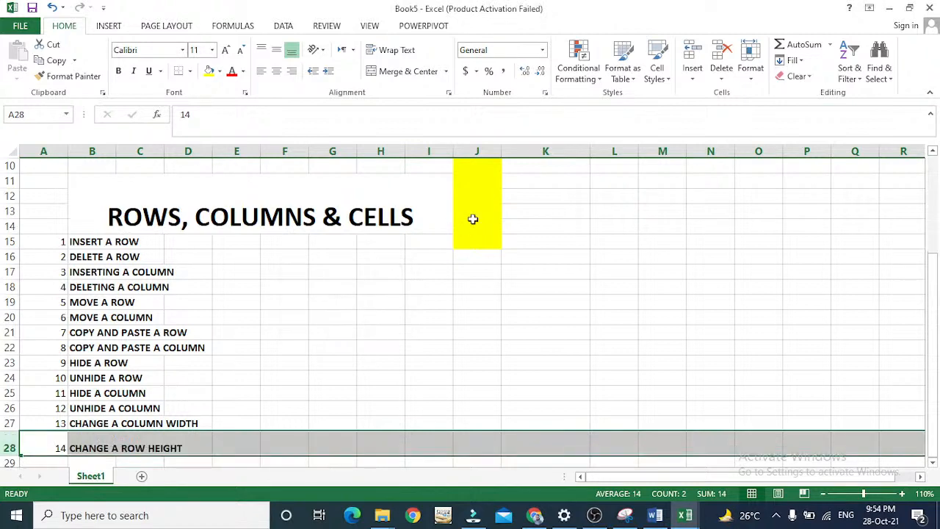
key(Down)
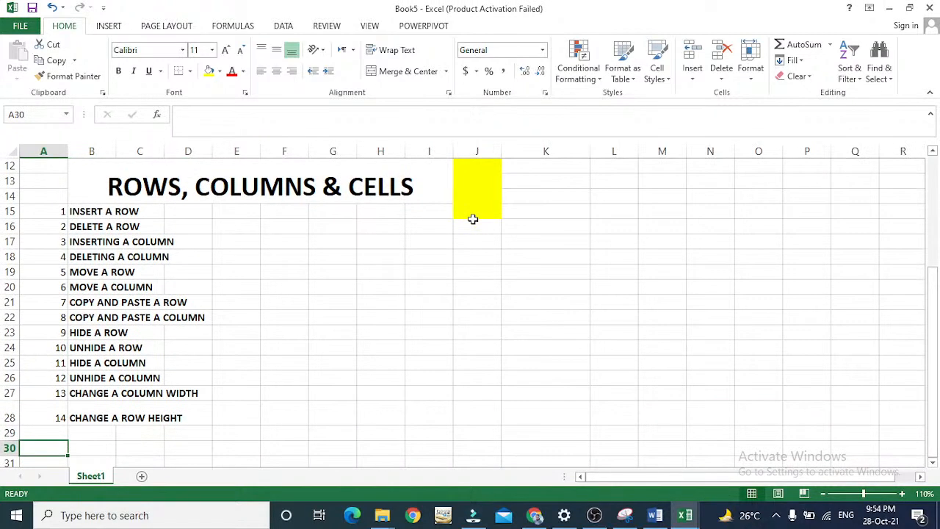
Autofit the height of row 28 and enter number 15 in cell A29.
double_click(6, 425)
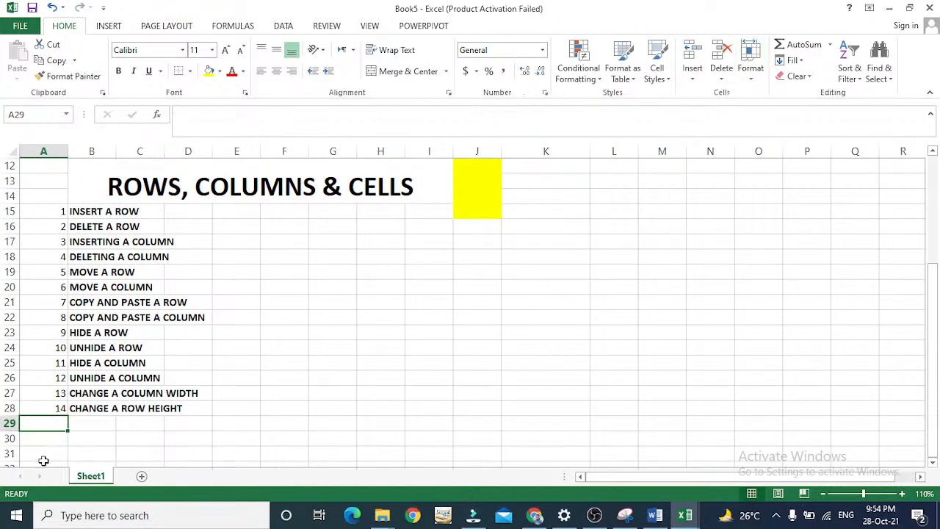
text(15)
key(Tab)
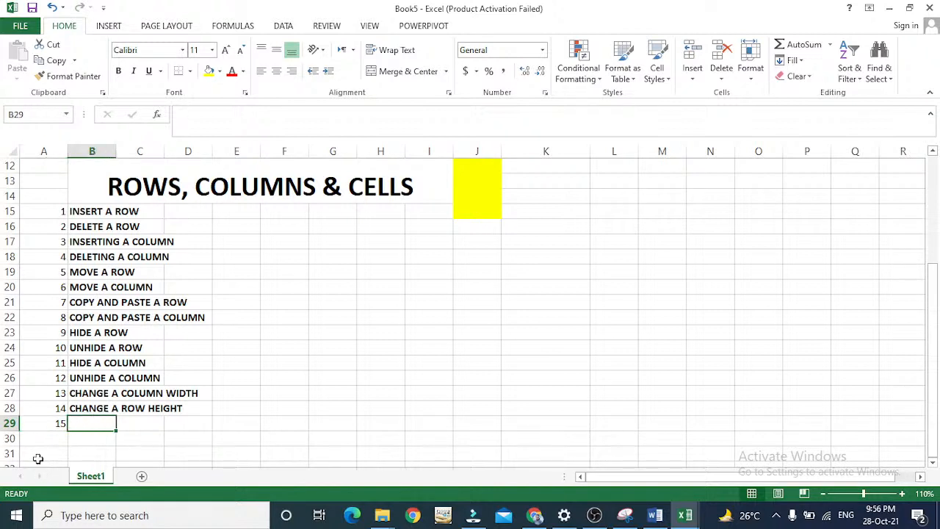
Enter "DEFAULT COLUMN WIDTH" in cell B29 beside number 15.
text(CHA)
key(BackSpace)
key(BackSpace)
key(BackSpace)
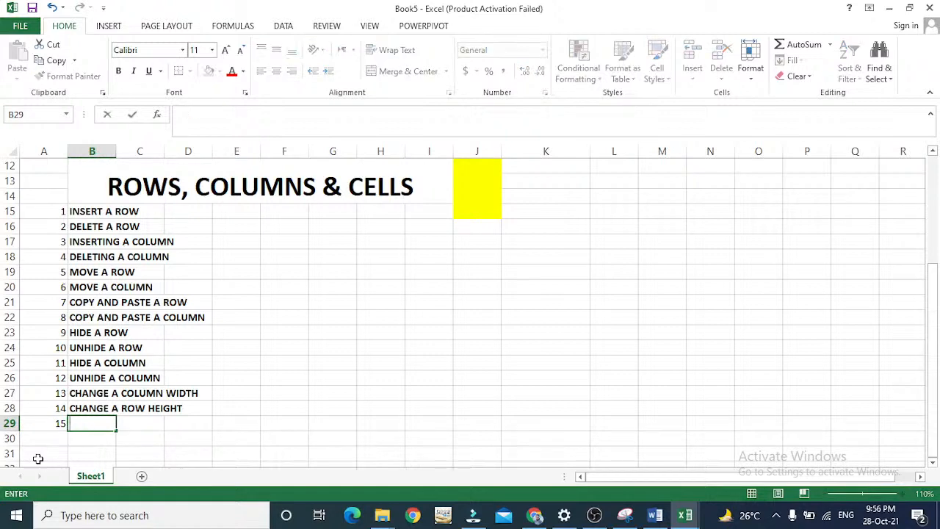
text(DEFAULT COL)
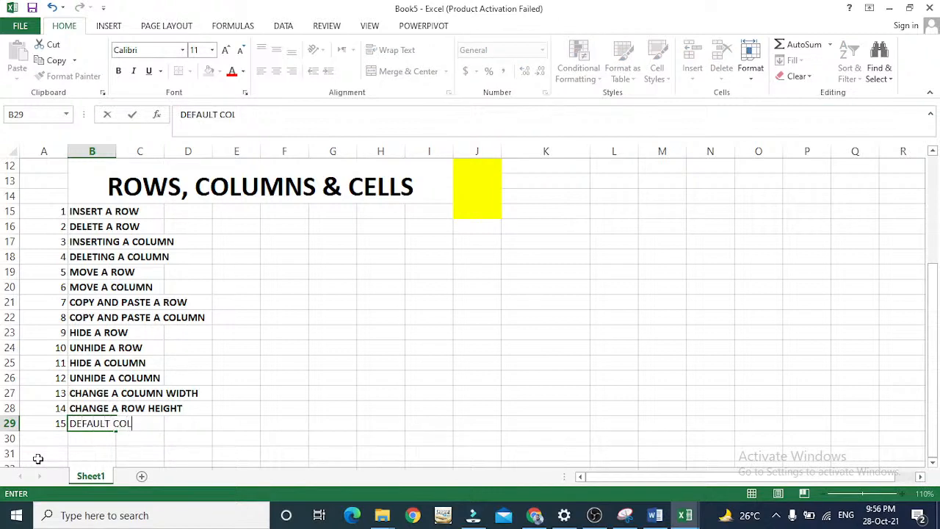
text(UMN WIDTH)
key(Return)
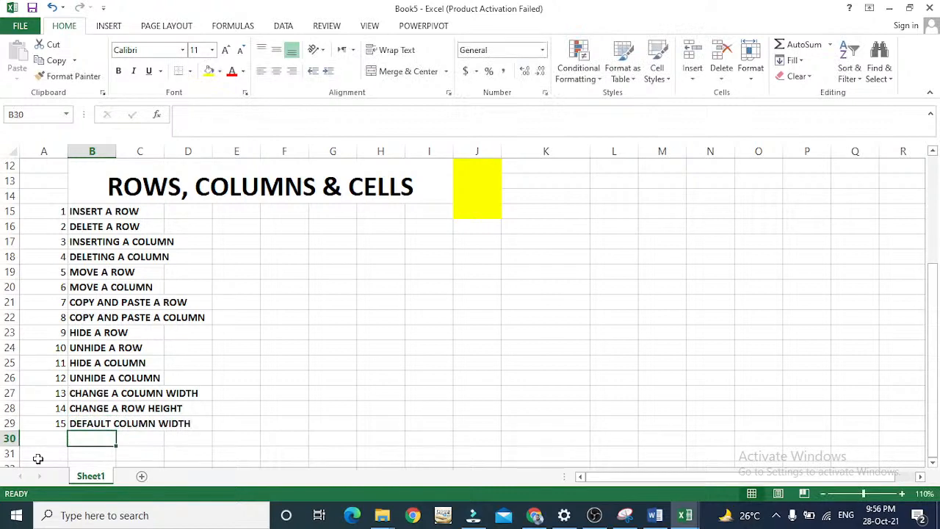
Try a standard column width of 18 for the sheet and undo the change.
key(Up)
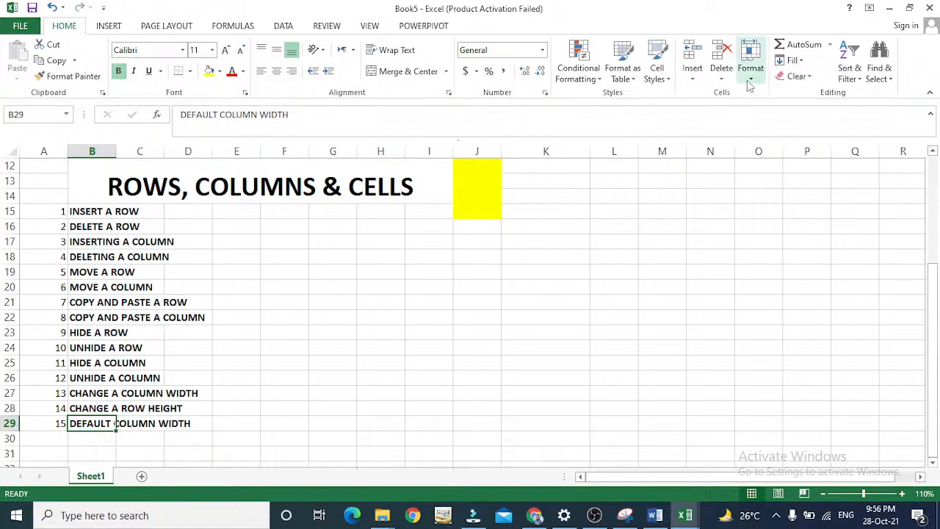
click(443, 141)
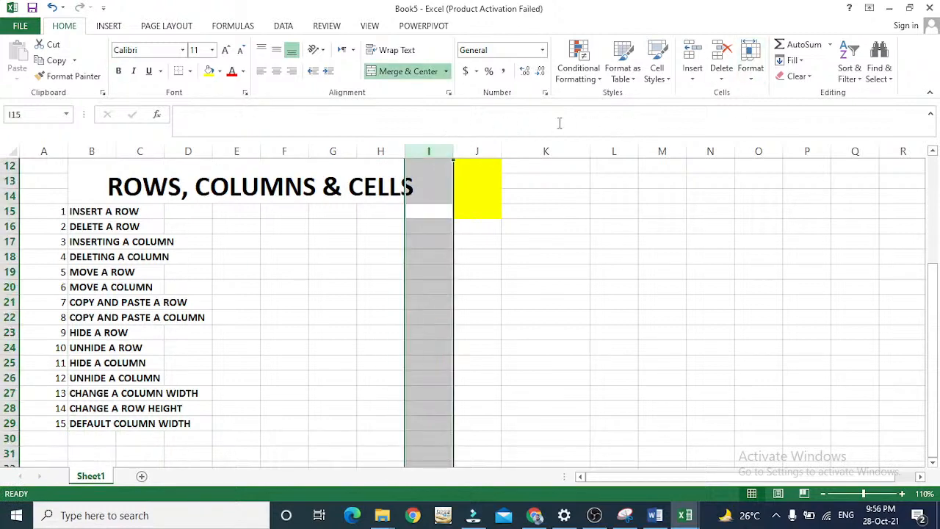
click(750, 72)
click(454, 174)
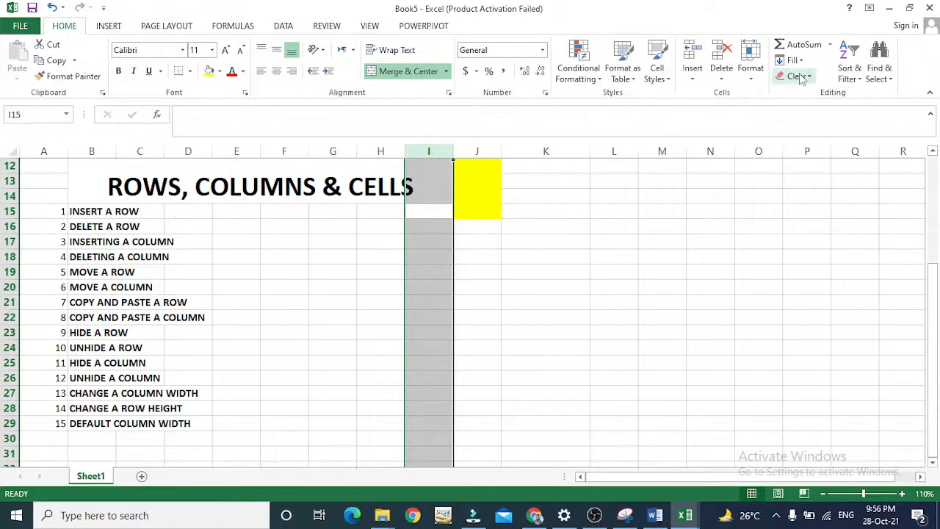
click(751, 74)
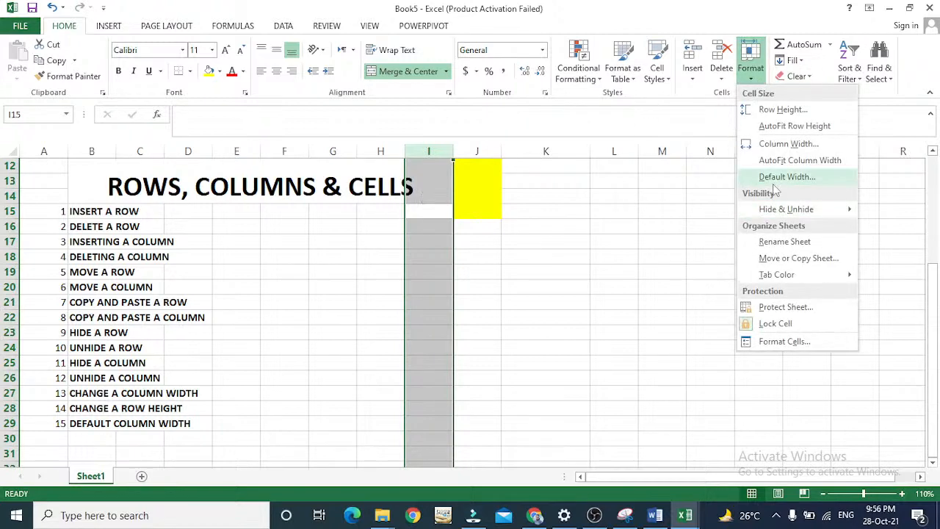
click(764, 179)
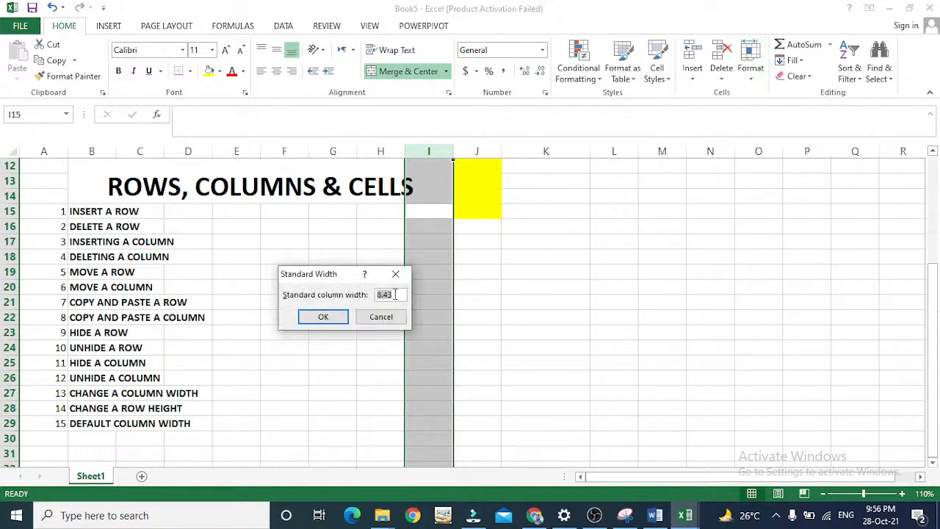
key(BackSpace)
text(18)
key(Return)
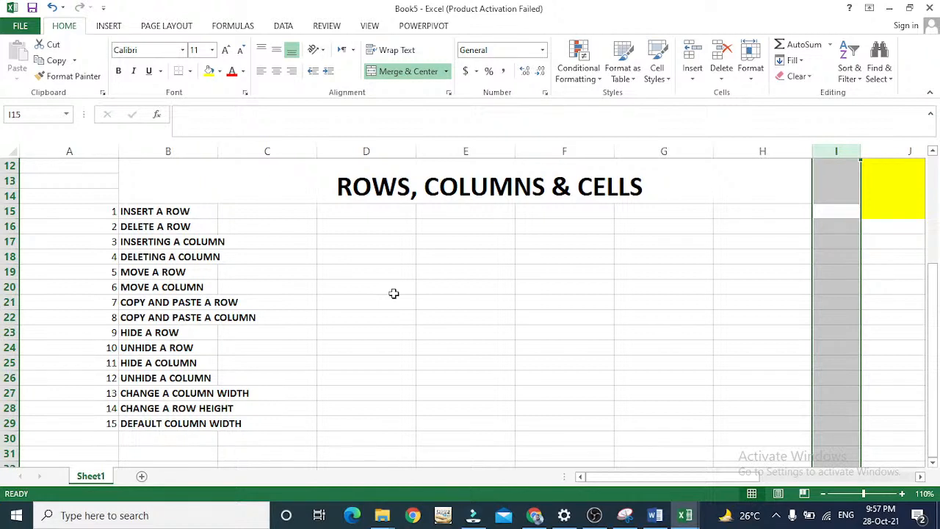
key(ctrl+z)
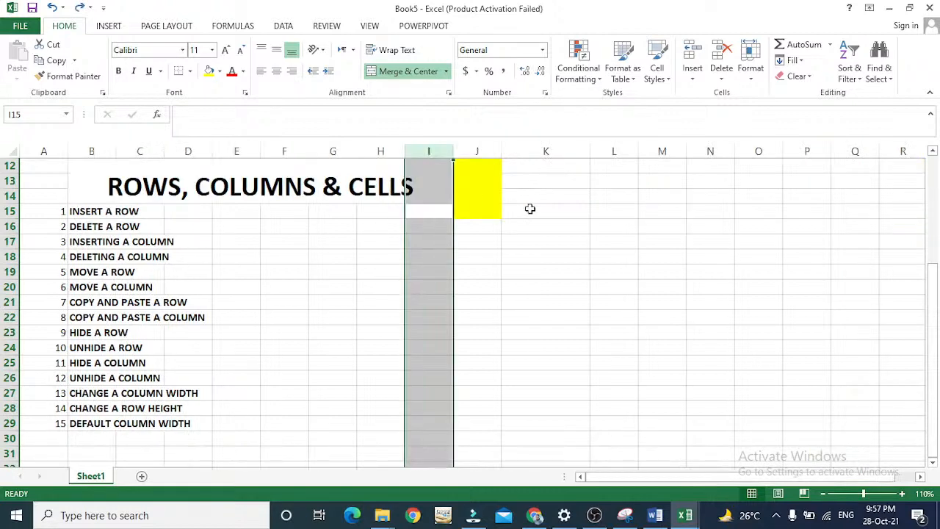
Set the sheet's default column width to 10 through the cell format options.
click(750, 74)
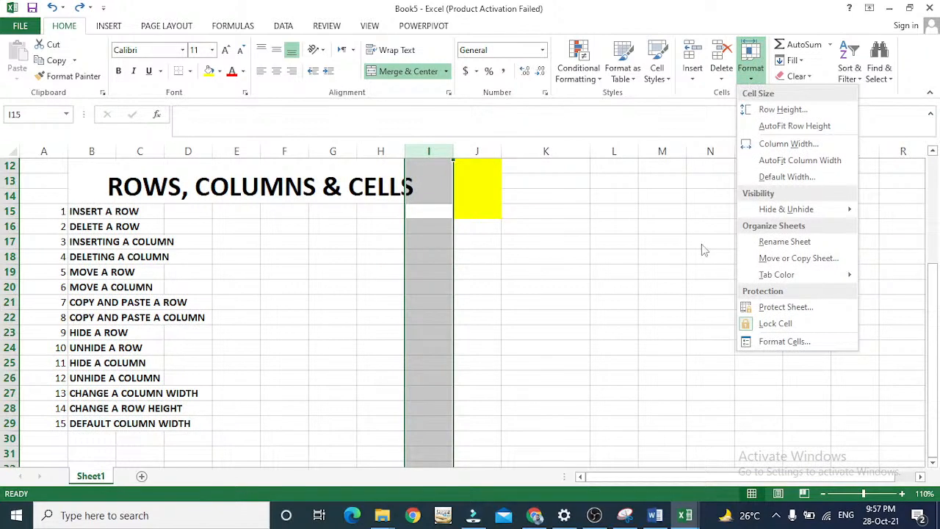
click(710, 172)
click(751, 68)
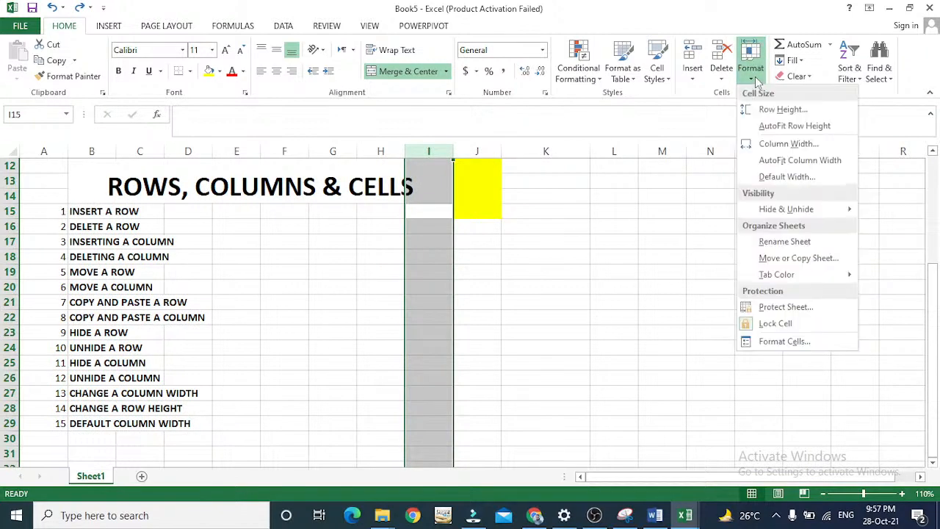
click(765, 178)
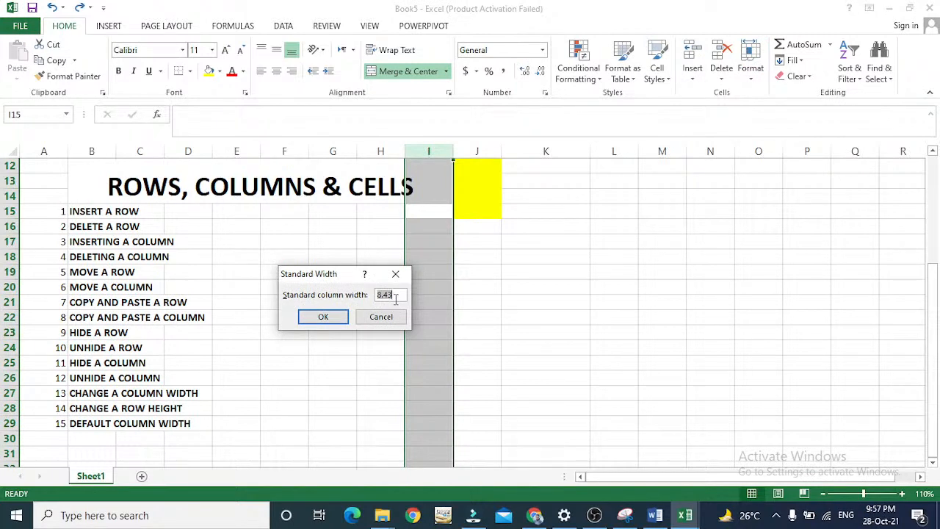
text(10)
key(Return)
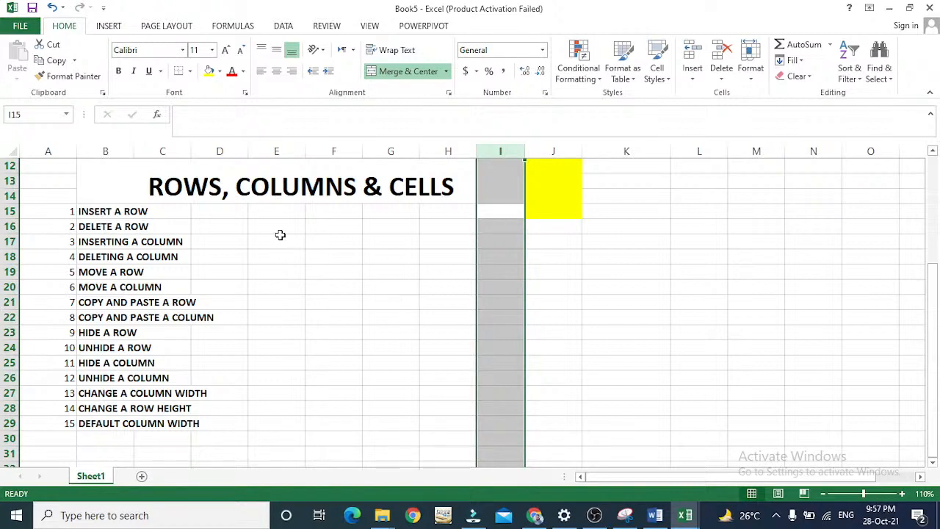
Enter the next list number, 16, in cell A30.
click(70, 438)
text(16)
key(Tab)
click(70, 438)
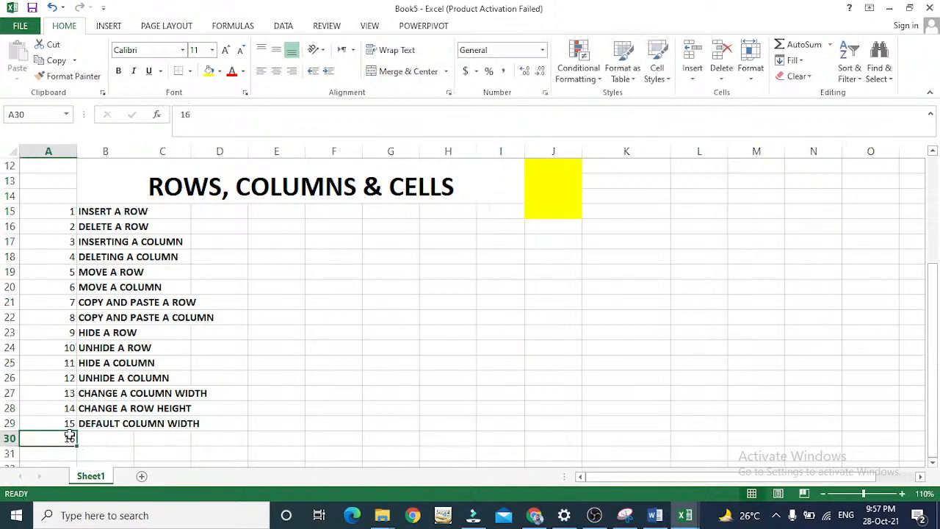
click(9, 438)
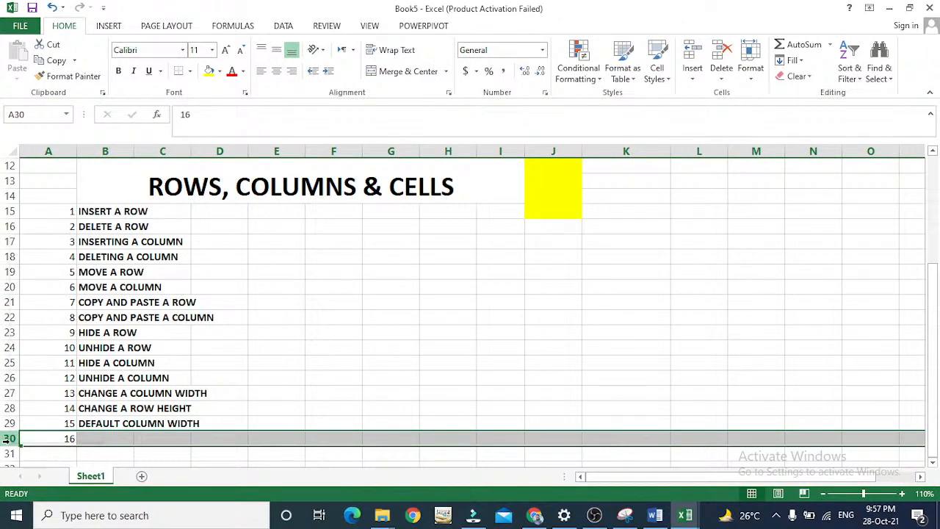
right_click(9, 438)
click(9, 442)
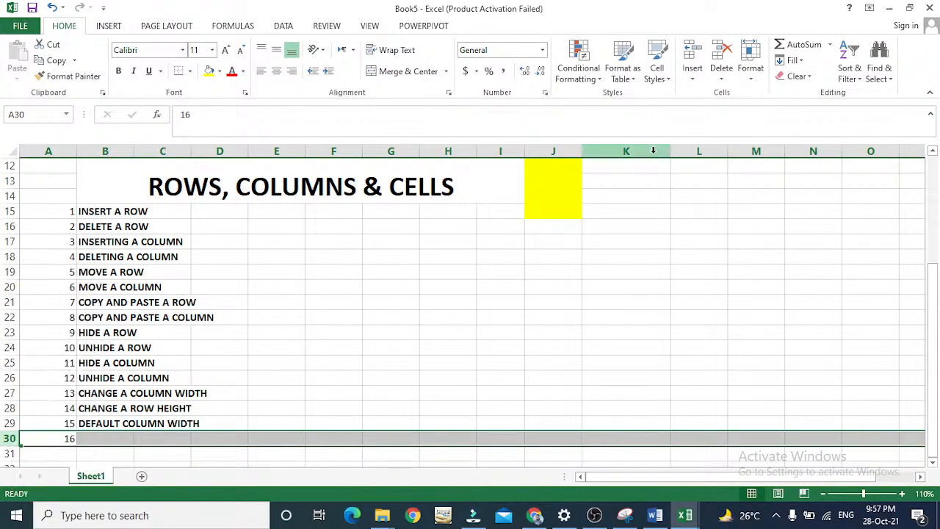
click(756, 82)
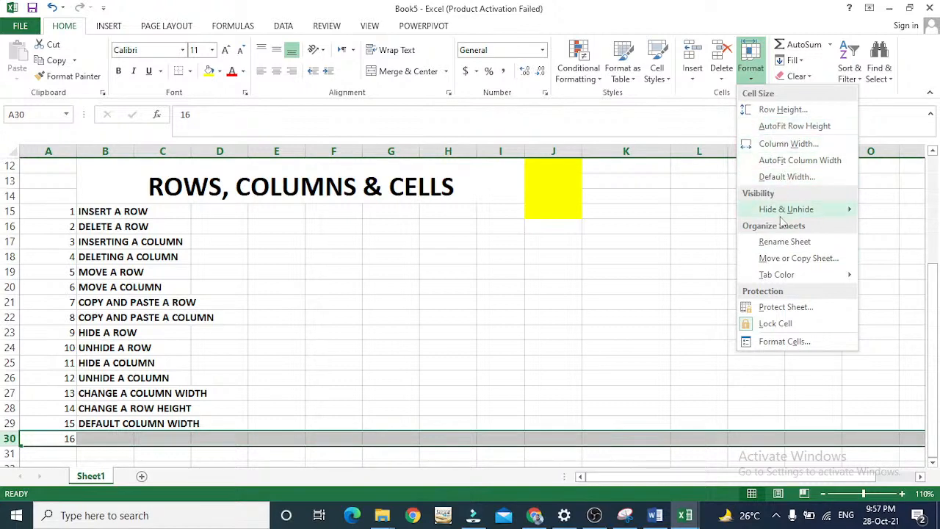
click(771, 110)
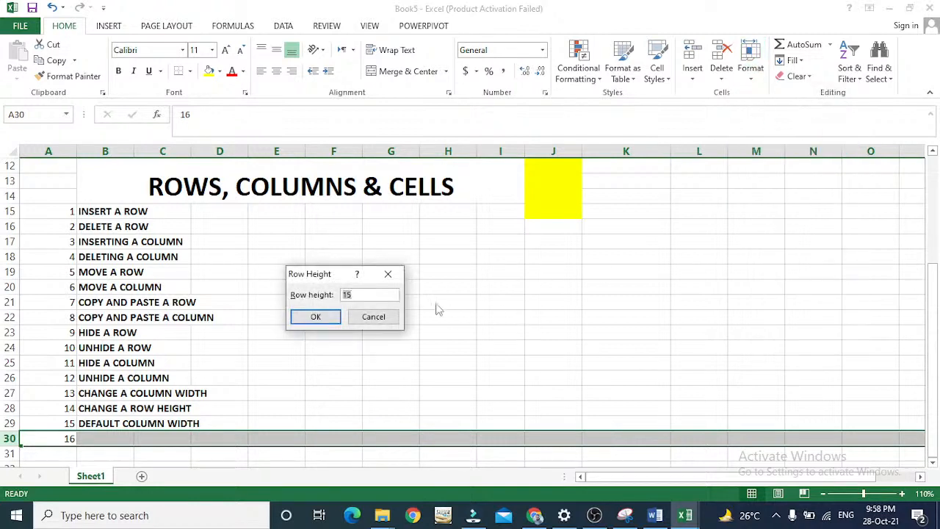
click(366, 320)
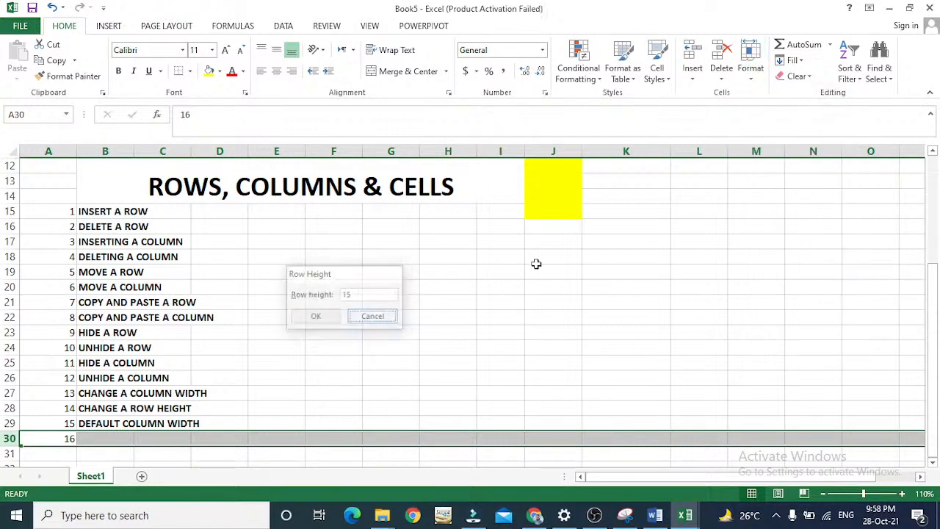
click(751, 70)
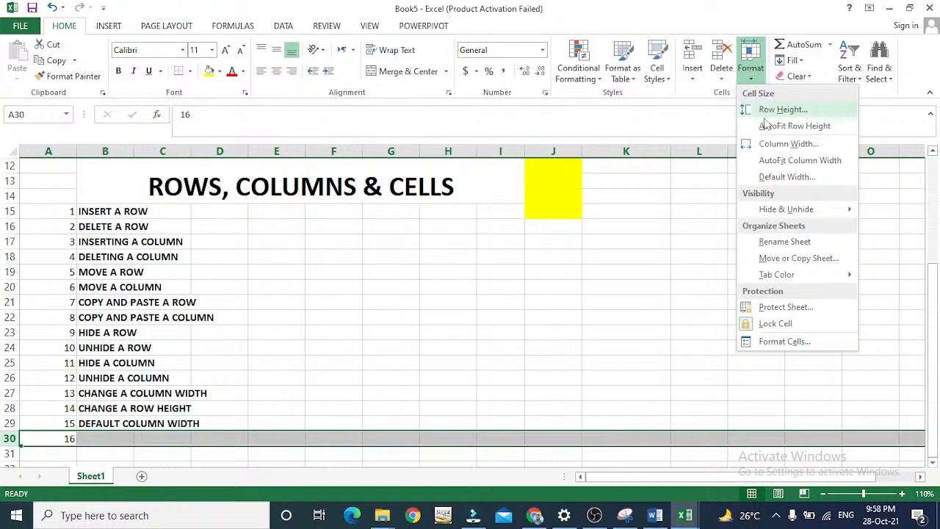
Enter "AUTO FIT COLUMN WIDTH" in cell B30 beside number 16.
click(85, 439)
click(85, 436)
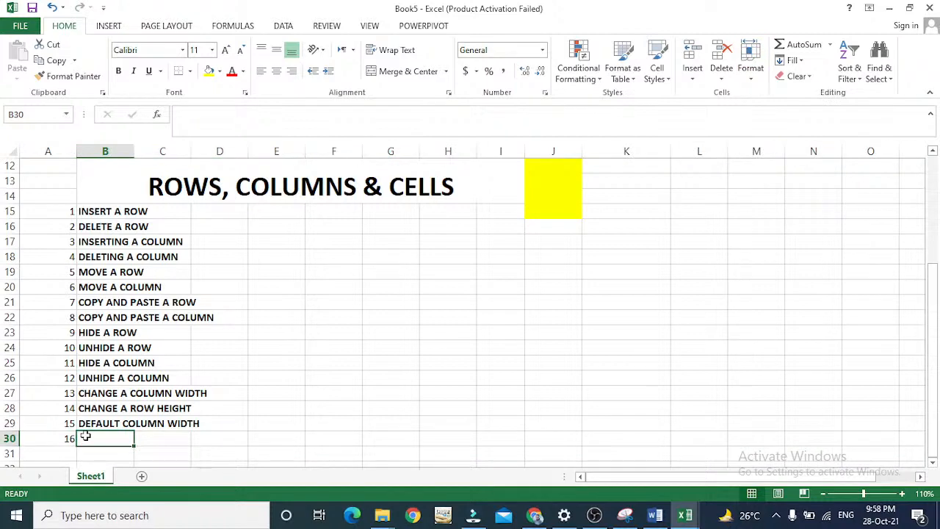
text(AUTO )
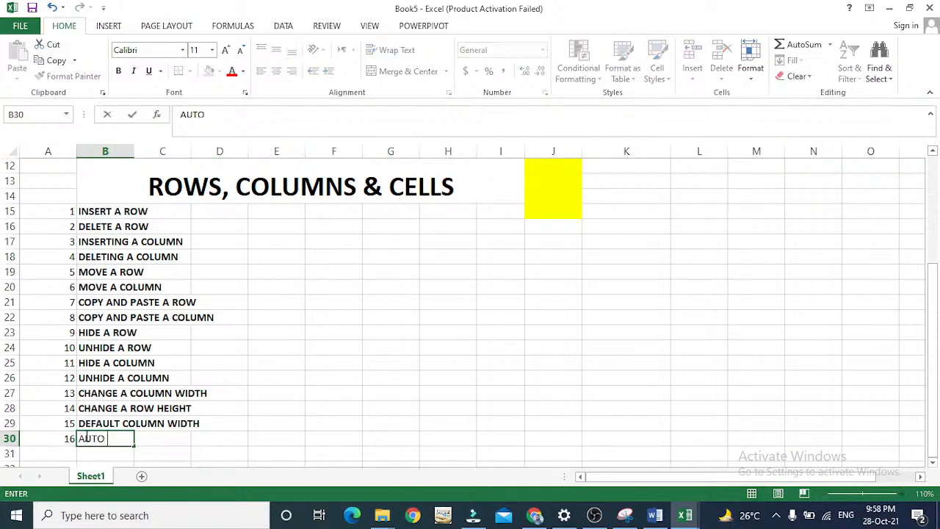
text(FIT COLUMN WIDTH)
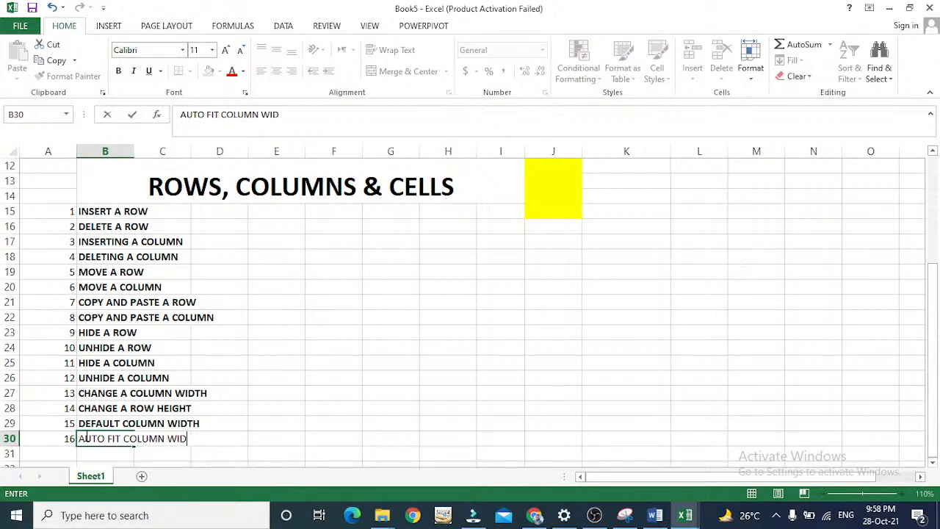
key(Return)
Enter the next list number, 17, in cell A31.
key(Left)
text(17)
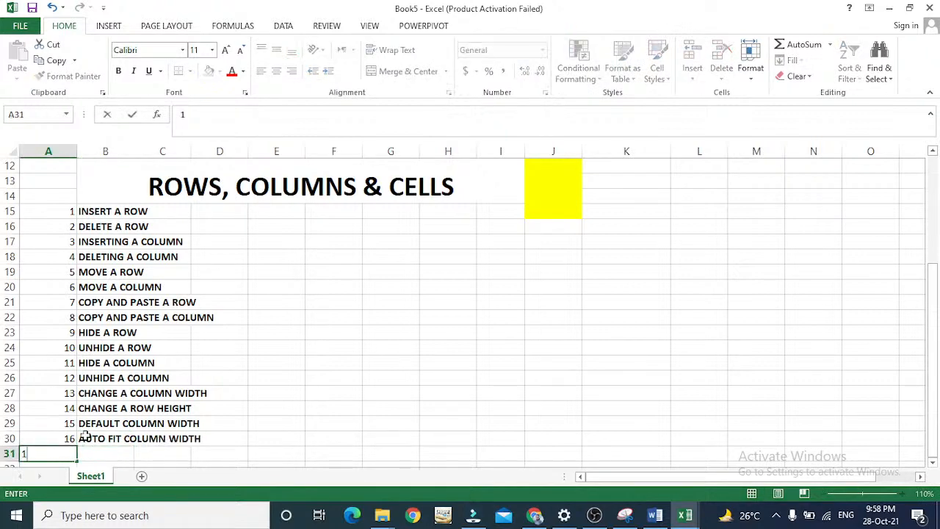
key(Tab)
Enter "AUTO FIT ROW HEIGHT" in cell B31 beside number 17.
text(AUTO)
key(BackSpace)
key(BackSpace)
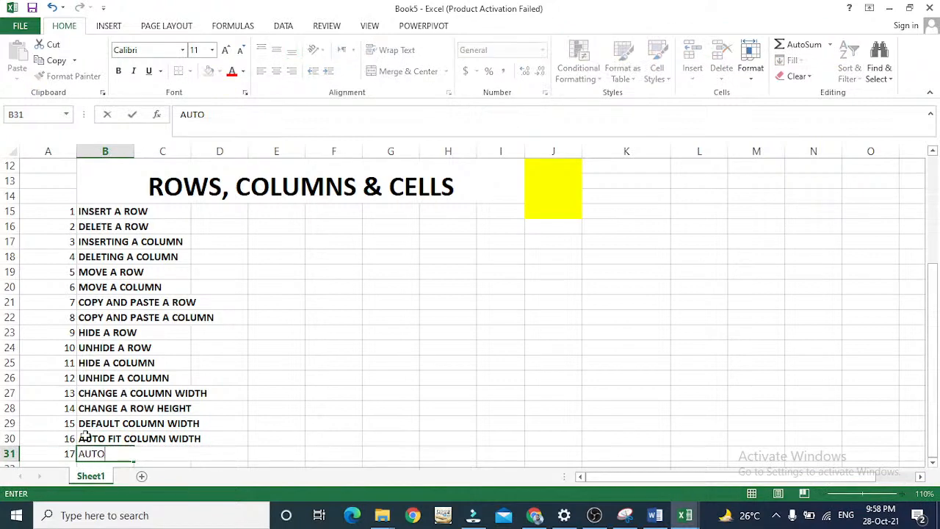
text(O FI)
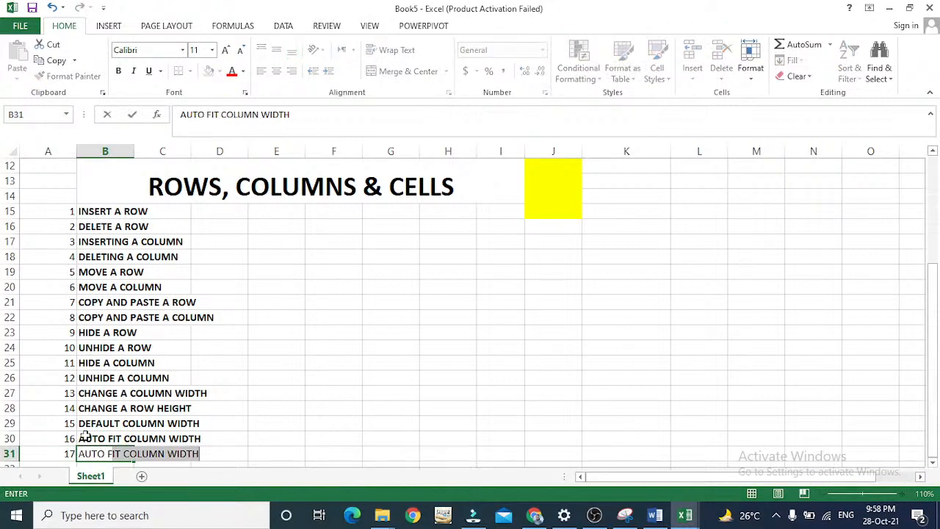
key(BackSpace)
key(BackSpace)
text(I)
key(BackSpace)
key(BackSpace)
key(BackSpace)
key(BackSpace)
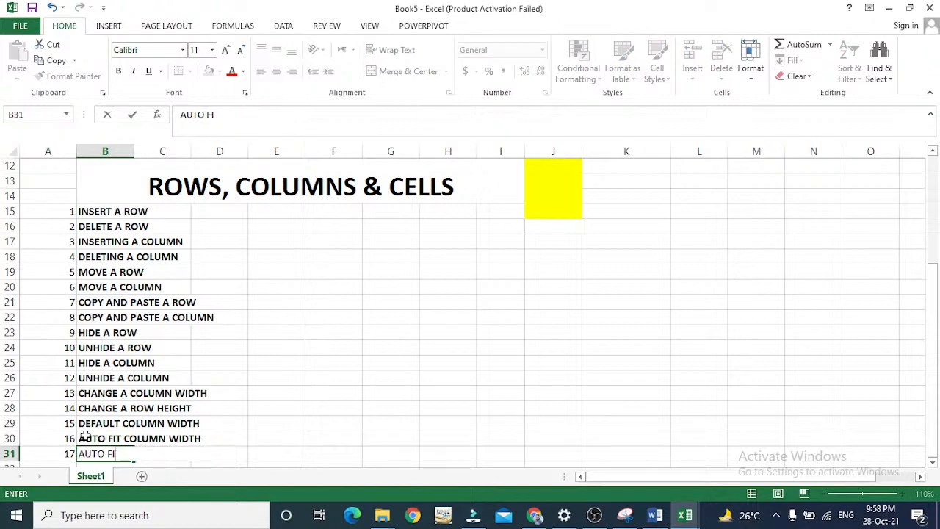
text(FIT ROW HEIGHT)
key(Return)
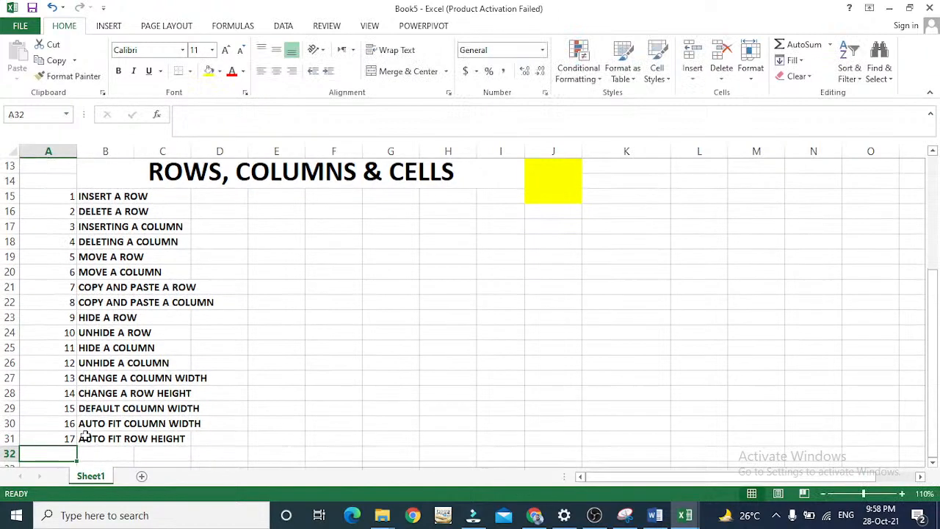
AutoFit the width of columns A through J to their contents.
click(345, 150)
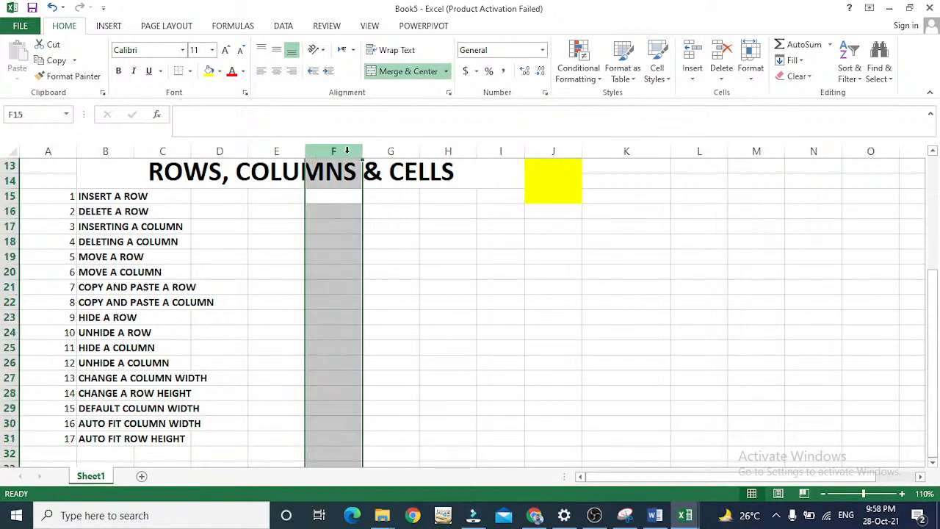
drag(562, 151, 39, 163)
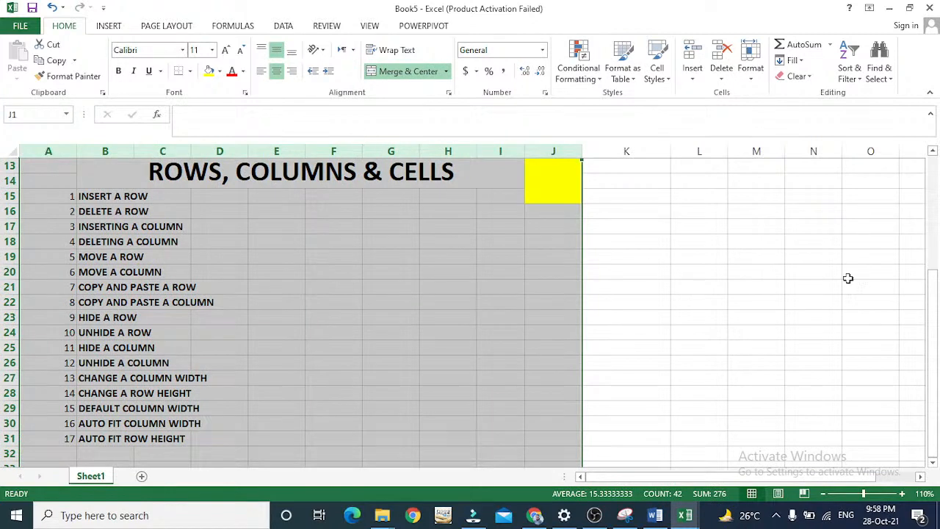
click(750, 69)
drag(932, 289, 932, 174)
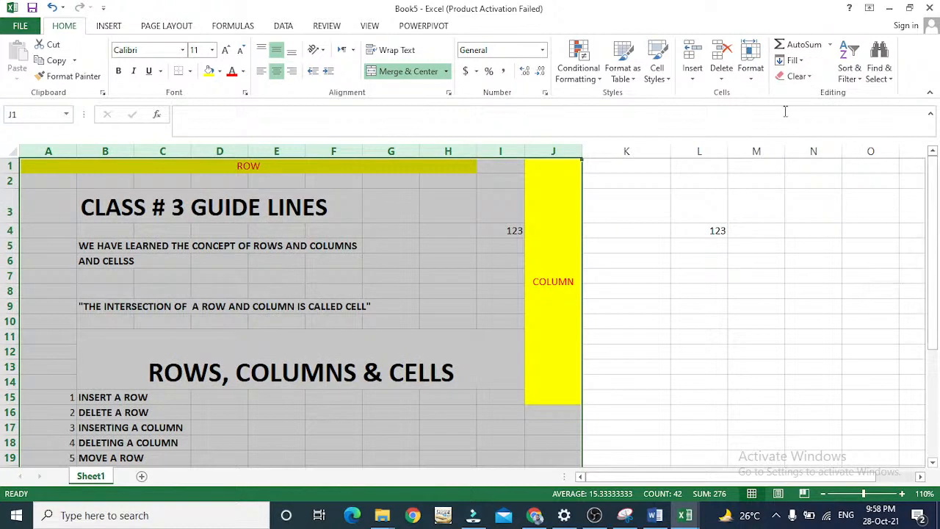
click(749, 67)
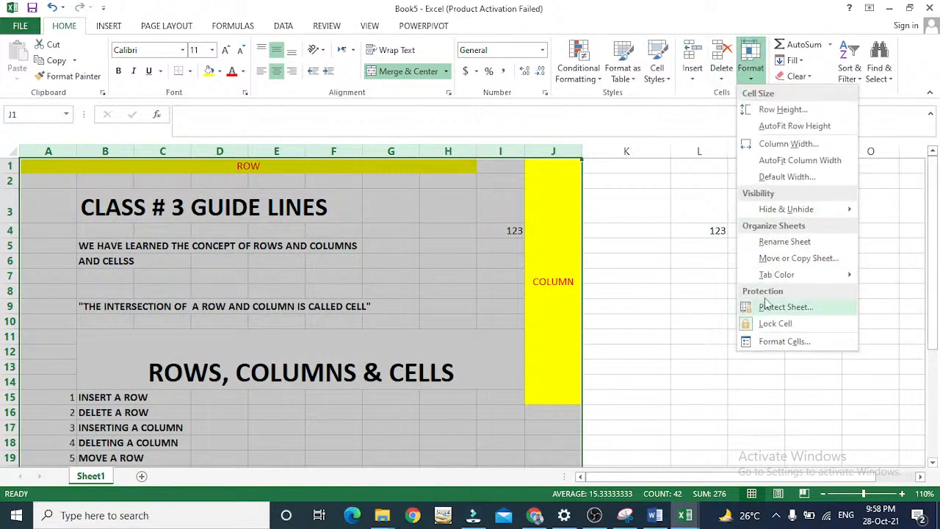
click(766, 167)
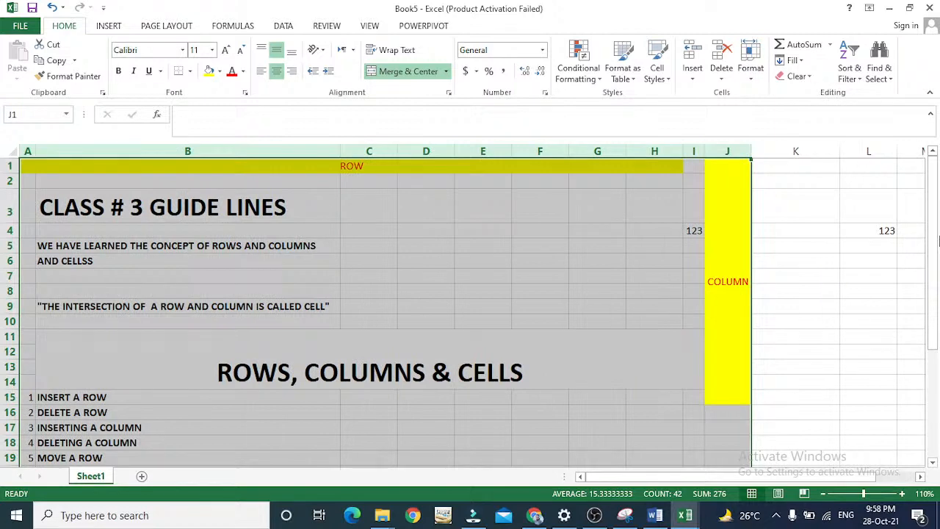
mouse_move(936, 264)
mouse_down()
mouse_move(936, 385)
mouse_move(903, 239)
mouse_move(907, 231)
mouse_move(923, 266)
mouse_move(934, 358)
mouse_move(938, 247)
mouse_up()
AutoFit the height of rows 1 through 31 to their contents.
click(751, 64)
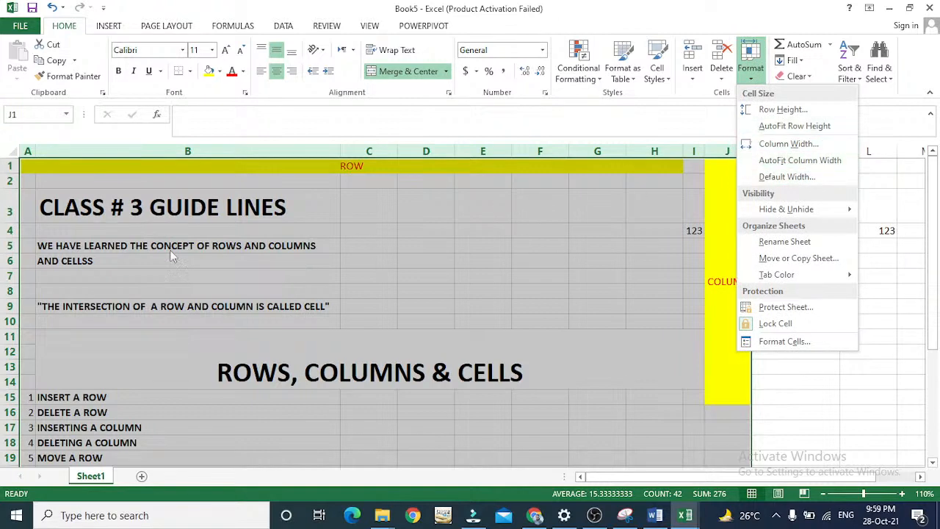
click(5, 205)
click(5, 204)
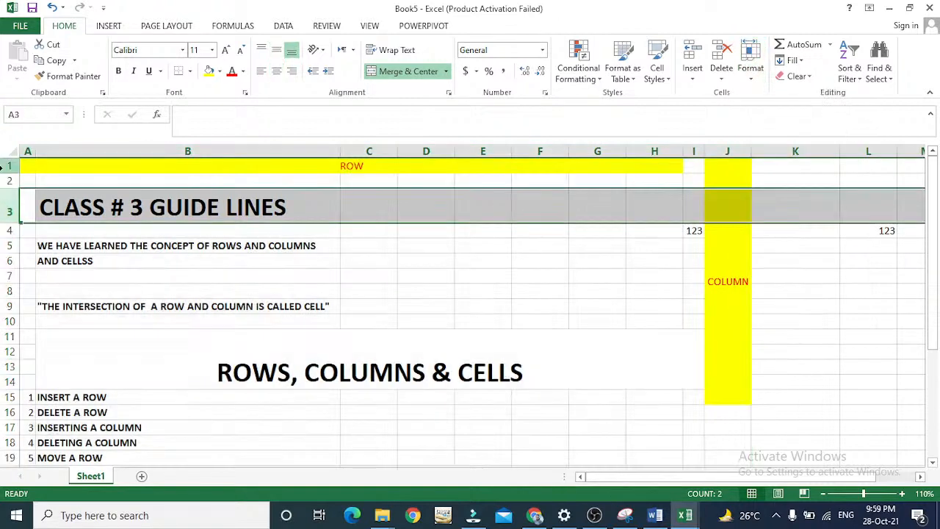
drag(4, 165, 88, 459)
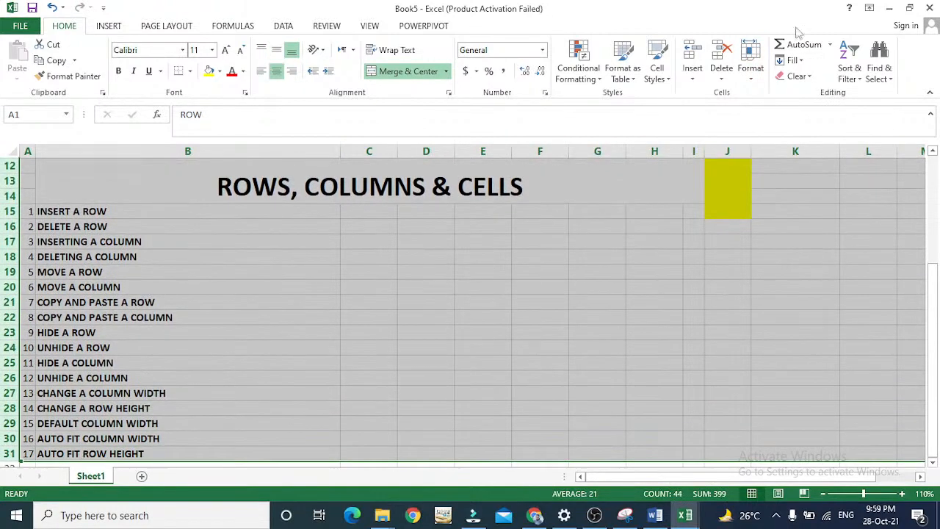
click(743, 73)
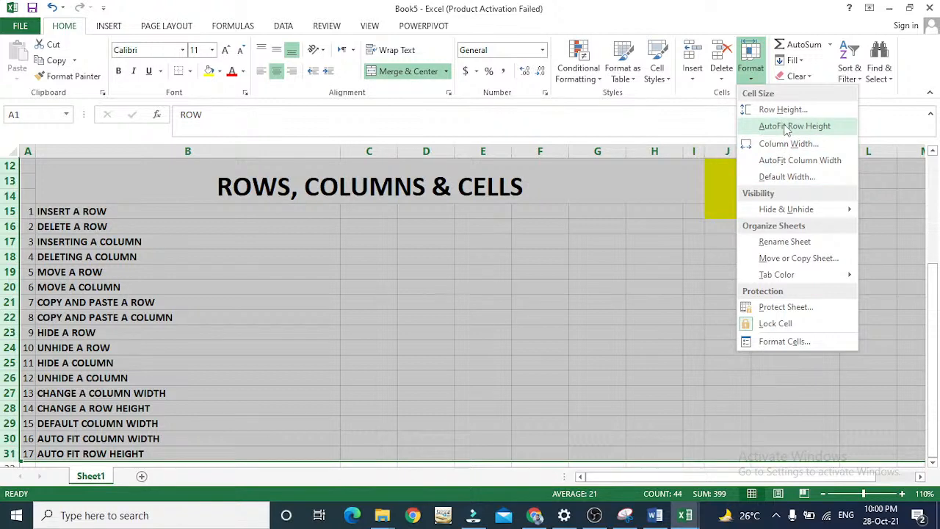
click(786, 126)
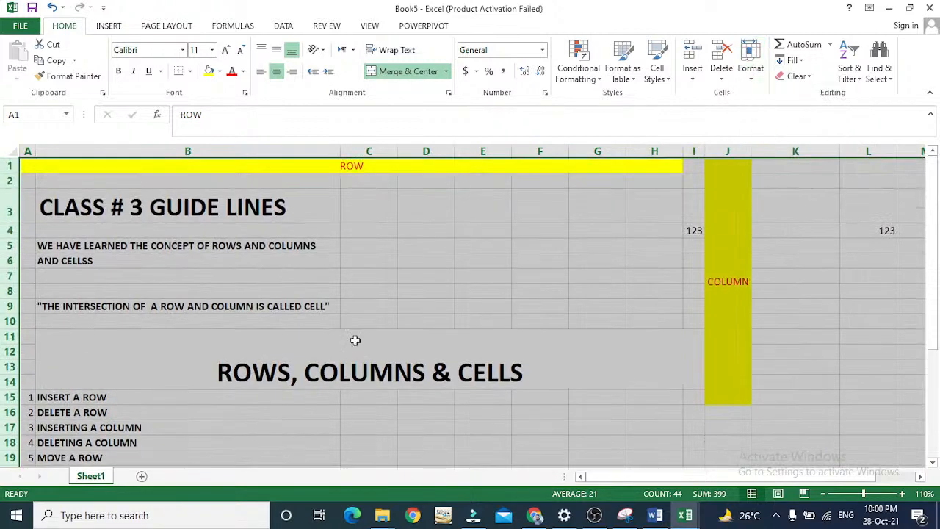
Review the resized guidelines sheet from the ROW heading down to the end of the numbered list and back up.
key(Down)
key(Down)
key(Down)
key(Down)
key(Down)
key(Down)
key(Down)
key(Down)
key(Down)
key(Down)
key(Down)
key(Down)
key(Down)
key(Down)
key(Down)
key(Down)
key(Down)
key(Down)
key(Down)
key(Down)
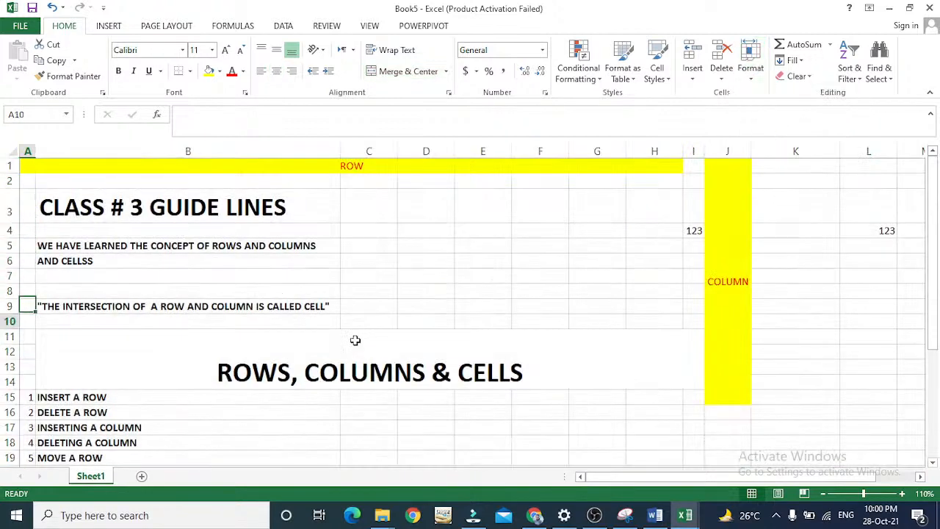
key(Up)
key(Up)
key(Up)
key(Up)
key(Up)
key(Up)
key(Up)
key(Up)
key(Up)
key(Up)
key(Up)
key(Up)
key(Up)
key(Up)
key(Up)
key(Up)
key(Up)
key(Up)
key(Up)
key(Up)
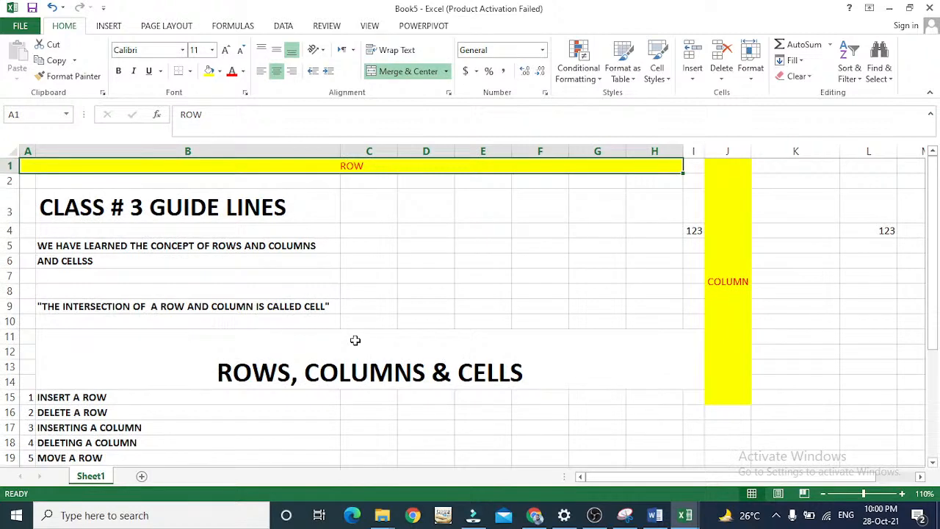
key(Down)
key(Down)
key(Down)
key(Down)
key(Down)
key(Down)
key(Down)
key(Down)
key(Down)
key(Down)
key(Down)
key(Down)
key(Down)
key(Down)
key(Down)
key(Down)
key(Down)
key(Down)
key(Down)
key(Down)
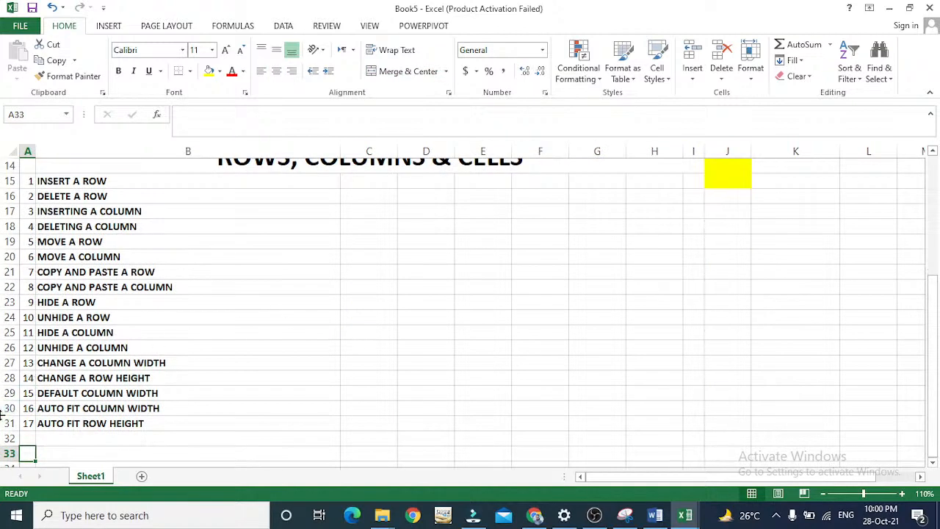
click(105, 431)
key(Down)
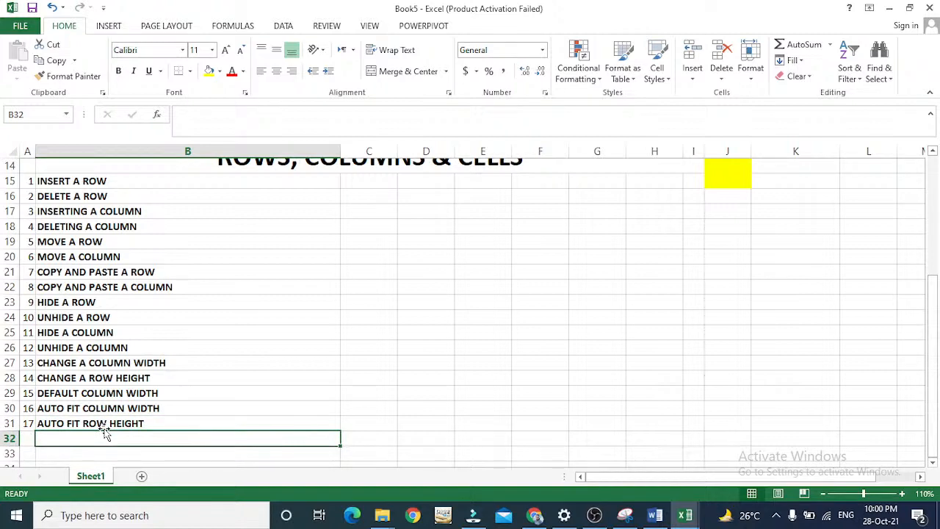
key(Up)
key(Up)
key(Up)
key(Up)
key(Up)
key(Up)
key(Up)
key(Up)
key(Up)
key(Up)
key(Up)
key(Up)
key(Up)
key(Up)
key(Up)
key(Up)
key(Up)
key(Up)
key(Up)
key(Up)
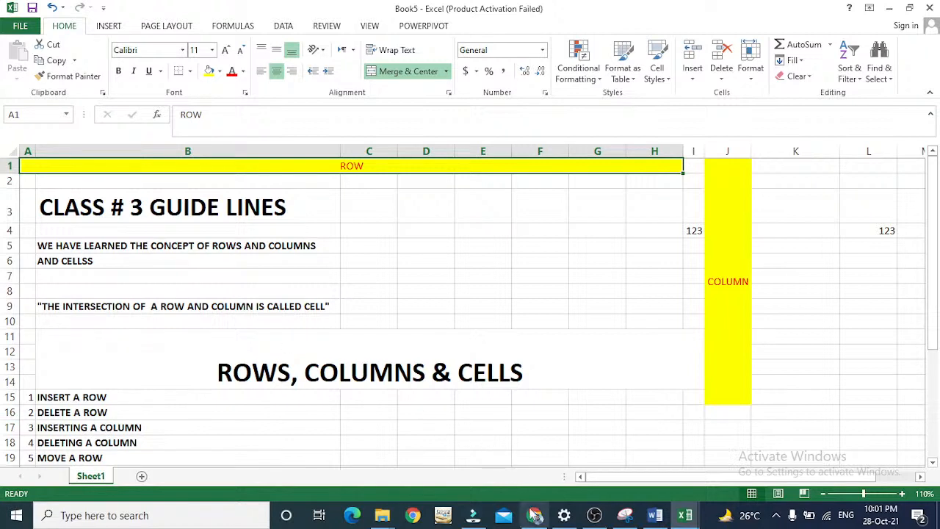
Switch to Chrome and bring up My Drive in Google Drive.
mouse_move(535, 516)
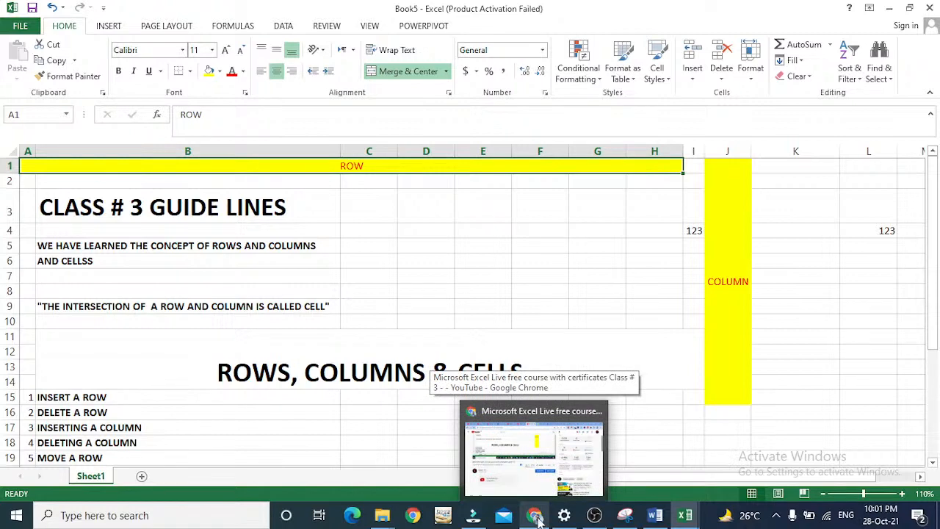
mouse_move(557, 414)
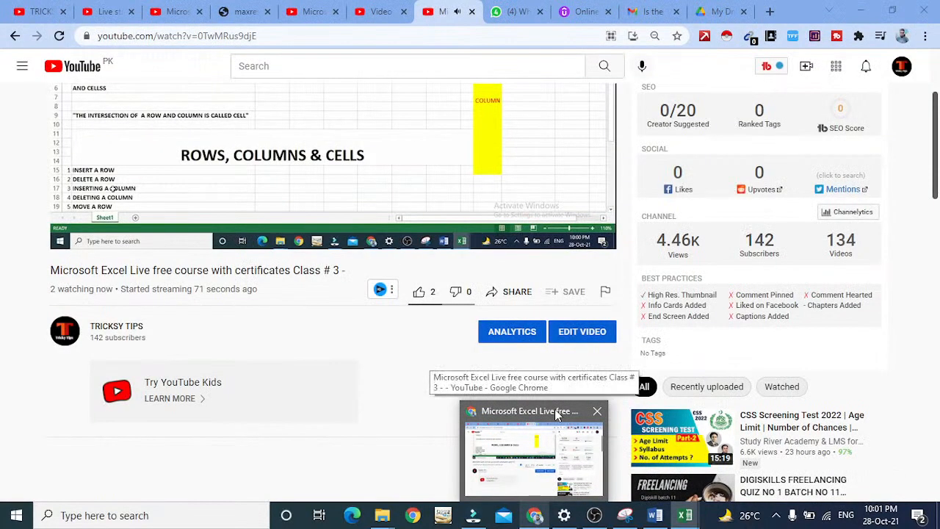
click(557, 414)
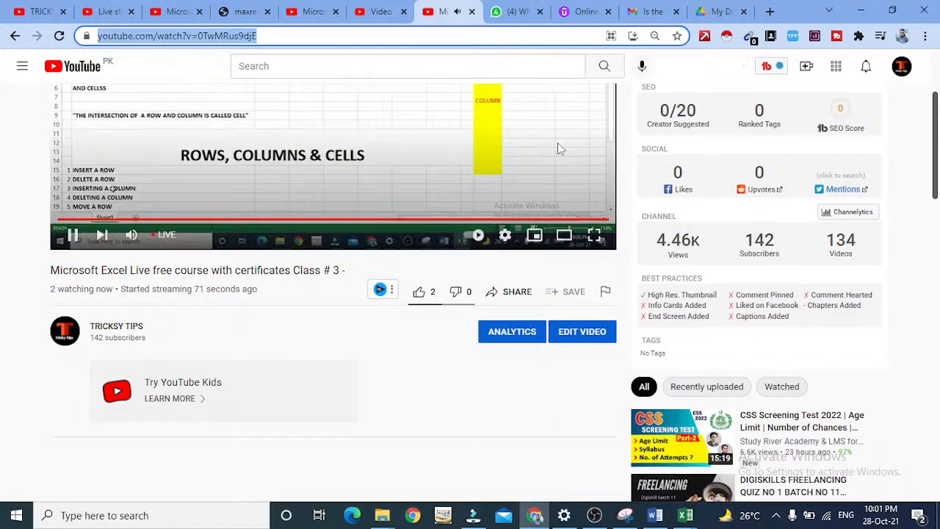
click(523, 10)
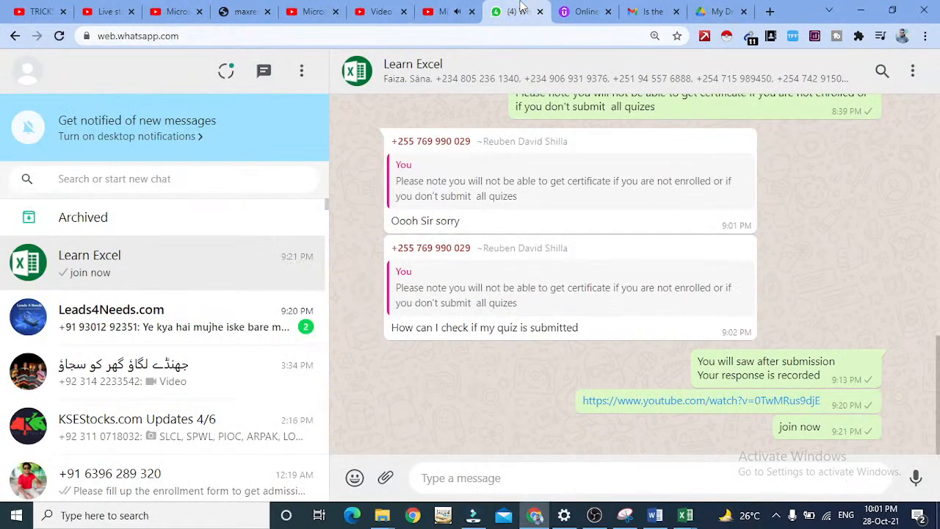
click(649, 11)
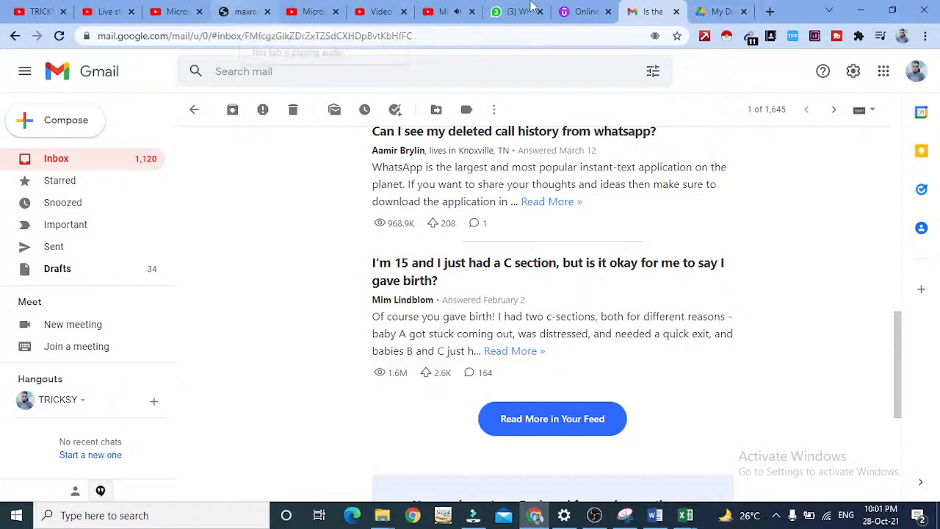
click(590, 10)
click(701, 9)
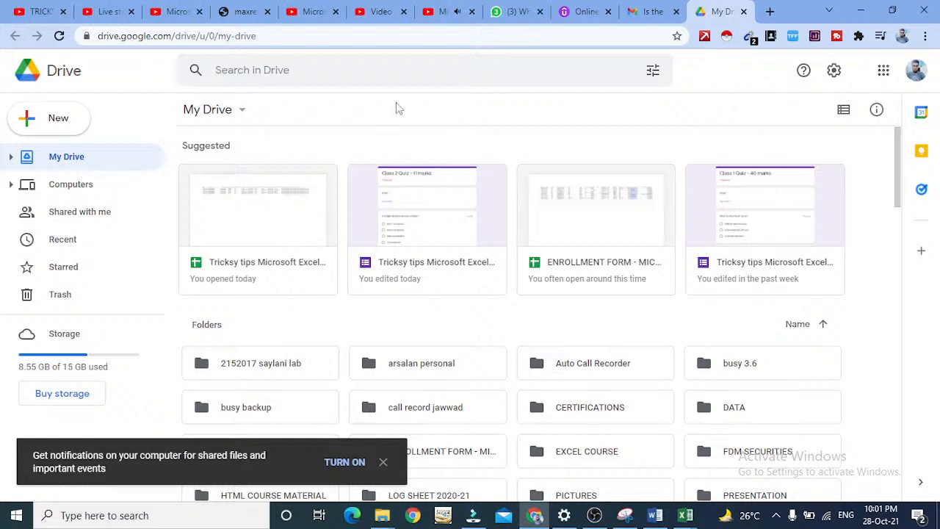
Search Drive for "ATTENDANCE SHEET" and open the form "TRICKSY TIPS STUDENTS ATTENDANCE FORM-EXCEL COURSE CLASS -1".
click(424, 71)
text(AT)
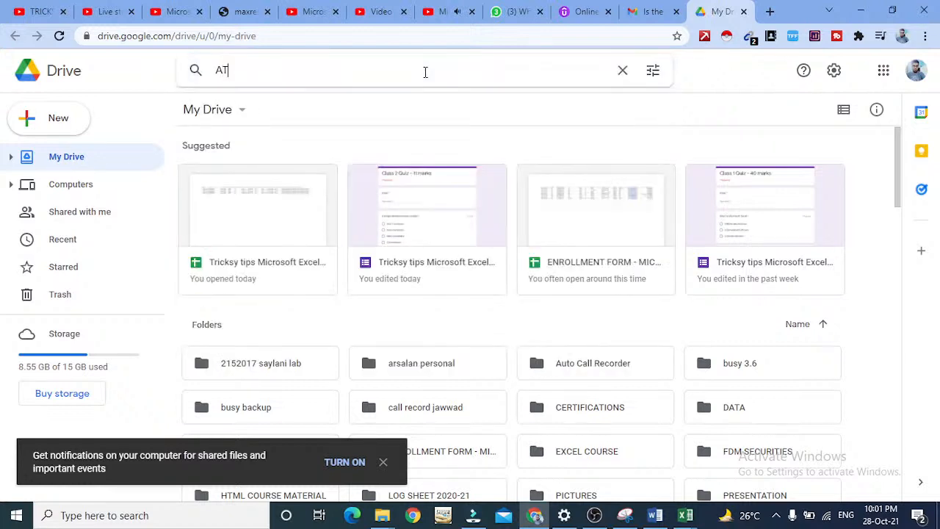
text(TENDANCE SHEET)
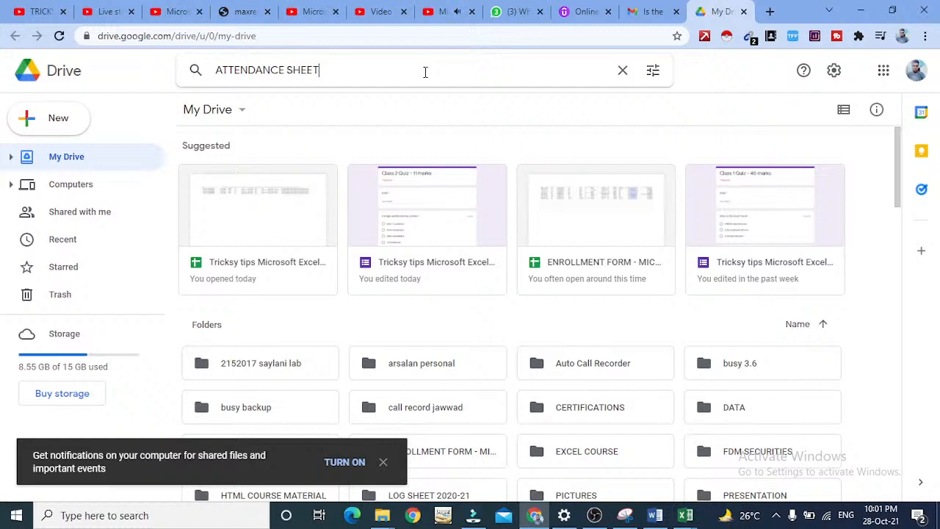
key(Return)
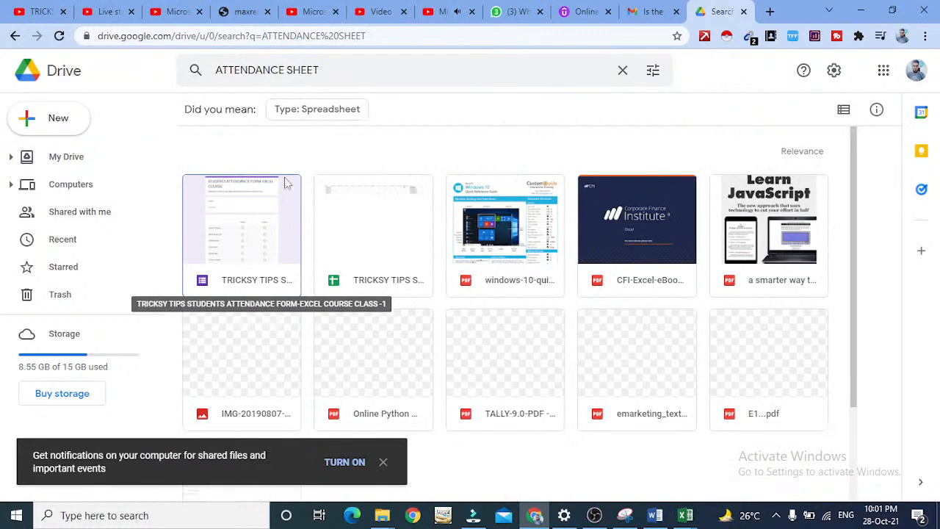
double_click(273, 188)
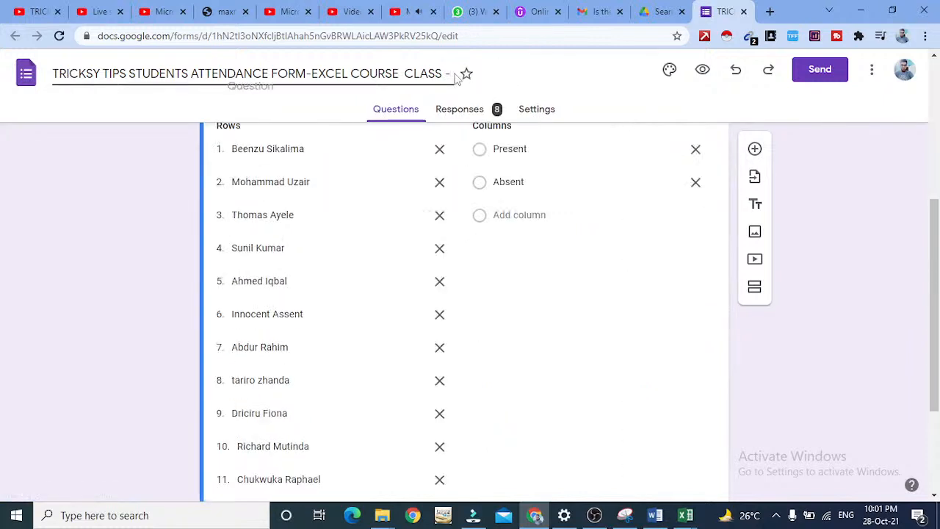
Change the class number at the end of the attendance form's file name to 3.
click(455, 75)
text(3)
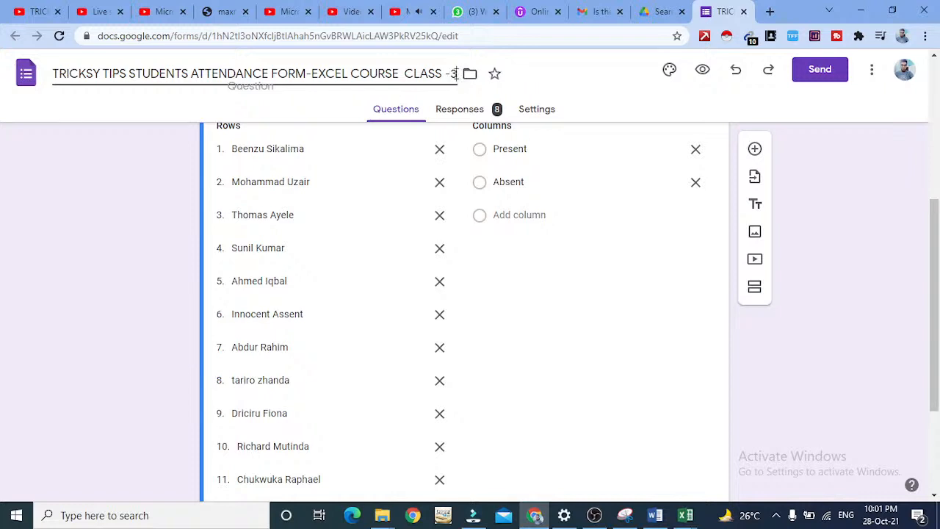
key(BackSpace)
text(3)
Generate a shortened share link for the attendance form and copy it.
click(815, 82)
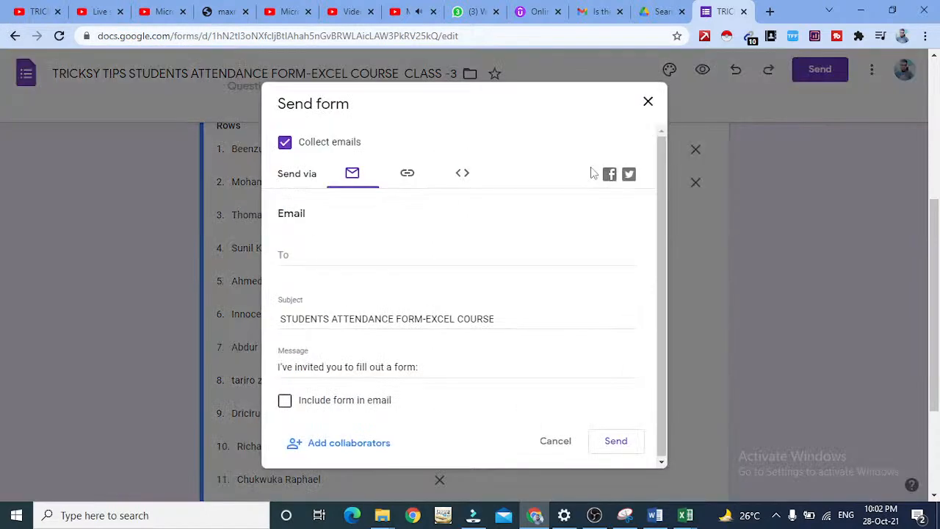
click(410, 175)
click(301, 262)
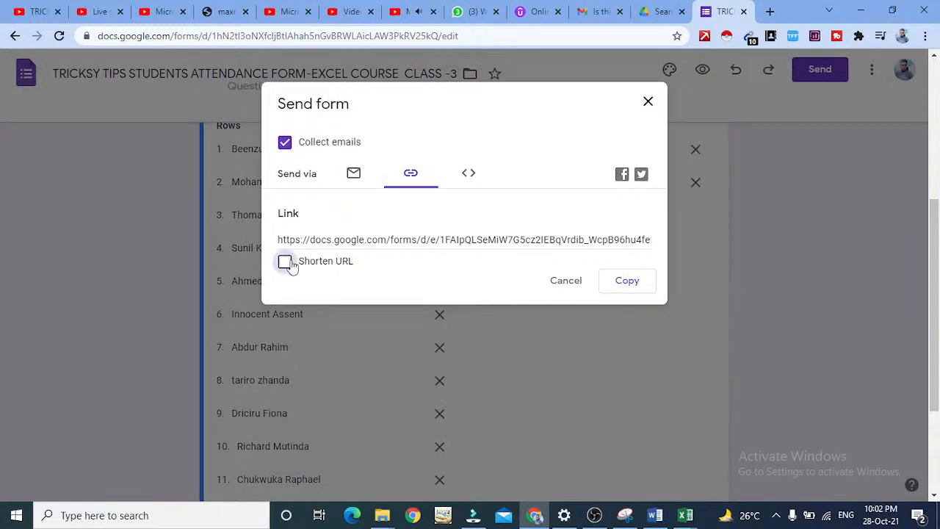
click(635, 280)
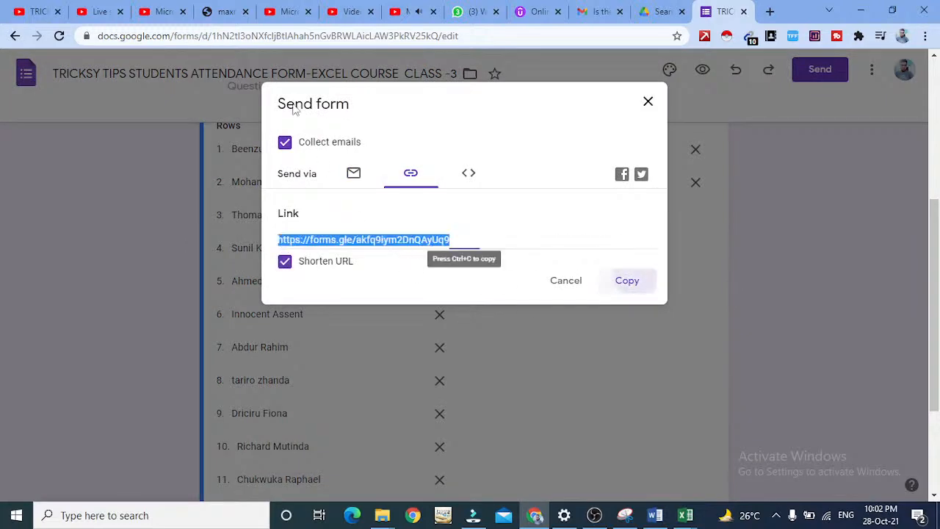
Send the copied form link to the Learn Excel WhatsApp group and close the form's Send form dialog.
click(457, 11)
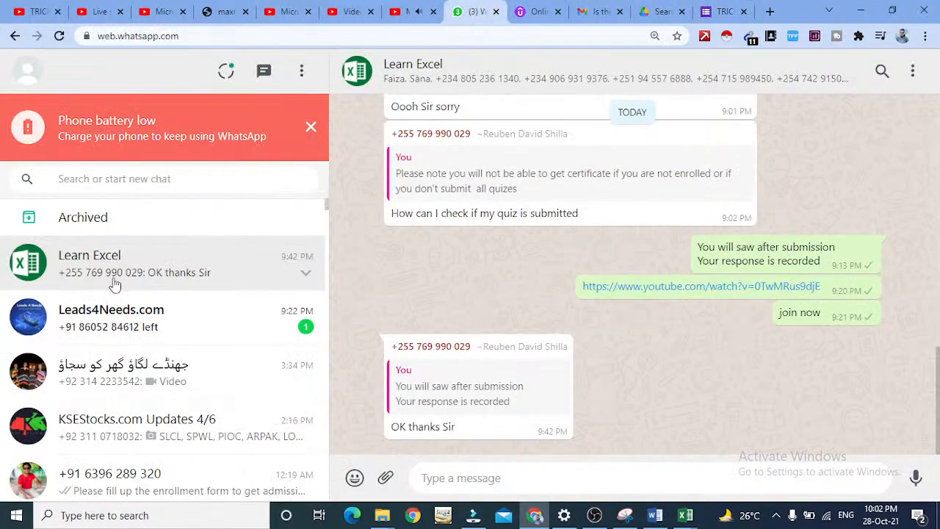
click(447, 477)
key(ctrl+v)
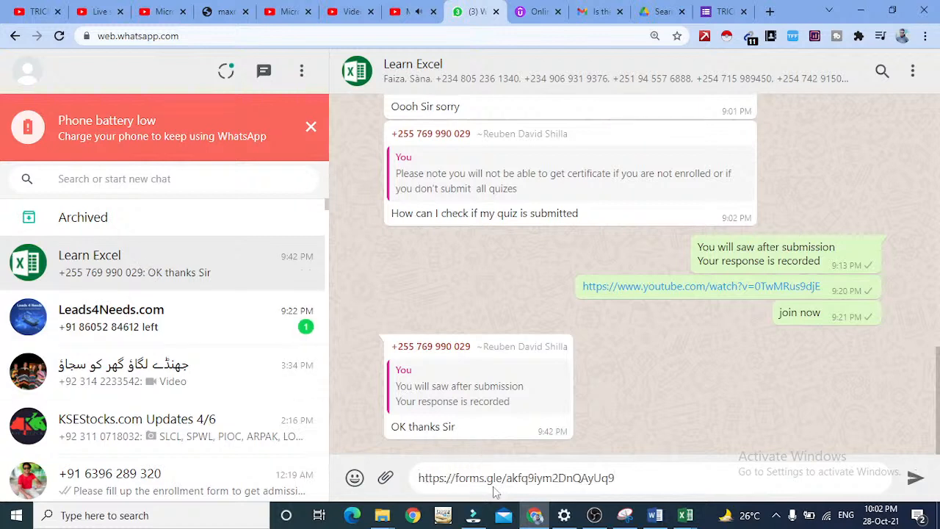
key(Return)
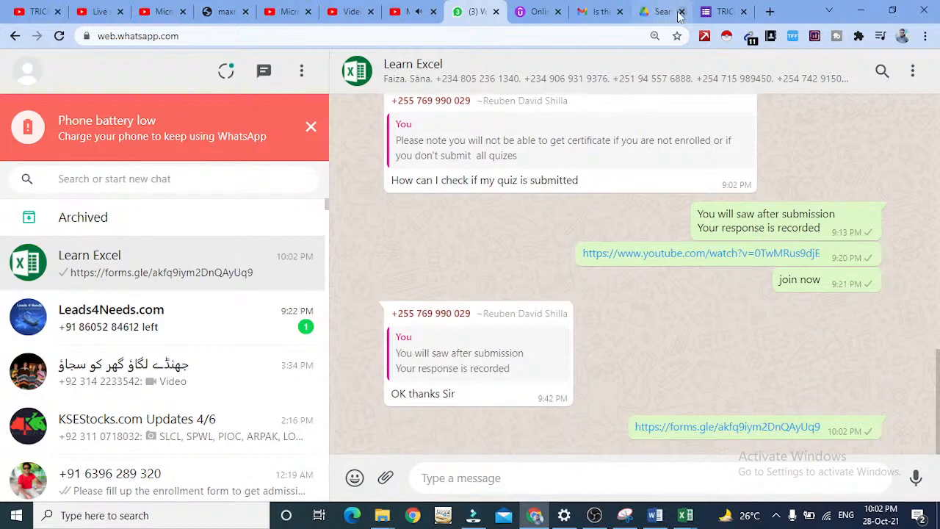
click(723, 12)
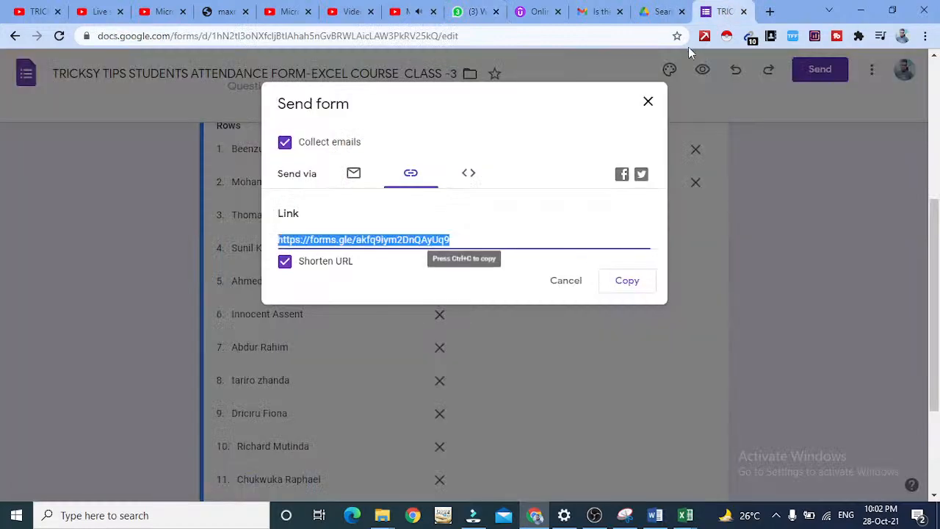
click(648, 103)
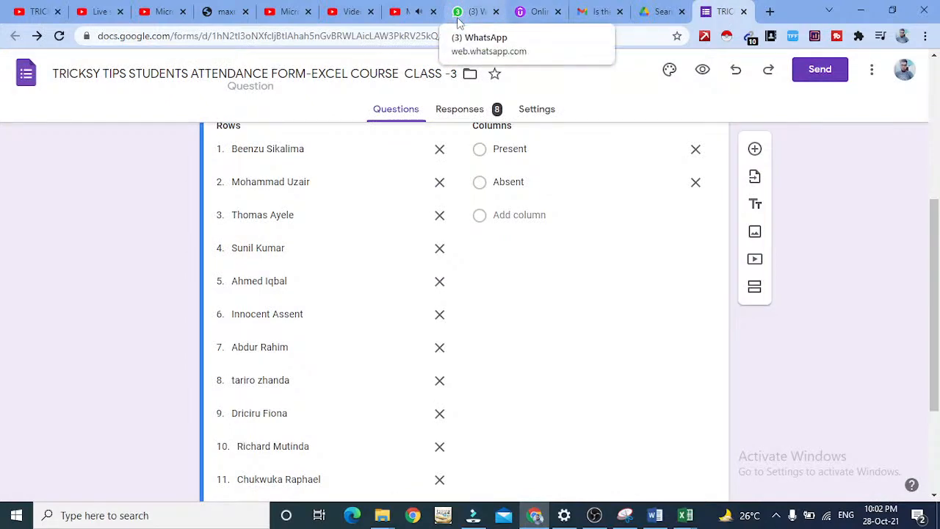
Pause the class 3 live video on YouTube and switch to OBS to stop streaming.
click(428, 9)
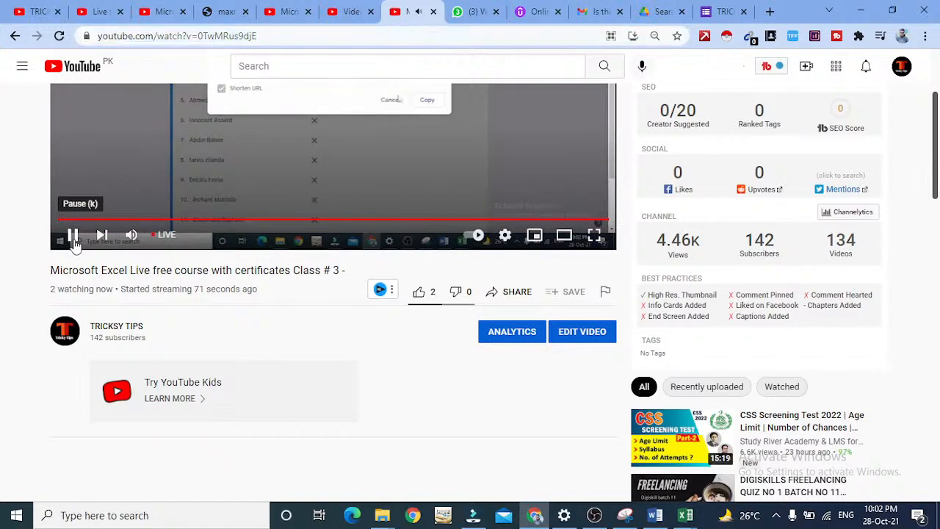
click(74, 237)
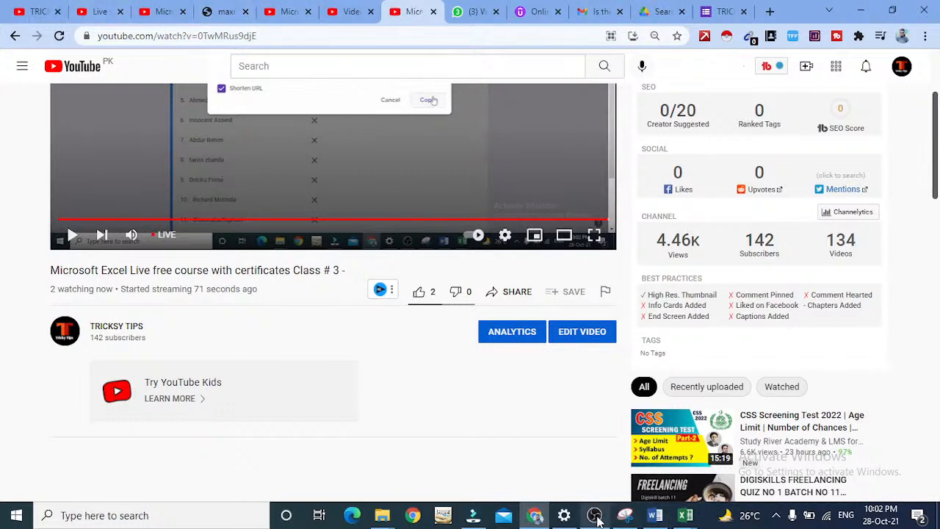
click(595, 515)
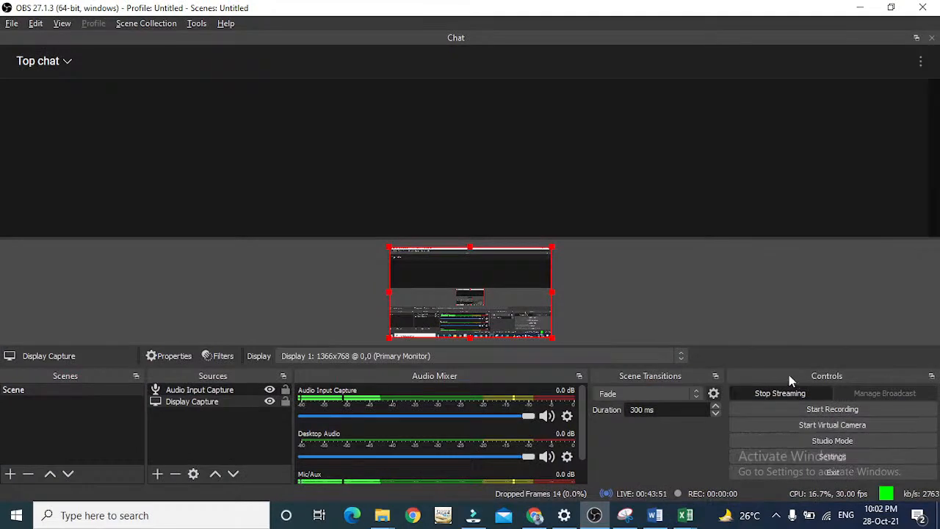
click(783, 394)
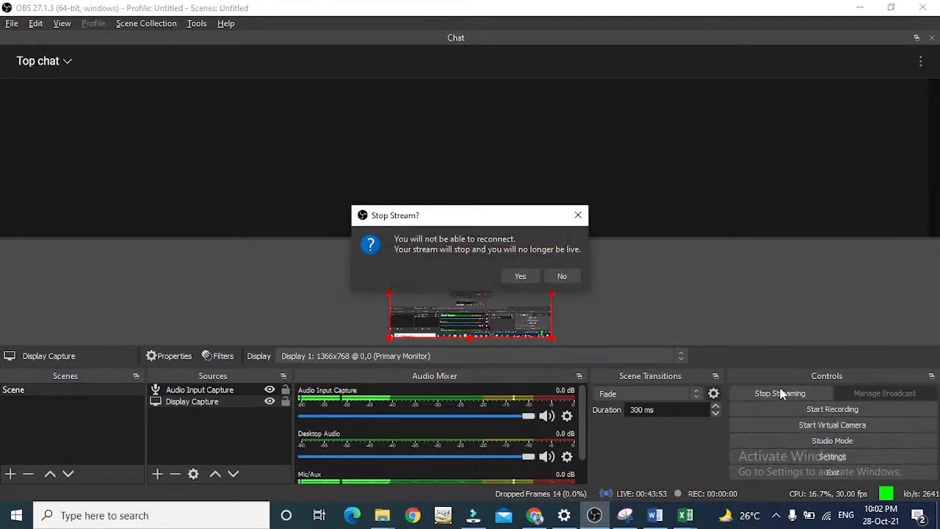